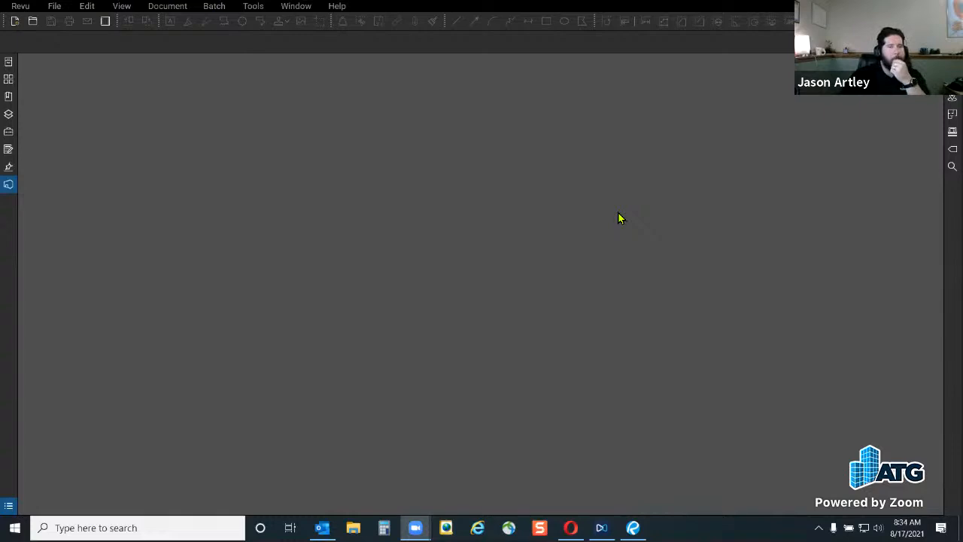
# Confirm the Revu Advanced profile under Revu > Profiles, then show the Studio sign-in panel
pyautogui.click(21, 7)
pyautogui.moveTo(42, 76)
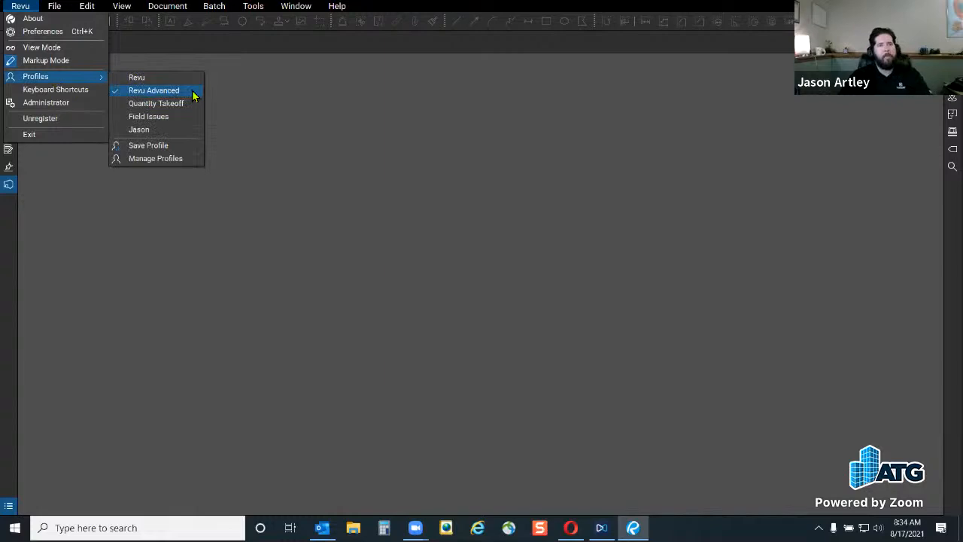
pyautogui.click(234, 105)
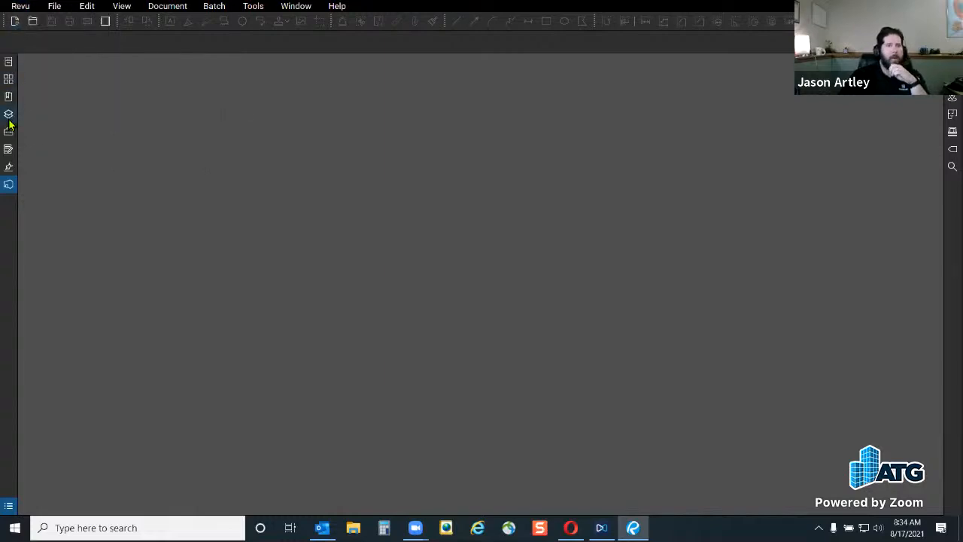
pyautogui.click(9, 186)
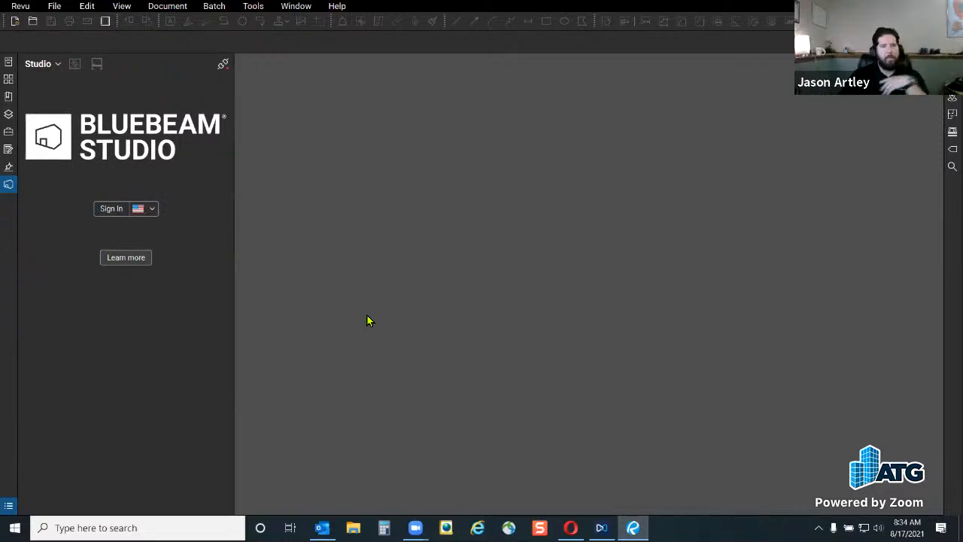
# Open the Studio sign-in window and scroll through the Create Account sign-up form
pyautogui.click(110, 210)
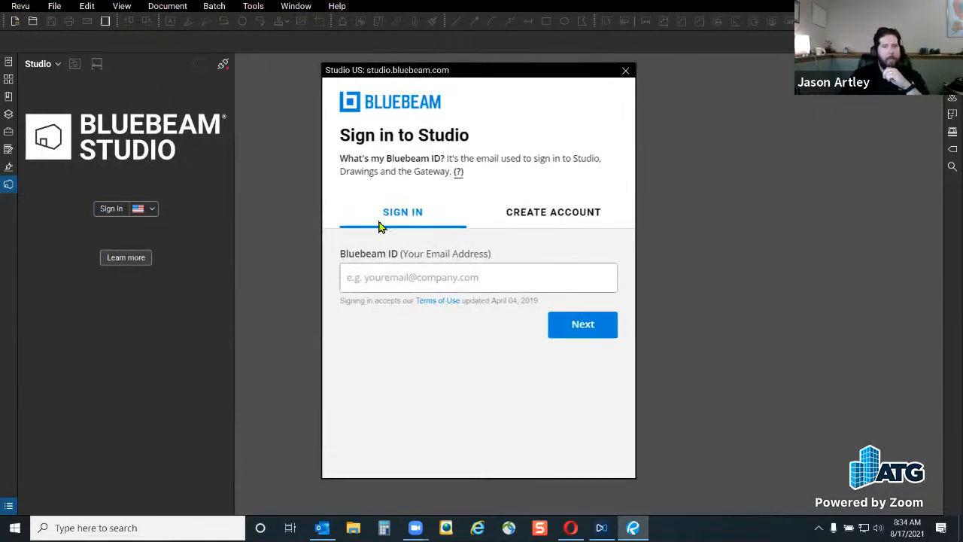
pyautogui.click(401, 278)
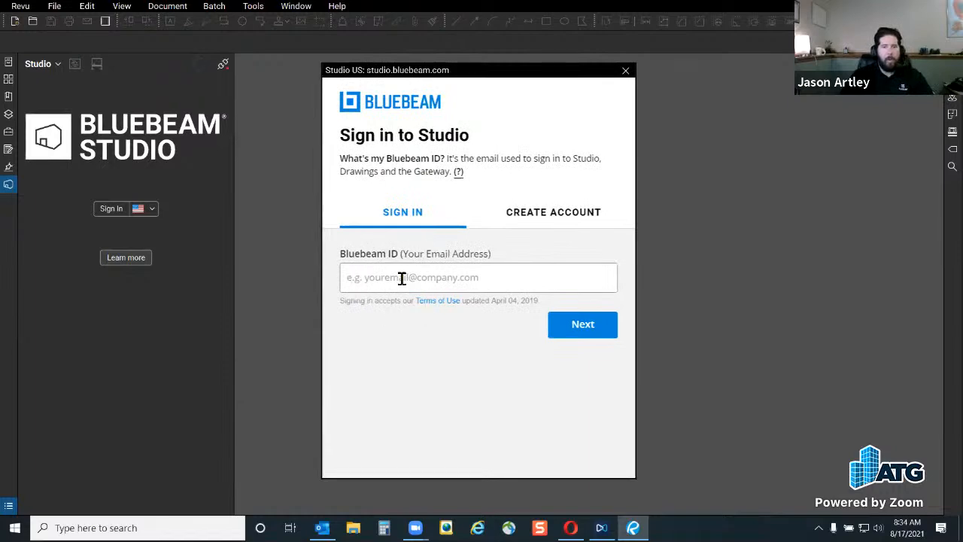
pyautogui.click(564, 217)
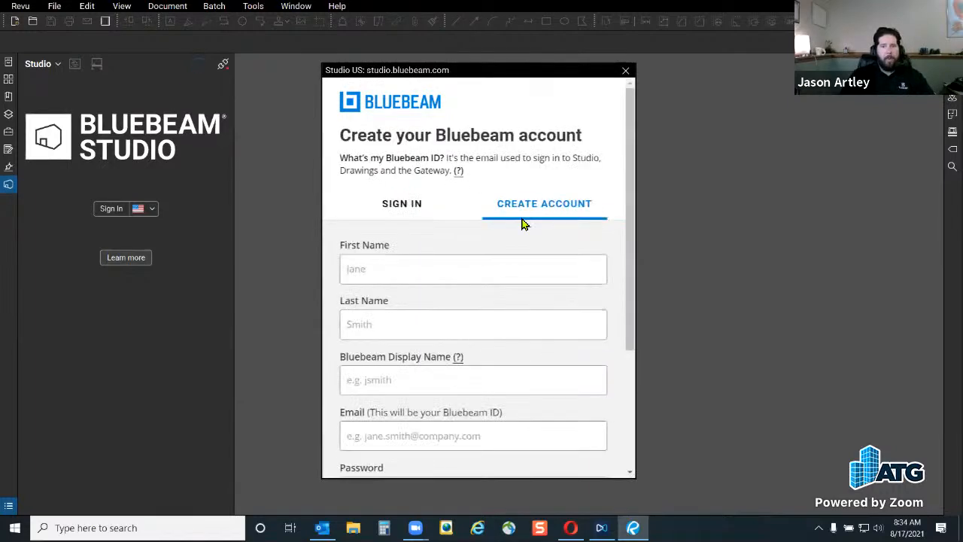
pyautogui.scroll(-2, 606, 230)
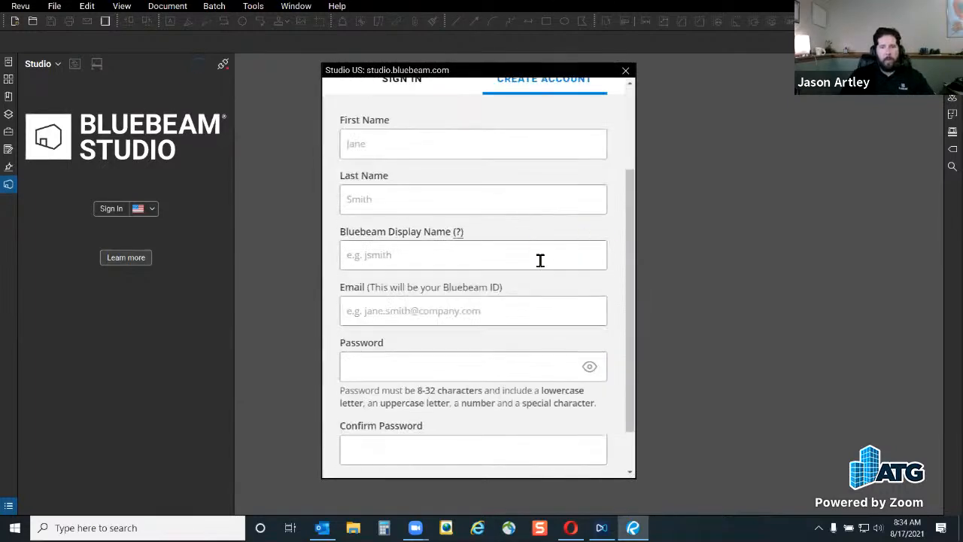
pyautogui.scroll(1, 540, 261)
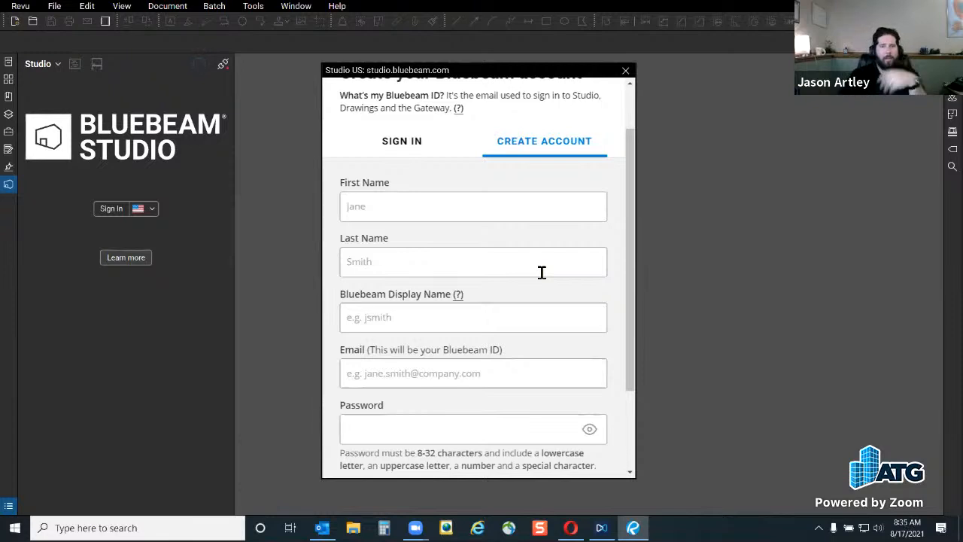
pyautogui.scroll(-3, 631, 247)
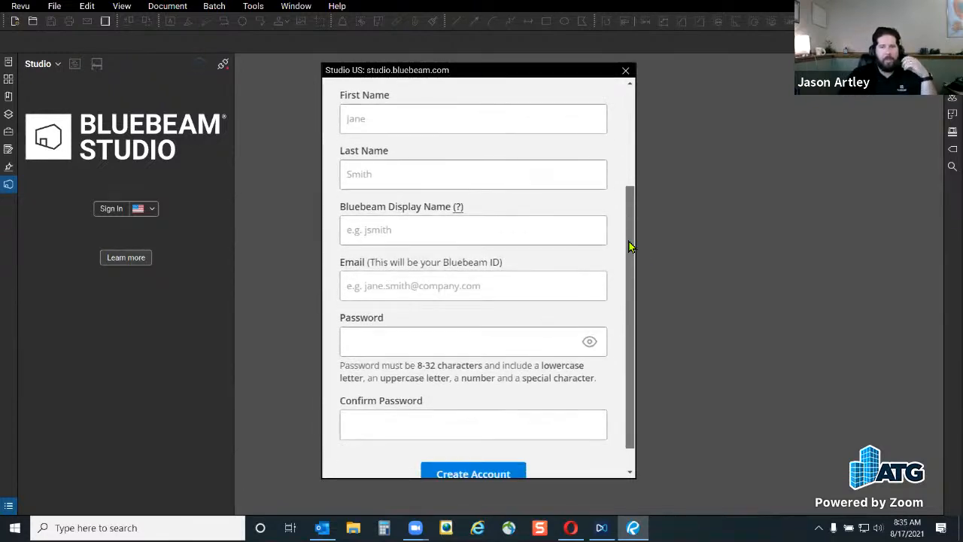
pyautogui.scroll(2, 632, 276)
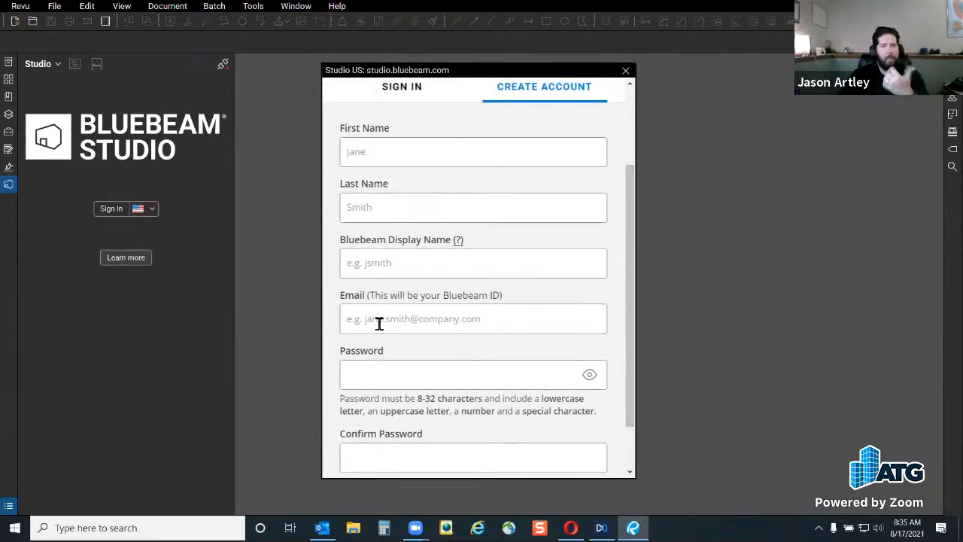
pyautogui.scroll(3, 519, 323)
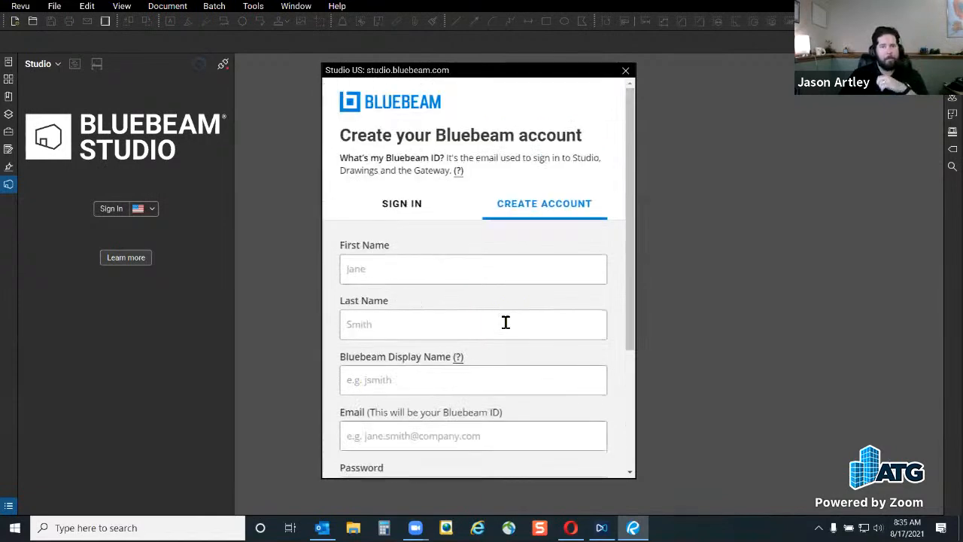
pyautogui.scroll(-3, 417, 277)
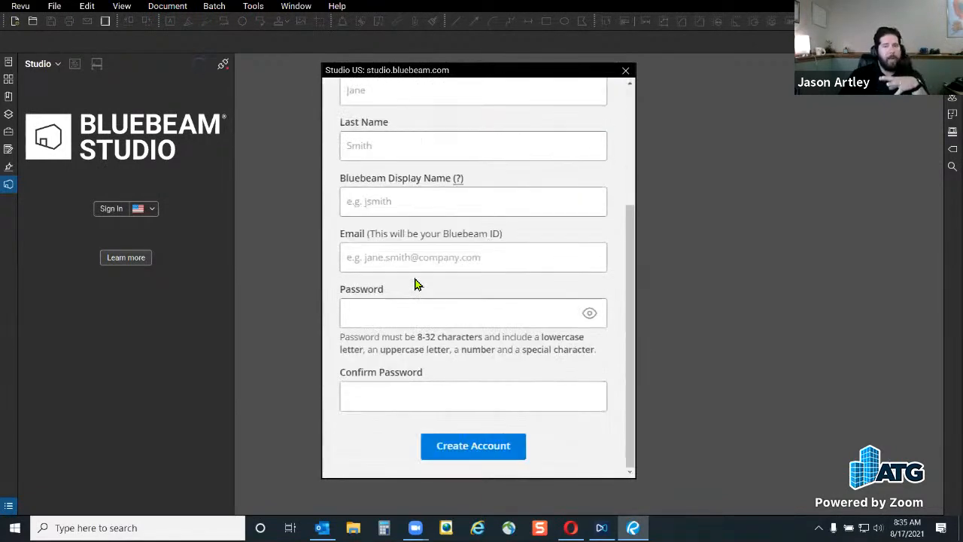
pyautogui.scroll(3, 457, 358)
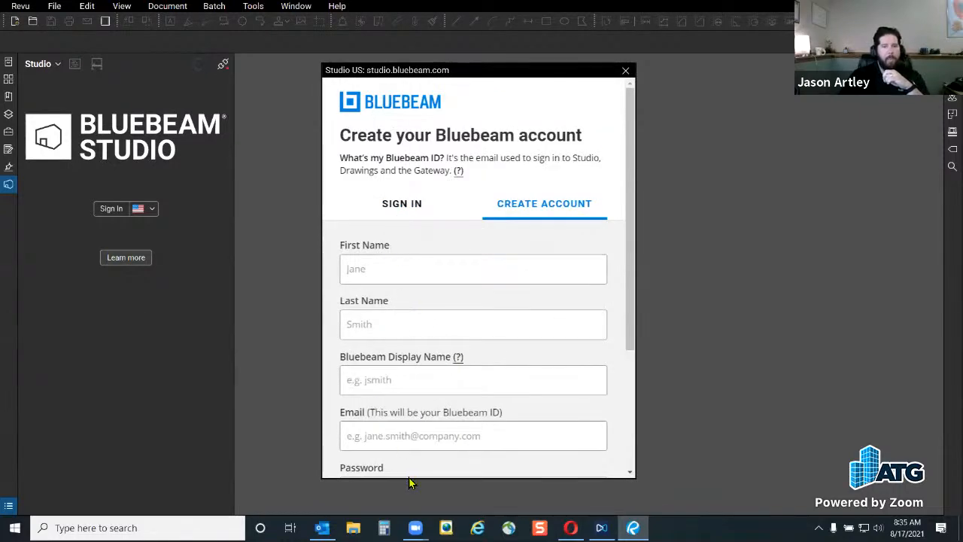
pyautogui.scroll(-1, 527, 411)
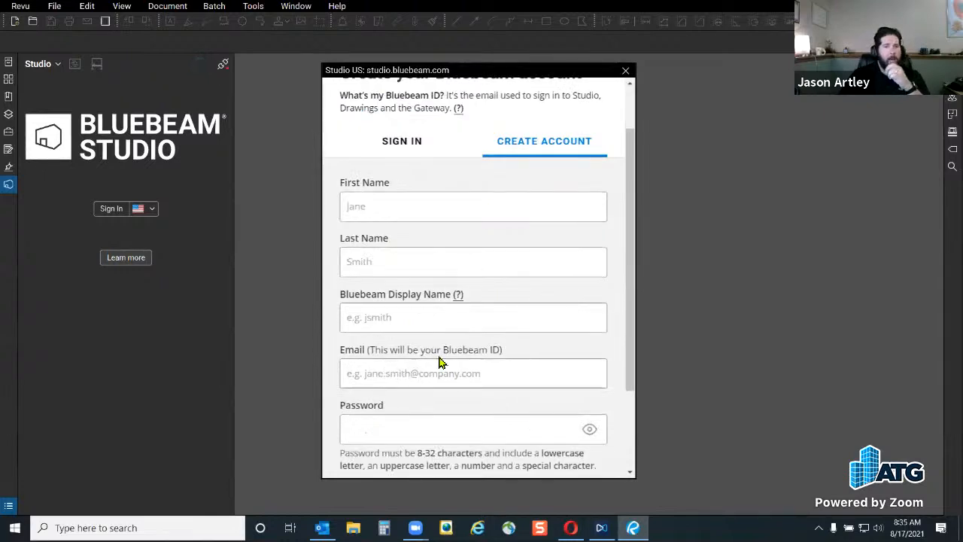
pyautogui.scroll(1, 445, 347)
# On the Sign In tab, enter the Bluebeam ID e-mail and account password to log in
pyautogui.click(400, 213)
pyautogui.click(410, 281)
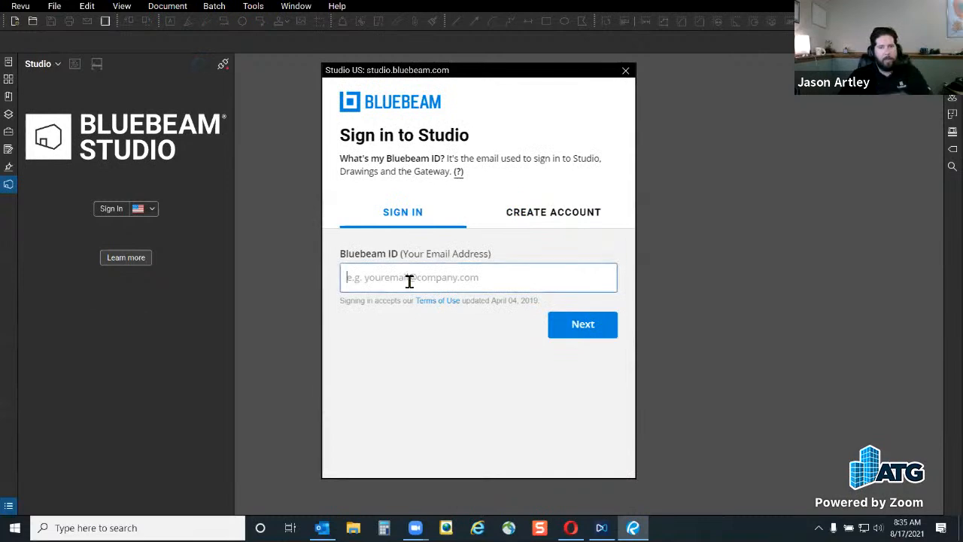
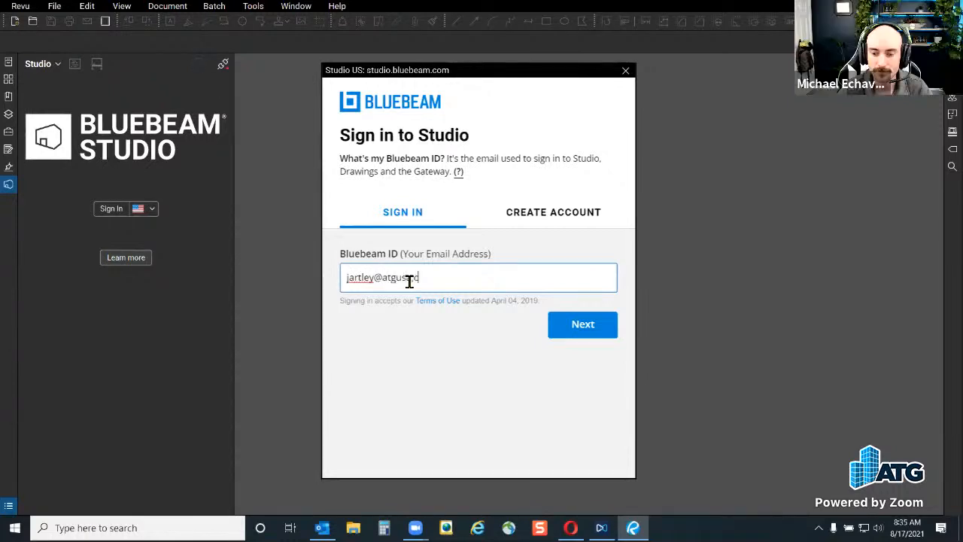
pyautogui.press('Return')
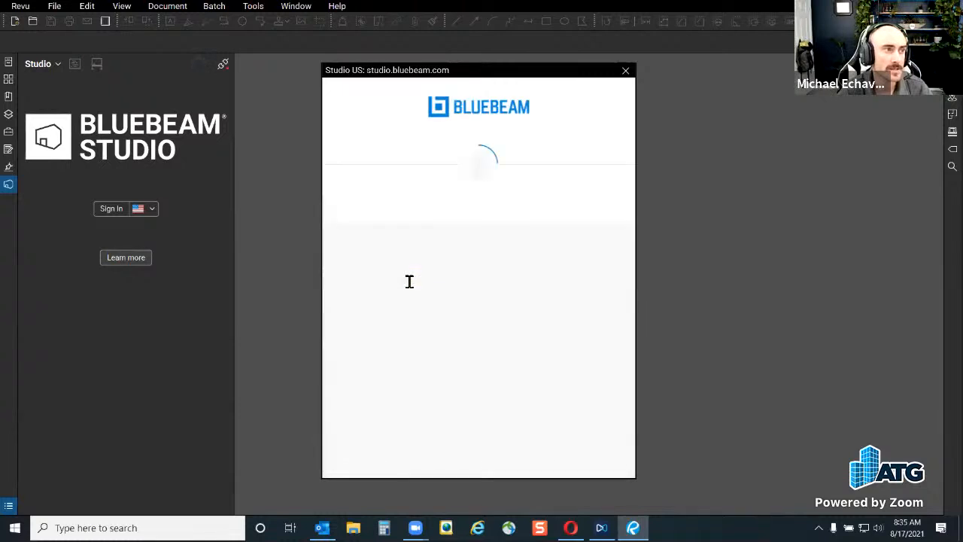
pyautogui.write('*************')
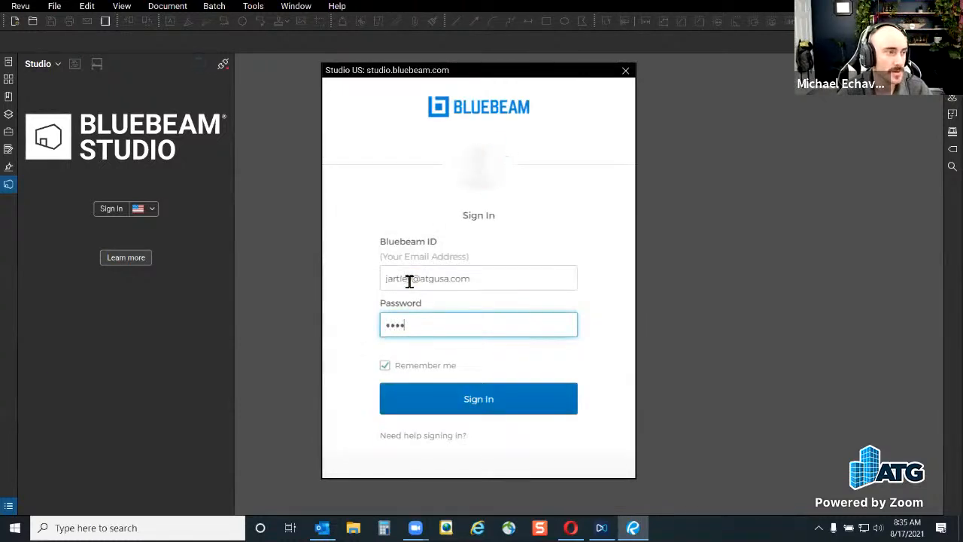
pyautogui.press('Return')
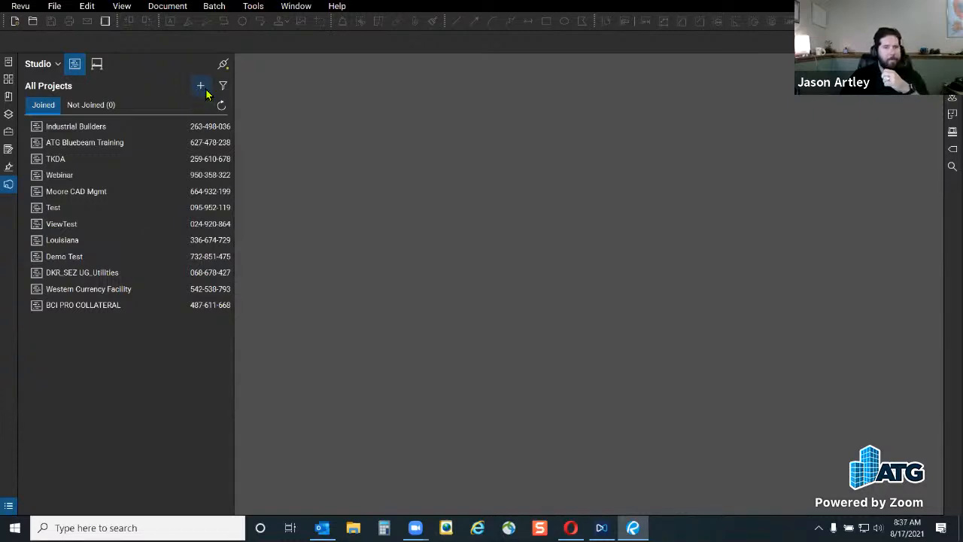
# Create a new Studio project named 'Morning Coffee Revu'
pyautogui.click(205, 89)
pyautogui.click(226, 88)
pyautogui.click(208, 86)
pyautogui.click(241, 109)
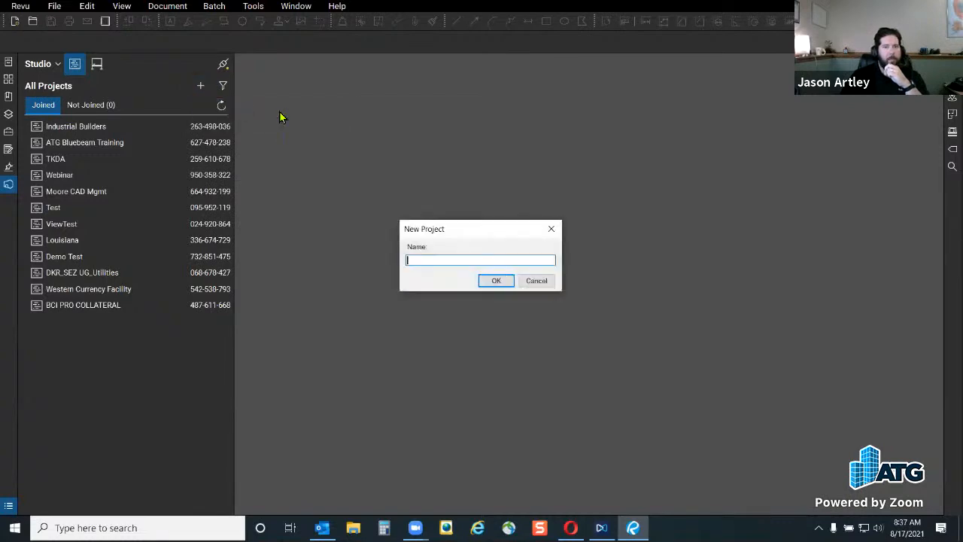
pyautogui.write('Morning Coffee Revu')
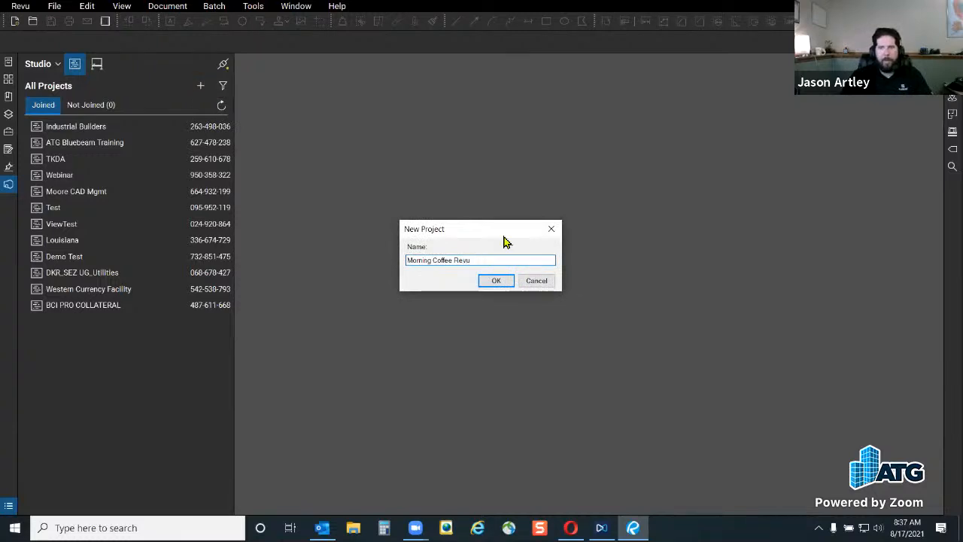
pyautogui.click(496, 280)
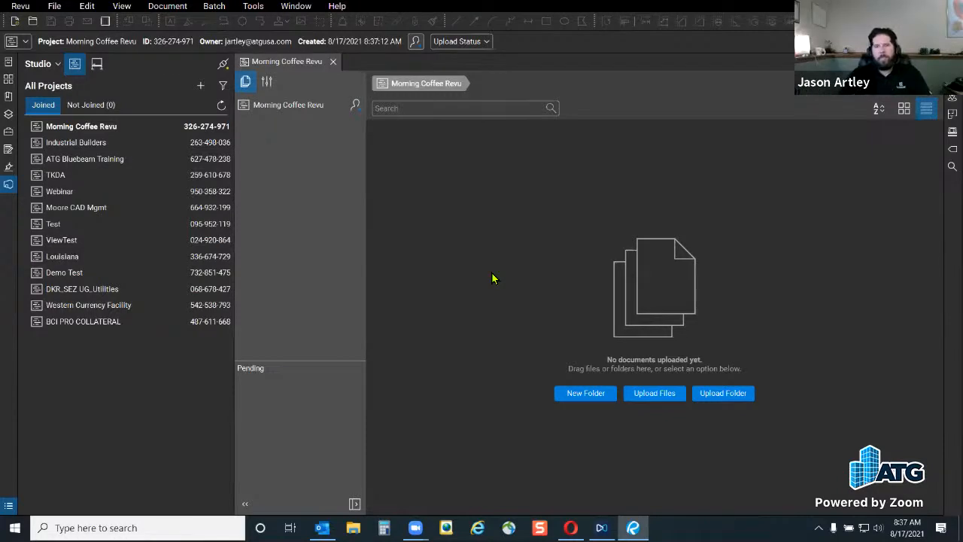
# Add the 'Arch Plans' and 'Elec Plans' folders to the project
pyautogui.click(592, 399)
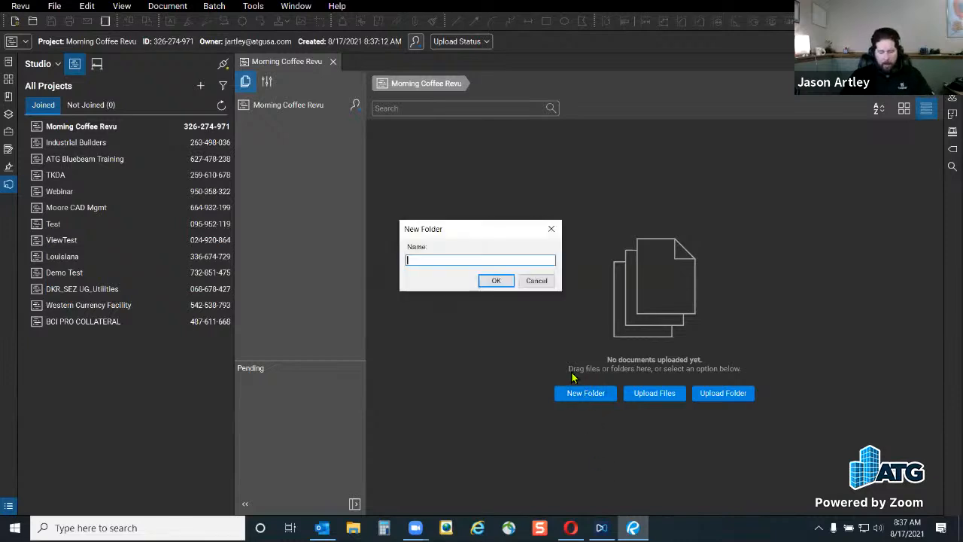
pyautogui.write('Arch Plans')
pyautogui.press('Return')
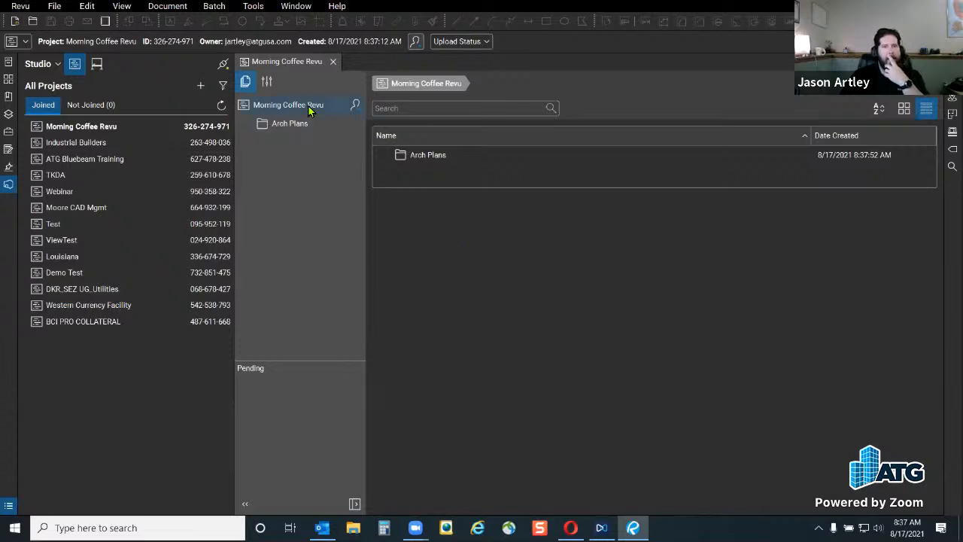
pyautogui.click(867, 86)
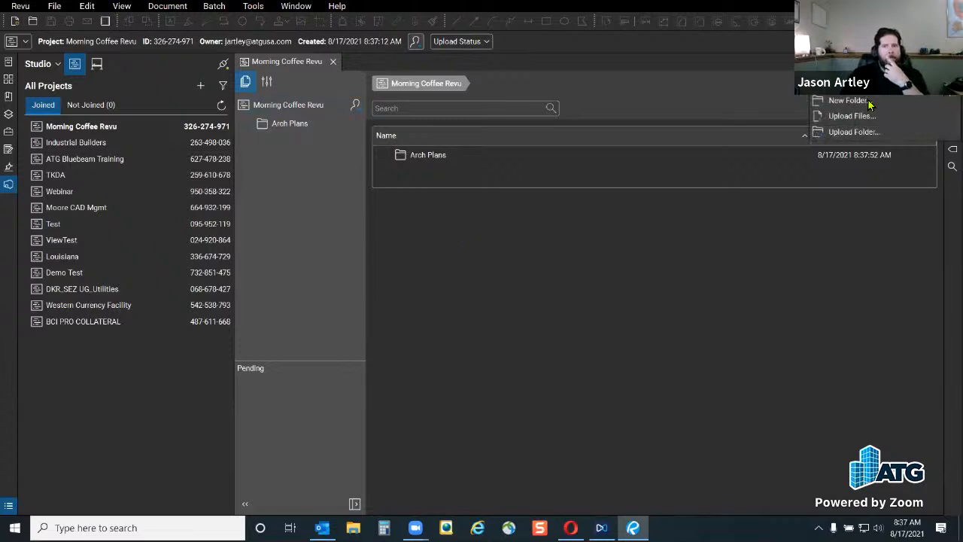
pyautogui.click(848, 104)
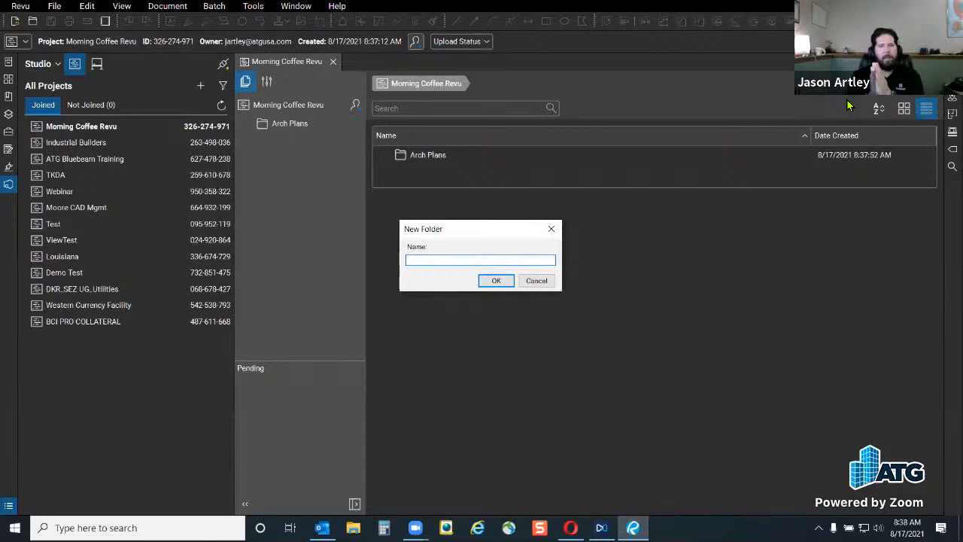
pyautogui.write('Elec ')
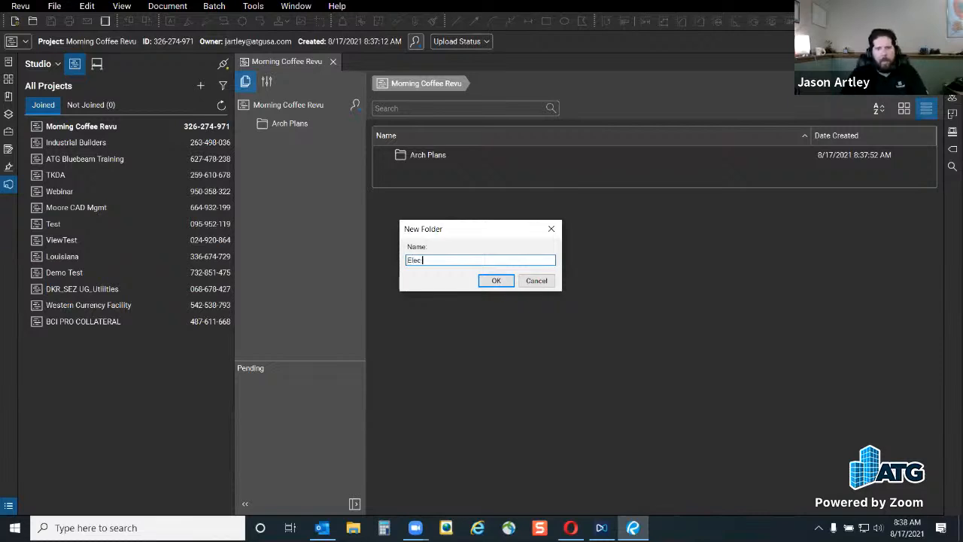
pyautogui.write('Plans')
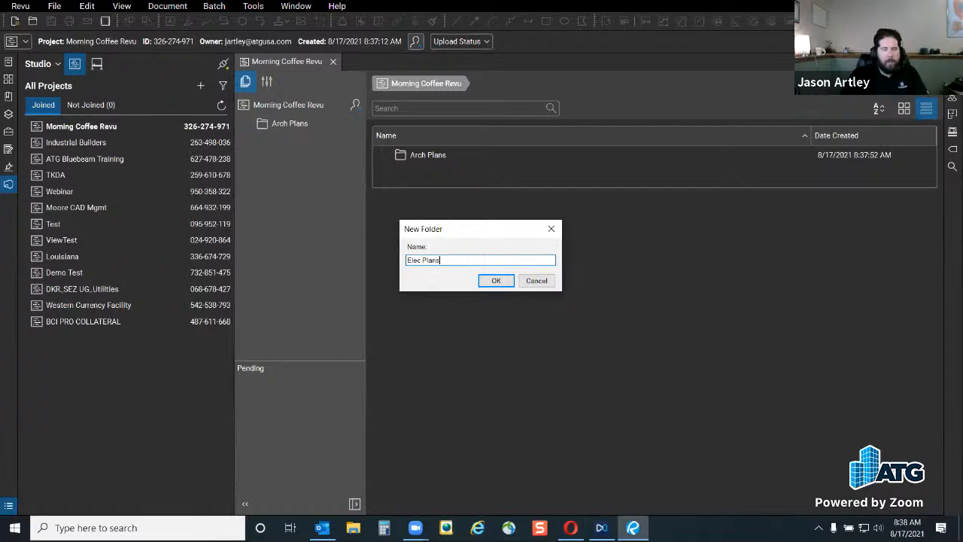
pyautogui.click(490, 279)
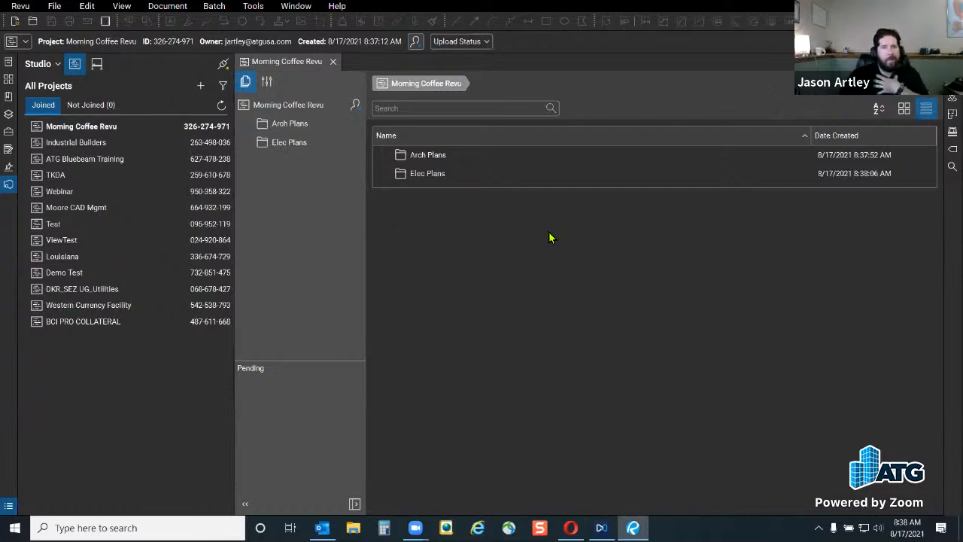
# Add the 'Civil Plans' and 'Specifications' folders to the project
pyautogui.click(927, 84)
pyautogui.click(849, 100)
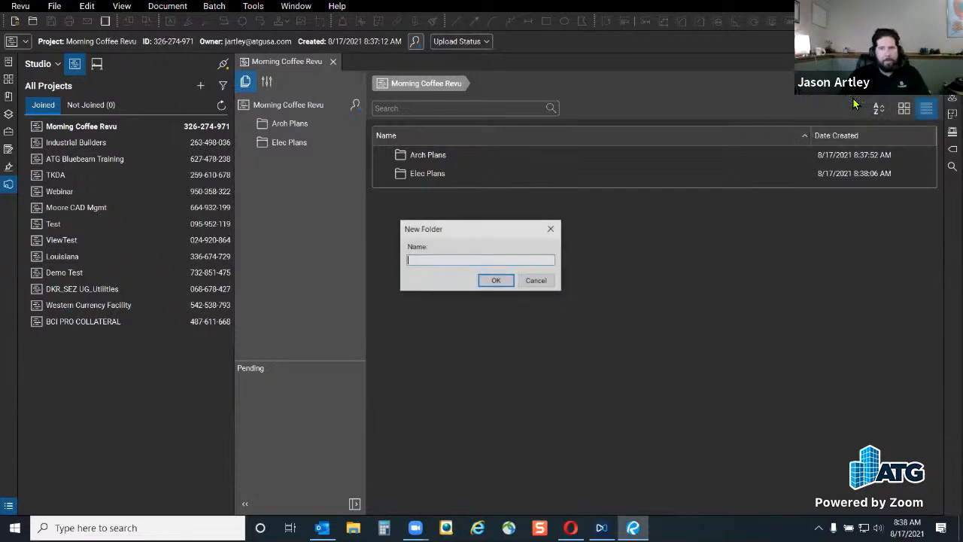
pyautogui.write('Civil Plans')
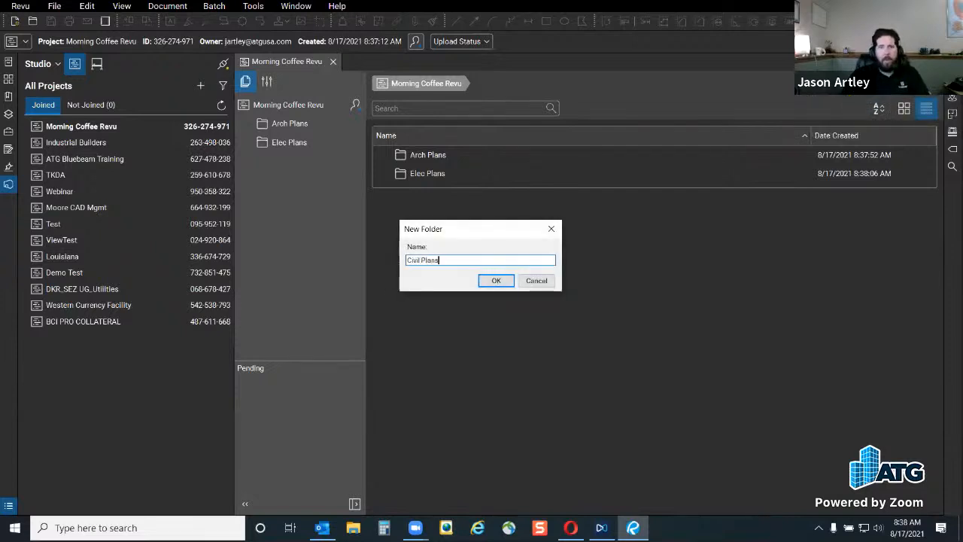
pyautogui.press('Return')
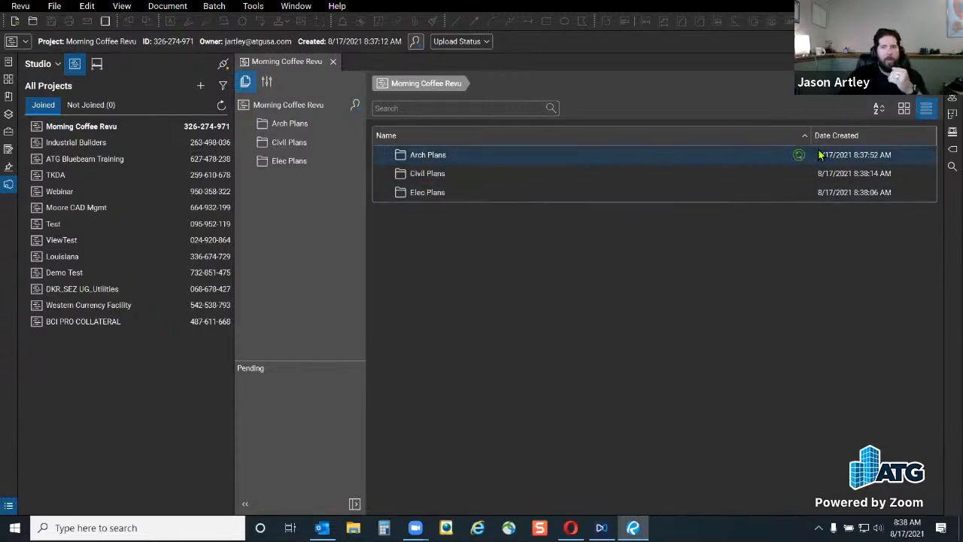
pyautogui.click(814, 84)
pyautogui.click(831, 99)
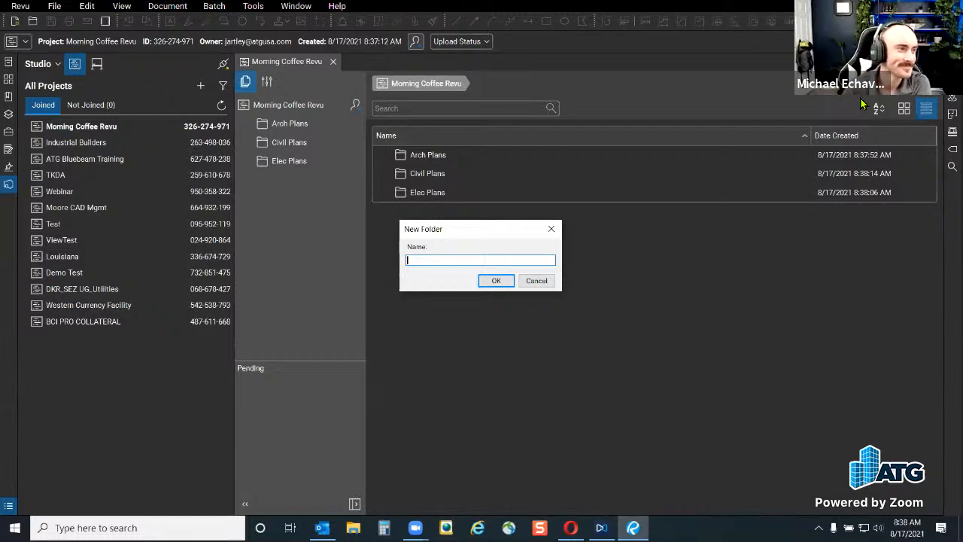
pyautogui.write('Spec')
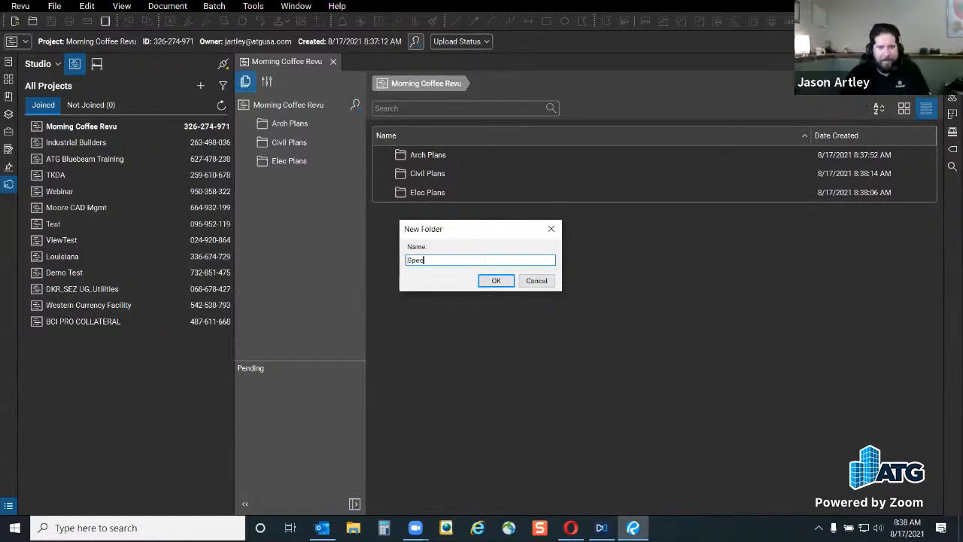
pyautogui.write('ifications')
pyautogui.press('Return')
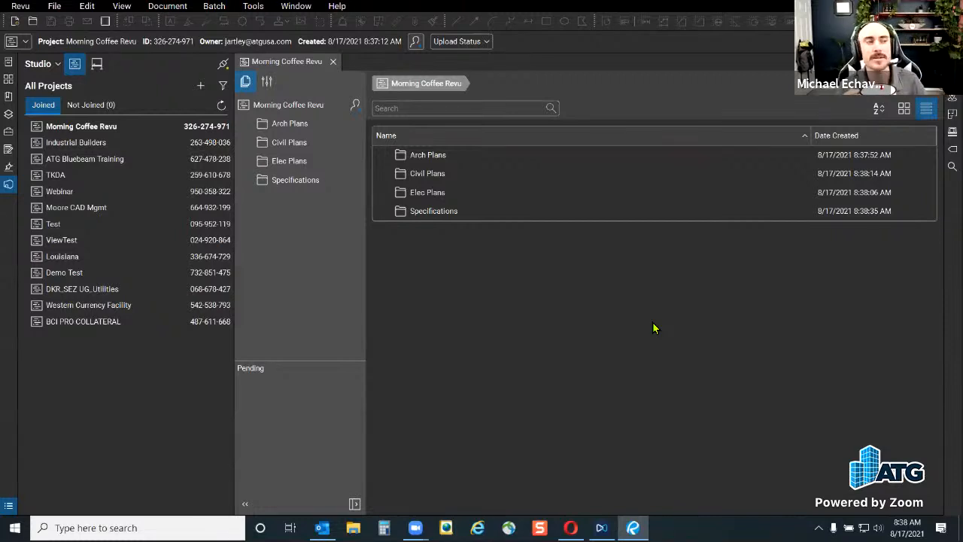
pyautogui.click(933, 41)
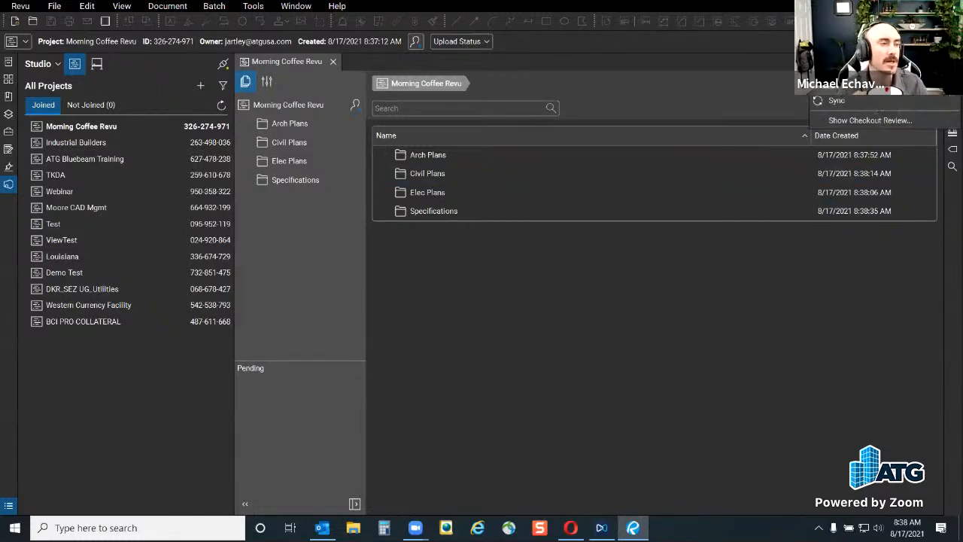
pyautogui.click(619, 322)
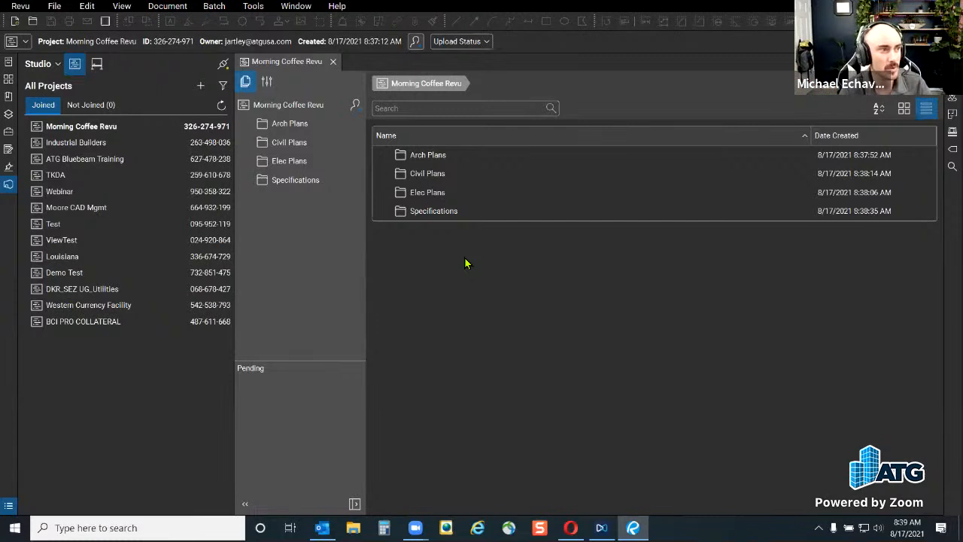
pyautogui.click(873, 86)
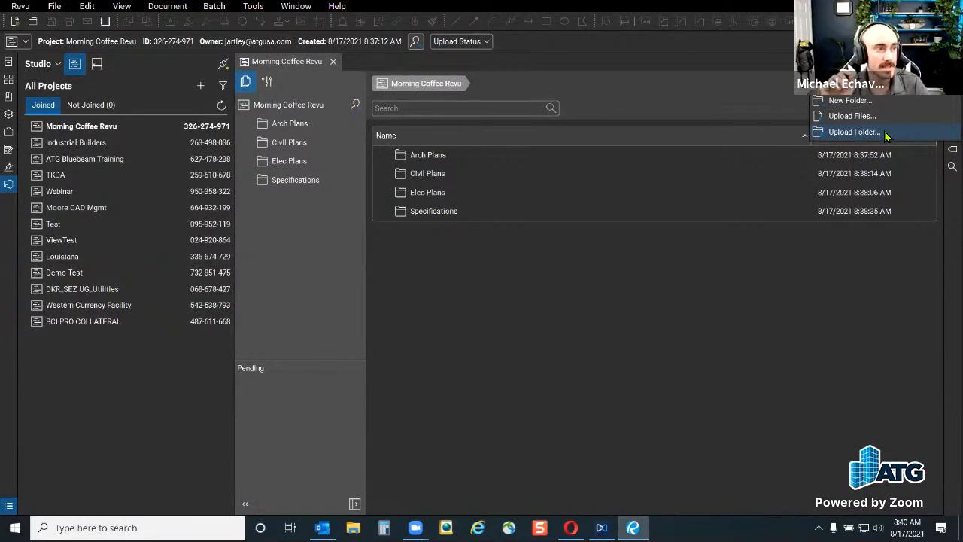
pyautogui.click(474, 303)
# Open Arch Plans and browse the Add Files dialog to Desktop\Bluebeam\Imperial\Plan_Set
pyautogui.click(423, 156)
pyautogui.doubleClick(423, 156)
pyautogui.click(640, 393)
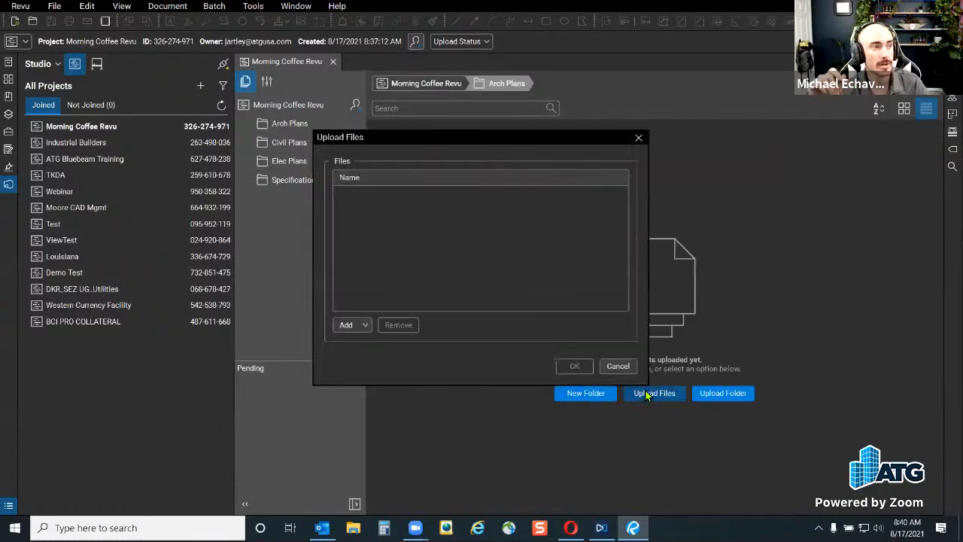
pyautogui.click(348, 324)
pyautogui.click(361, 339)
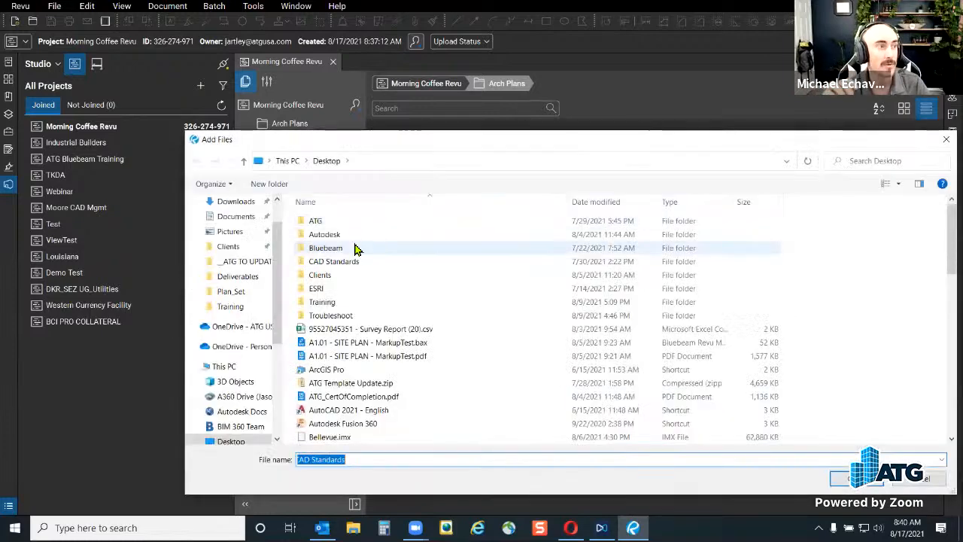
pyautogui.doubleClick(354, 250)
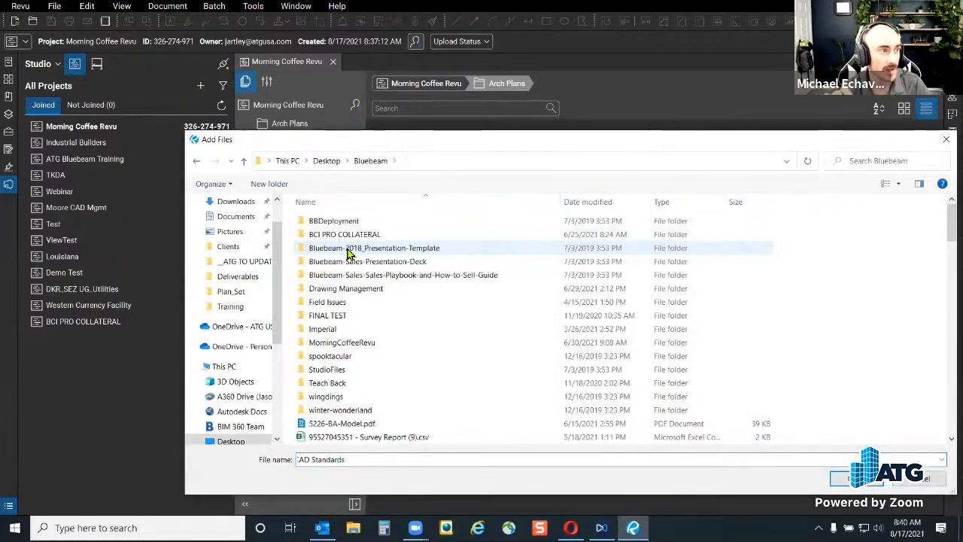
pyautogui.doubleClick(359, 330)
pyautogui.doubleClick(365, 236)
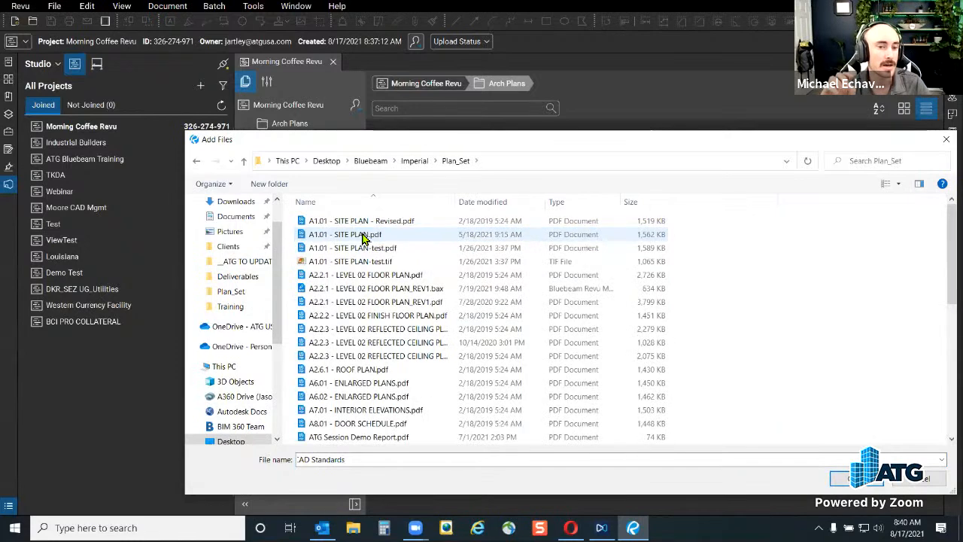
# Select A2.2.1, A2.2.3, A6.02 and A7.01 PDFs and upload them
pyautogui.click(391, 278)
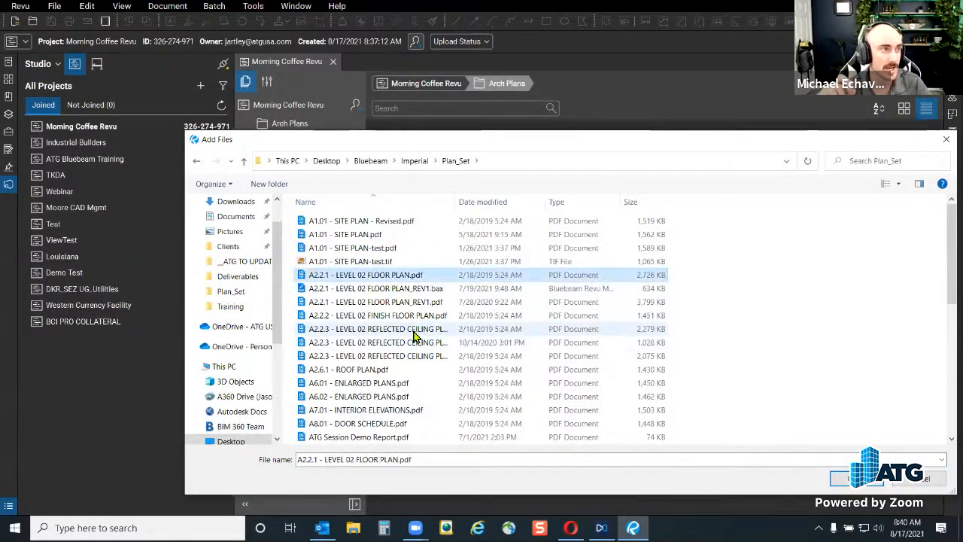
pyautogui.keyDown('ctrl'); pyautogui.click(408, 334); pyautogui.keyUp('ctrl')
pyautogui.scroll(-2, 407, 335)
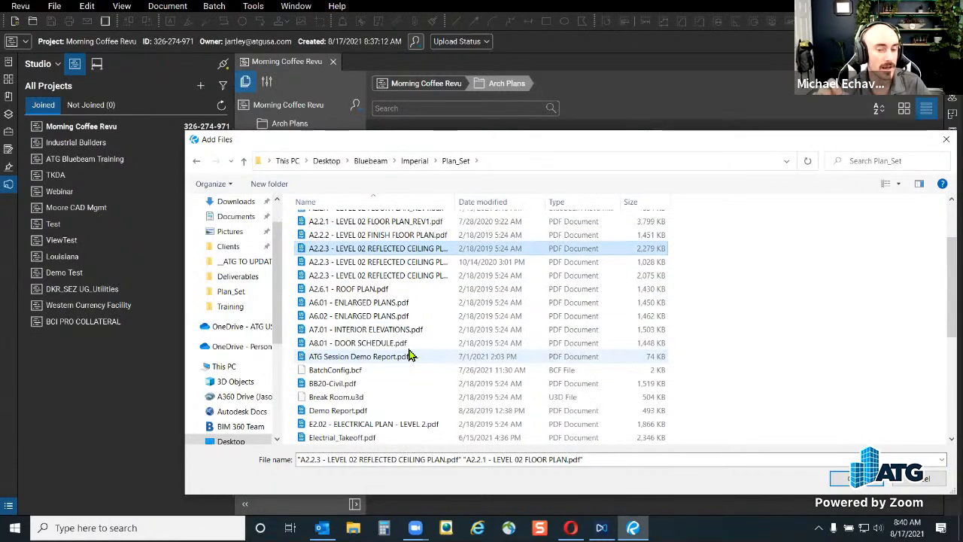
pyautogui.keyDown('ctrl'); pyautogui.click(379, 318); pyautogui.keyUp('ctrl')
pyautogui.keyDown('ctrl'); pyautogui.click(380, 331); pyautogui.keyUp('ctrl')
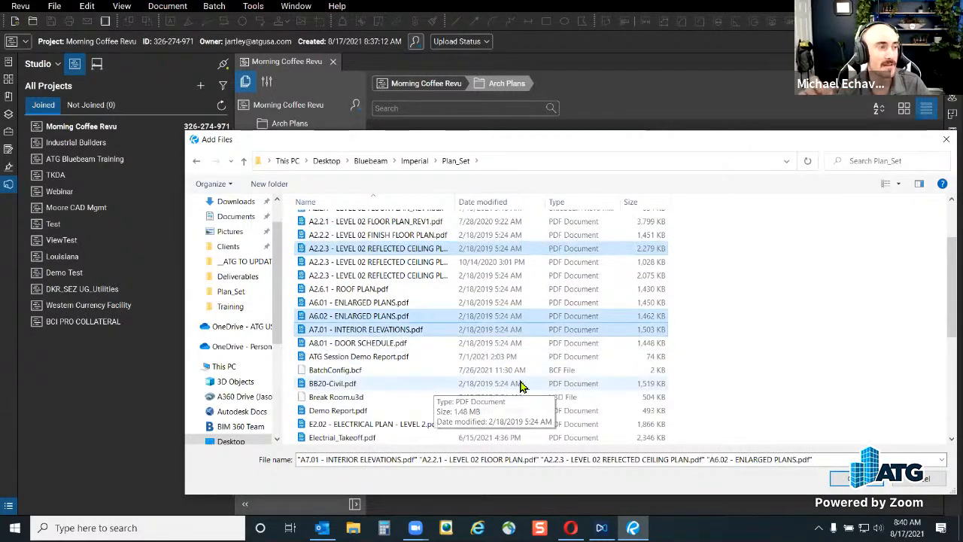
pyautogui.click(843, 483)
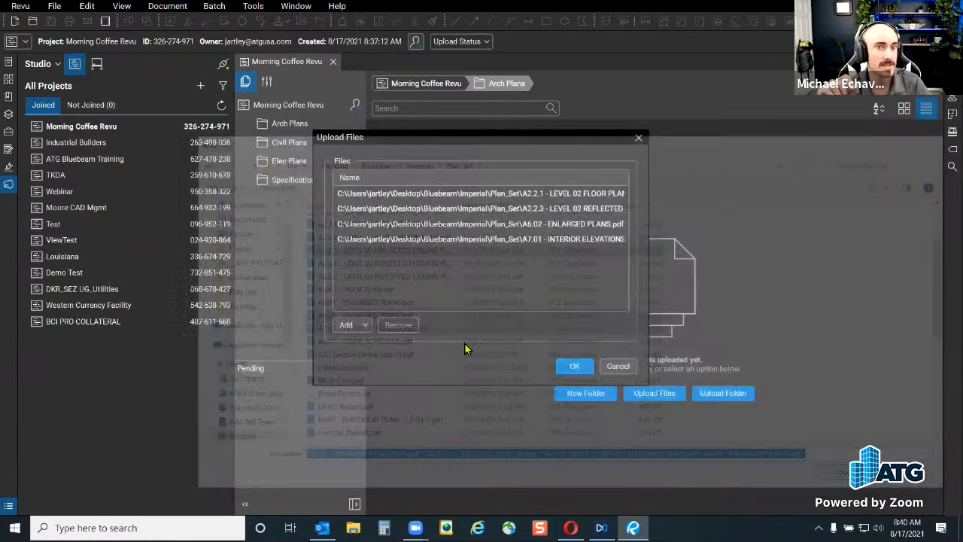
pyautogui.click(584, 368)
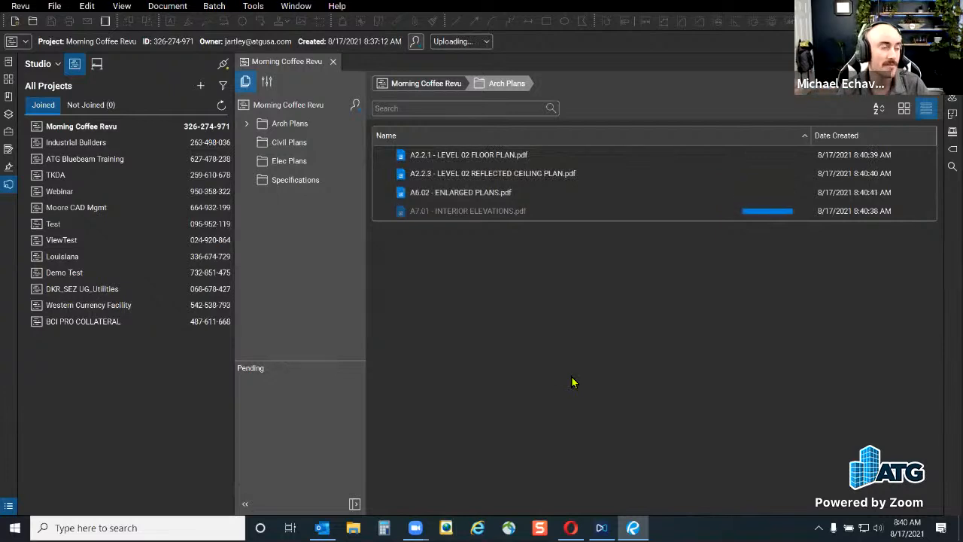
# Upload A1.01 - SITE PLAN.pdf from Imperial\Plan_Set into Civil Plans
pyautogui.click(292, 143)
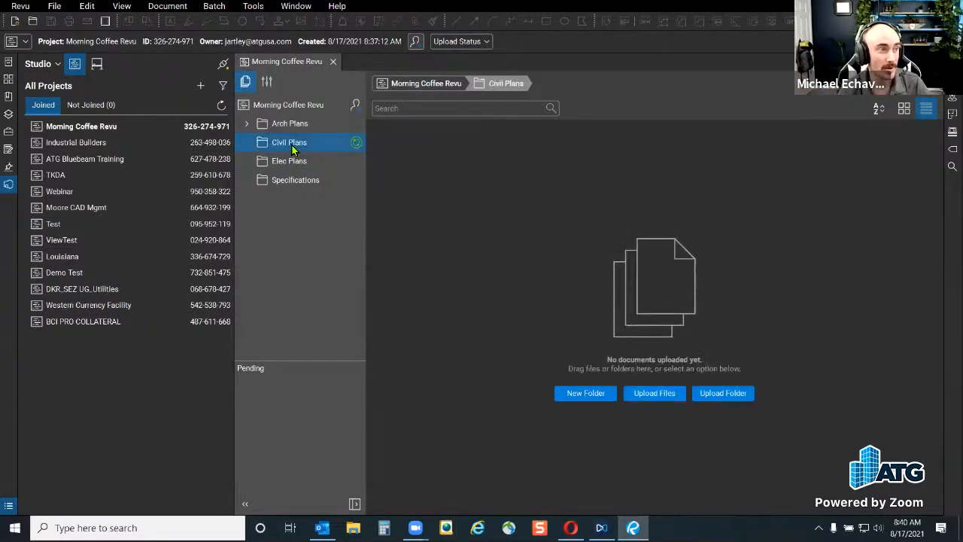
pyautogui.click(663, 393)
pyautogui.click(366, 326)
pyautogui.click(370, 339)
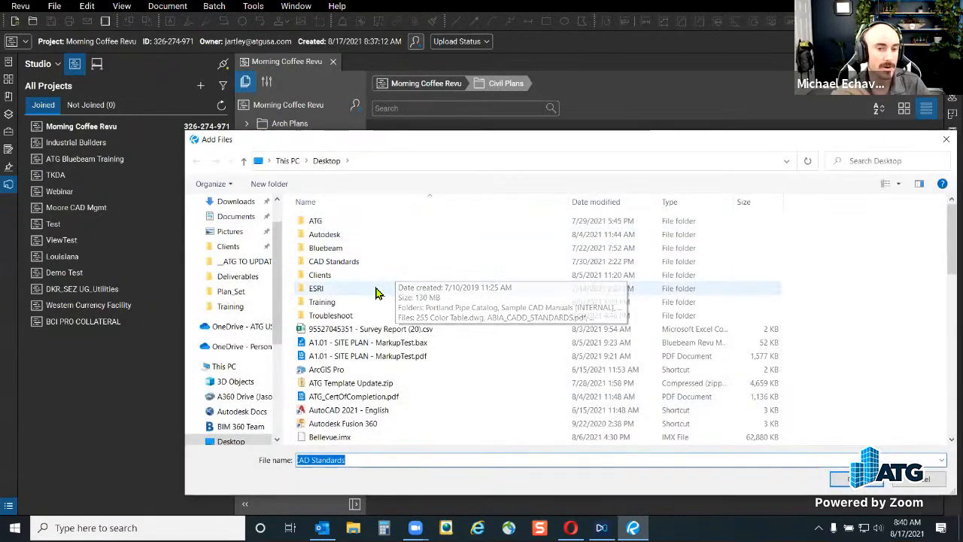
pyautogui.doubleClick(357, 247)
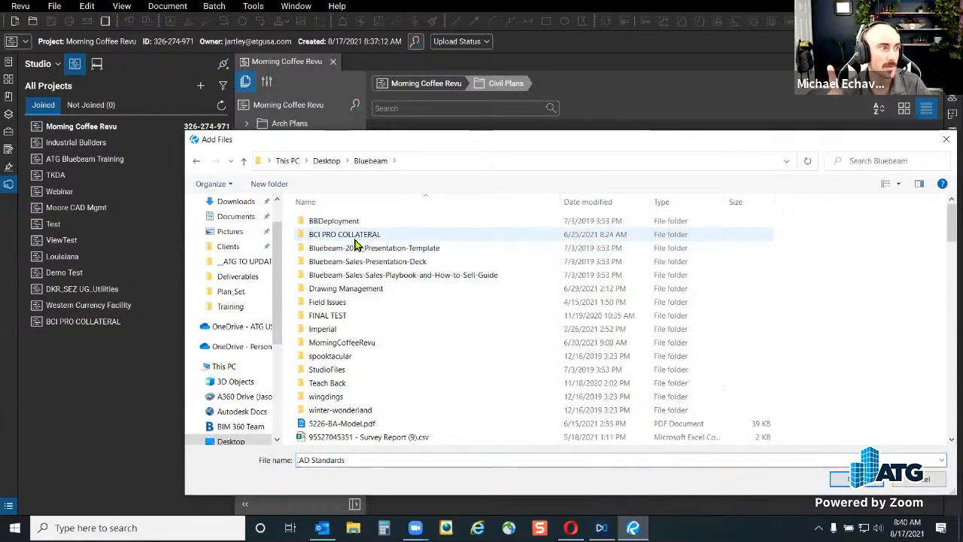
pyautogui.doubleClick(353, 329)
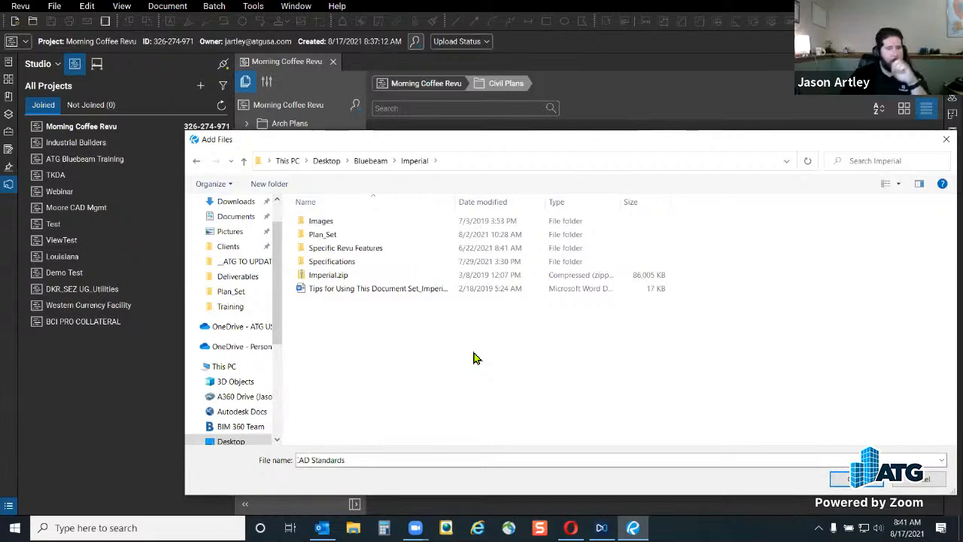
pyautogui.doubleClick(322, 236)
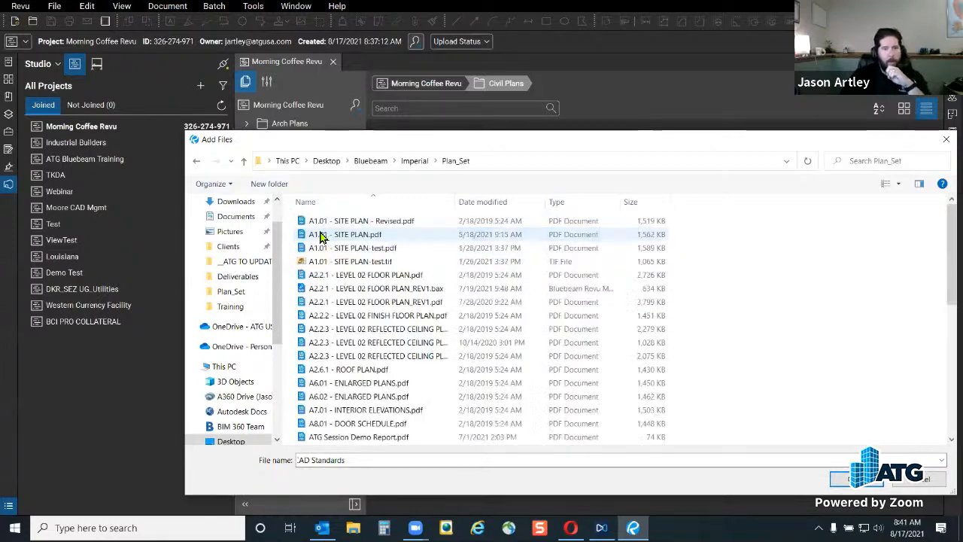
pyautogui.click(320, 237)
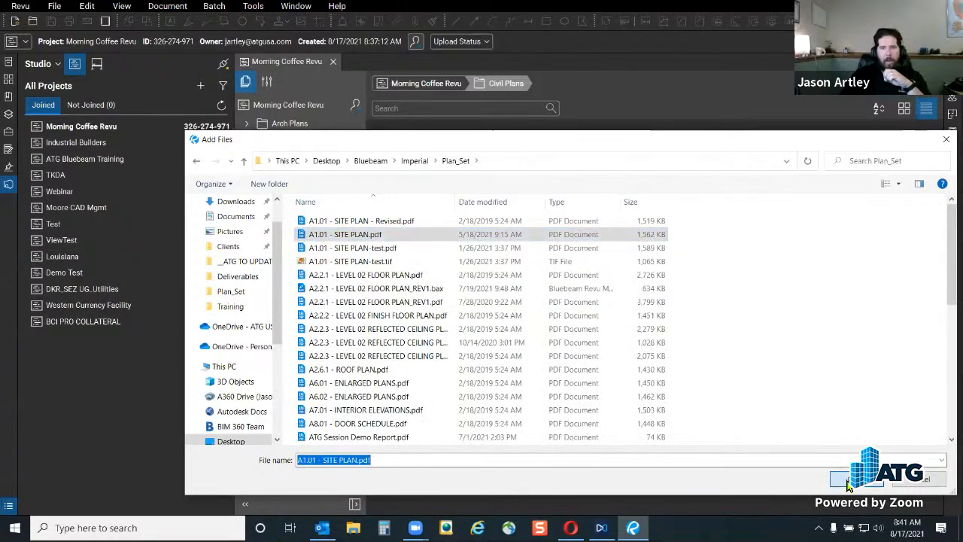
pyautogui.click(851, 479)
pyautogui.click(576, 366)
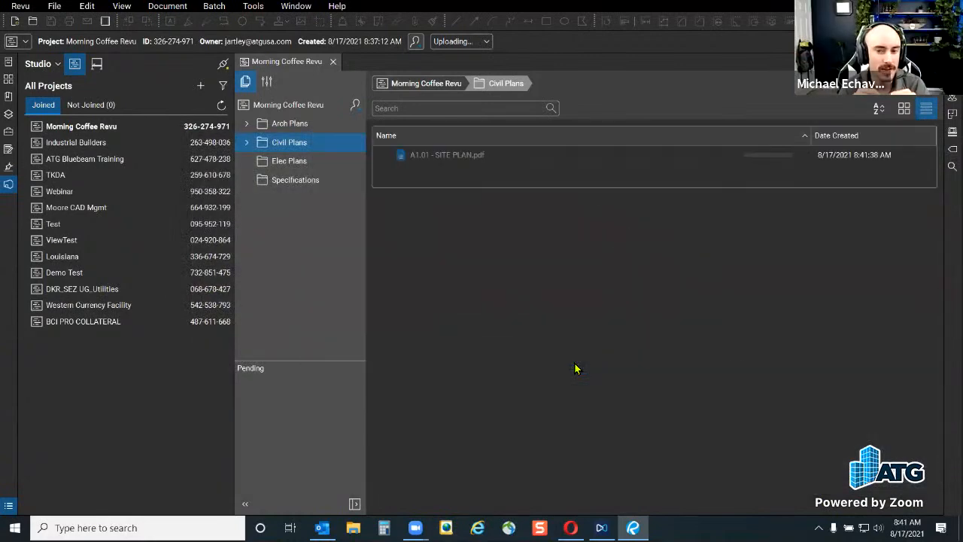
# Upload E2.02 - ELECTRICAL PLAN - LEVEL 2.pdf from Imperial\Plan_Set into Elec Plans
pyautogui.click(272, 161)
pyautogui.click(651, 397)
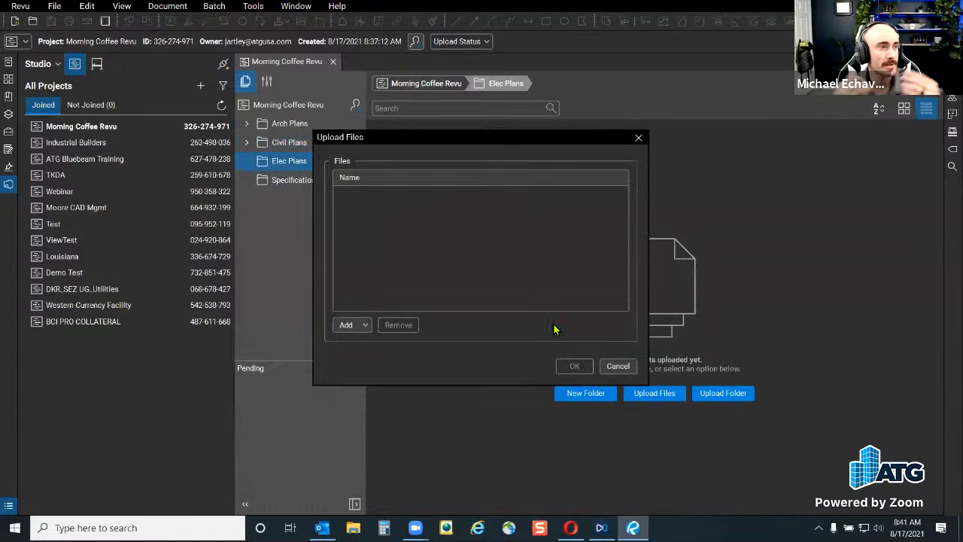
pyautogui.click(365, 325)
pyautogui.click(365, 348)
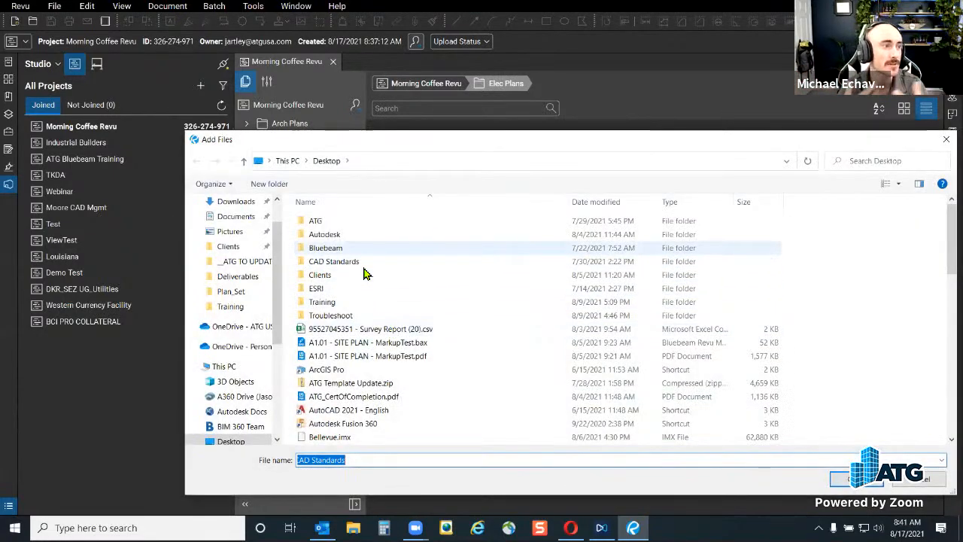
pyautogui.doubleClick(354, 247)
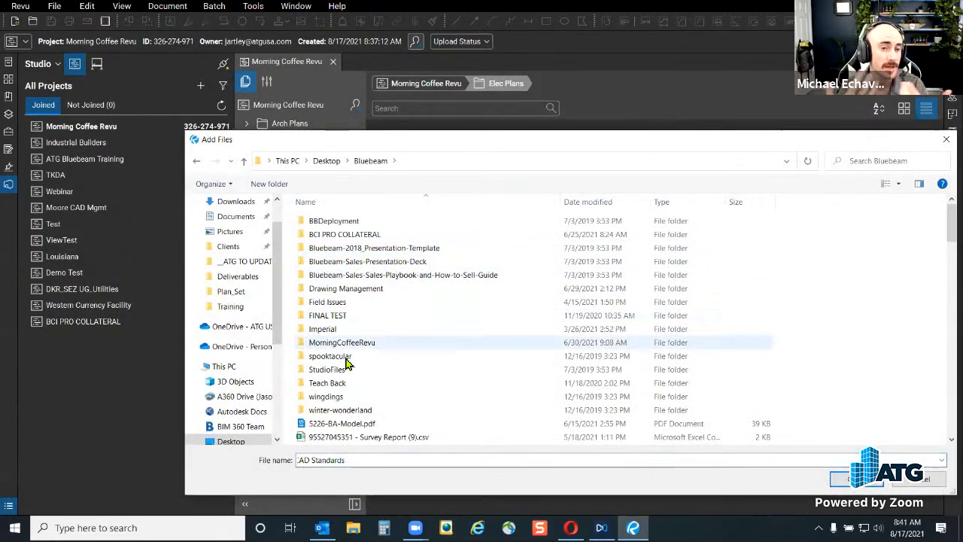
pyautogui.doubleClick(350, 328)
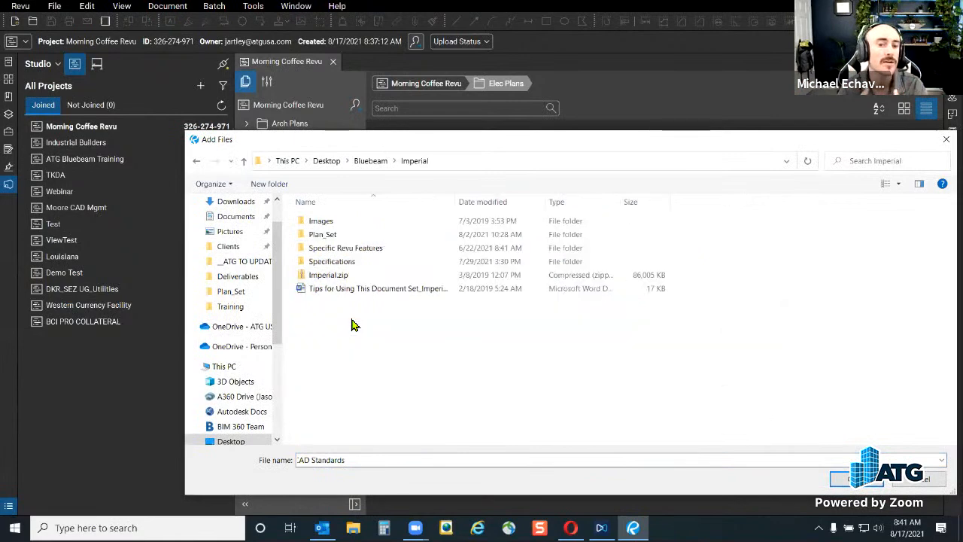
pyautogui.doubleClick(351, 236)
pyautogui.scroll(-5, 376, 404)
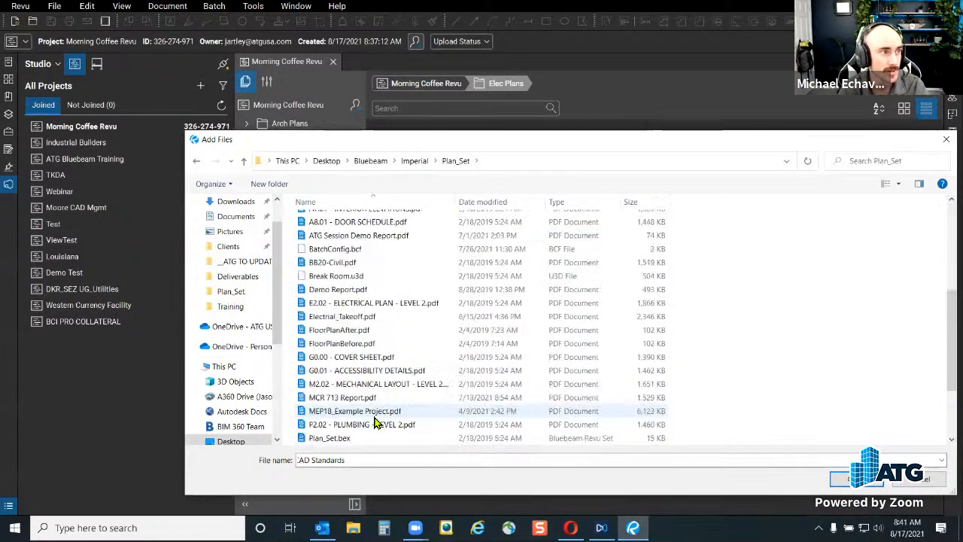
pyautogui.click(407, 303)
pyautogui.click(849, 480)
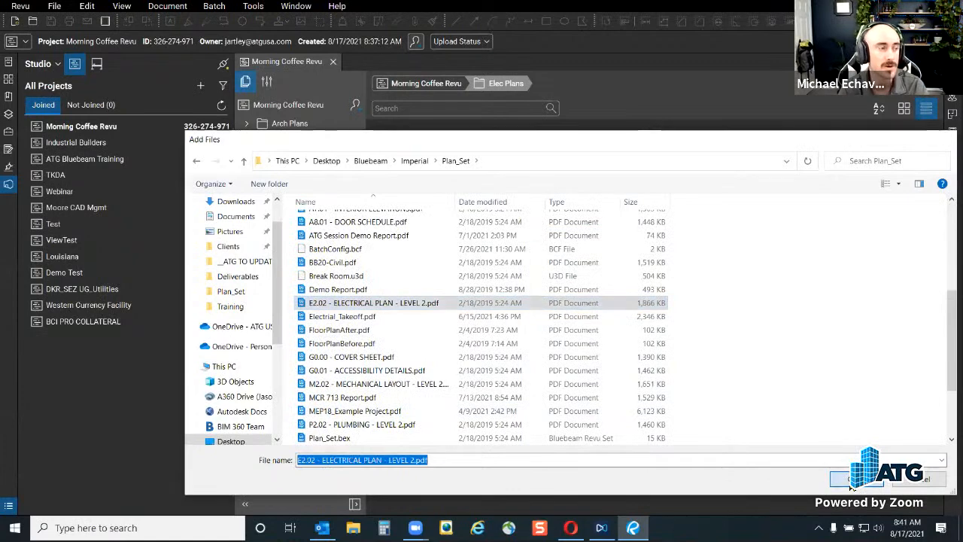
pyautogui.click(584, 367)
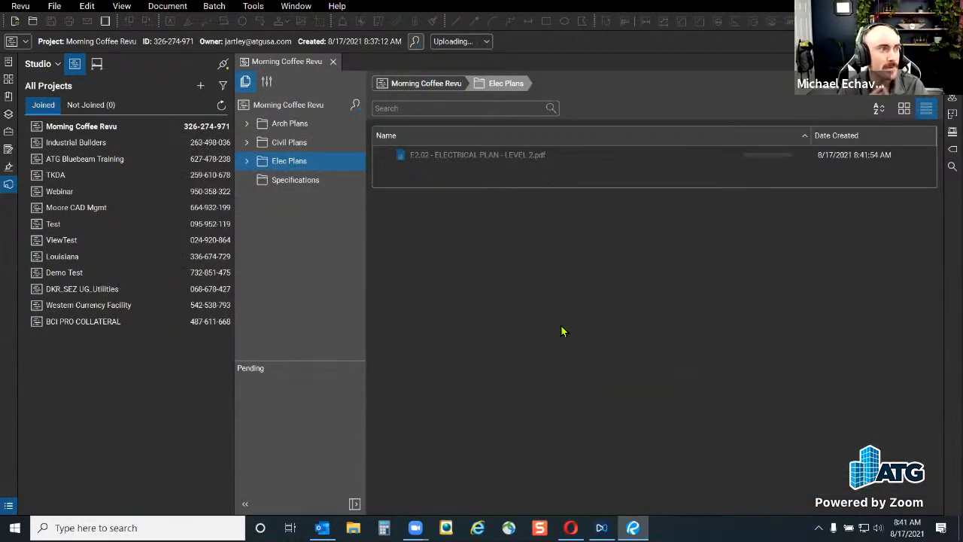
# Upload 03 30 00 Concrete.pdf and 05 12 00 Structural Steel.pdf from Imperial\Specifications
pyautogui.click(295, 180)
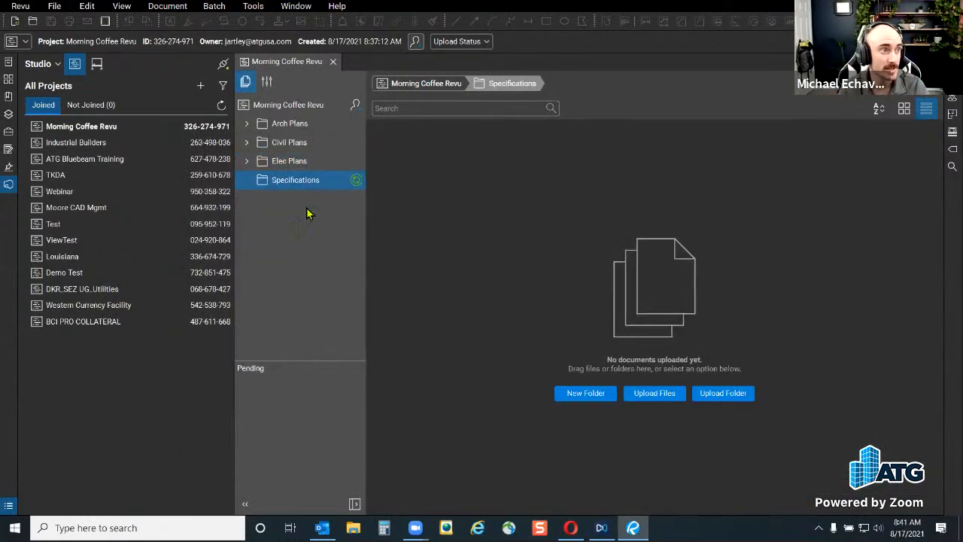
pyautogui.click(654, 393)
pyautogui.click(360, 328)
pyautogui.click(367, 343)
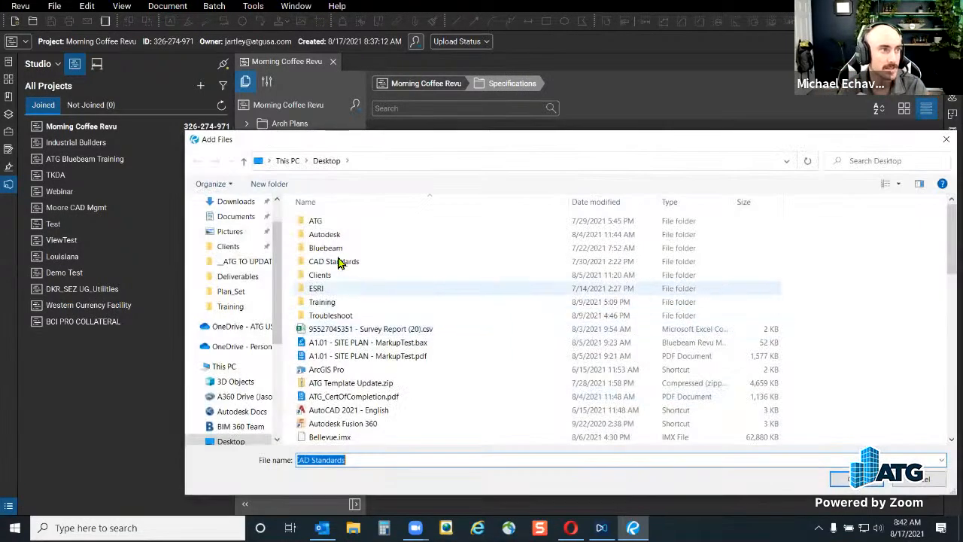
pyautogui.doubleClick(335, 248)
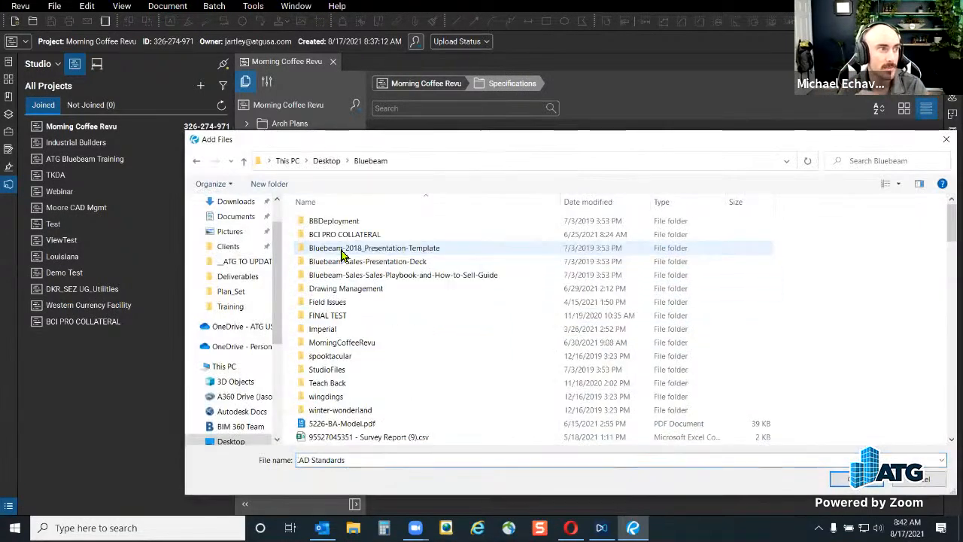
pyautogui.doubleClick(348, 329)
pyautogui.doubleClick(348, 261)
pyautogui.click(350, 236)
pyautogui.keyDown('ctrl'); pyautogui.click(356, 274); pyautogui.keyUp('ctrl')
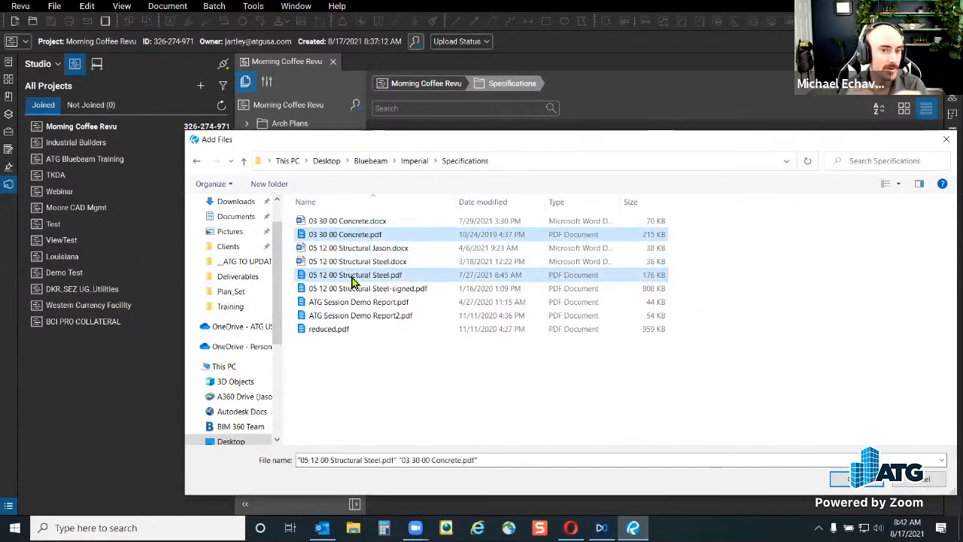
pyautogui.click(842, 480)
pyautogui.click(576, 366)
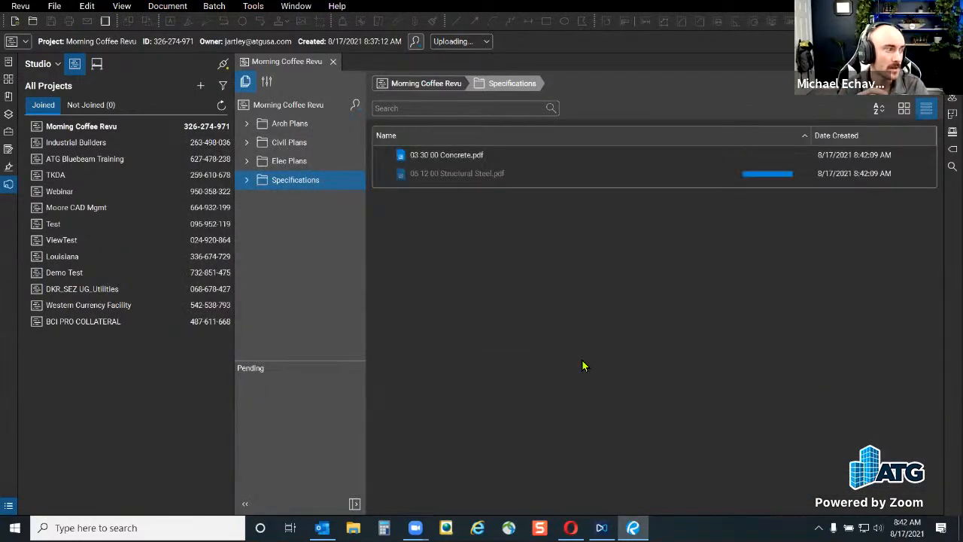
pyautogui.click(864, 84)
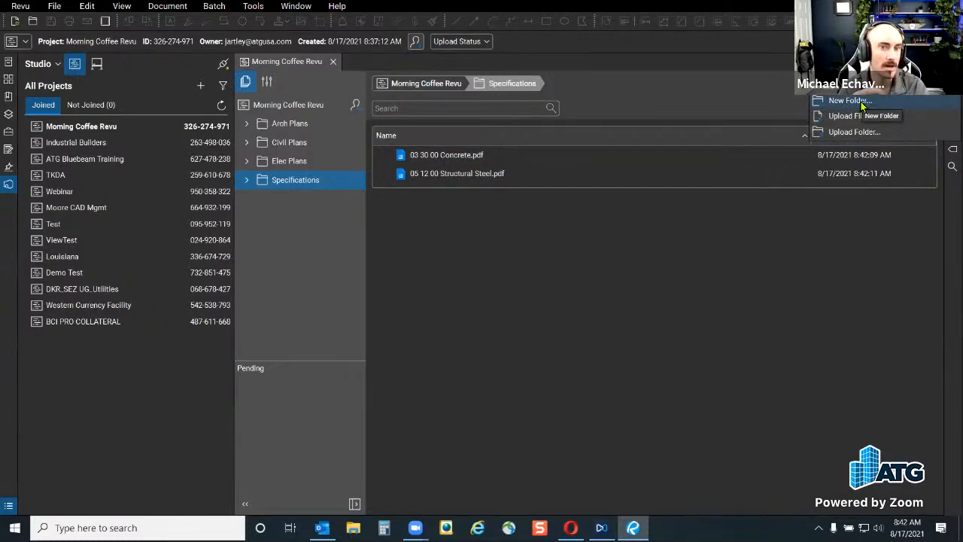
# Create the subfolder 'Supporting Docs (Non-PDF)' inside Specifications
pyautogui.click(862, 105)
pyautogui.write('N')
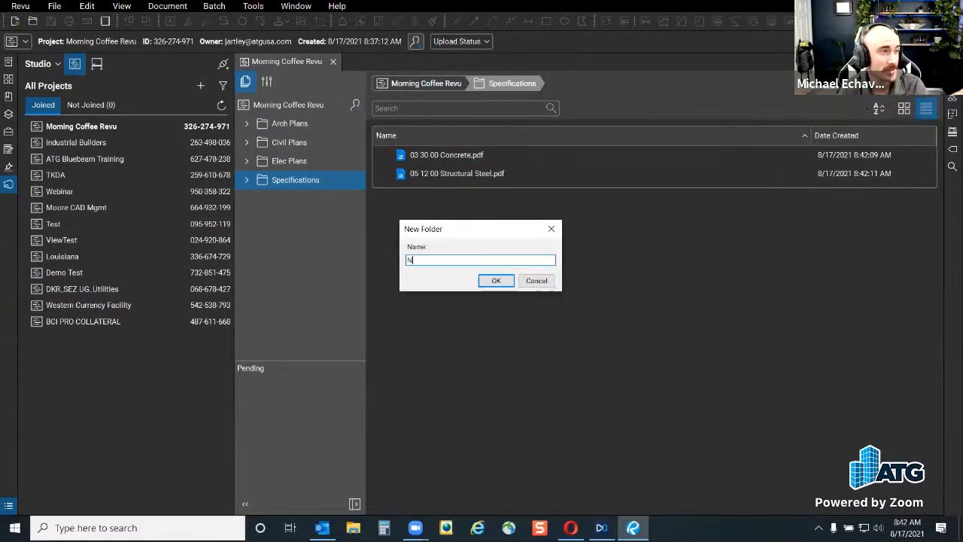
pyautogui.write('e')
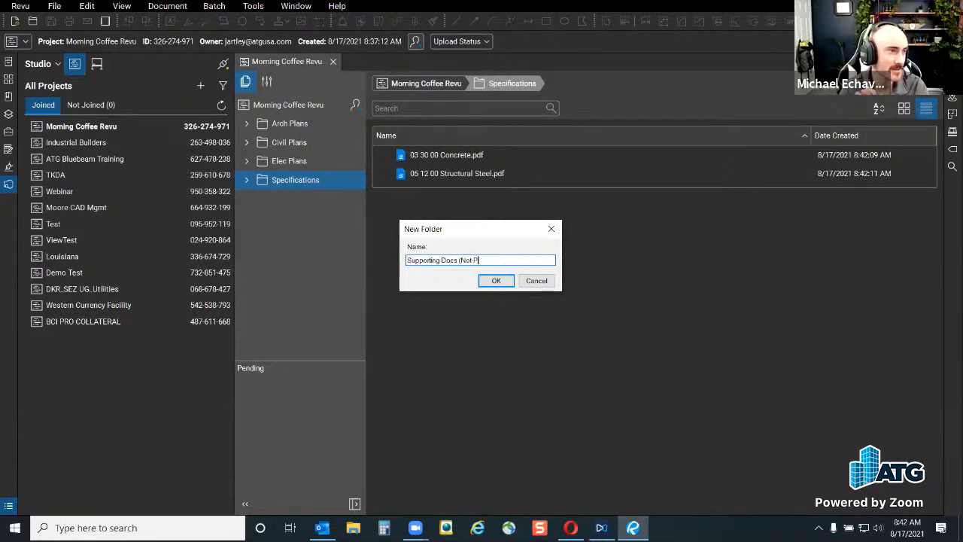
pyautogui.write('n')
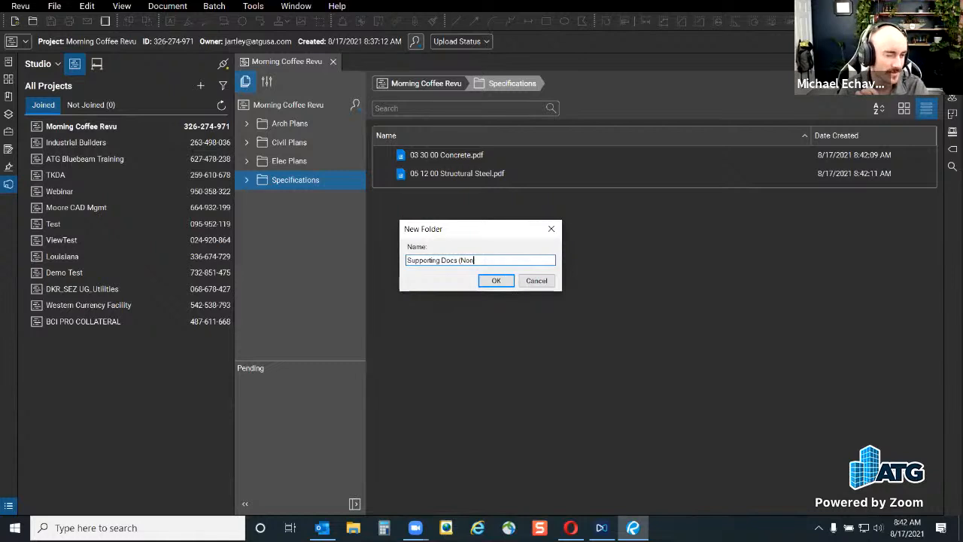
pyautogui.write('-PDF')
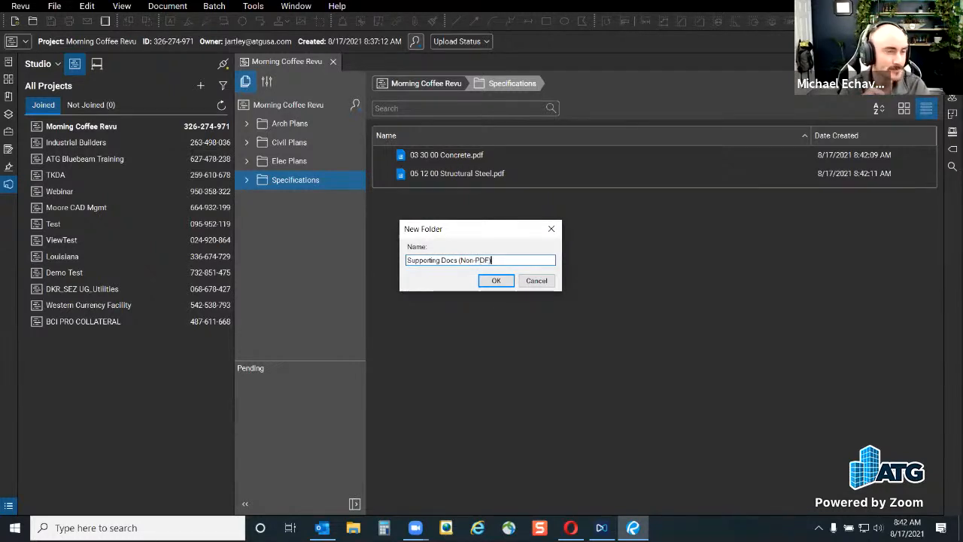
pyautogui.write(')')
pyautogui.press('Return')
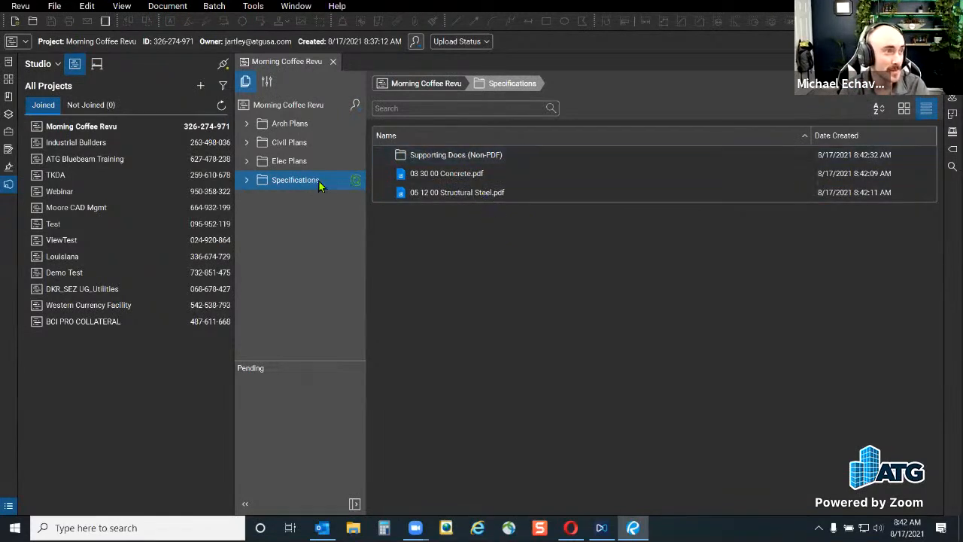
# Open the empty Supporting Docs (Non-PDF) folder and start adding individual files for upload
pyautogui.click(249, 181)
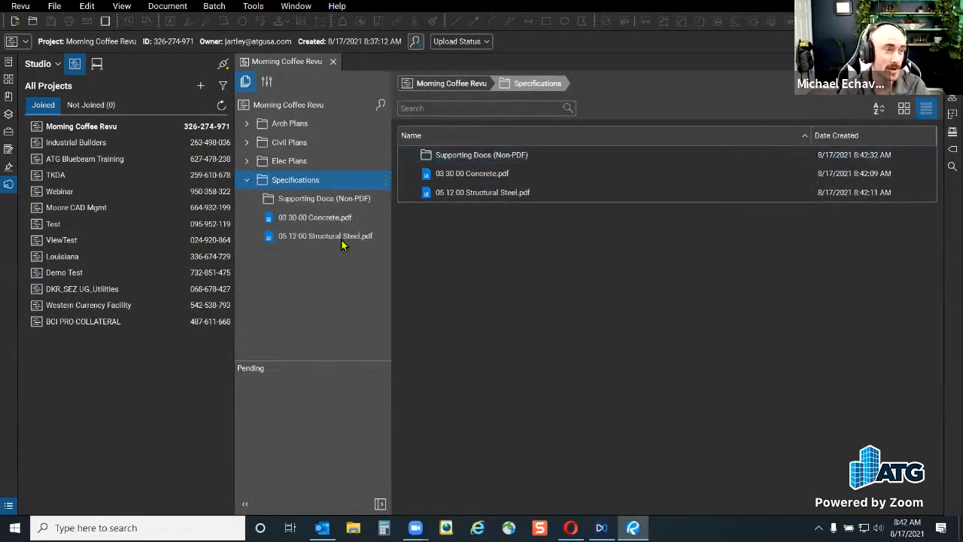
pyautogui.click(305, 198)
pyautogui.click(678, 397)
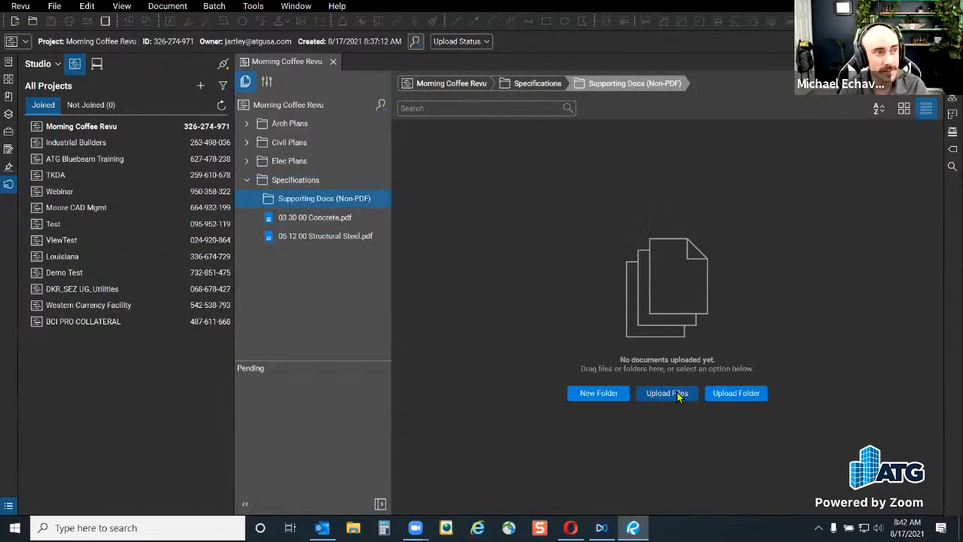
pyautogui.click(354, 325)
pyautogui.click(361, 341)
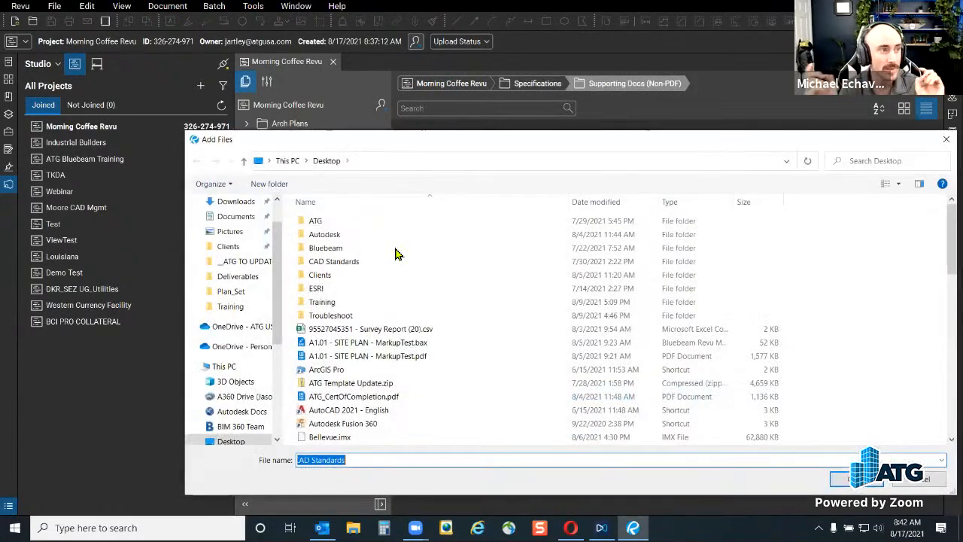
# Upload 03 30 00 Concrete.docx and 05 12 00 Structural Steel.docx from Bluebeam > Imperial > Specifications
pyautogui.doubleClick(325, 248)
pyautogui.doubleClick(322, 329)
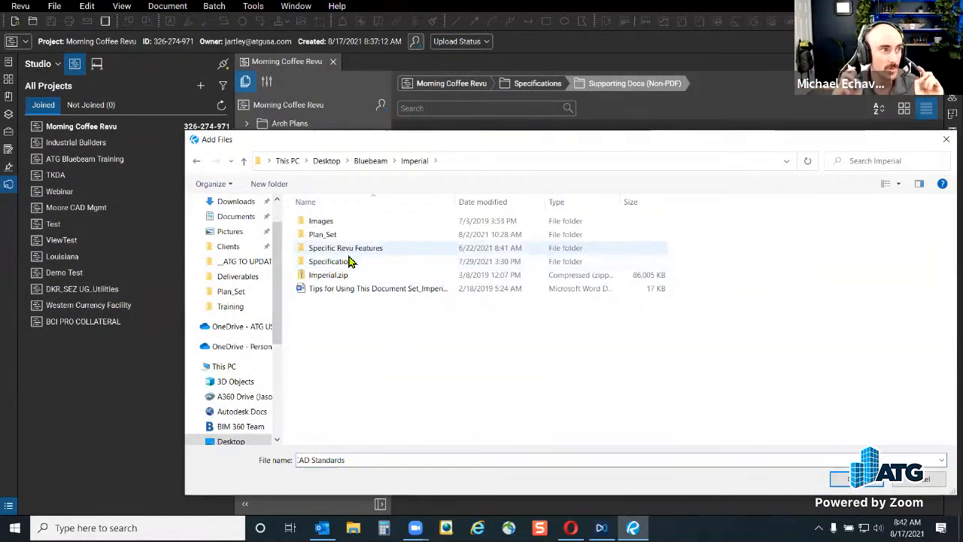
pyautogui.doubleClick(340, 236)
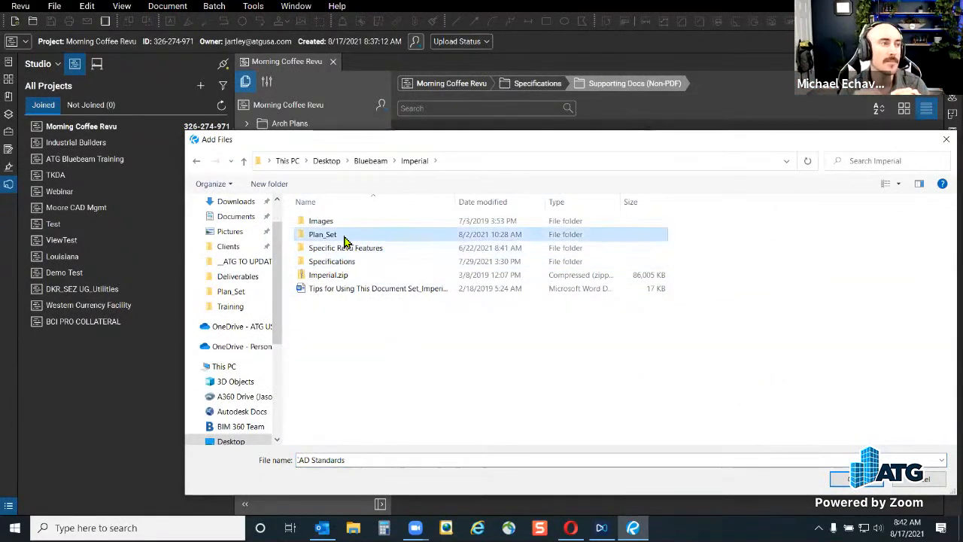
pyautogui.click(414, 161)
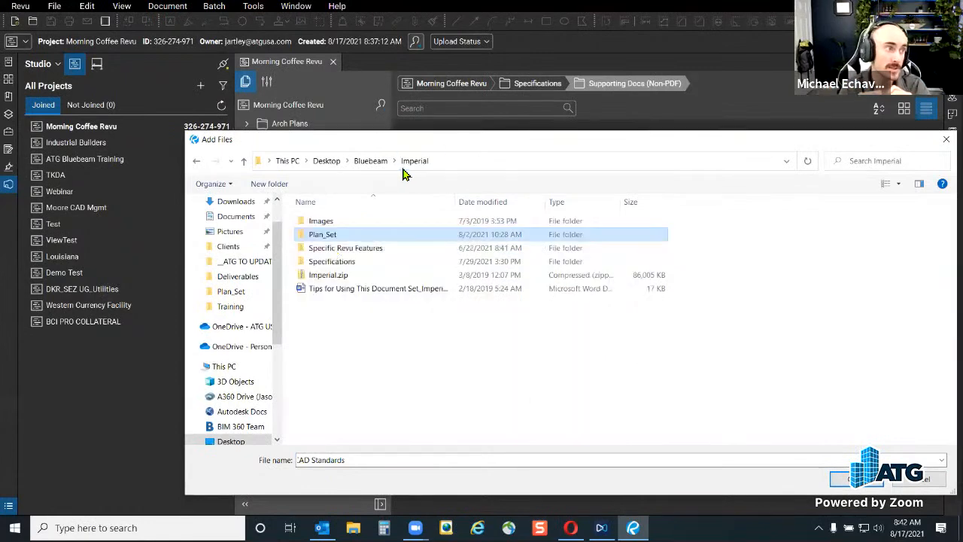
pyautogui.doubleClick(331, 261)
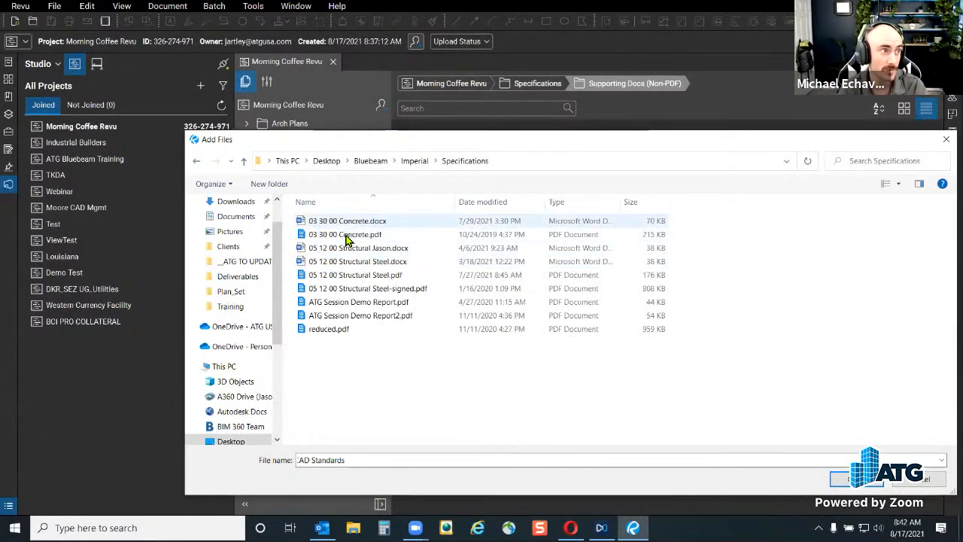
pyautogui.click(343, 220)
pyautogui.keyDown('ctrl'); pyautogui.click(342, 262); pyautogui.keyUp('ctrl')
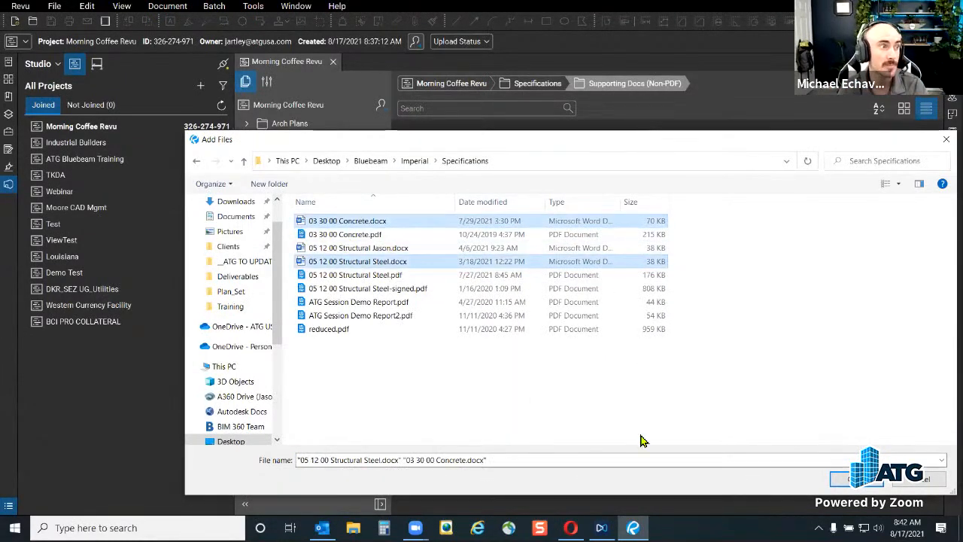
pyautogui.click(849, 479)
pyautogui.click(574, 366)
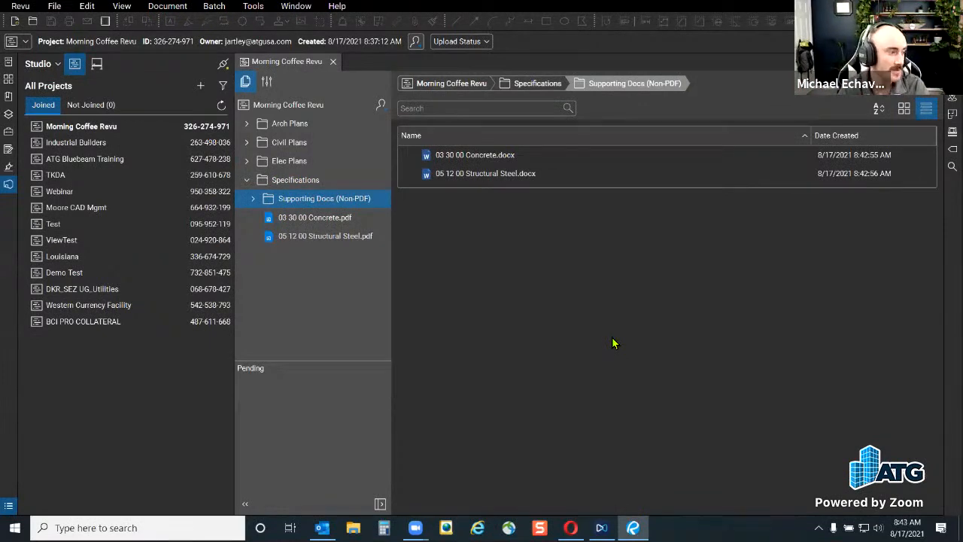
# Collapse Specifications, expand Civil Plans, and bring up the actions for A1.01 - SITE PLAN.pdf
pyautogui.click(245, 181)
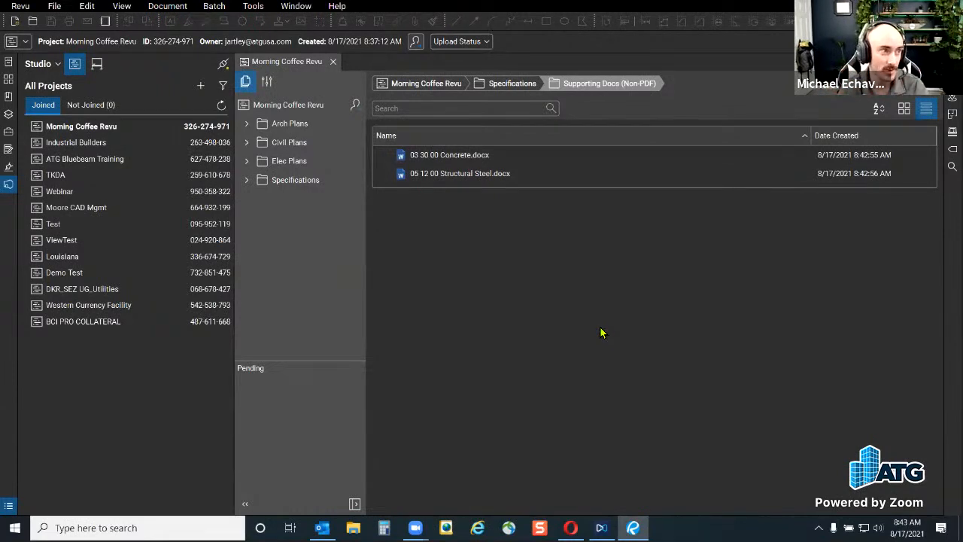
pyautogui.click(246, 143)
pyautogui.rightClick(293, 164)
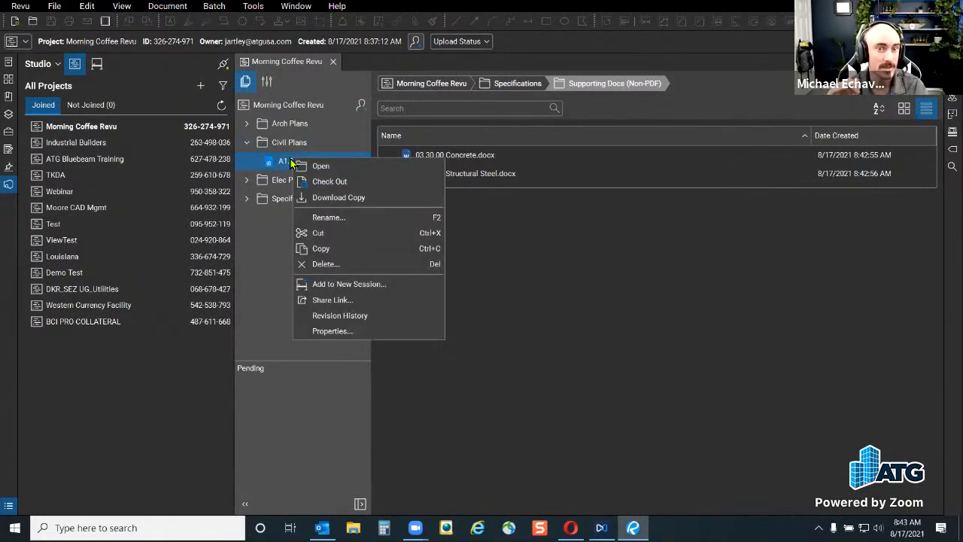
# Try Share Link options: lifetime-of-project duration, no password, flattened markups, then cancel sharing
pyautogui.click(385, 301)
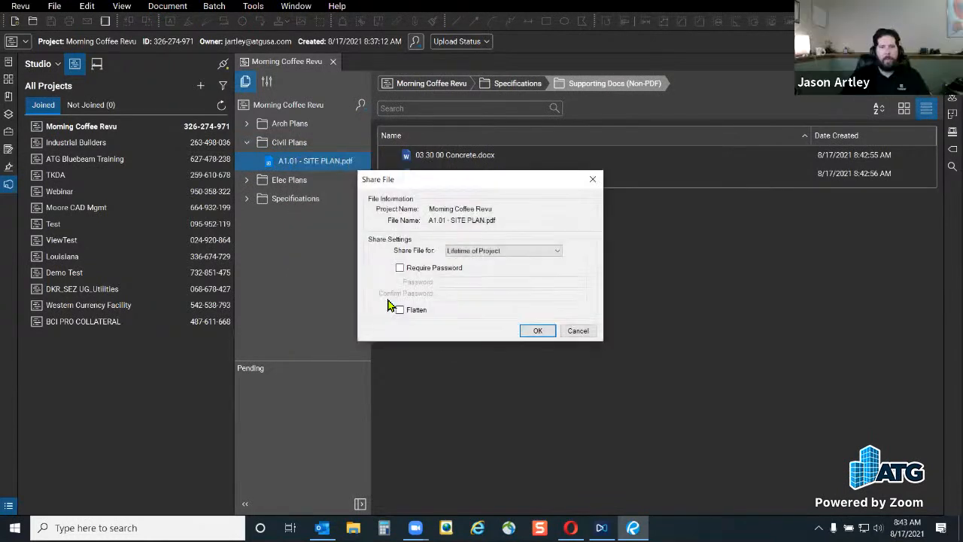
pyautogui.click(507, 255)
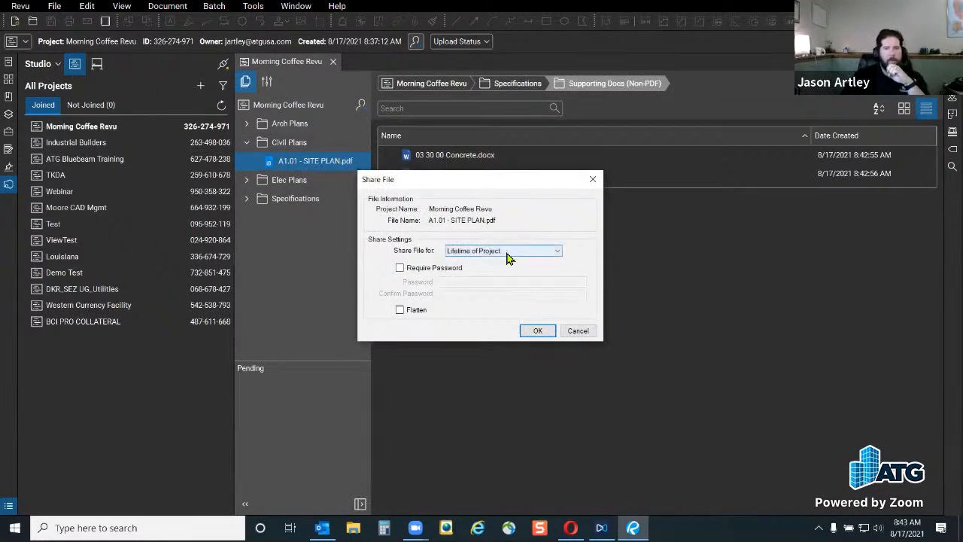
pyautogui.click(577, 224)
pyautogui.click(400, 268)
pyautogui.click(436, 268)
pyautogui.click(413, 310)
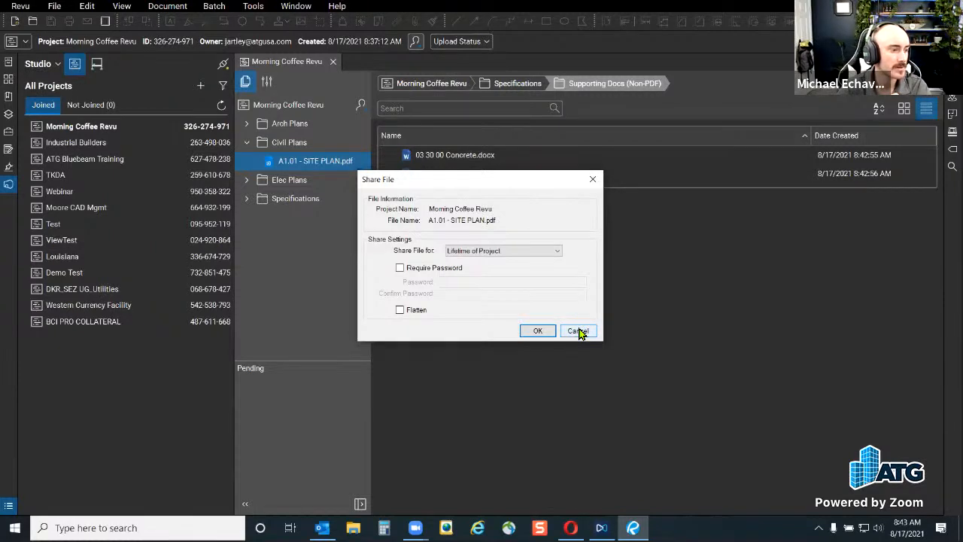
pyautogui.click(578, 332)
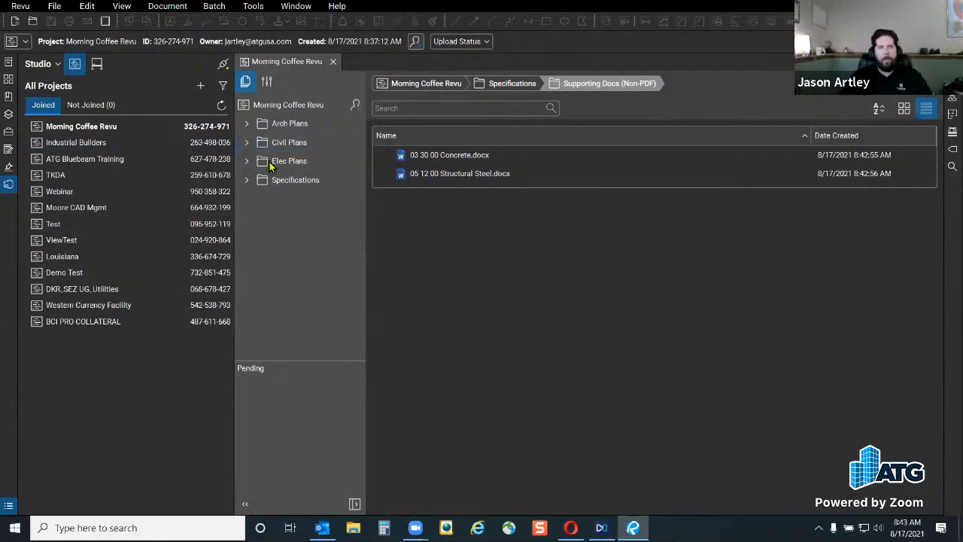
# Narrow the projects list so the Supporting Docs (Non-PDF) files get more room
pyautogui.moveTo(233, 338); pyautogui.dragTo(221, 340)
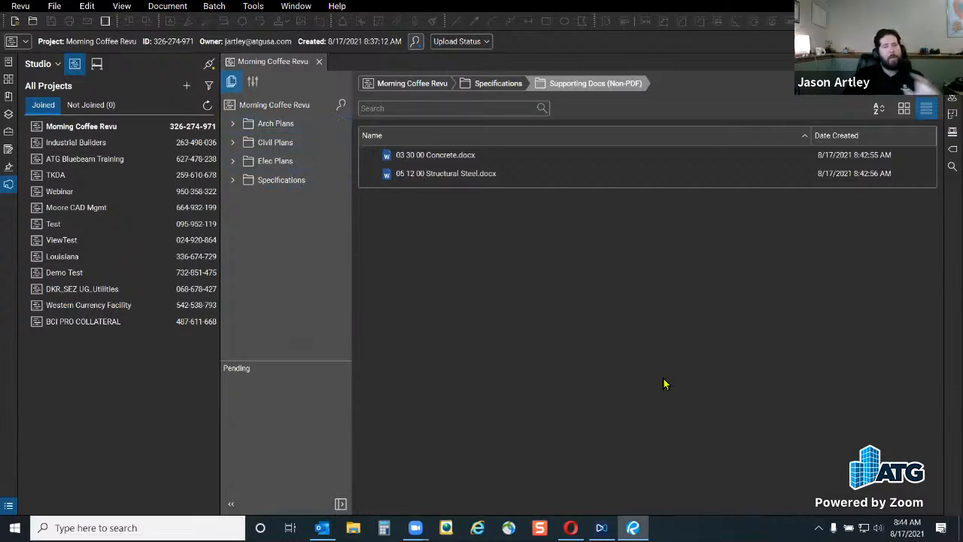
# Invite one colleague by typed e-mail address and confirm the invitation was sent
pyautogui.click(342, 107)
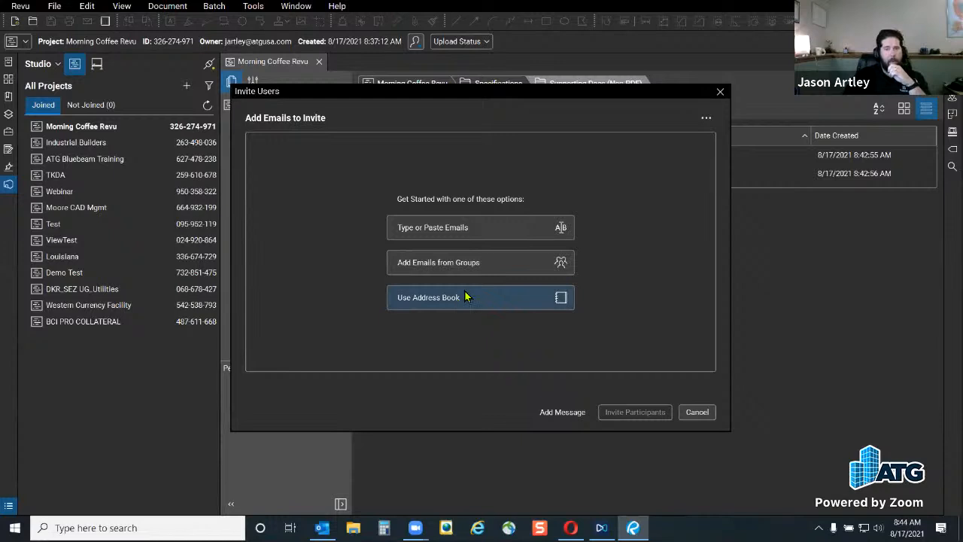
pyautogui.click(468, 232)
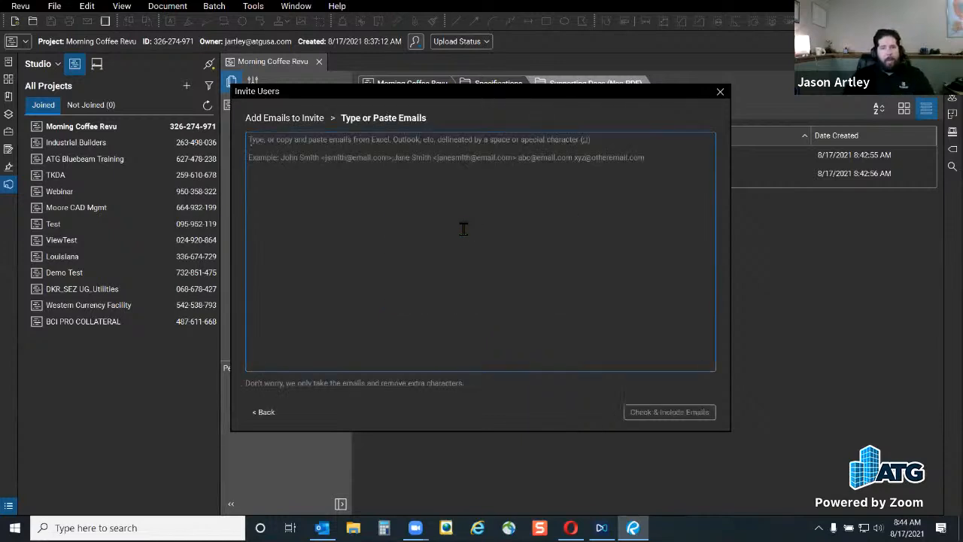
pyautogui.write('a')
pyautogui.press('BackSpace')
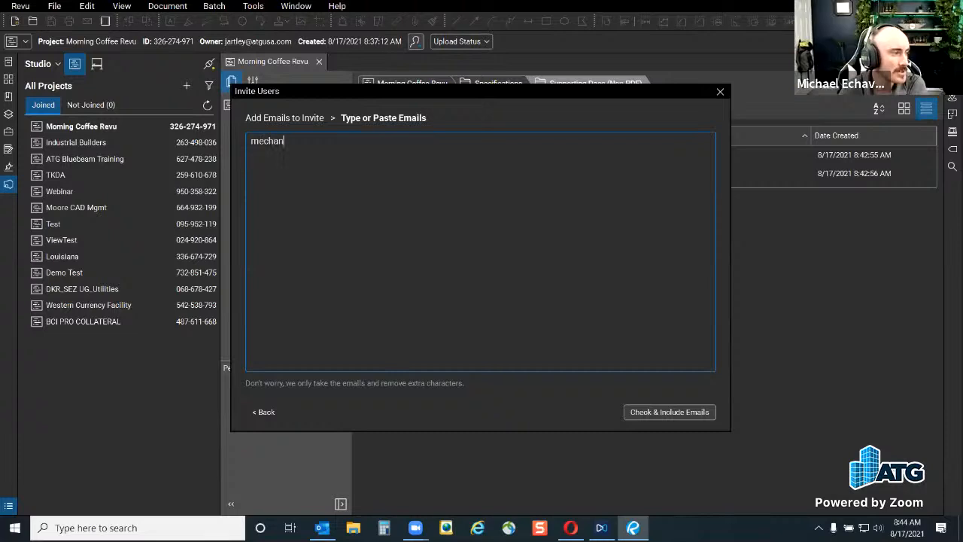
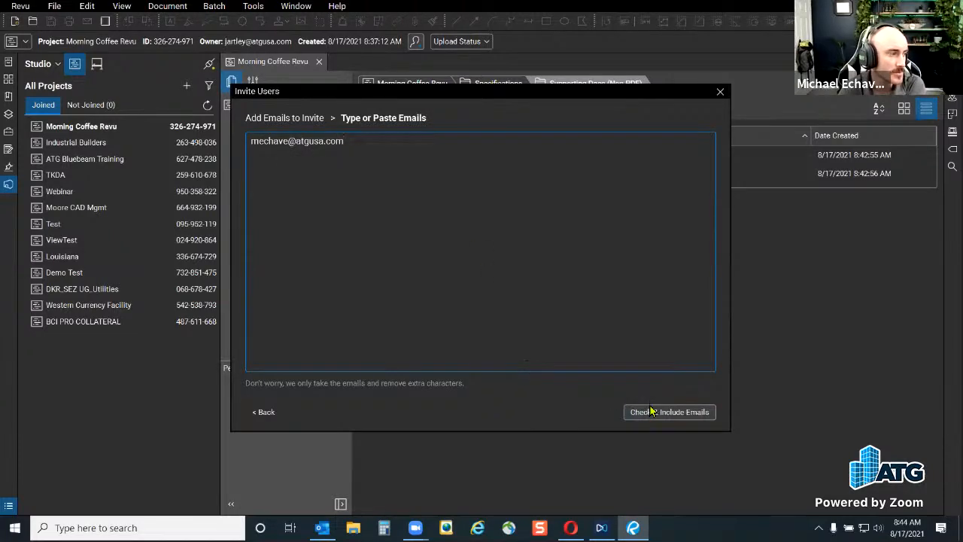
pyautogui.click(651, 412)
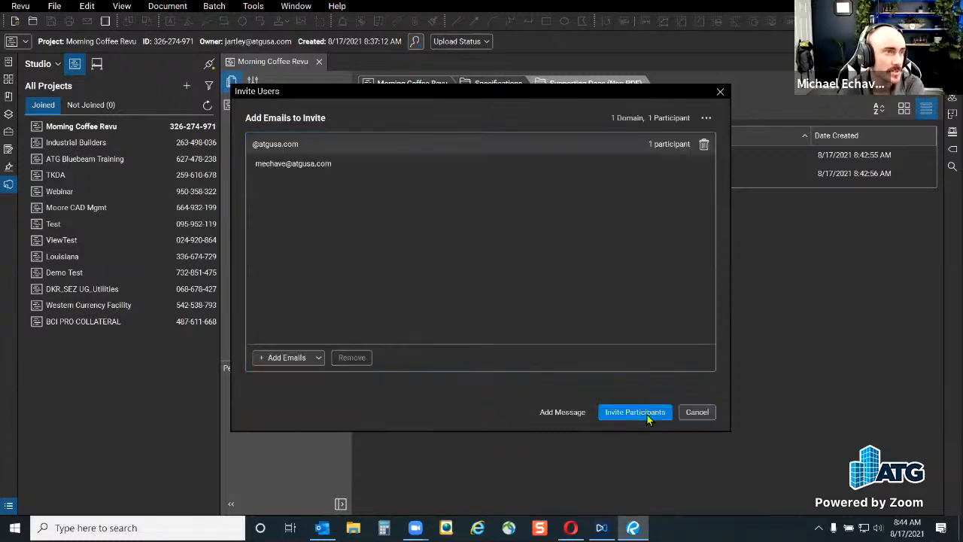
pyautogui.click(648, 414)
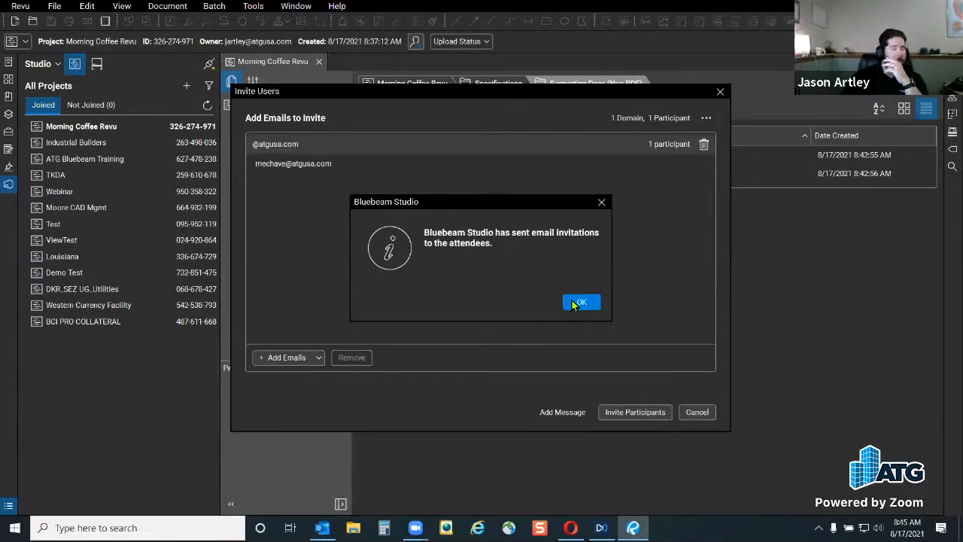
pyautogui.click(574, 303)
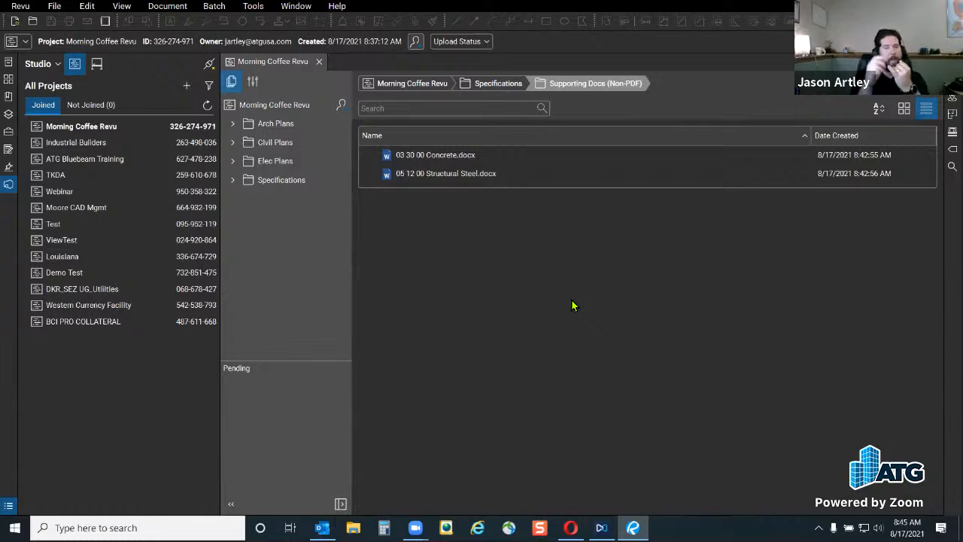
pyautogui.rightClick(450, 177)
pyautogui.click(390, 301)
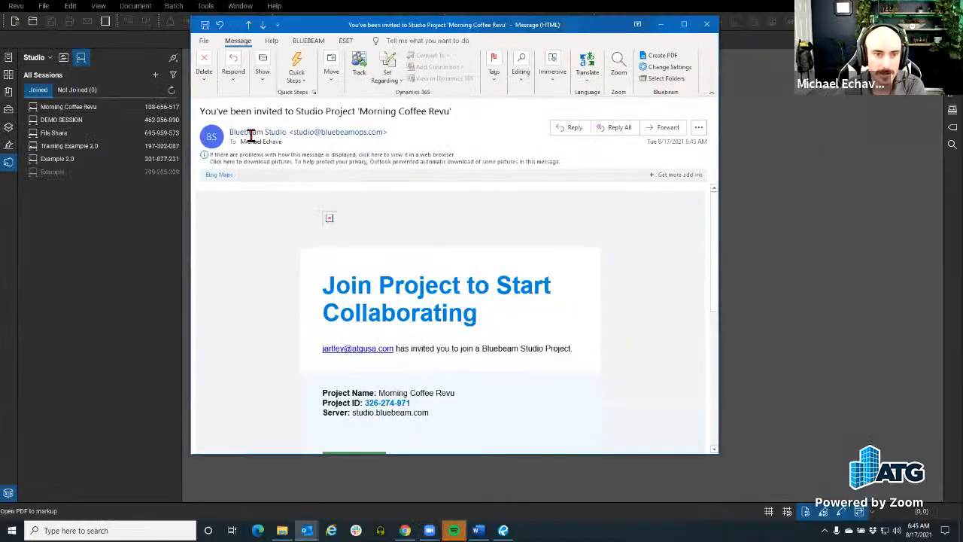
# Read through the invitation's subject, Join Project heading and New to Studio? text, then join the project
pyautogui.moveTo(218, 111); pyautogui.dragTo(484, 116)
pyautogui.scroll(-2, 452, 301)
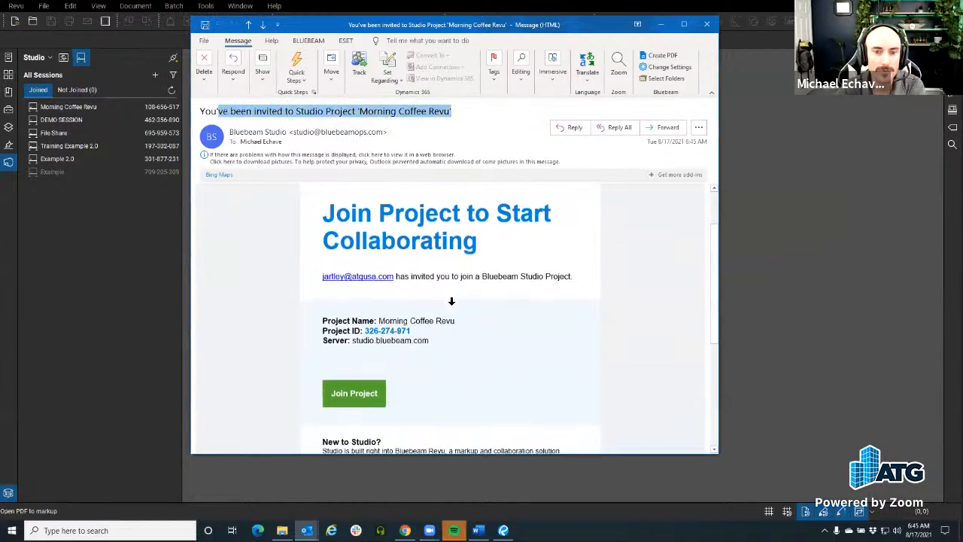
pyautogui.moveTo(323, 212); pyautogui.dragTo(562, 240)
pyautogui.scroll(-6, 523, 252)
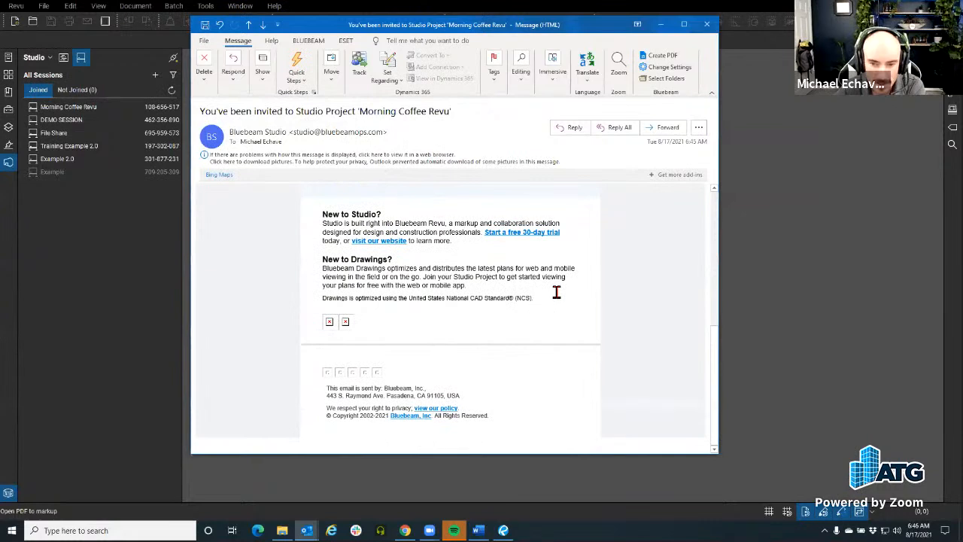
pyautogui.moveTo(462, 244); pyautogui.dragTo(321, 217)
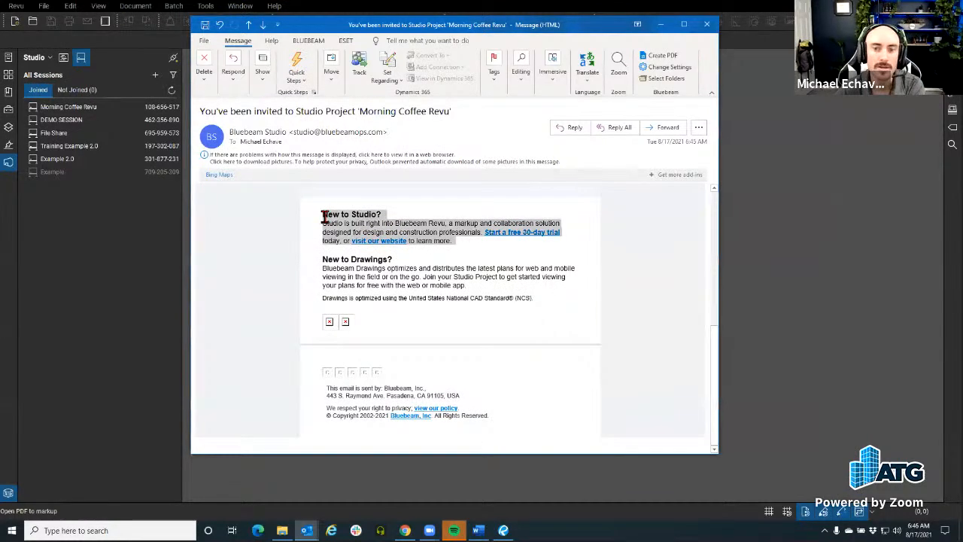
pyautogui.scroll(3, 532, 251)
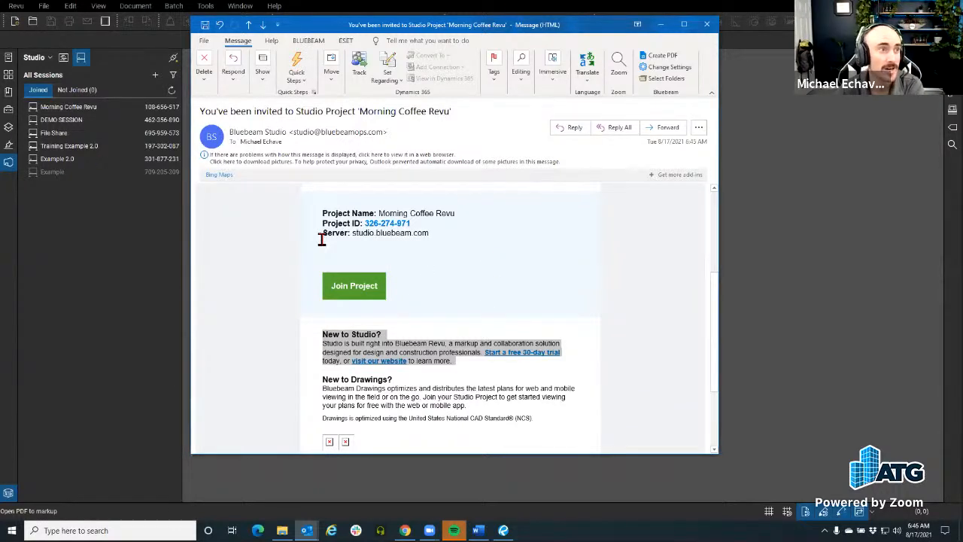
pyautogui.scroll(3, 441, 328)
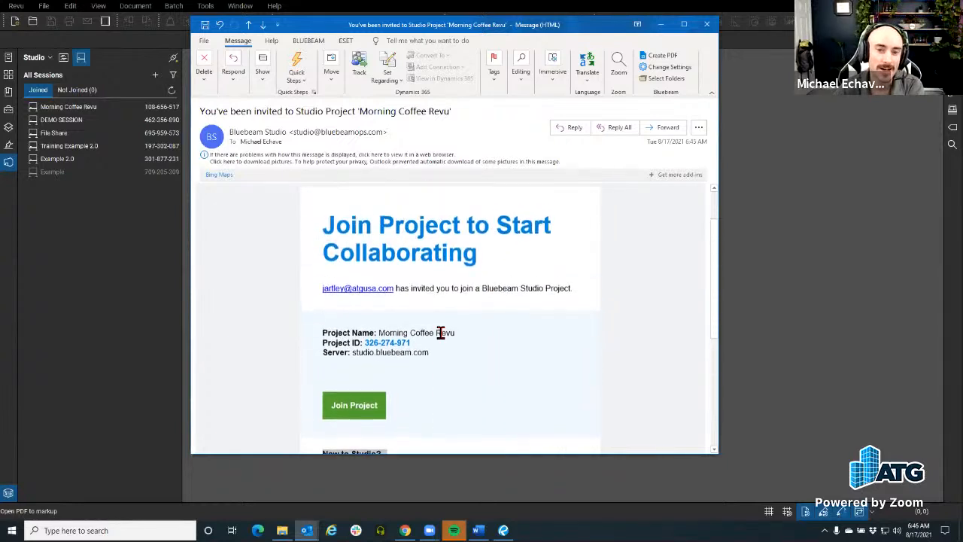
pyautogui.scroll(-2, 441, 332)
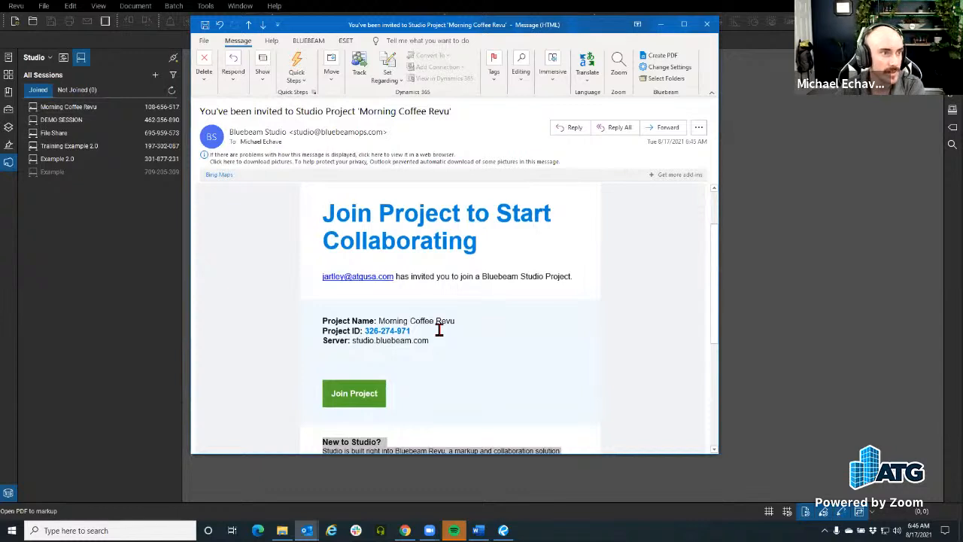
pyautogui.scroll(-3, 440, 330)
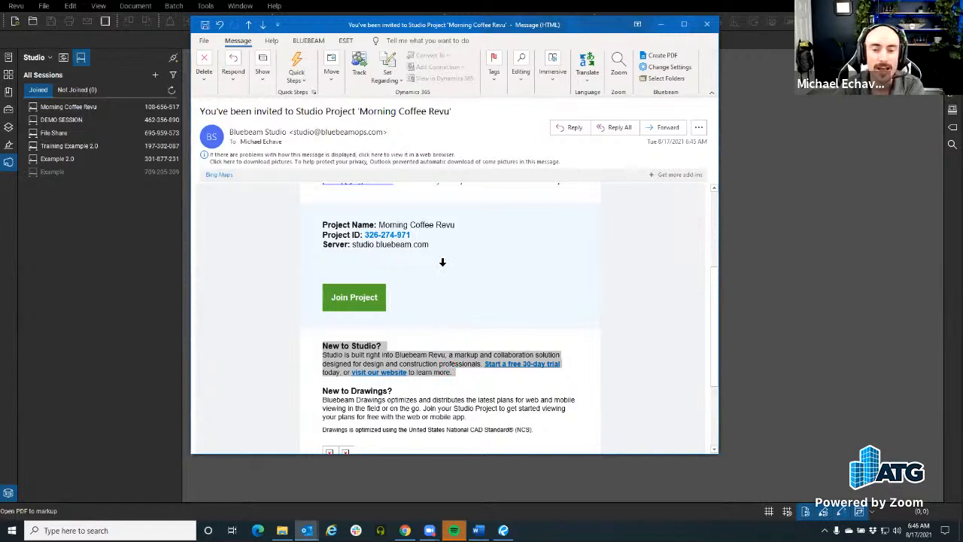
pyautogui.scroll(1, 454, 314)
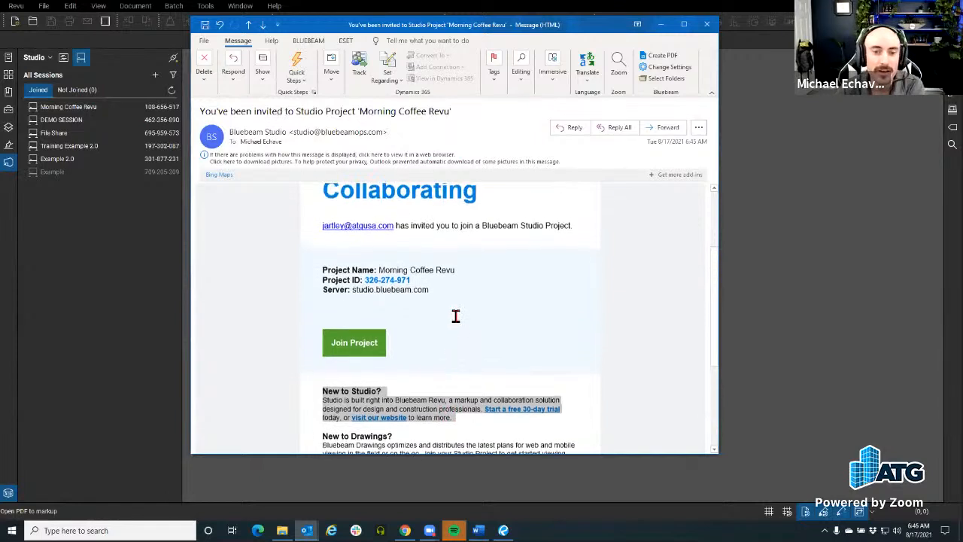
pyautogui.click(365, 347)
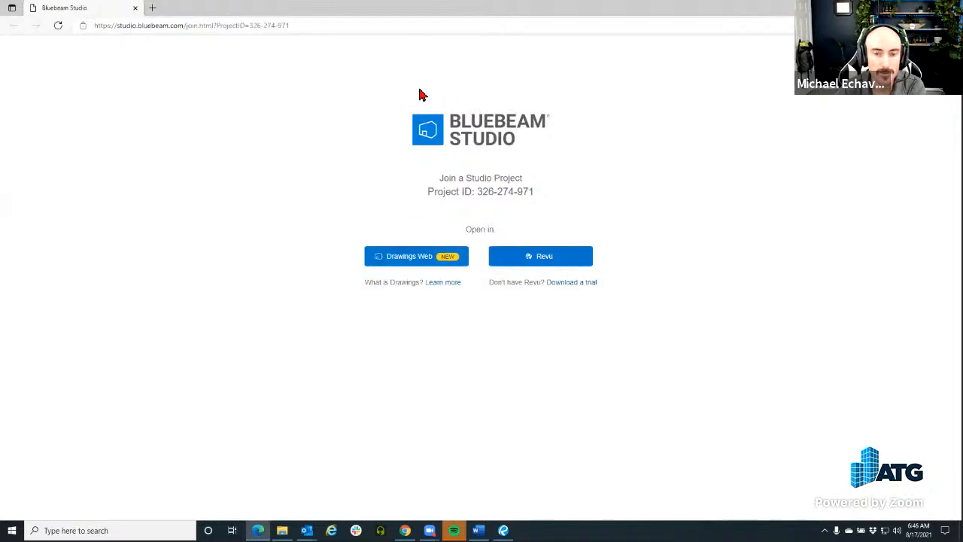
# Choose Revu on the join page and let the browser launch it
pyautogui.moveTo(526, 145); pyautogui.dragTo(419, 113)
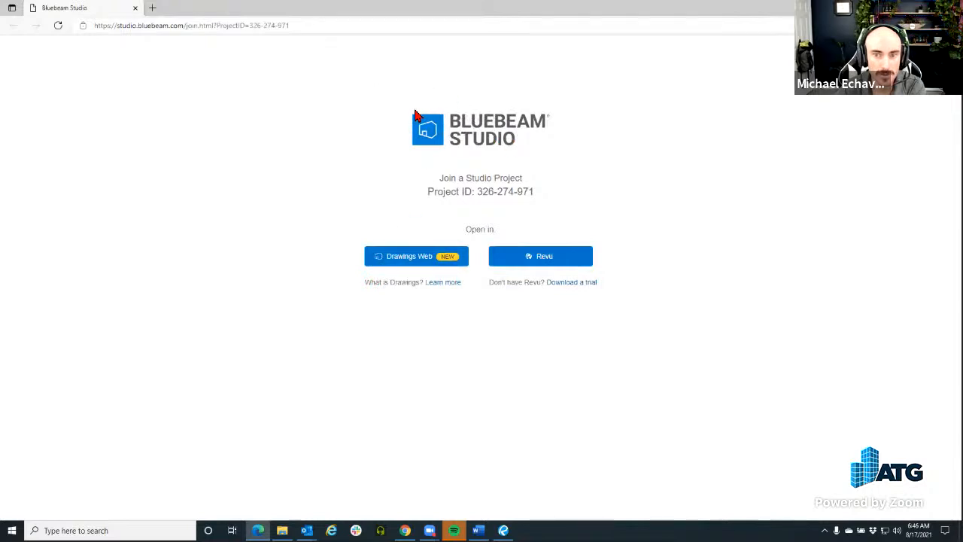
pyautogui.click(539, 265)
pyautogui.click(555, 99)
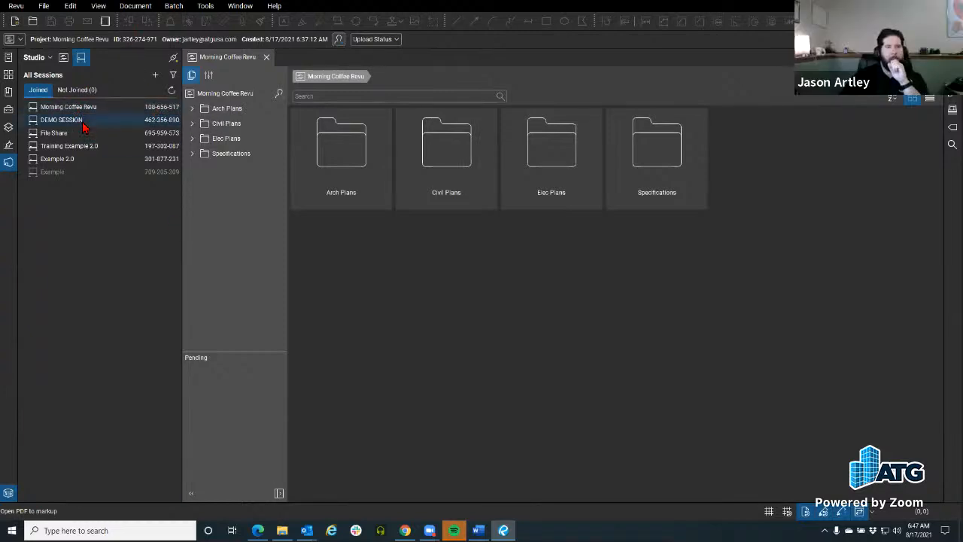
# Show all joined projects, open Civil Plans, and briefly expand Elec Plans and Specifications
pyautogui.click(64, 57)
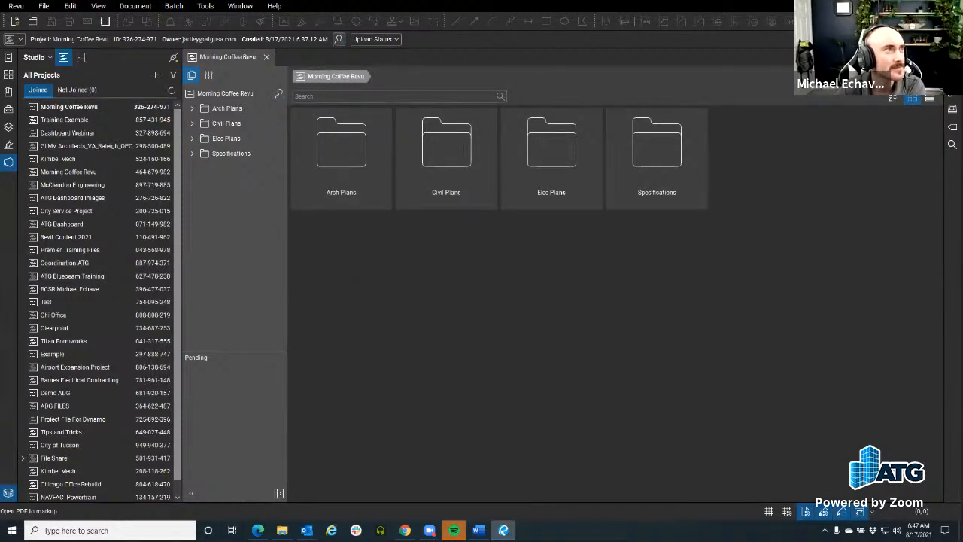
pyautogui.click(197, 124)
pyautogui.click(192, 138)
pyautogui.click(193, 169)
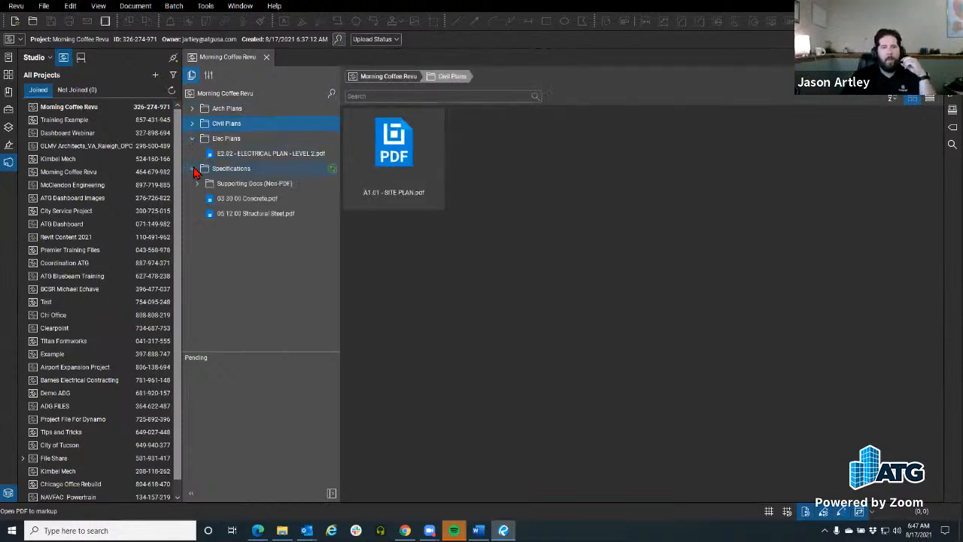
pyautogui.click(192, 169)
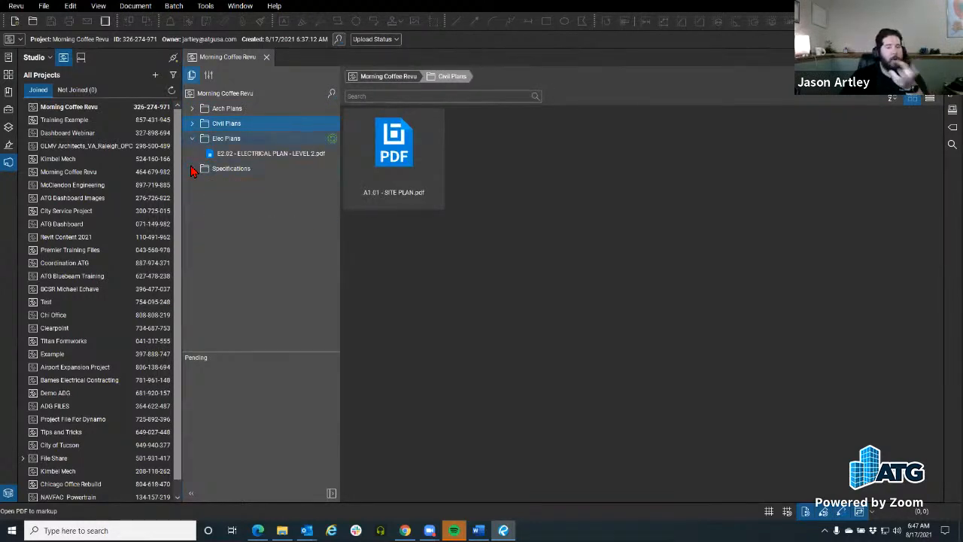
pyautogui.click(192, 139)
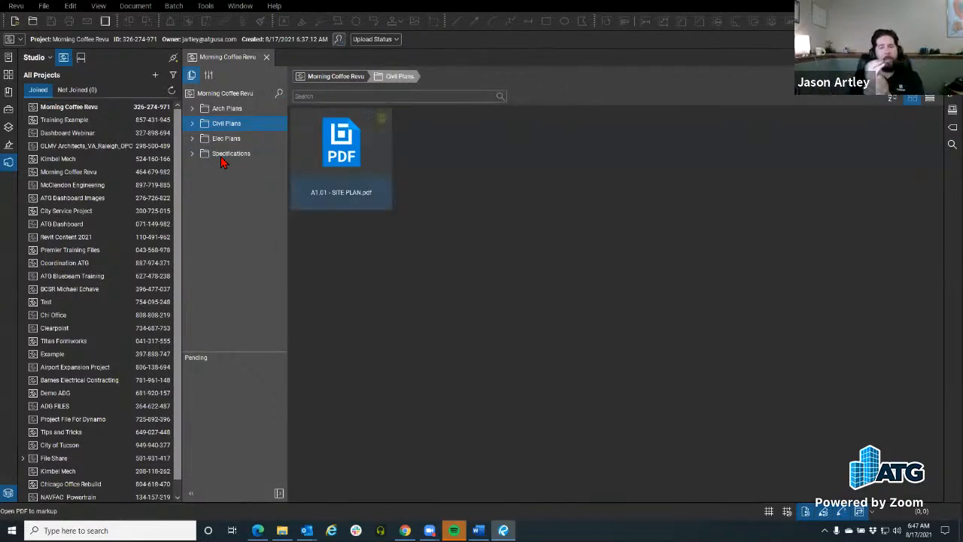
# Open Share Link for A1.01 - SITE PLAN.pdf, close it unshared, then show the Sessions list
pyautogui.rightClick(340, 130)
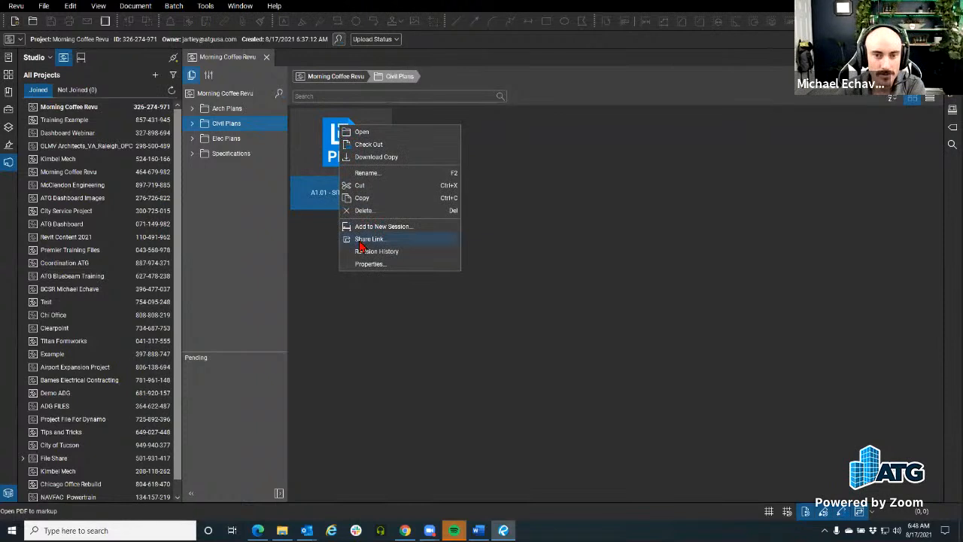
pyautogui.click(374, 240)
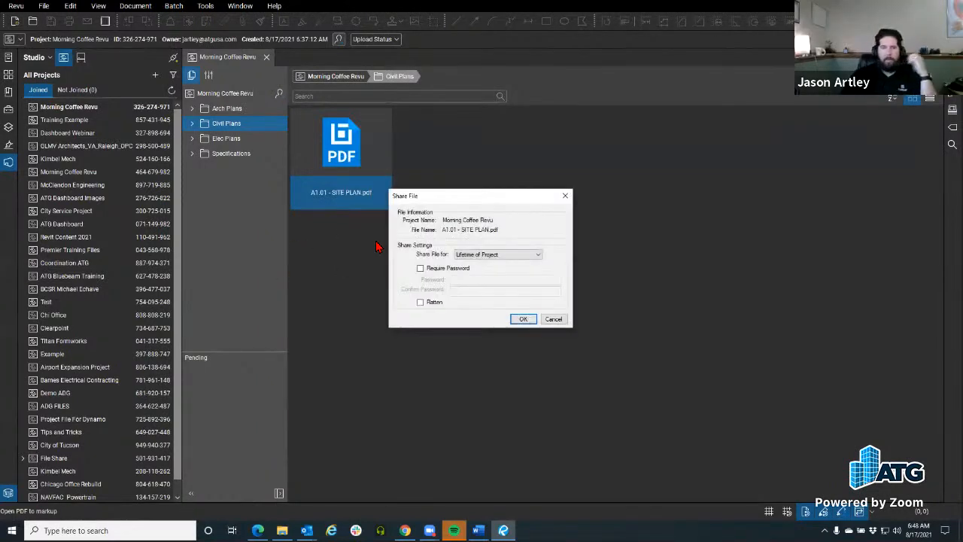
pyautogui.click(565, 196)
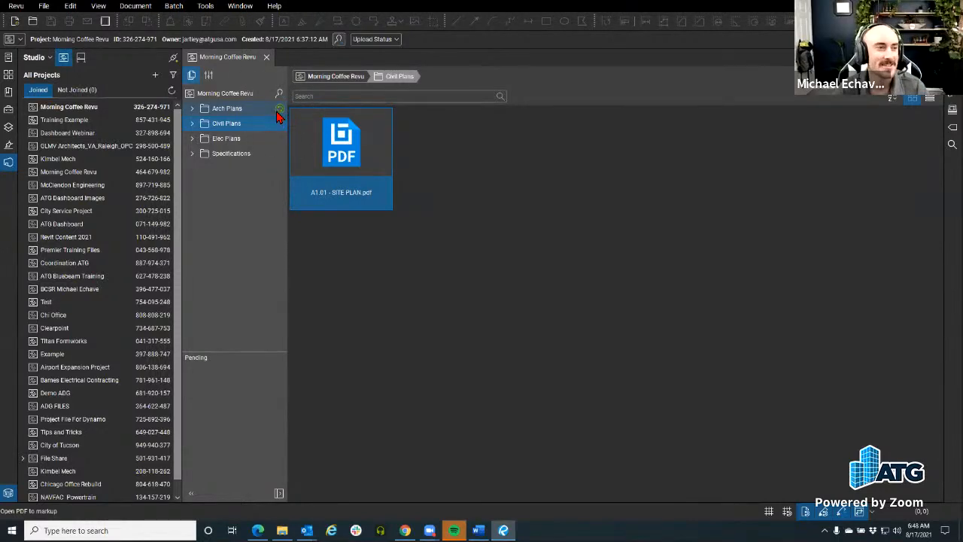
pyautogui.click(81, 59)
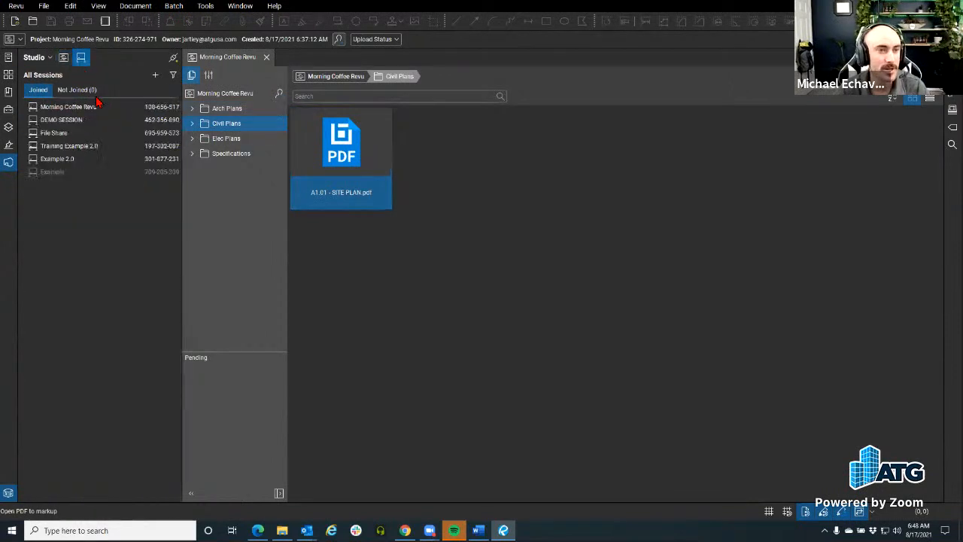
# Return to the Projects list and set A1.01 - SITE PLAN.pdf to sync
pyautogui.click(64, 59)
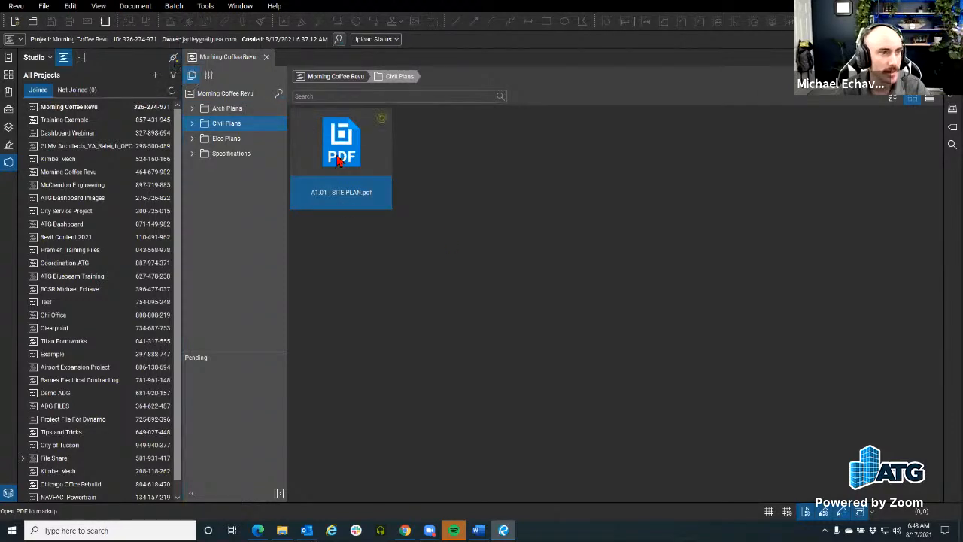
pyautogui.click(382, 120)
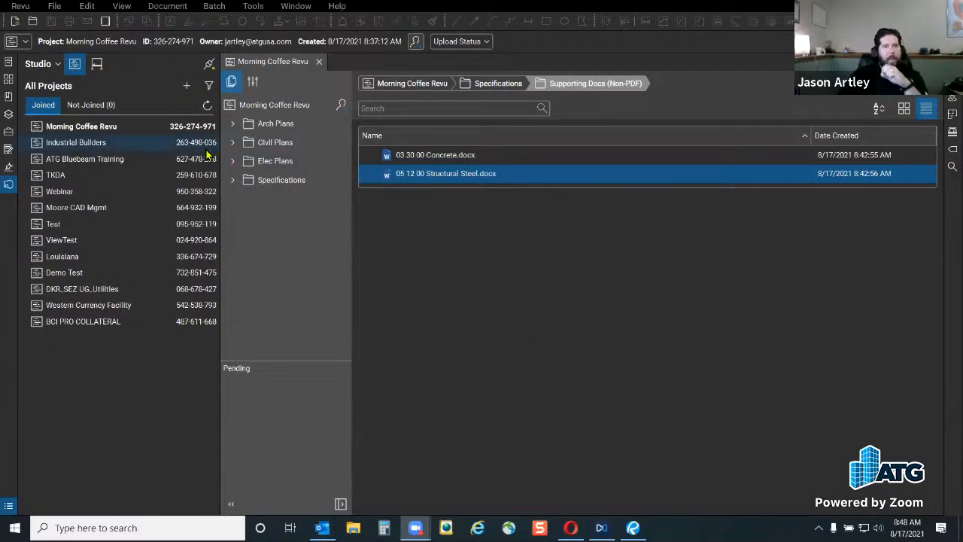
# Widen the file area and open the Morning Coffee Revu Project Settings
pyautogui.moveTo(222, 346); pyautogui.dragTo(184, 348)
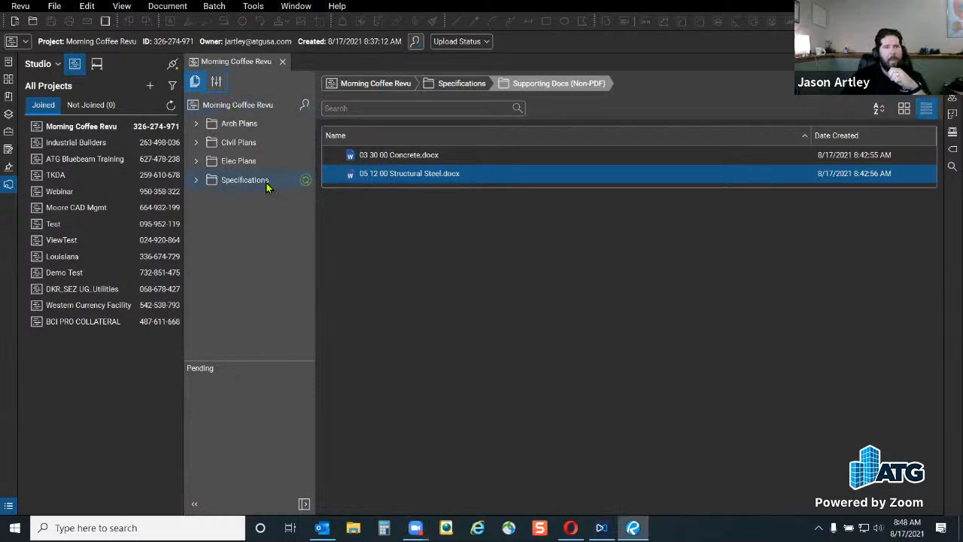
pyautogui.click(219, 88)
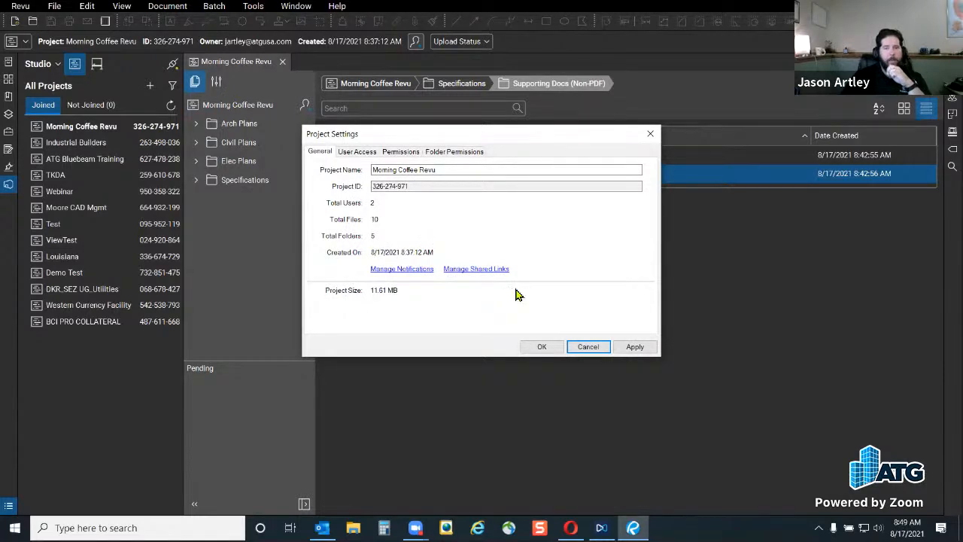
# Show the User Access tab listing the single allowed joined member, with Restrict Users unchecked
pyautogui.press('ctrl')
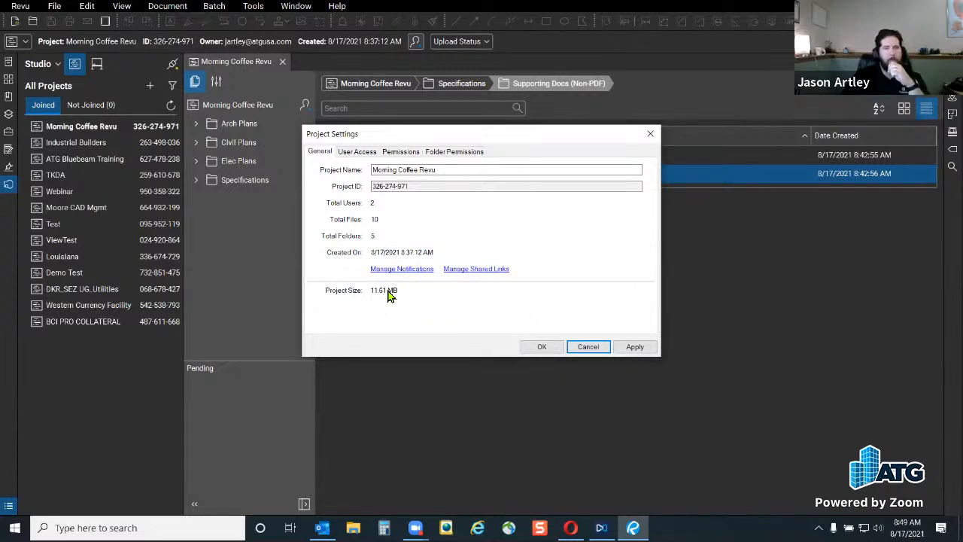
pyautogui.click(354, 153)
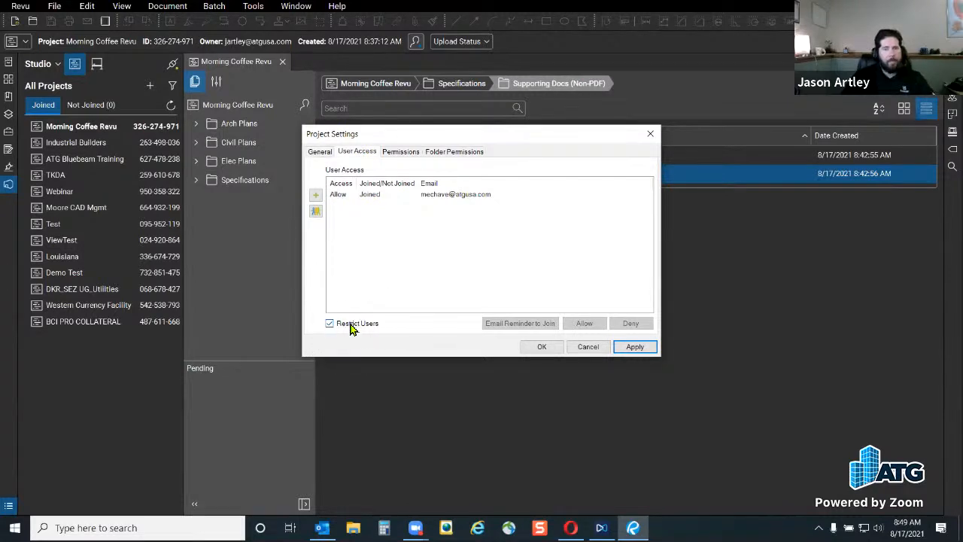
# Select the joined user, apply Deny/Restrict Users, and view Attendees permissions, all set to Deny
pyautogui.click(366, 194)
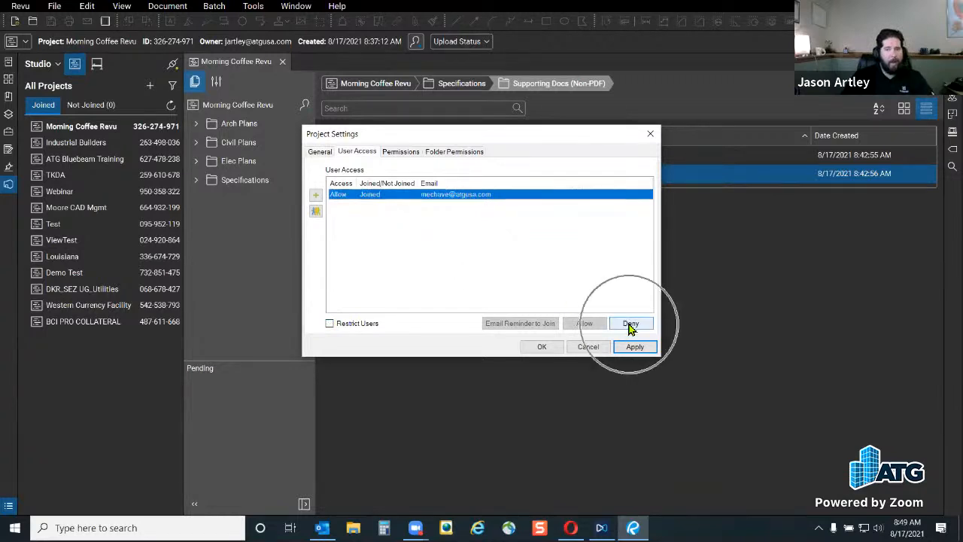
pyautogui.click(369, 324)
pyautogui.click(403, 152)
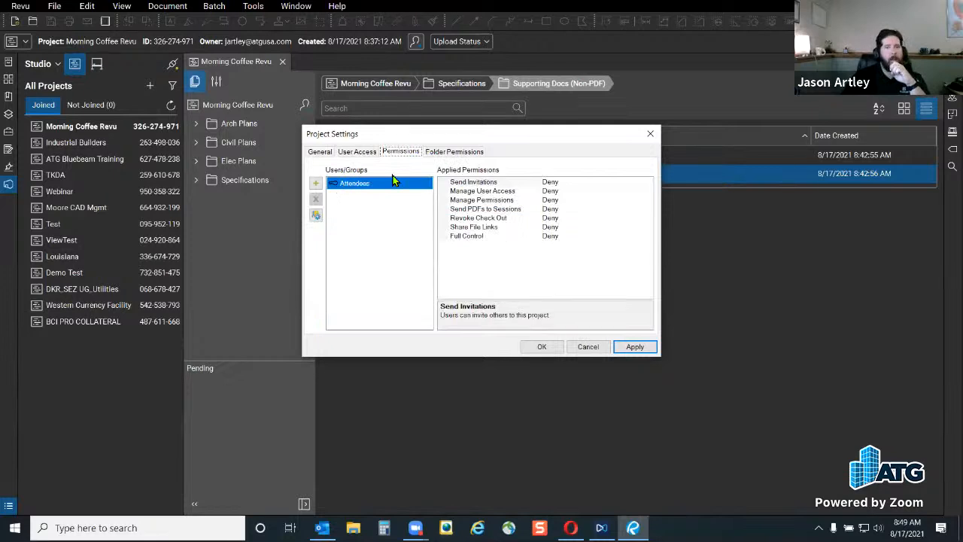
# Switch between Permissions and Folder Permissions, ending on Folder Permissions showing Read on Project Root
pyautogui.click(451, 154)
pyautogui.click(401, 152)
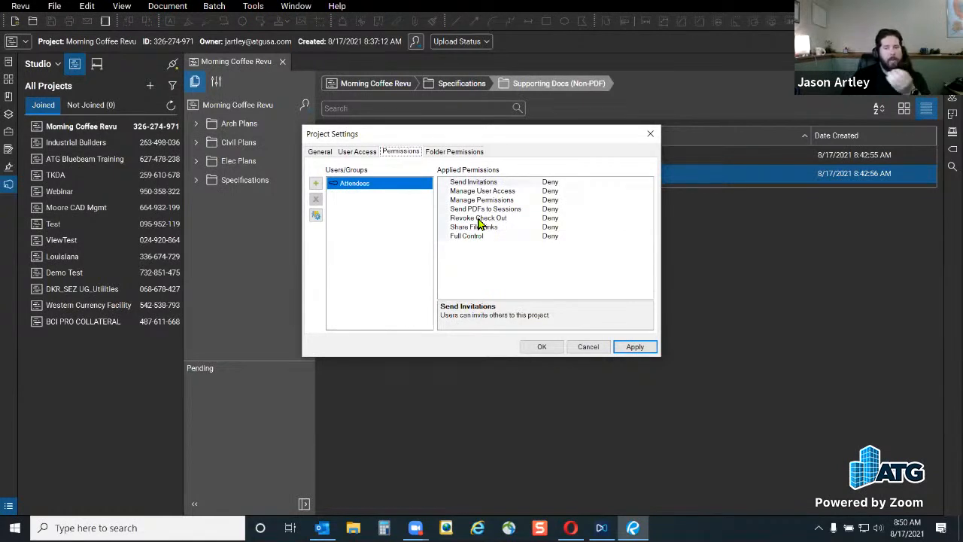
pyautogui.click(468, 154)
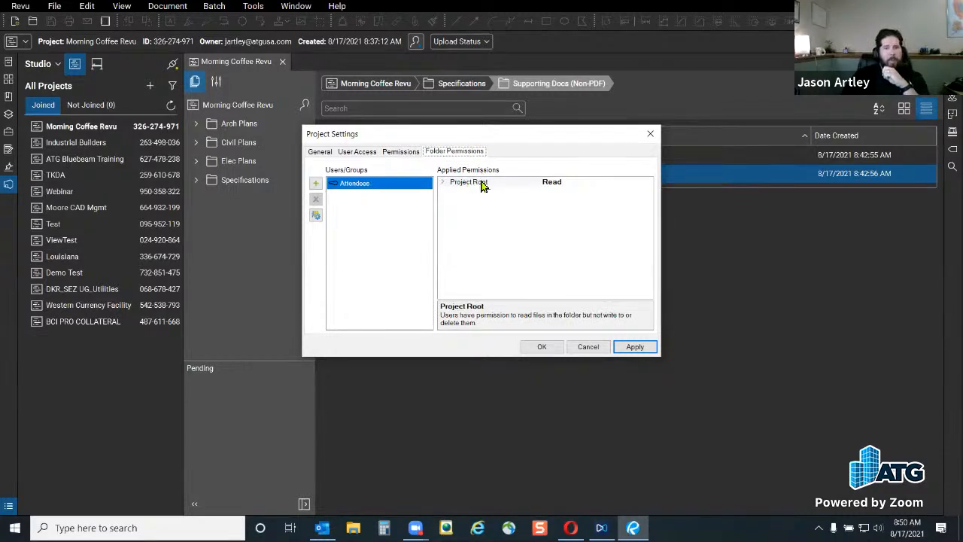
# Expand Project Root and set the Civil Plans folder to Read / Write / Delete
pyautogui.click(441, 183)
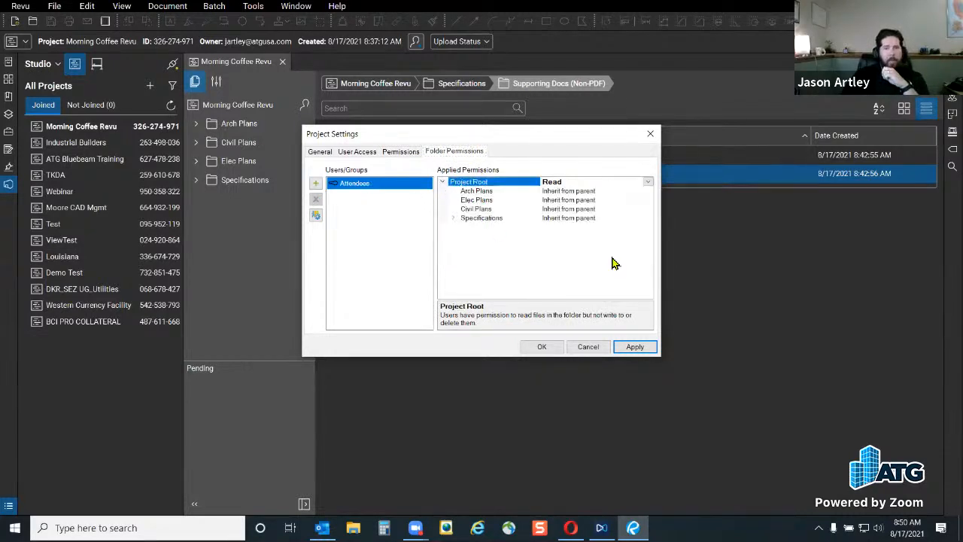
pyautogui.click(568, 211)
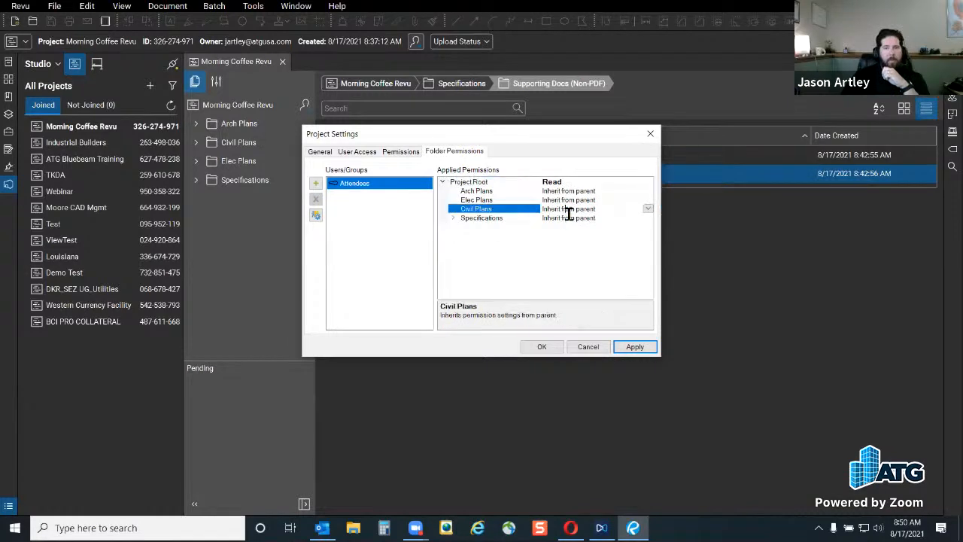
pyautogui.click(646, 209)
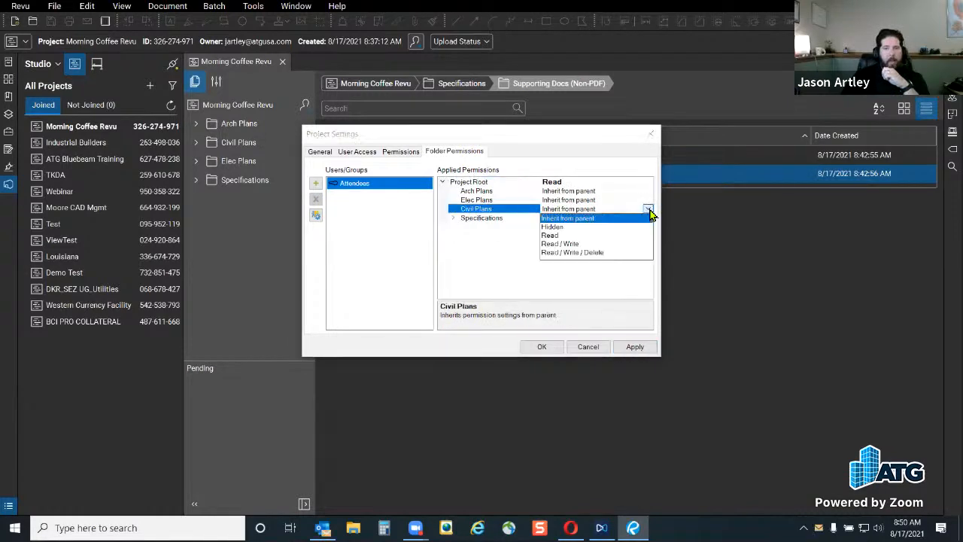
pyautogui.click(570, 254)
# Keep the Project Root folder permission at Read for Attendees
pyautogui.click(527, 219)
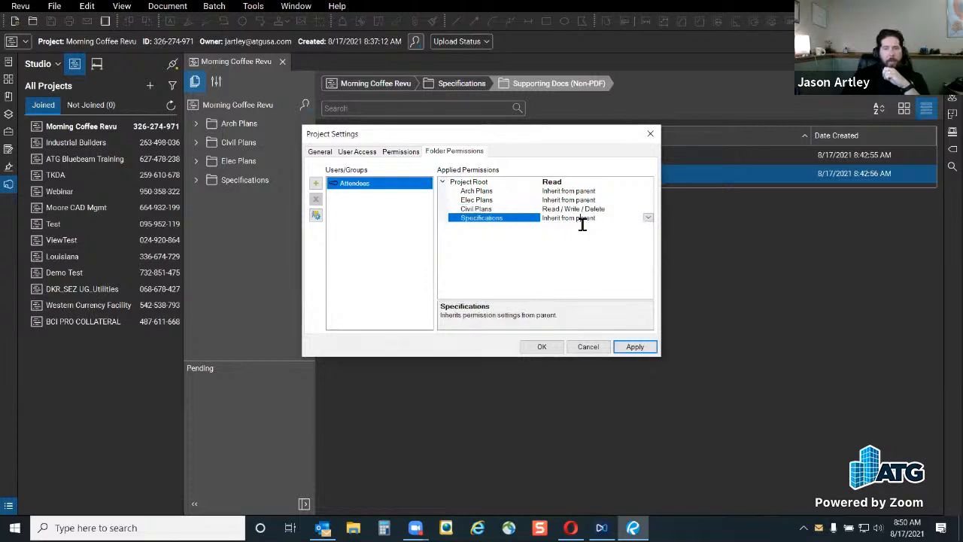
pyautogui.click(596, 183)
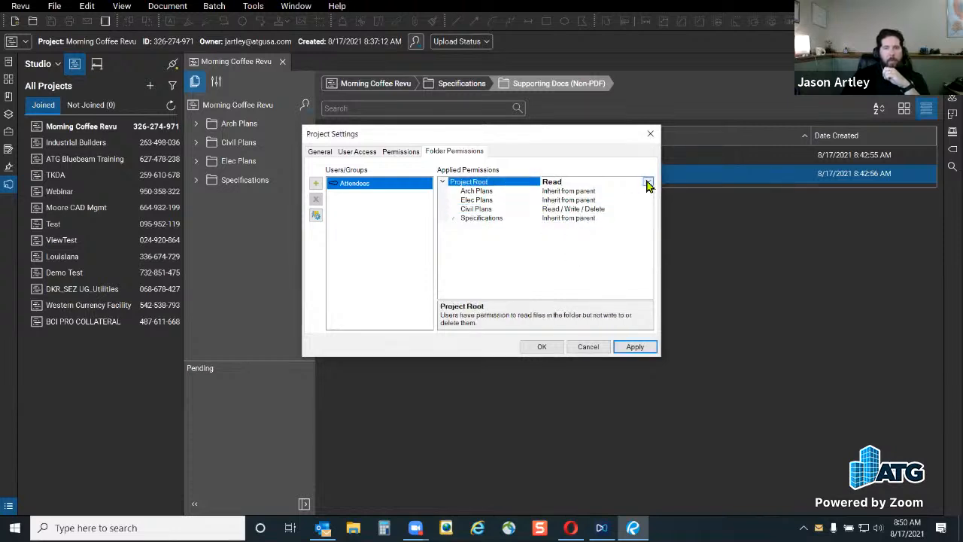
pyautogui.click(648, 182)
pyautogui.click(590, 238)
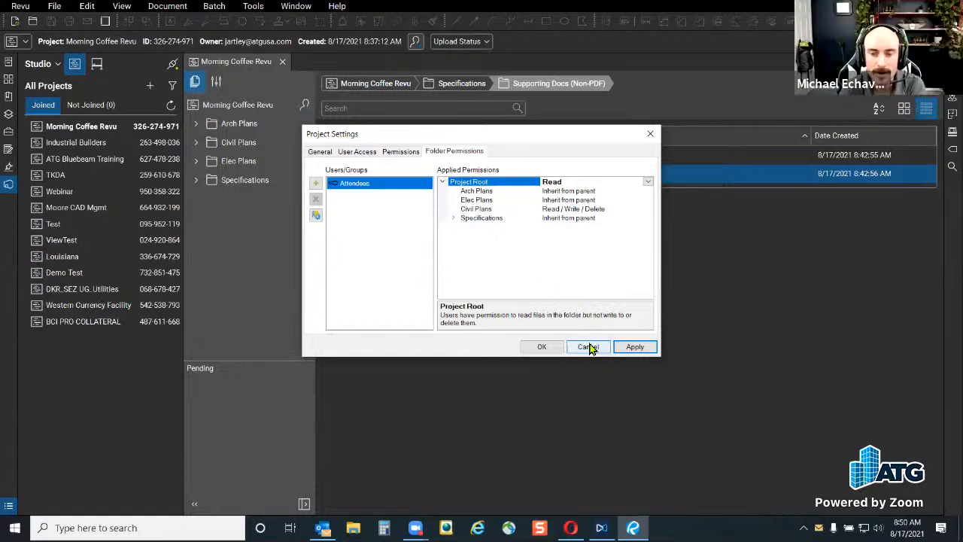
# Try Read / Write / Delete on Project Root, then revert it to Read
pyautogui.click(611, 191)
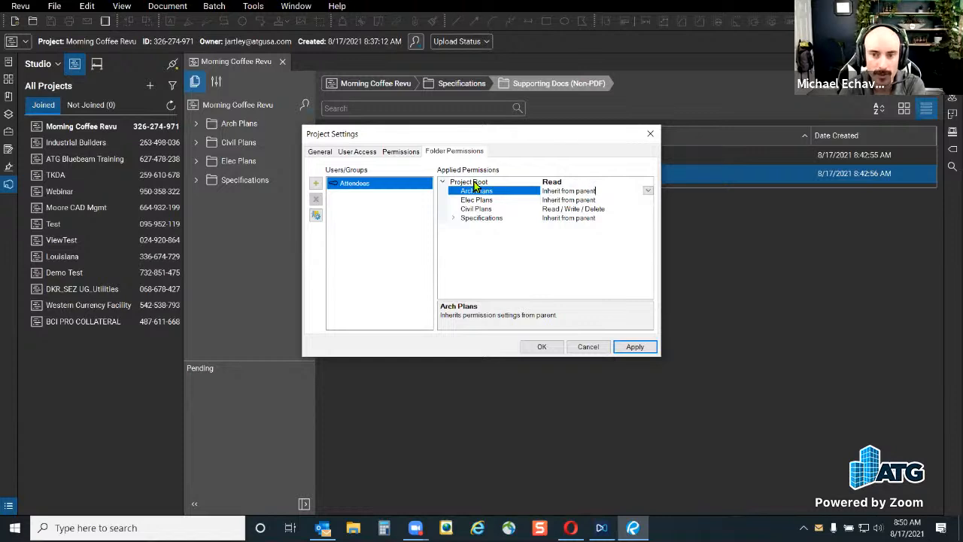
pyautogui.click(572, 182)
pyautogui.click(648, 182)
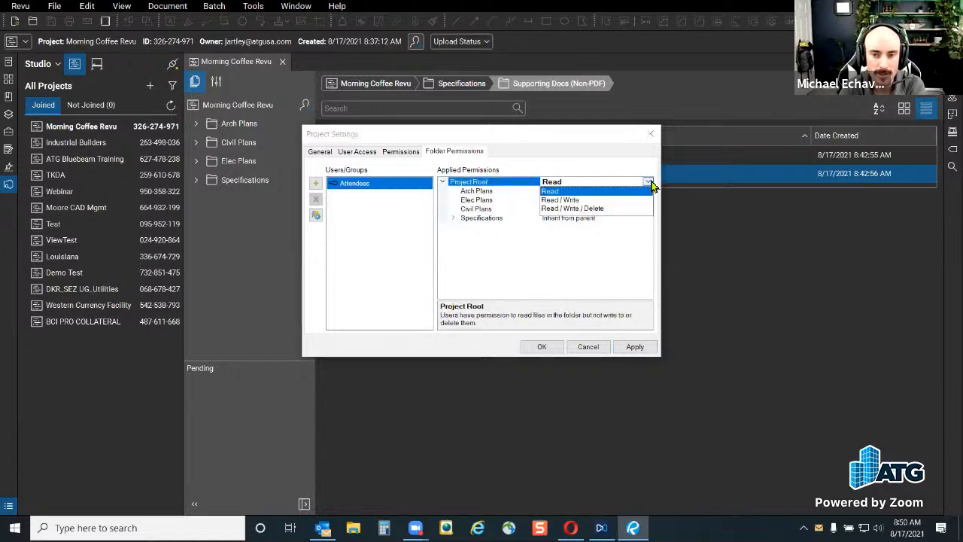
pyautogui.click(565, 209)
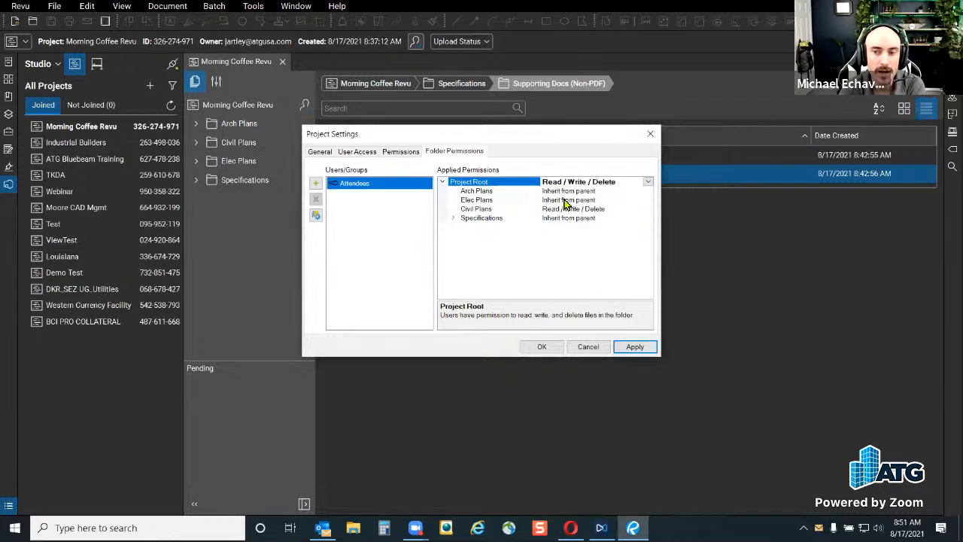
pyautogui.click(647, 182)
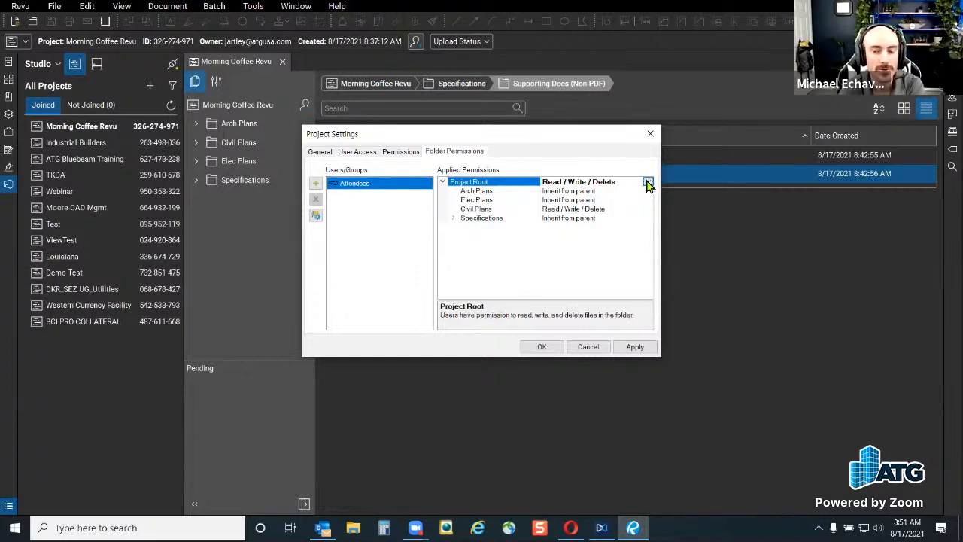
pyautogui.click(560, 193)
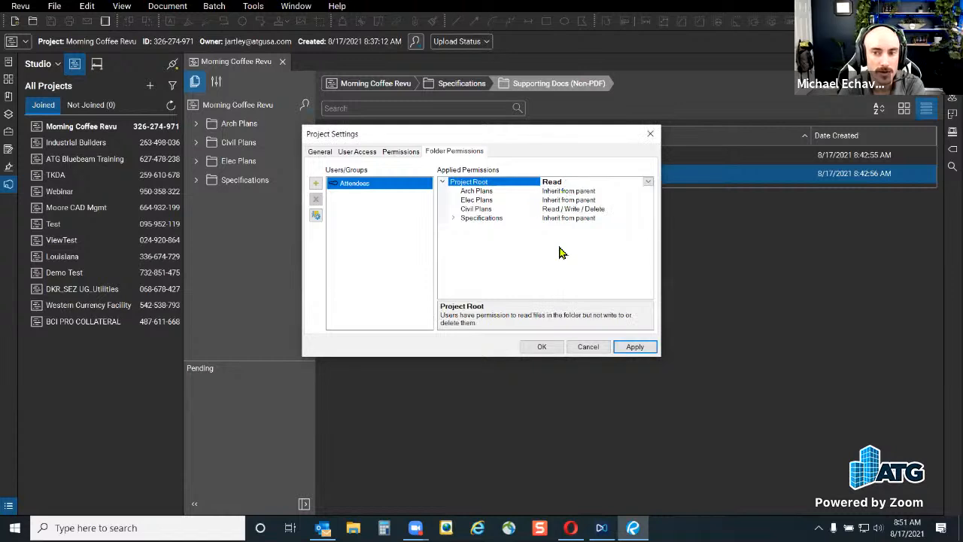
# Set both Arch Plans and Elec Plans to Read / Write / Delete
pyautogui.click(581, 201)
pyautogui.click(605, 191)
pyautogui.click(645, 191)
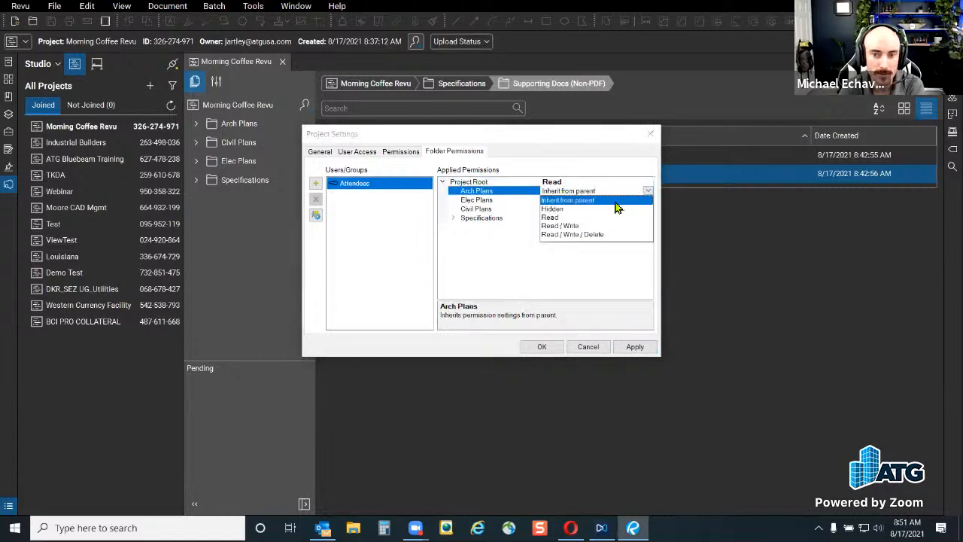
pyautogui.click(577, 235)
pyautogui.click(593, 202)
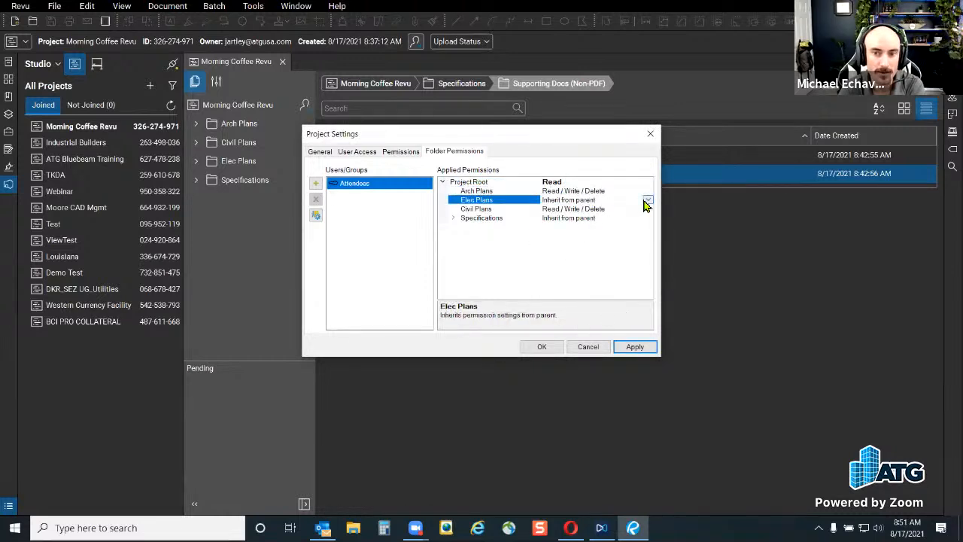
pyautogui.click(647, 200)
pyautogui.click(606, 243)
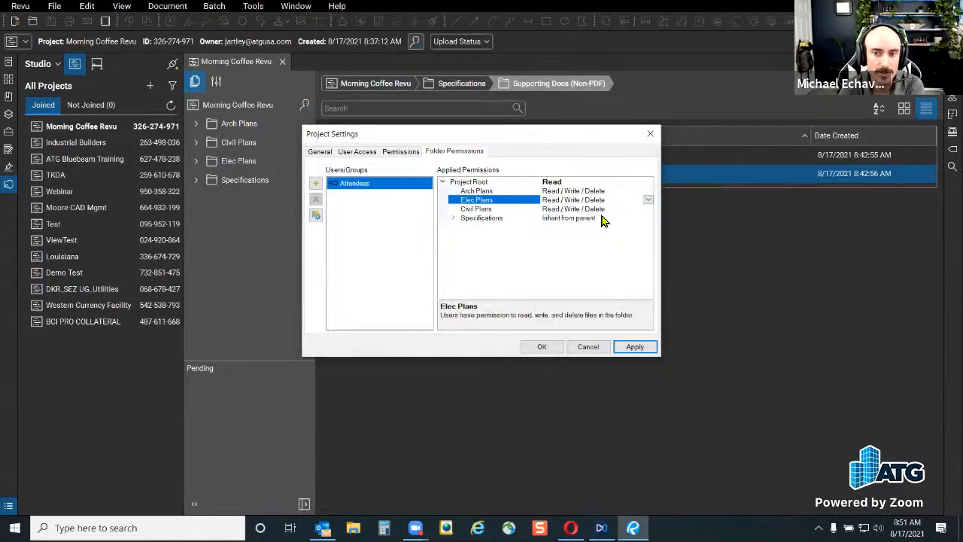
# Expand Specifications and leave its Supporting Docs (Non-PDF) subfolder inheriting from its parent
pyautogui.click(600, 219)
pyautogui.click(650, 219)
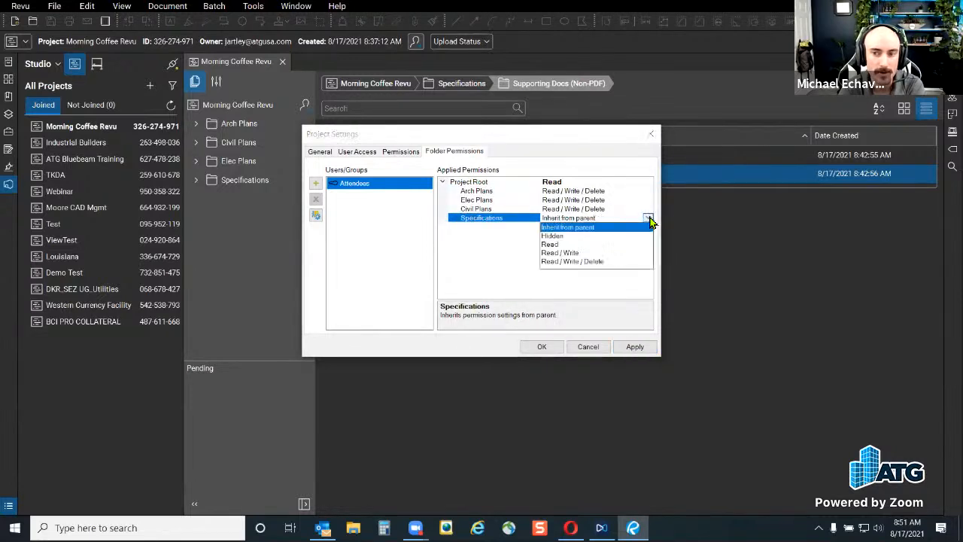
pyautogui.click(461, 224)
pyautogui.click(453, 218)
pyautogui.click(462, 226)
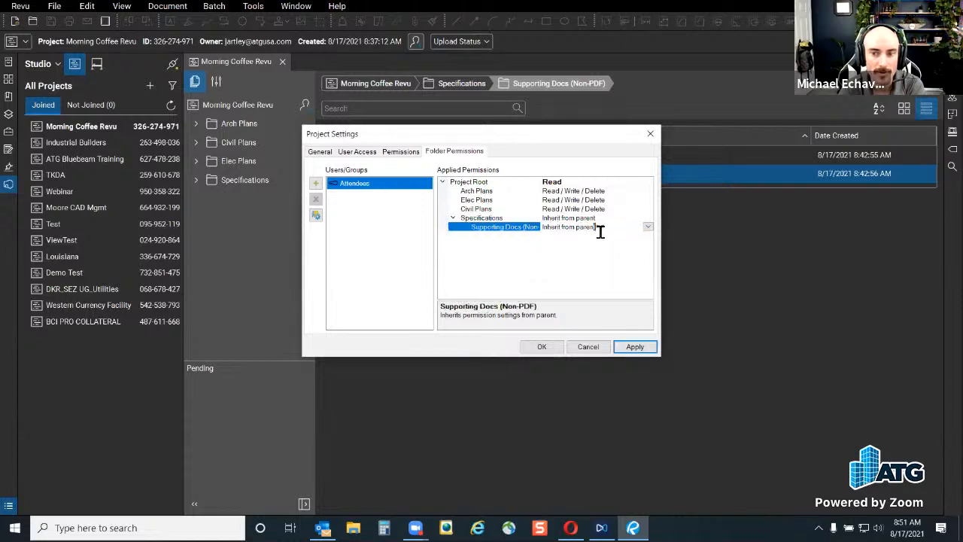
pyautogui.click(649, 229)
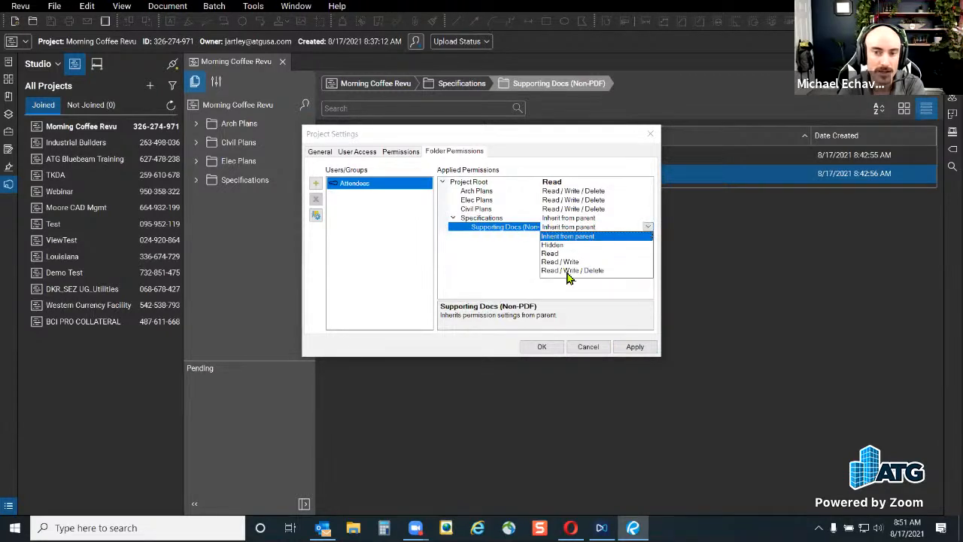
pyautogui.click(484, 221)
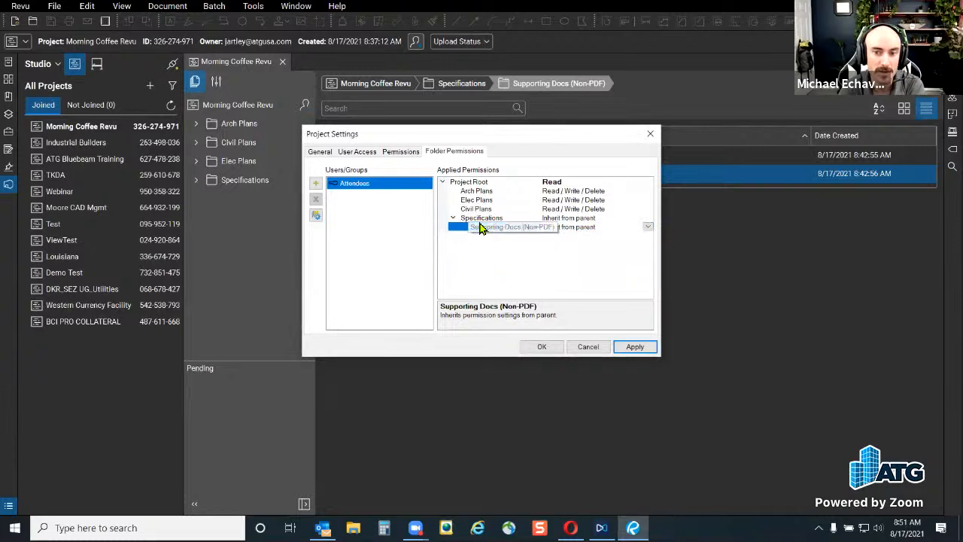
# Set the Specifications folder to Read-only for Attendees
pyautogui.click(605, 218)
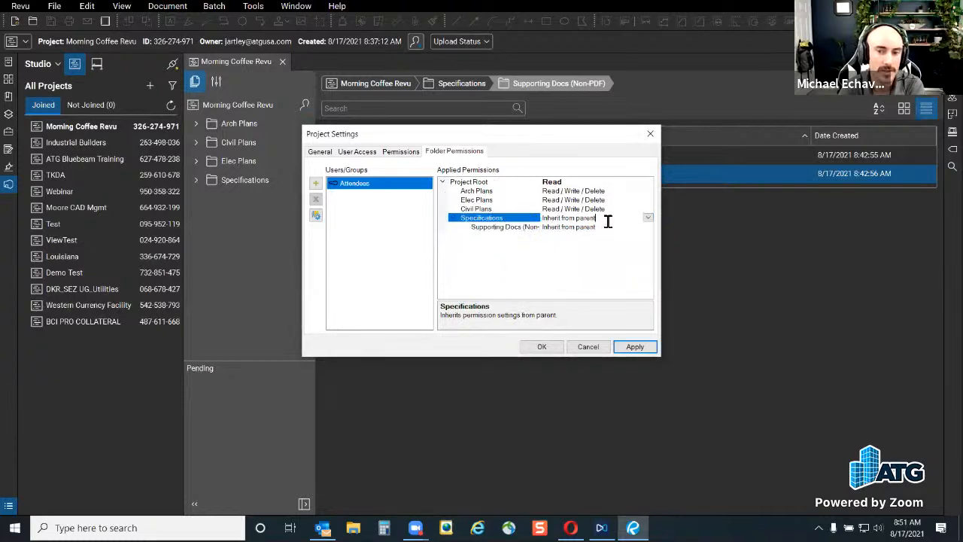
pyautogui.click(648, 218)
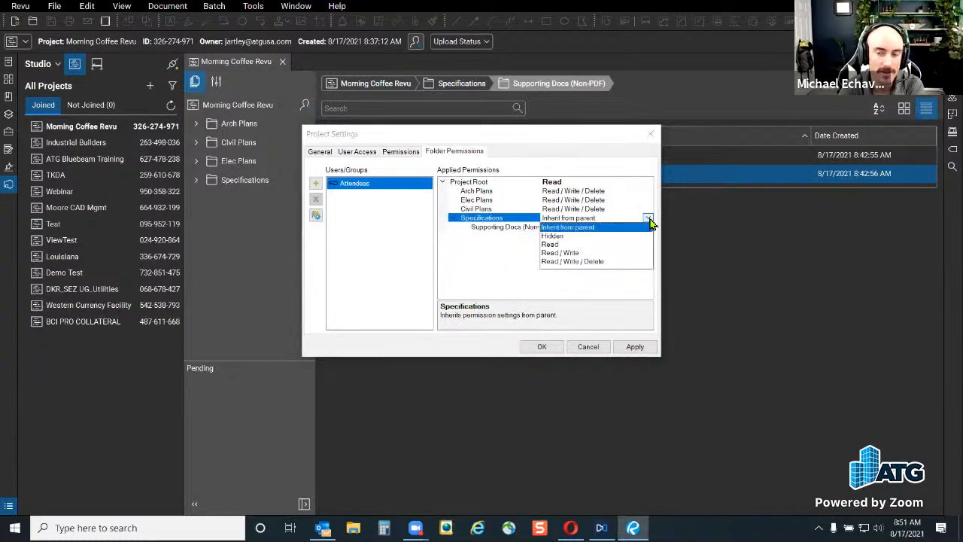
pyautogui.click(550, 246)
pyautogui.click(577, 231)
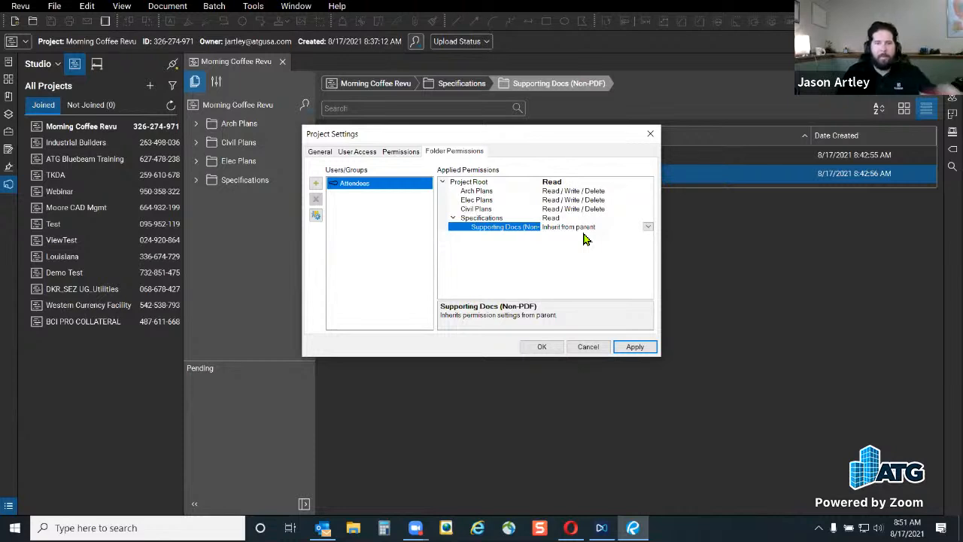
# View the Attendees project permissions, move the dialog aside, and check the General and User Access tabs
pyautogui.click(392, 157)
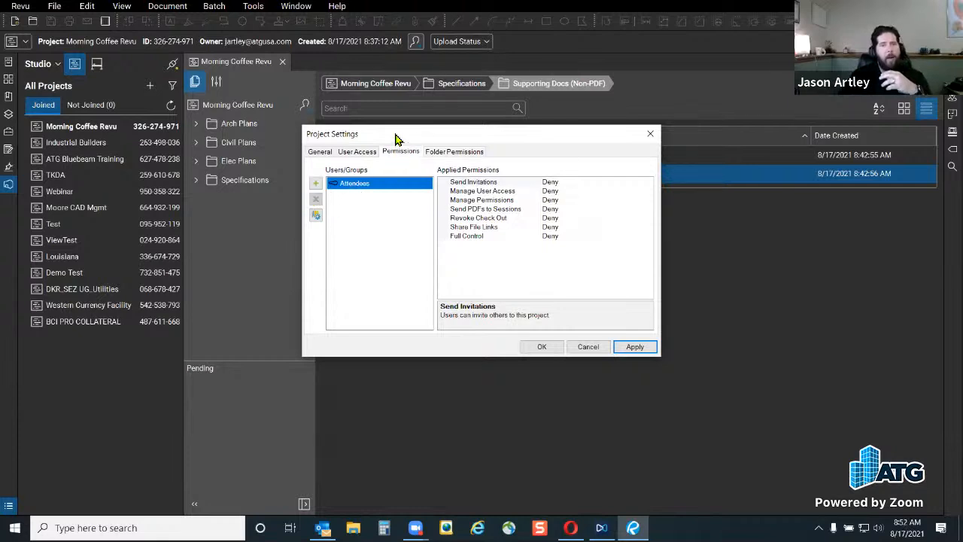
pyautogui.moveTo(399, 138); pyautogui.dragTo(452, 208)
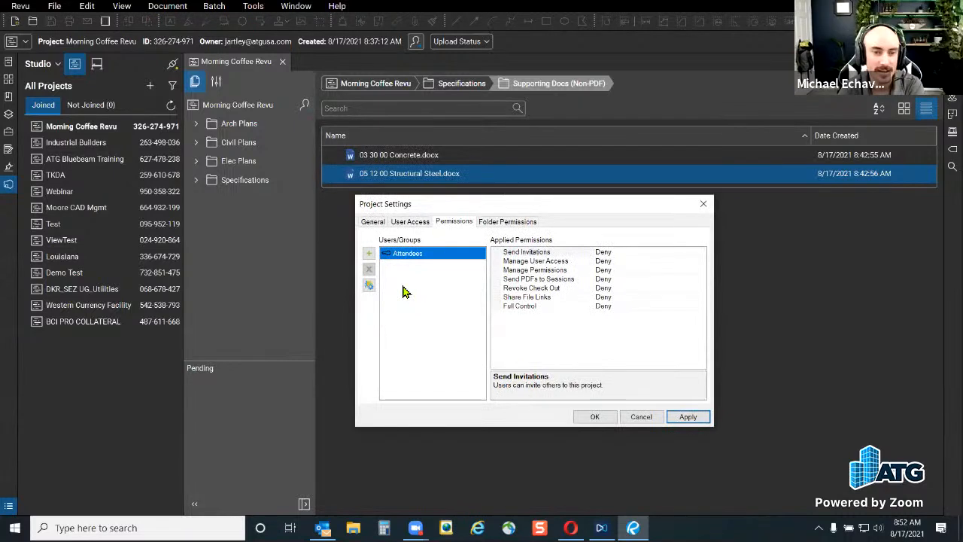
pyautogui.click(380, 221)
pyautogui.click(407, 222)
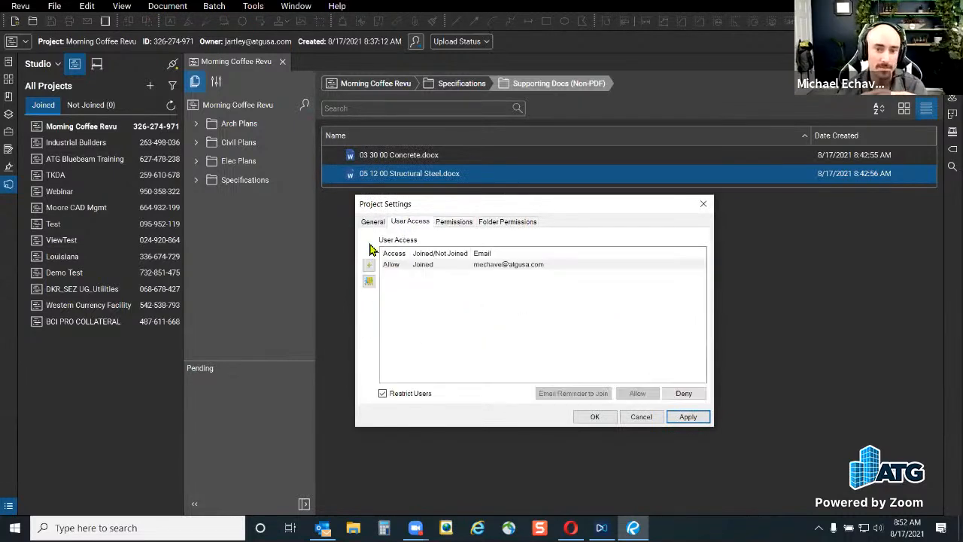
# Try removing and inviting users without changes, then return to the all-Deny Attendees permissions
pyautogui.click(368, 283)
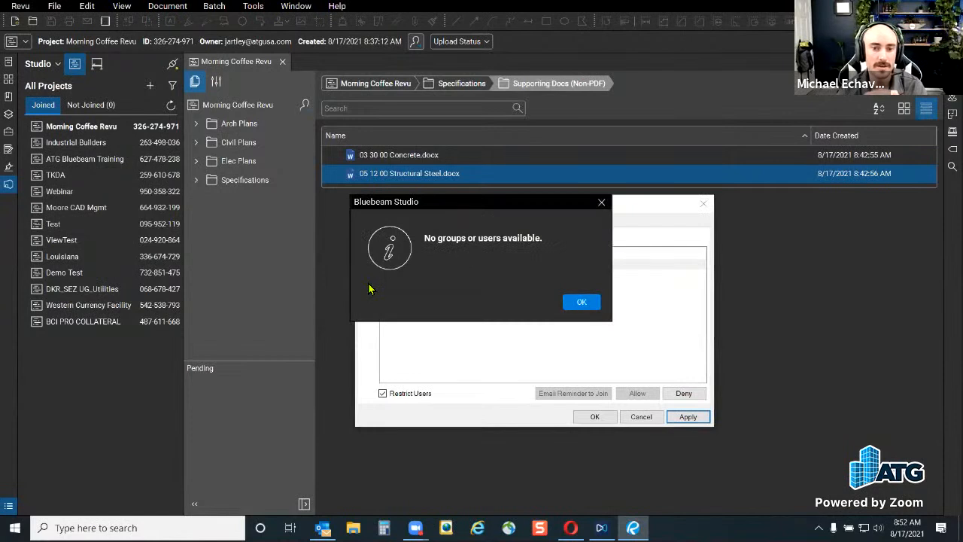
pyautogui.click(577, 301)
pyautogui.click(369, 265)
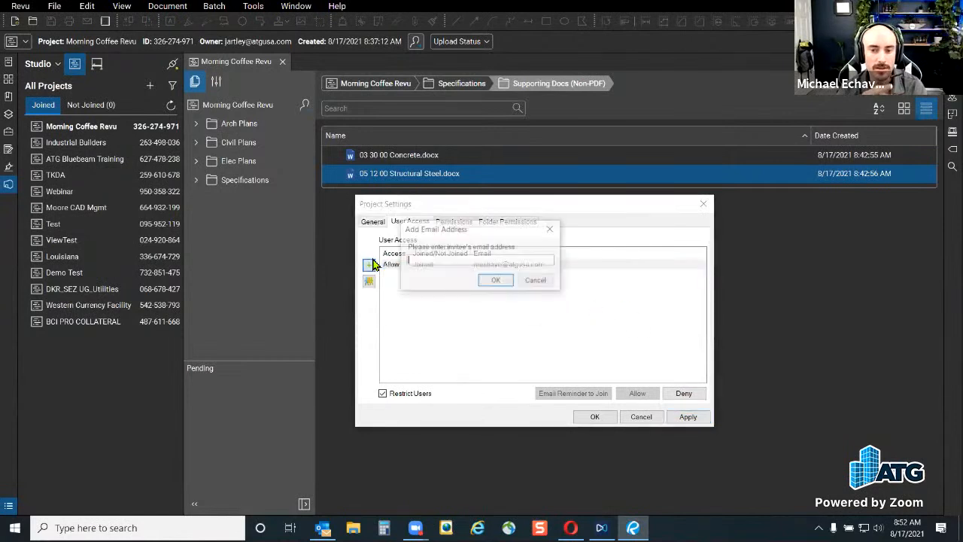
pyautogui.click(549, 284)
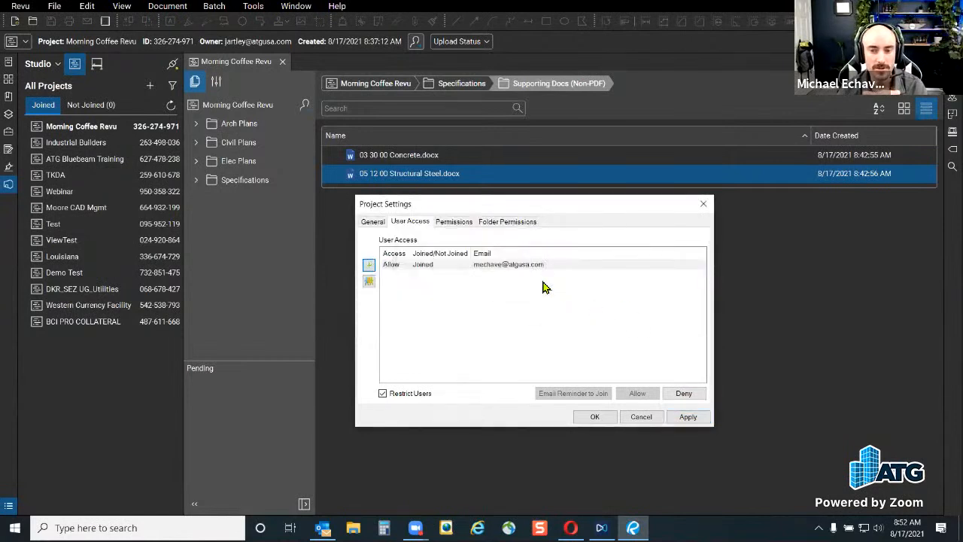
pyautogui.click(454, 223)
pyautogui.click(370, 285)
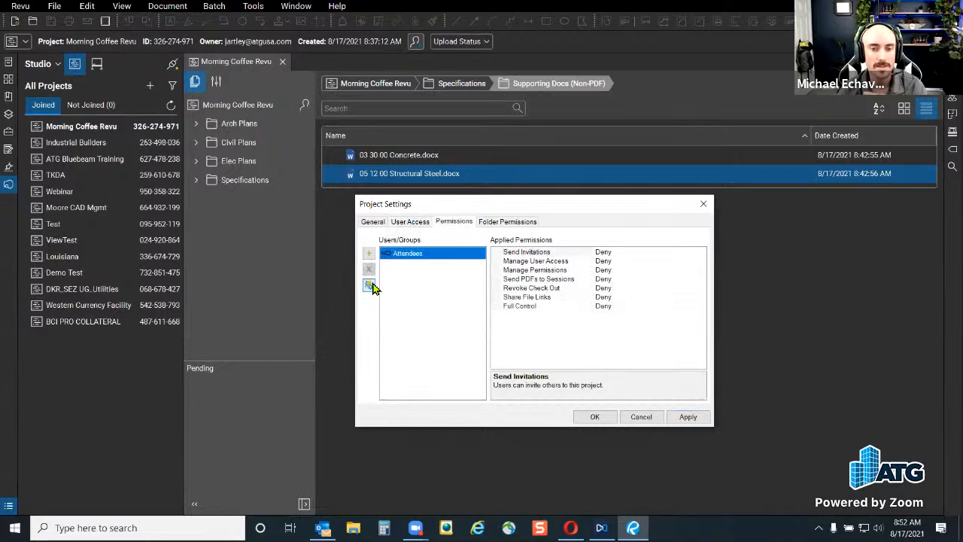
# Create a new project group named Civil Engineers
pyautogui.click(345, 200)
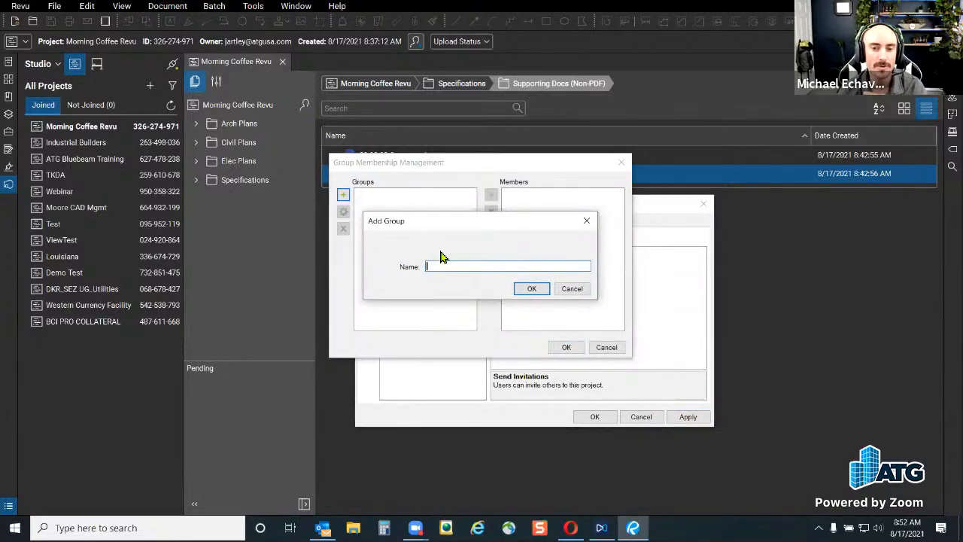
pyautogui.write('Civil Engineers')
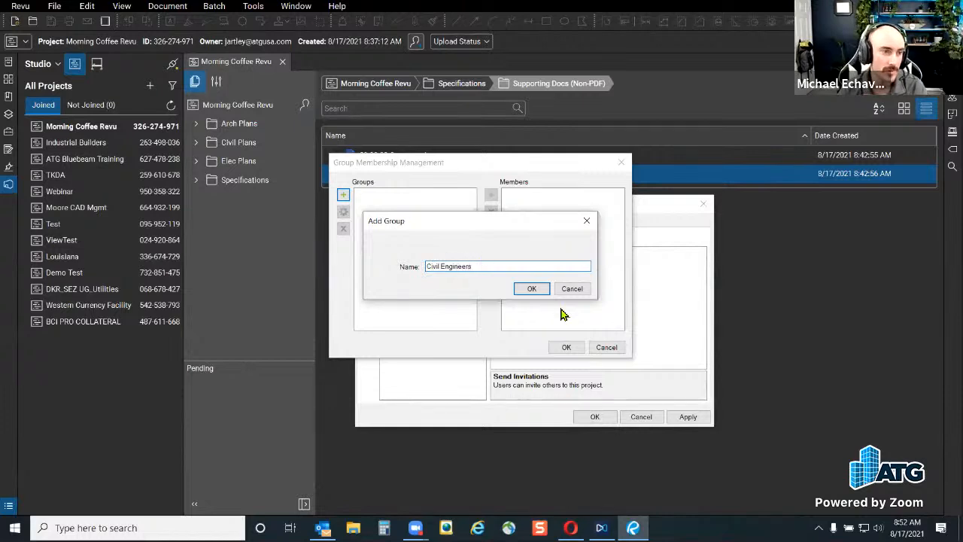
pyautogui.click(532, 291)
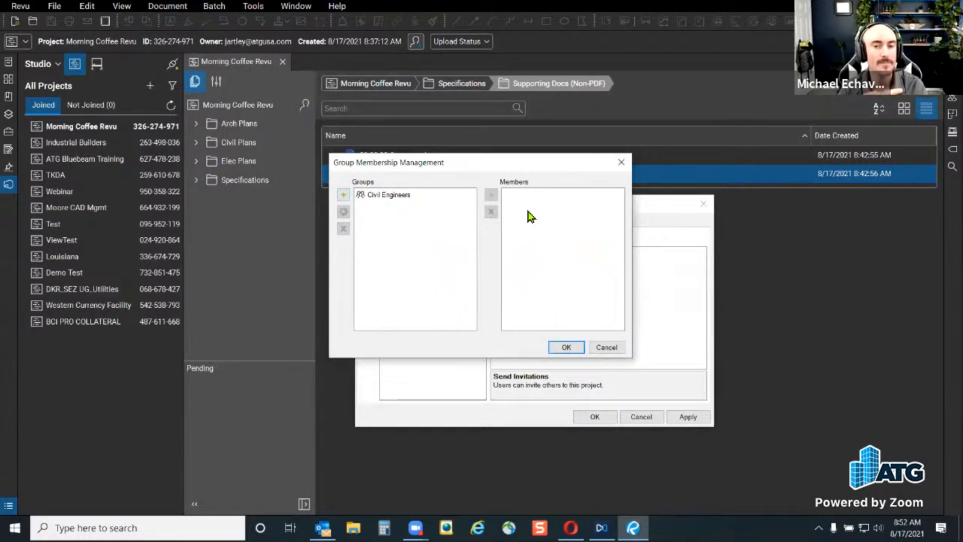
pyautogui.click(343, 194)
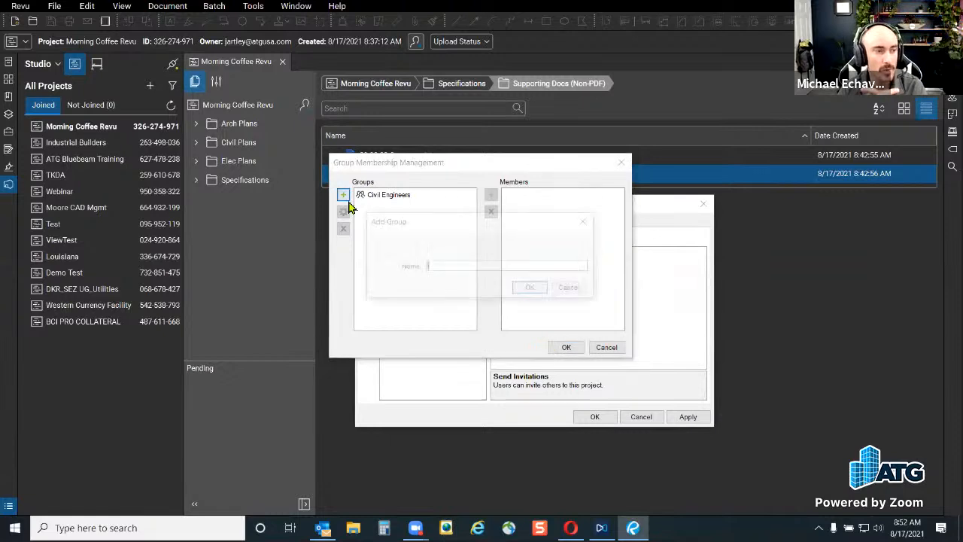
pyautogui.click(572, 287)
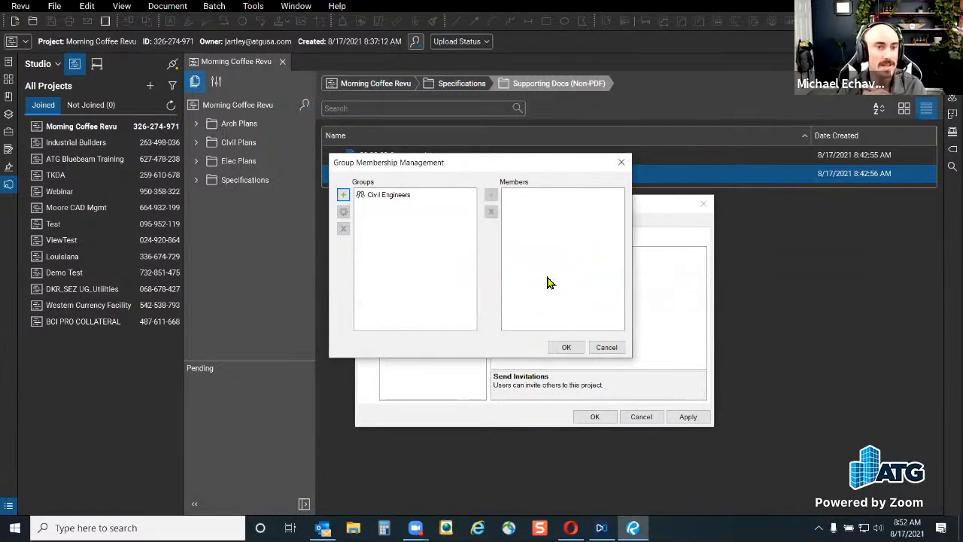
# Start adding a test e-mail member to Civil Engineers, then abandon it
pyautogui.click(397, 197)
pyautogui.click(491, 195)
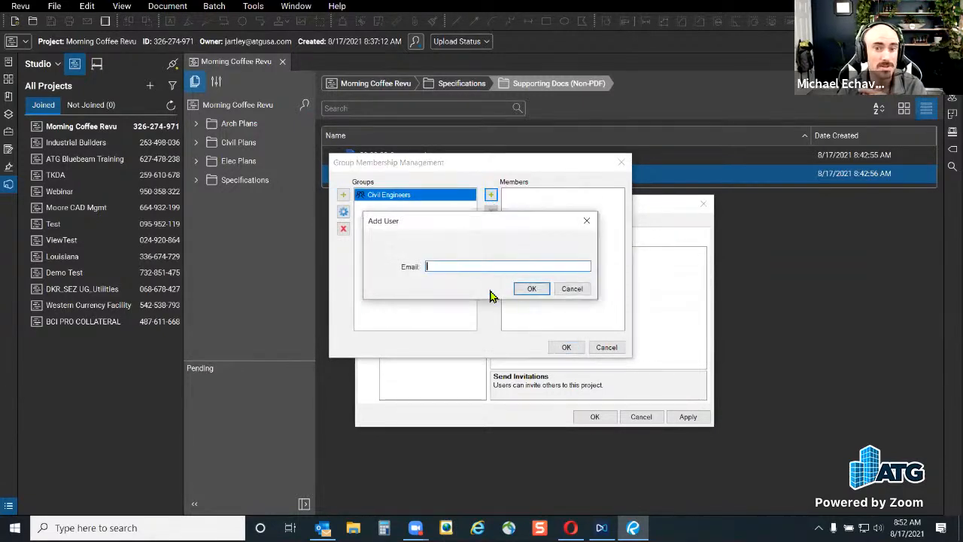
pyautogui.write('test@fakefirm.com')
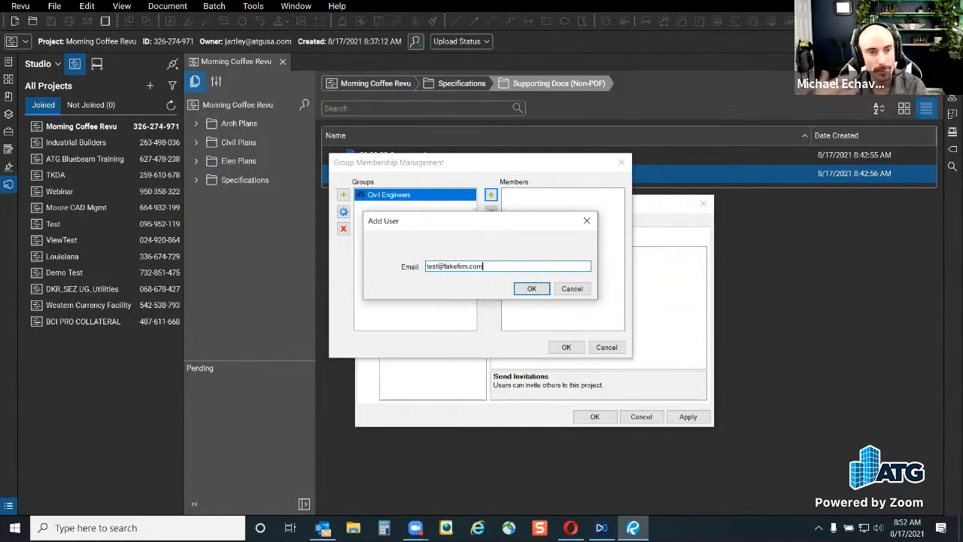
pyautogui.click(572, 289)
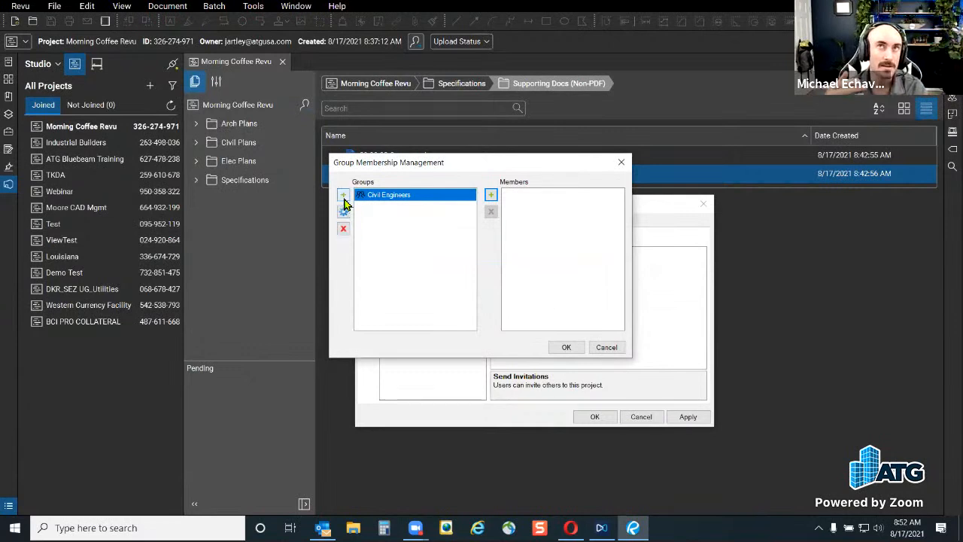
# Create the Architects and Electrical Engineers groups
pyautogui.click(343, 197)
pyautogui.write('Architectes')
pyautogui.press('BackSpace')
pyautogui.press('BackSpace')
pyautogui.write('s')
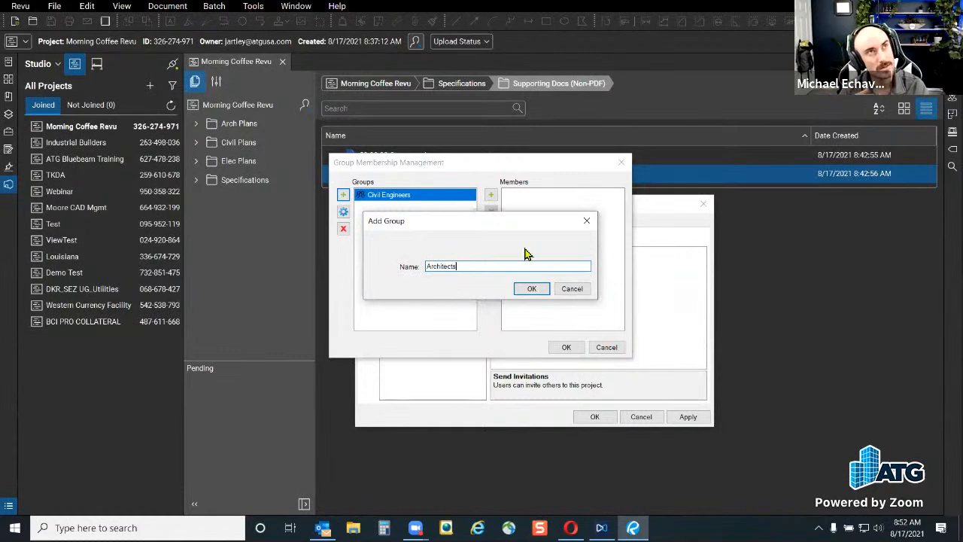
pyautogui.click(532, 292)
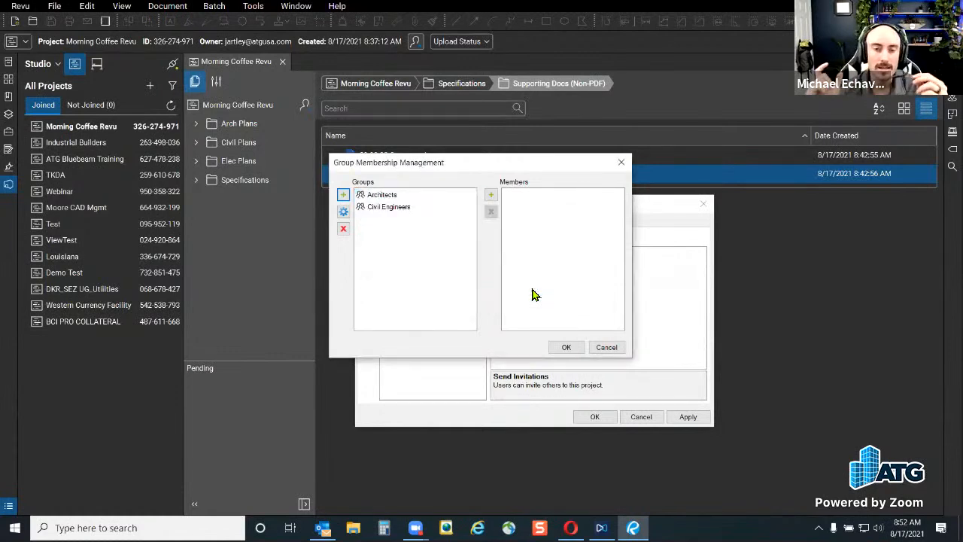
pyautogui.click(343, 195)
pyautogui.write('Ele')
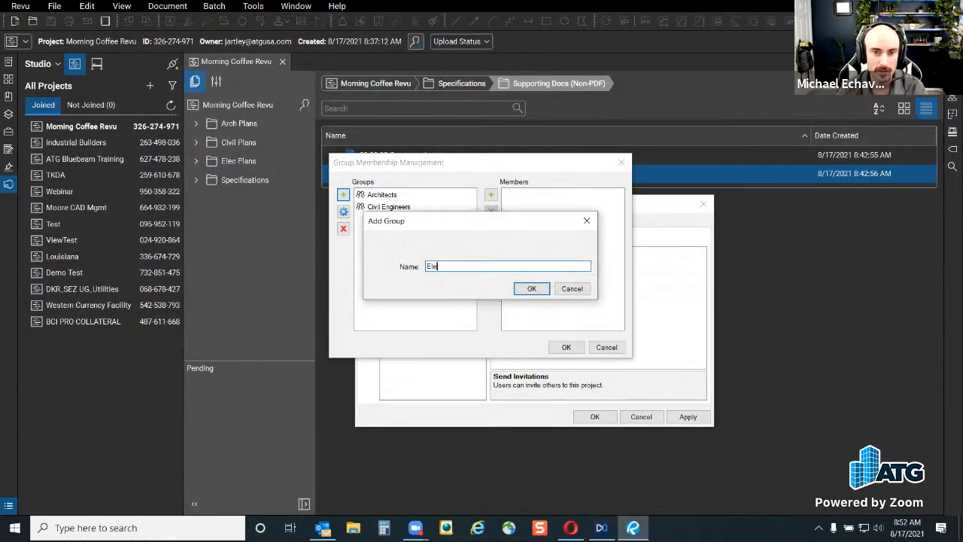
pyautogui.write('ctrical Engineers')
pyautogui.click(531, 292)
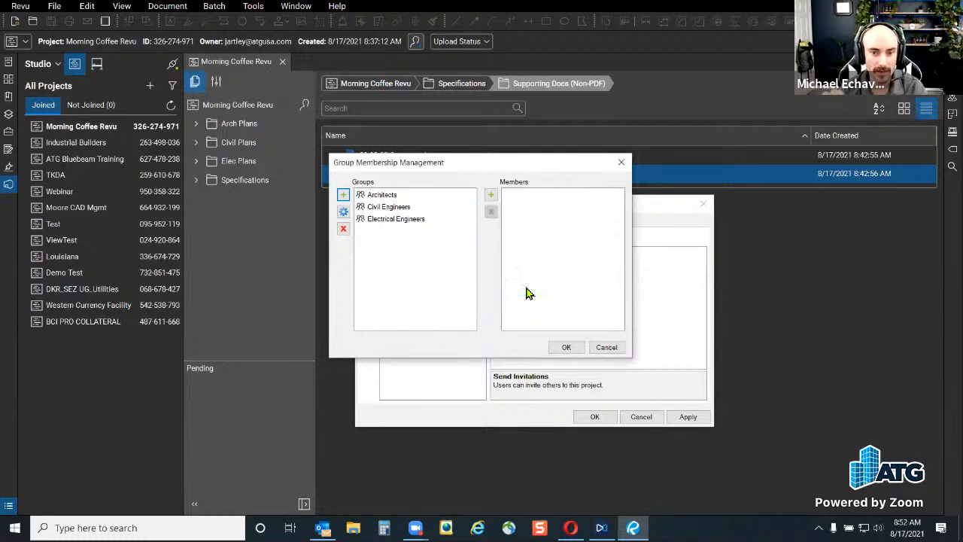
# Add a user's e-mail address as a member of Architects and close group management with OK
pyautogui.click(381, 195)
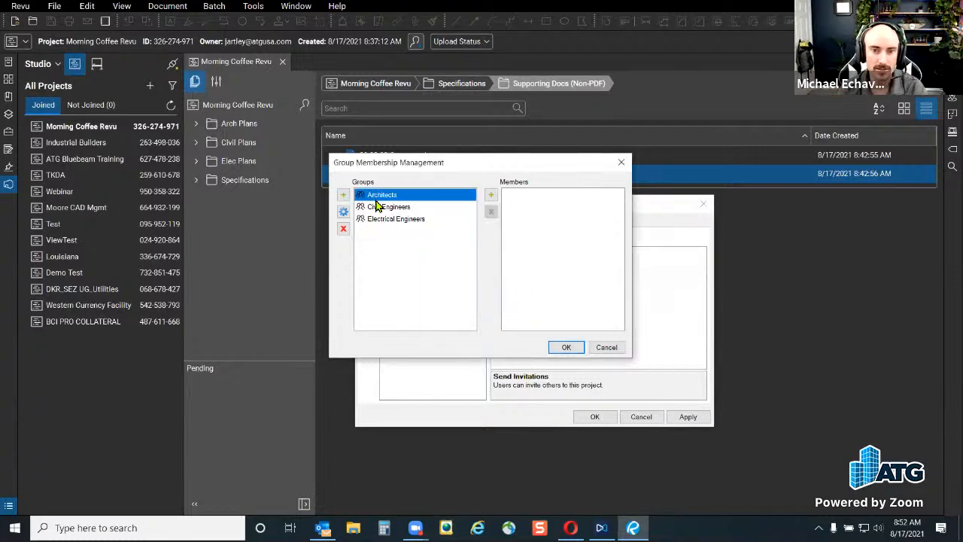
pyautogui.click(491, 196)
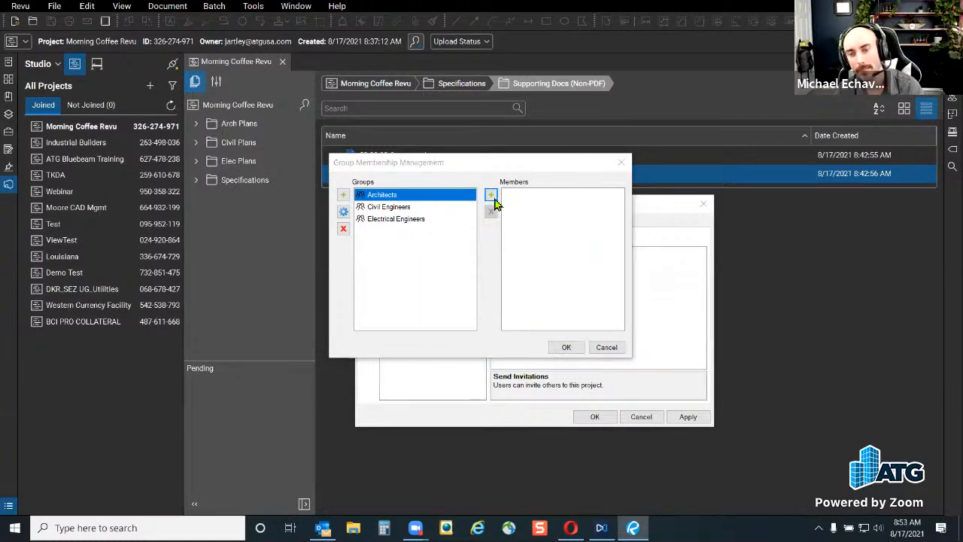
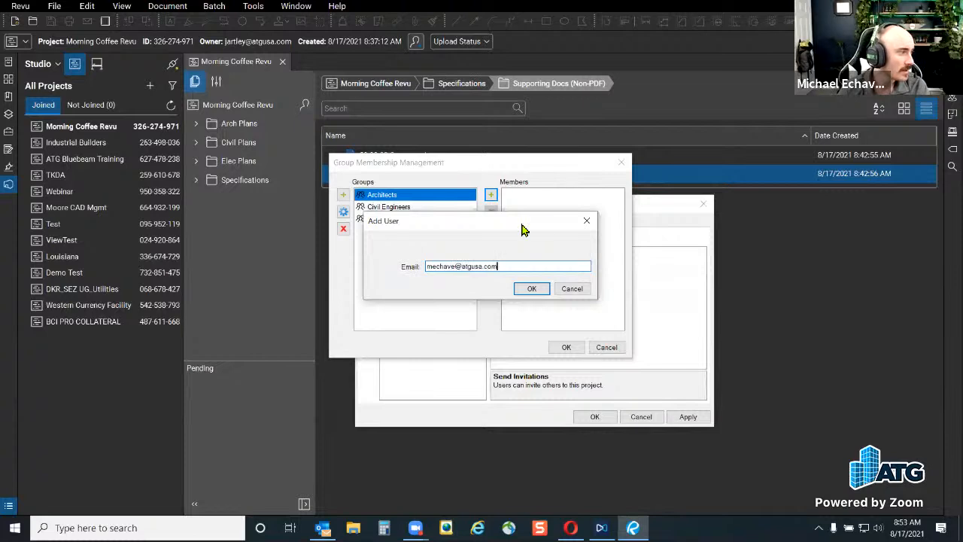
pyautogui.click(532, 290)
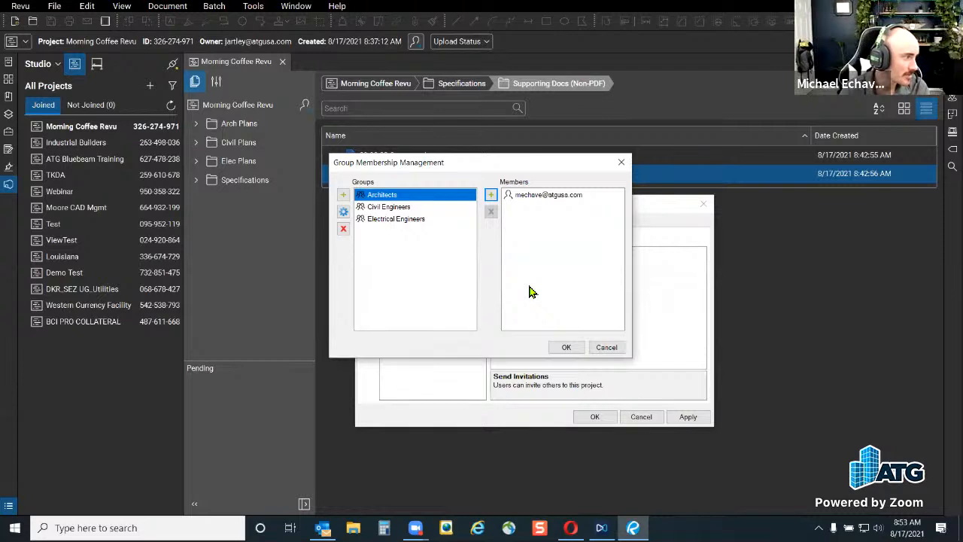
pyautogui.click(567, 347)
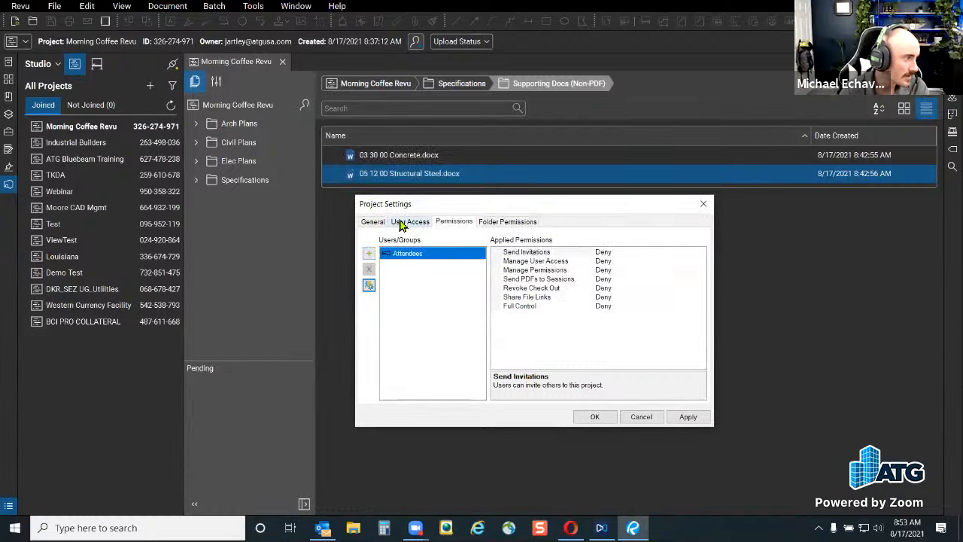
# Switch Project Settings to the User Access tab listing the one allowed joined user
pyautogui.click(402, 223)
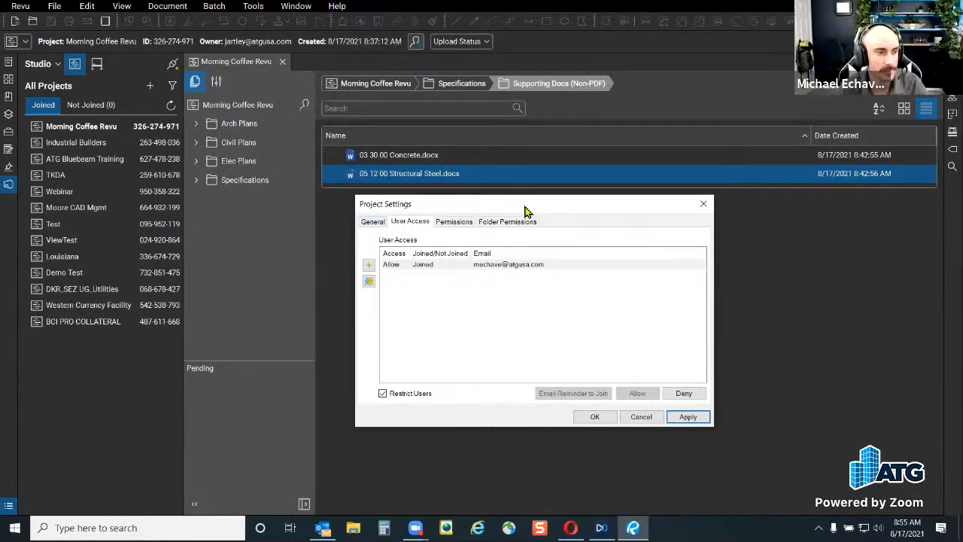
# Review the General and Permissions tabs, then close Project Settings with OK
pyautogui.moveTo(526, 210); pyautogui.dragTo(531, 216)
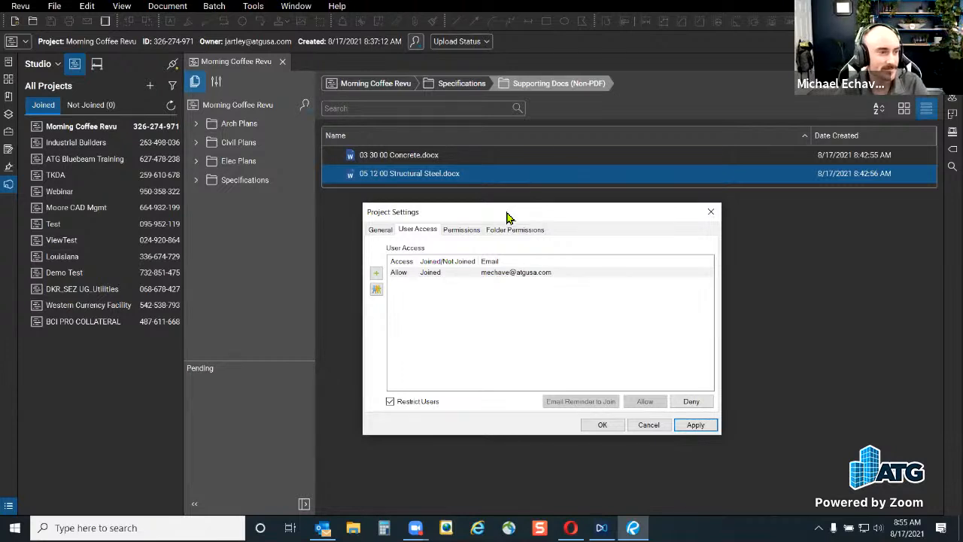
pyautogui.click(380, 229)
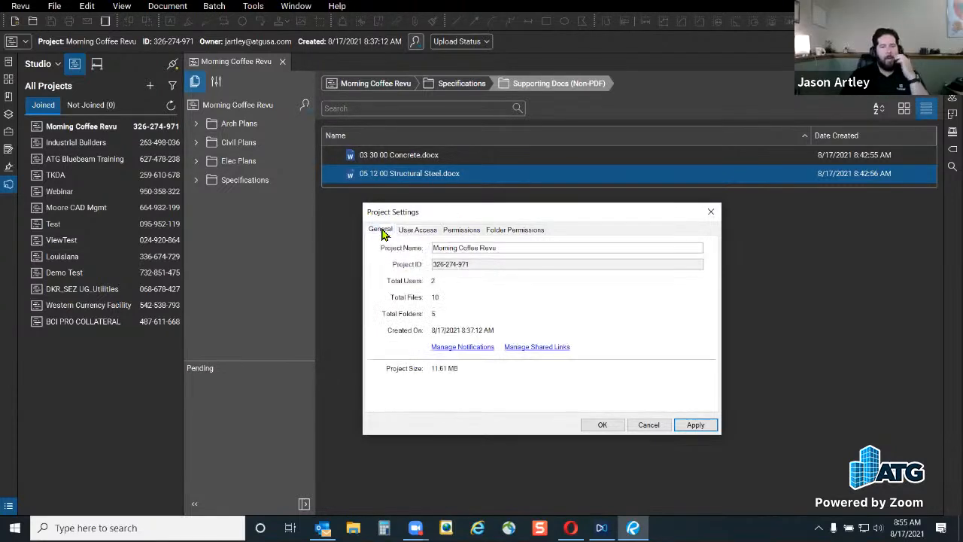
pyautogui.click(462, 235)
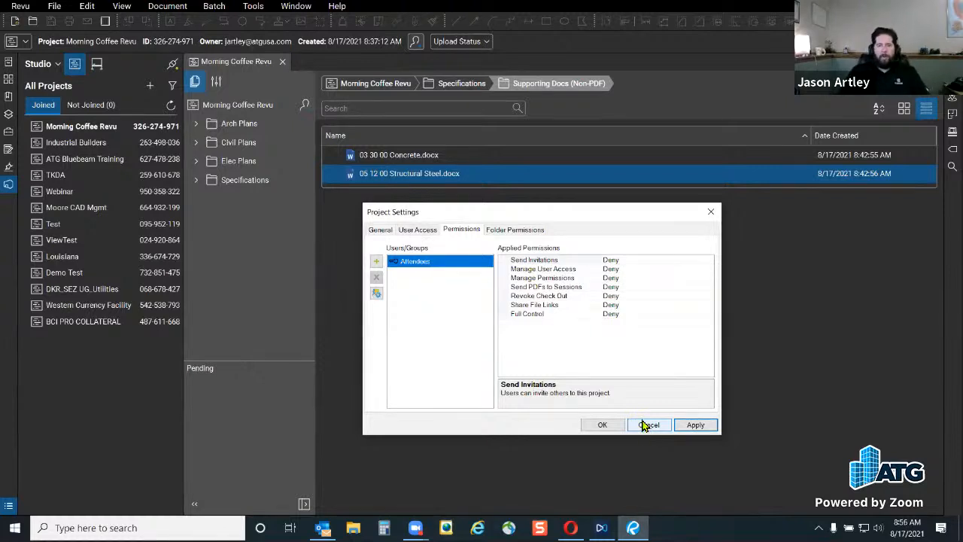
pyautogui.click(591, 425)
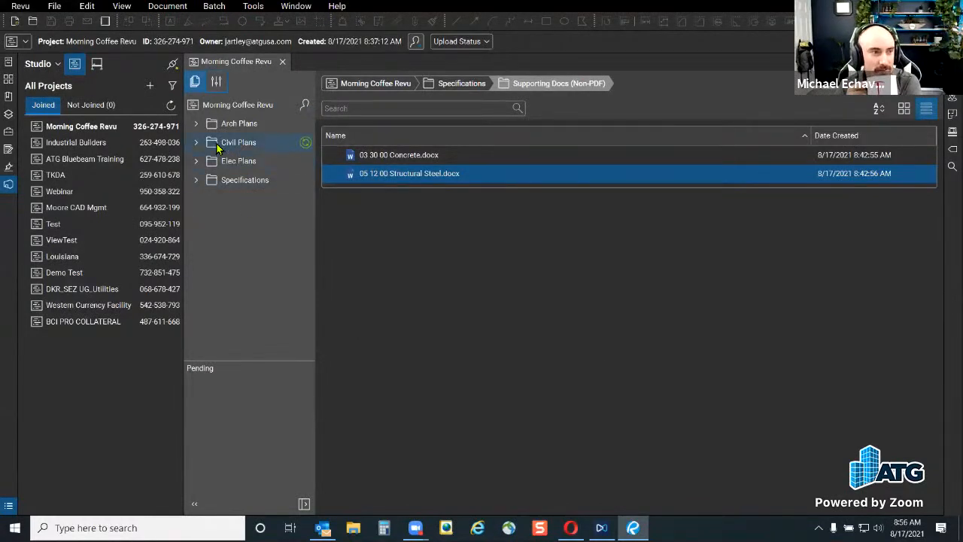
# Expand and then collapse the Arch Plans folder in the Studio project tree
pyautogui.click(198, 124)
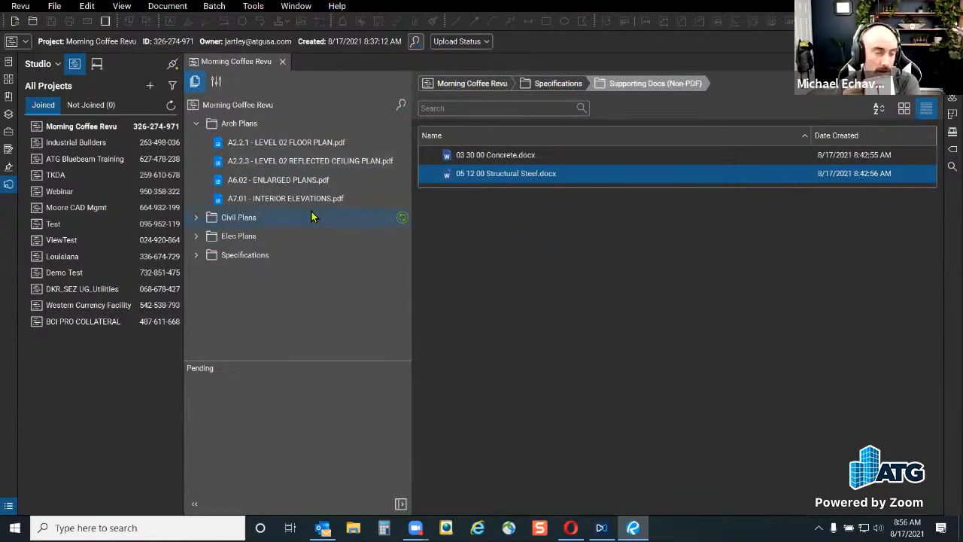
pyautogui.click(195, 123)
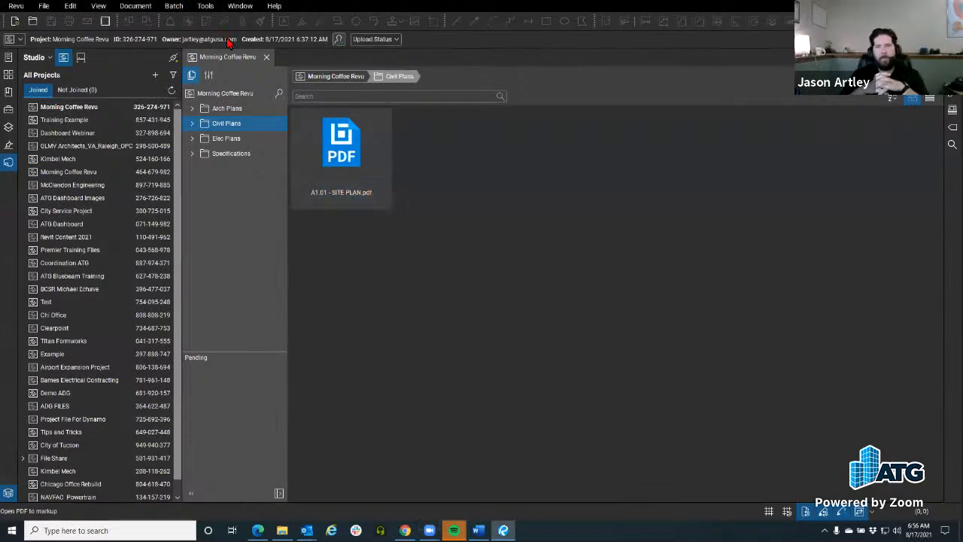
# Close the project, bring the Studio connection back online, and reopen Morning Coffee Revu from All Projects
pyautogui.click(267, 56)
pyautogui.click(173, 59)
pyautogui.click(512, 283)
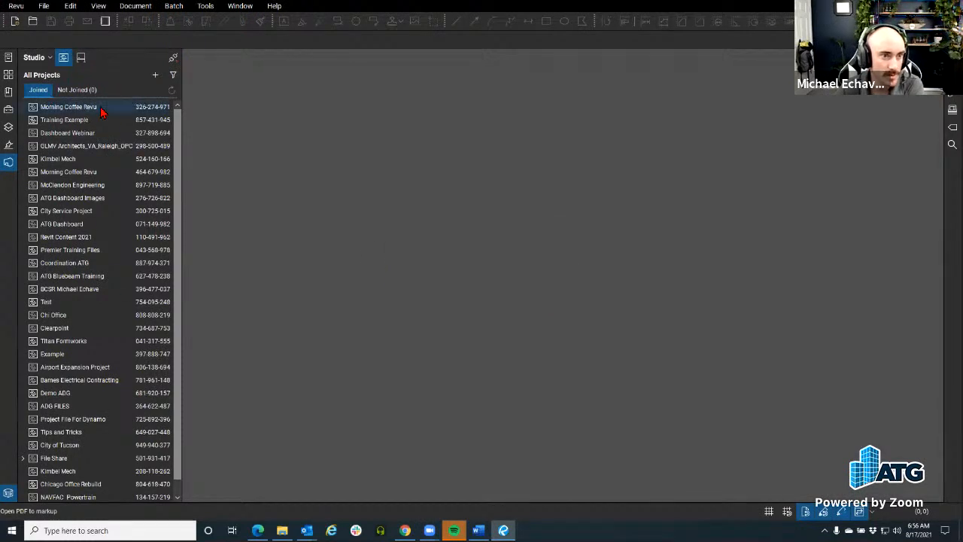
pyautogui.click(176, 59)
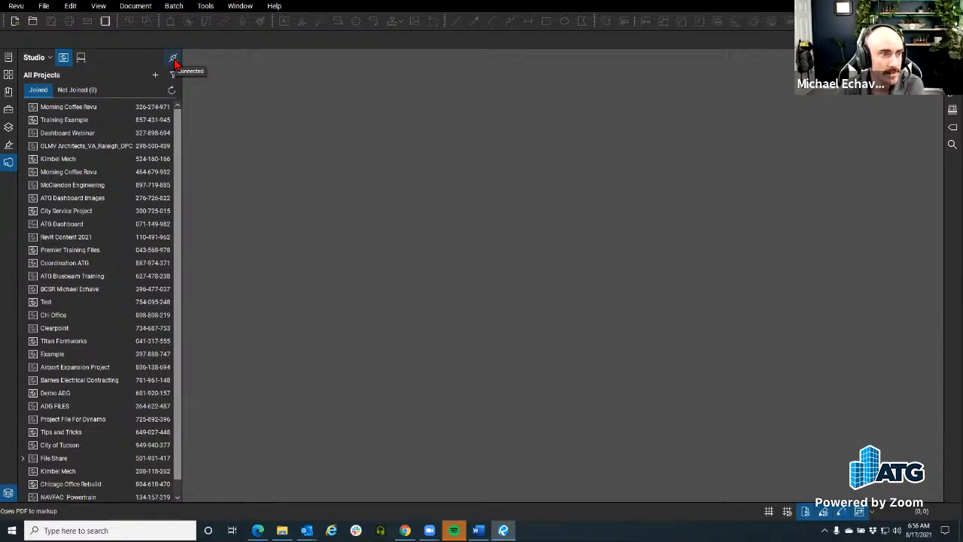
pyautogui.doubleClick(107, 106)
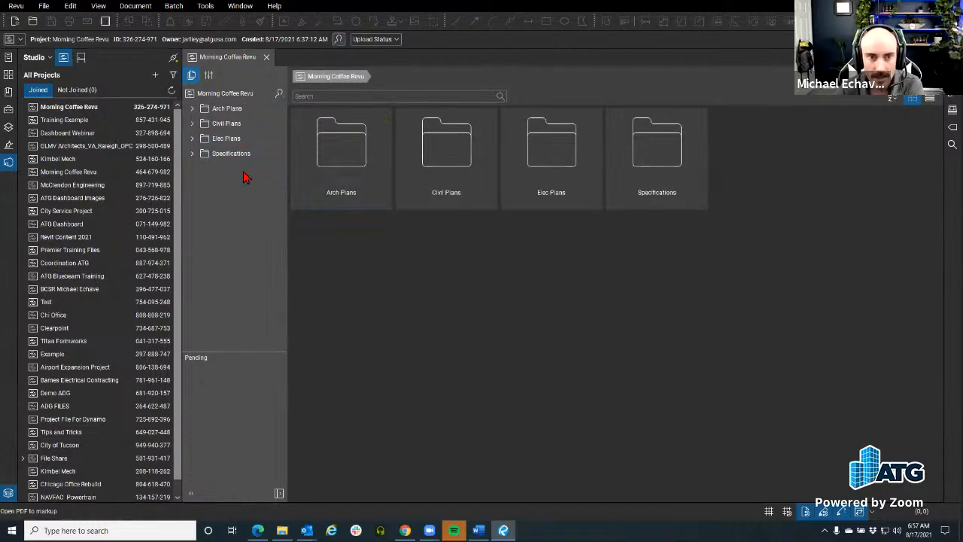
# Expand and collapse the Specifications, Elec Plans and Arch Plans folders in the project tree
pyautogui.click(194, 155)
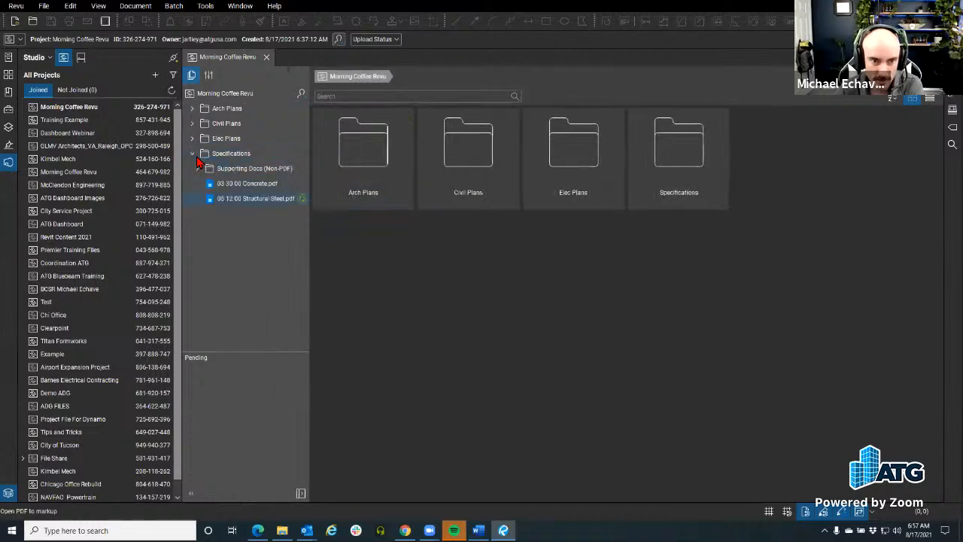
pyautogui.click(192, 139)
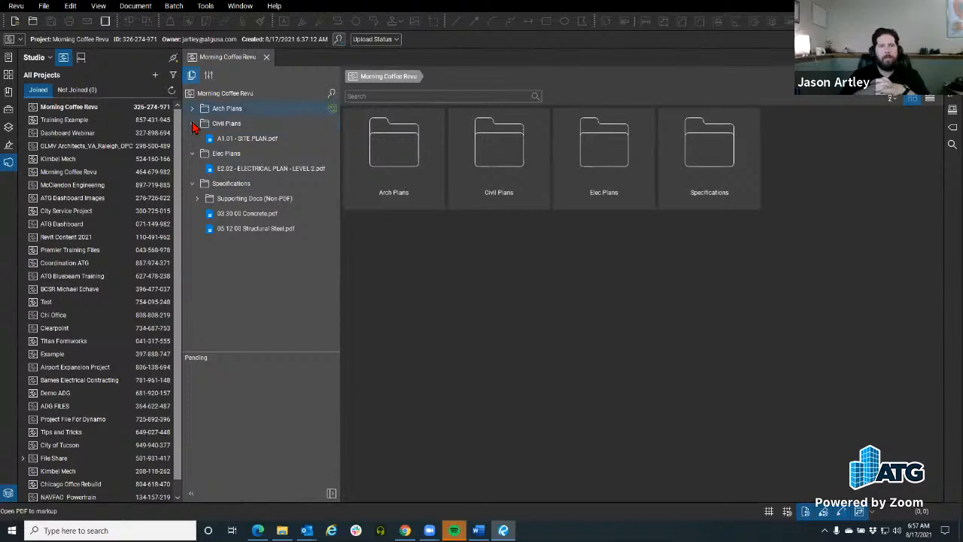
pyautogui.click(192, 109)
pyautogui.click(193, 196)
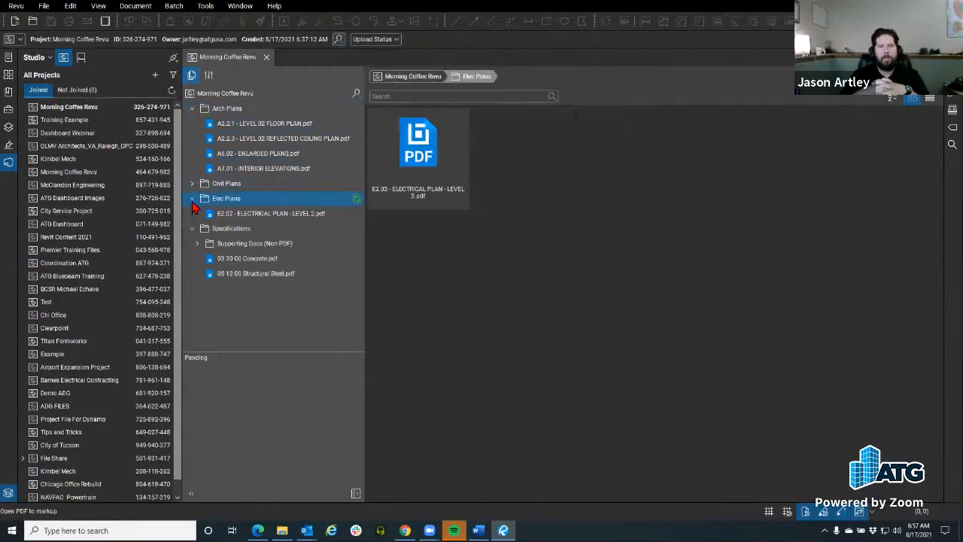
pyautogui.click(193, 201)
pyautogui.click(193, 212)
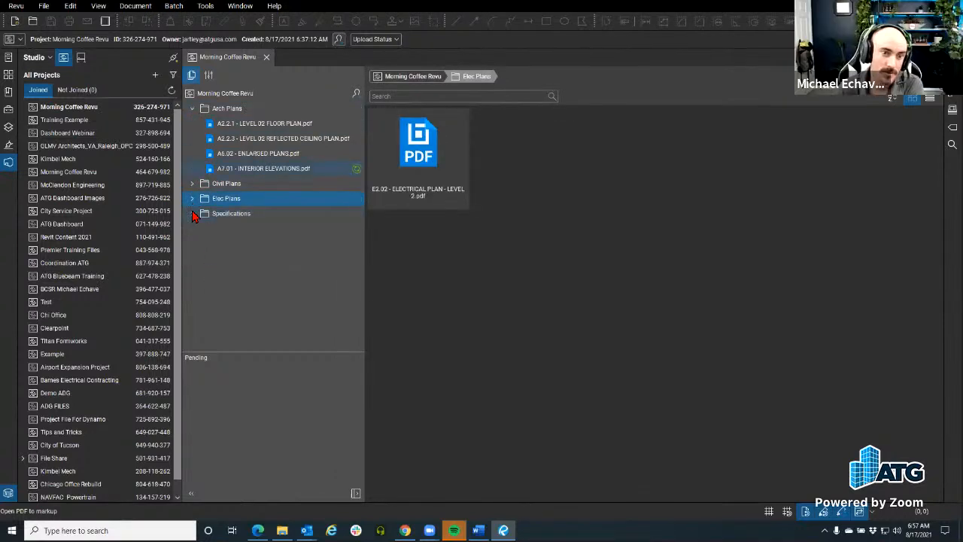
# Re-expand Arch Plans and select A7.01 - INTERIOR ELEVATIONS.pdf among its drawings
pyautogui.click(283, 125)
pyautogui.rightClick(442, 151)
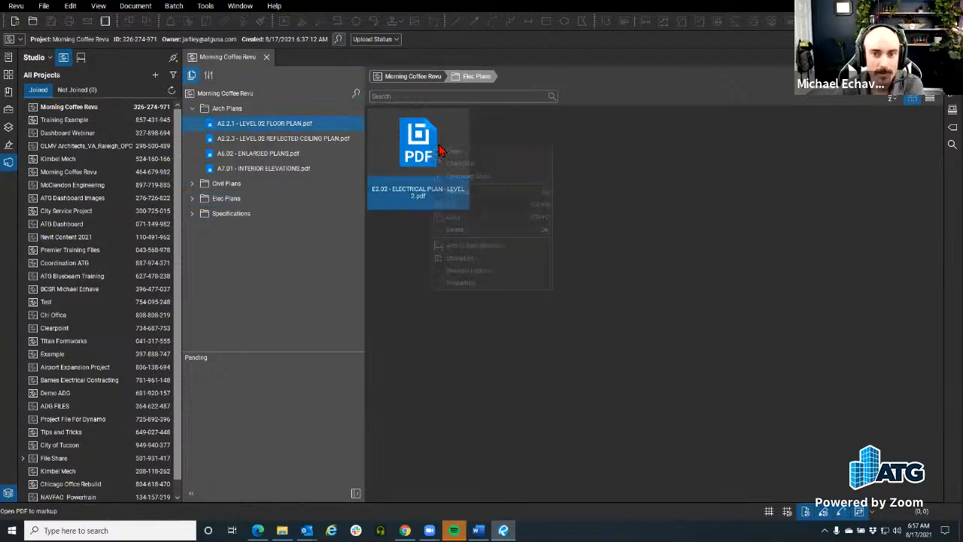
pyautogui.click(563, 130)
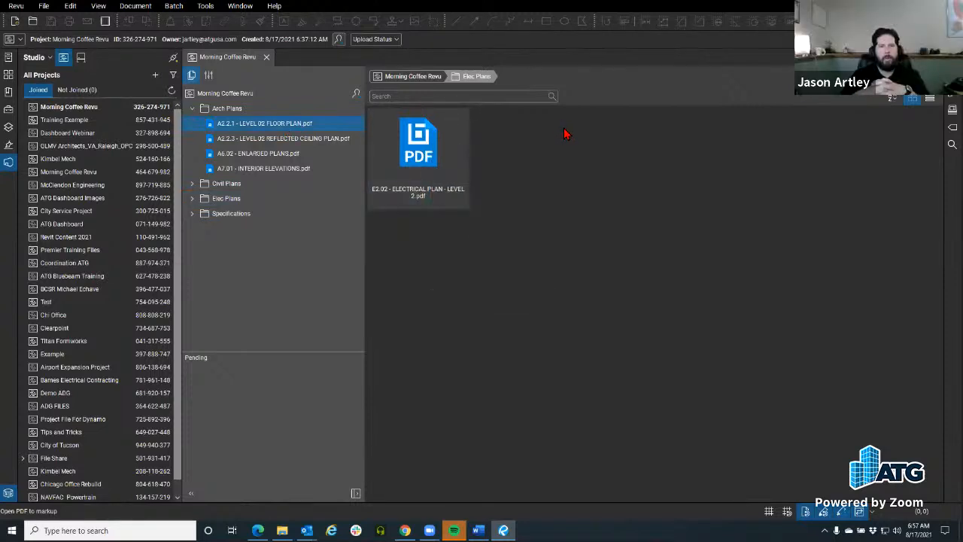
pyautogui.click(192, 108)
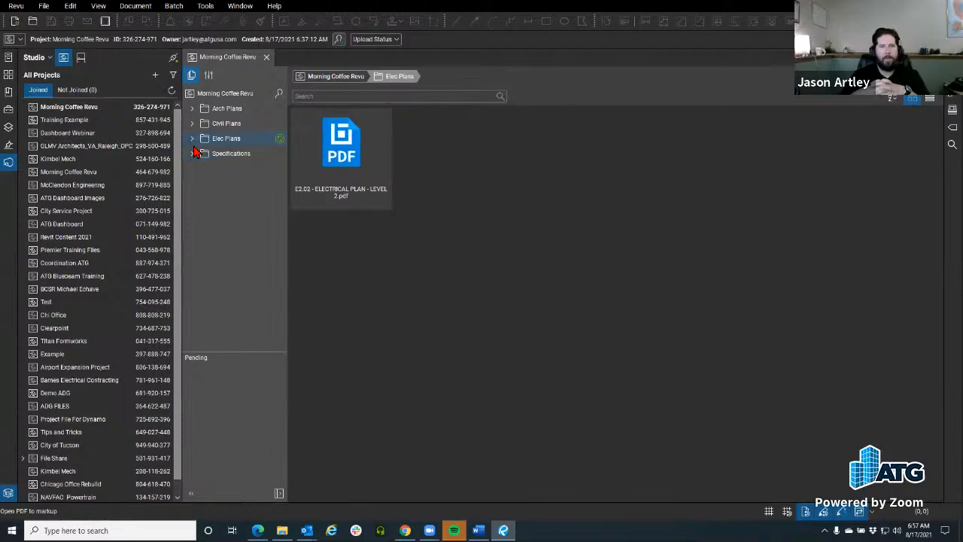
pyautogui.click(192, 108)
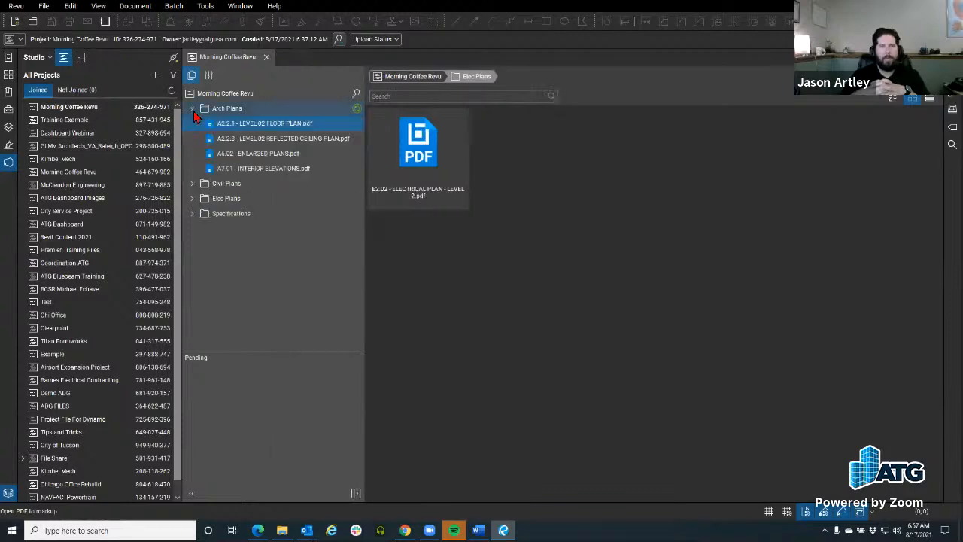
pyautogui.click(282, 170)
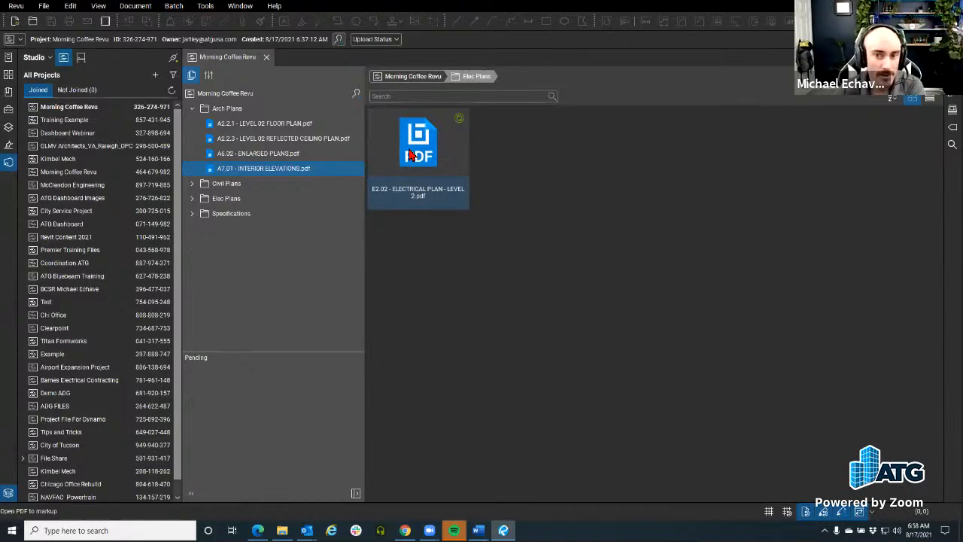
# Check out the E2.02 electrical plan and narrow the project tree pane
pyautogui.rightClick(411, 155)
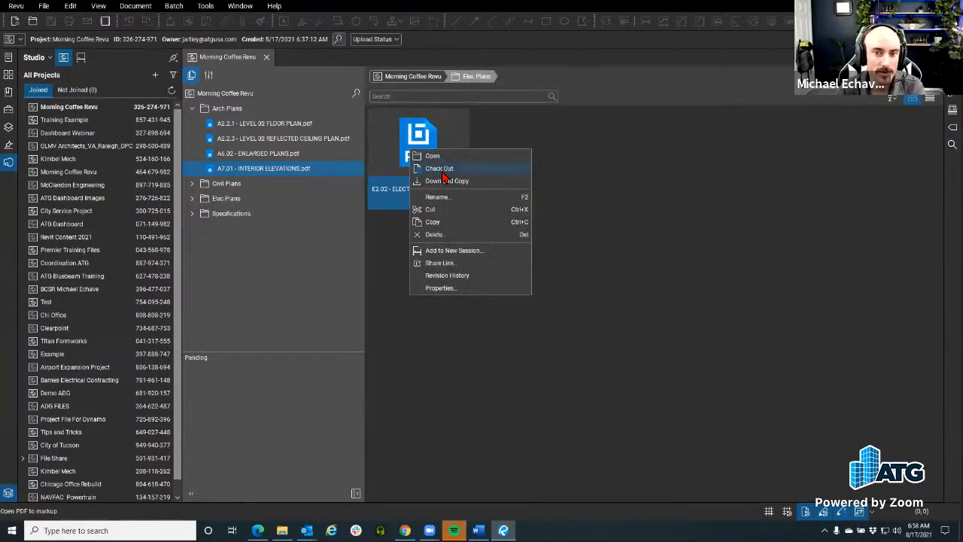
pyautogui.click(441, 171)
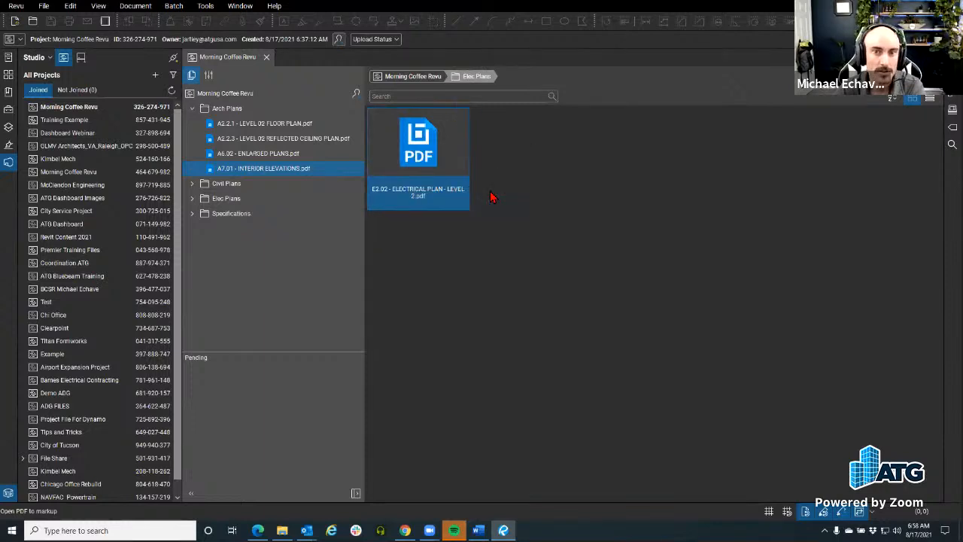
pyautogui.click(8, 161)
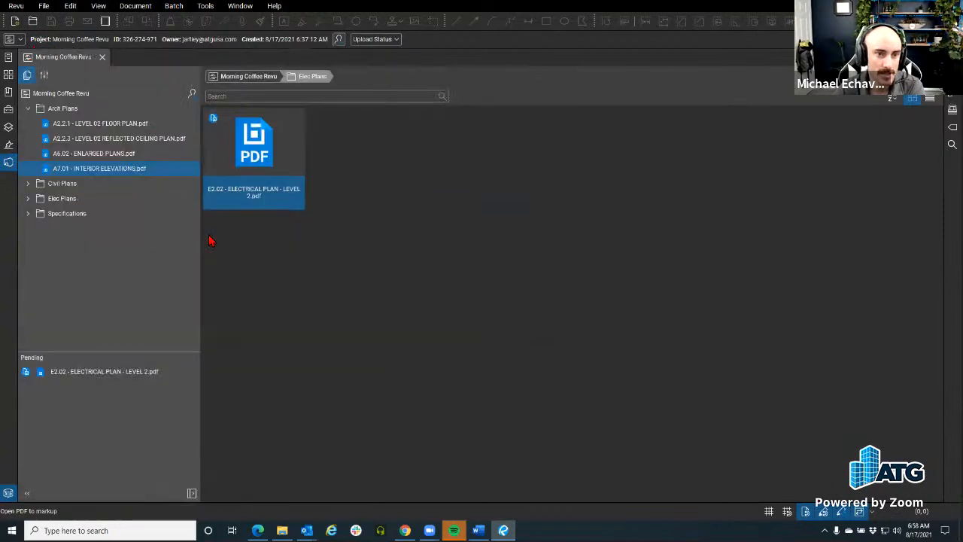
pyautogui.moveTo(201, 237); pyautogui.dragTo(153, 241)
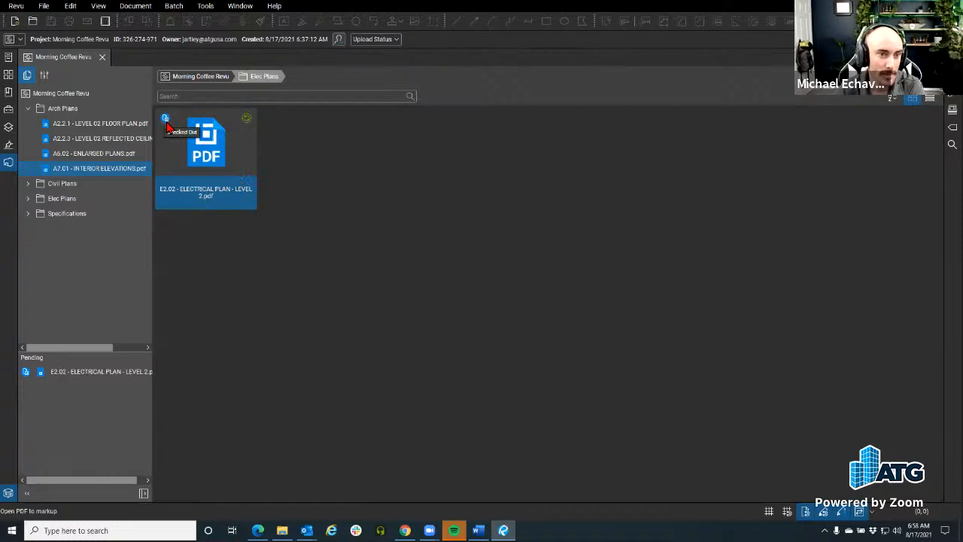
# Open the checked-out E2.02 plan in Split View beside the project files
pyautogui.rightClick(219, 168)
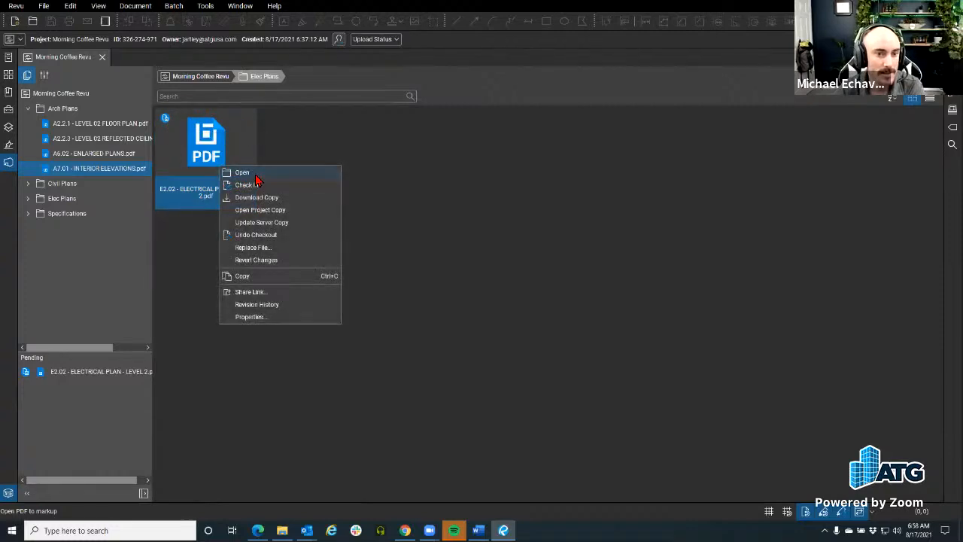
pyautogui.click(255, 174)
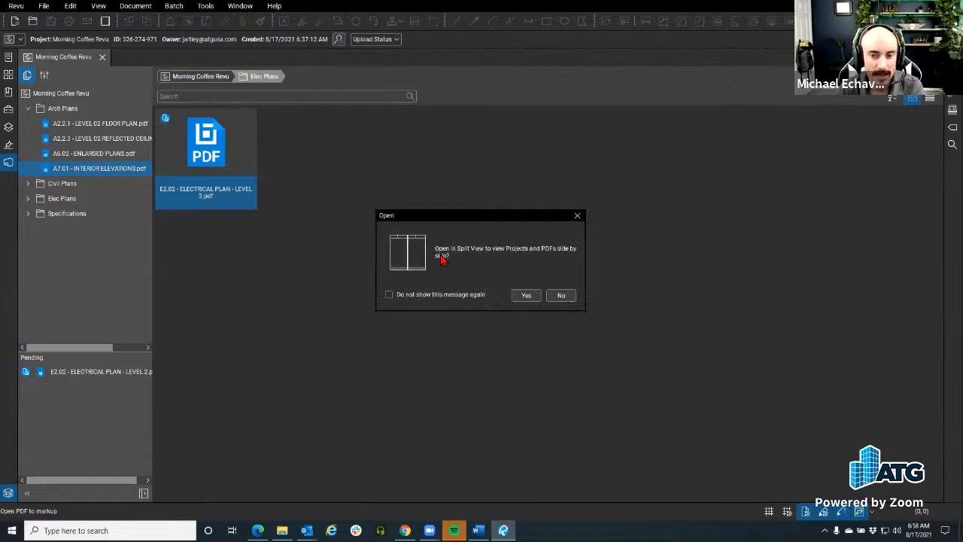
pyautogui.click(523, 294)
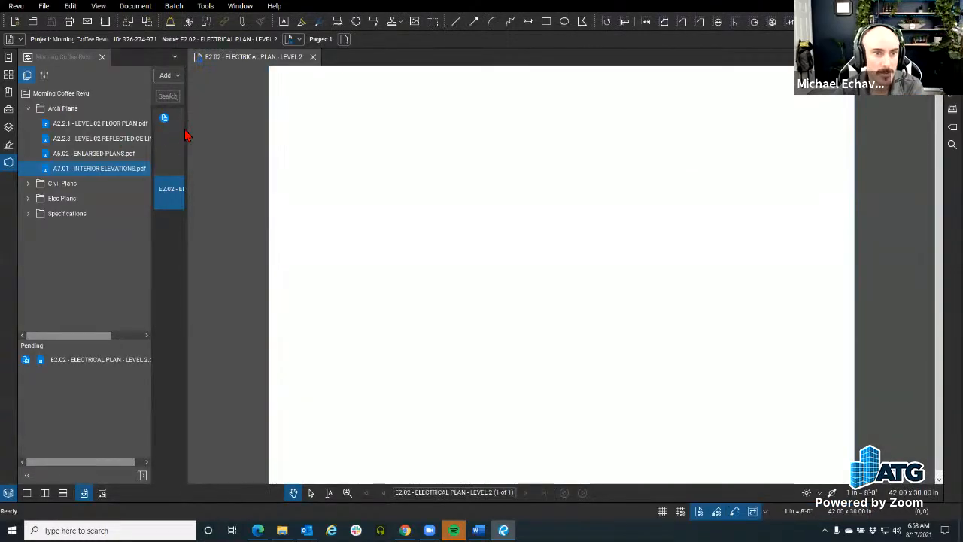
# Narrow the project file pane and toggle the side panels beside the E2.02 drawing
pyautogui.moveTo(186, 131); pyautogui.dragTo(127, 131)
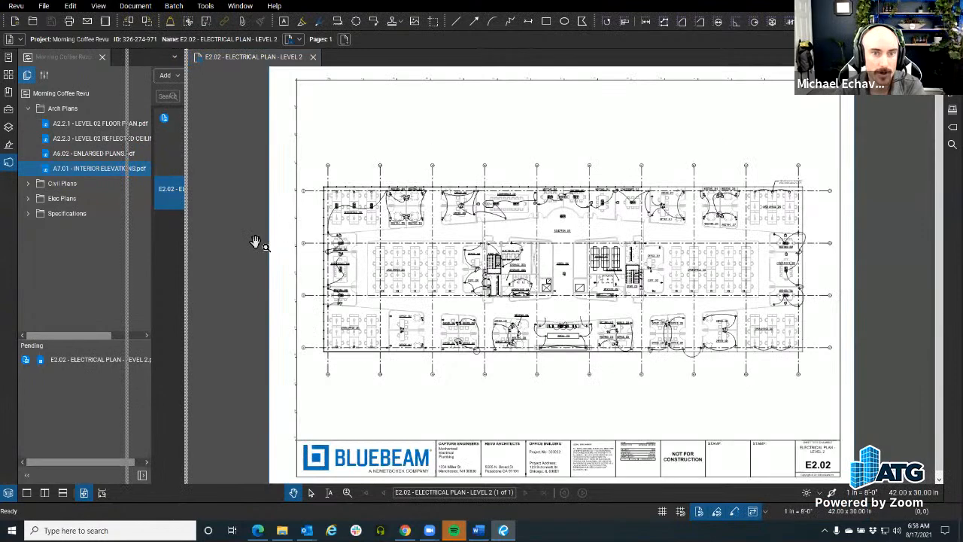
pyautogui.click(110, 234)
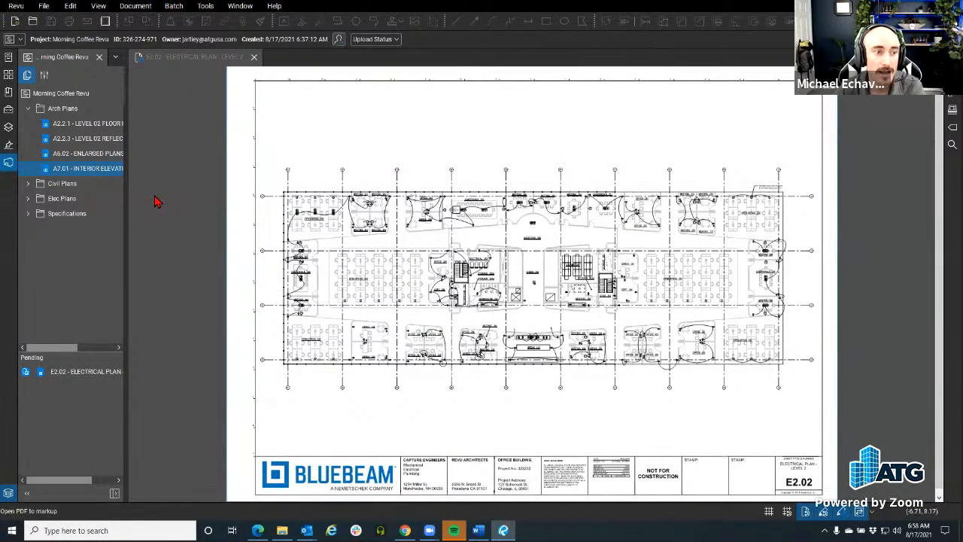
pyautogui.click(9, 165)
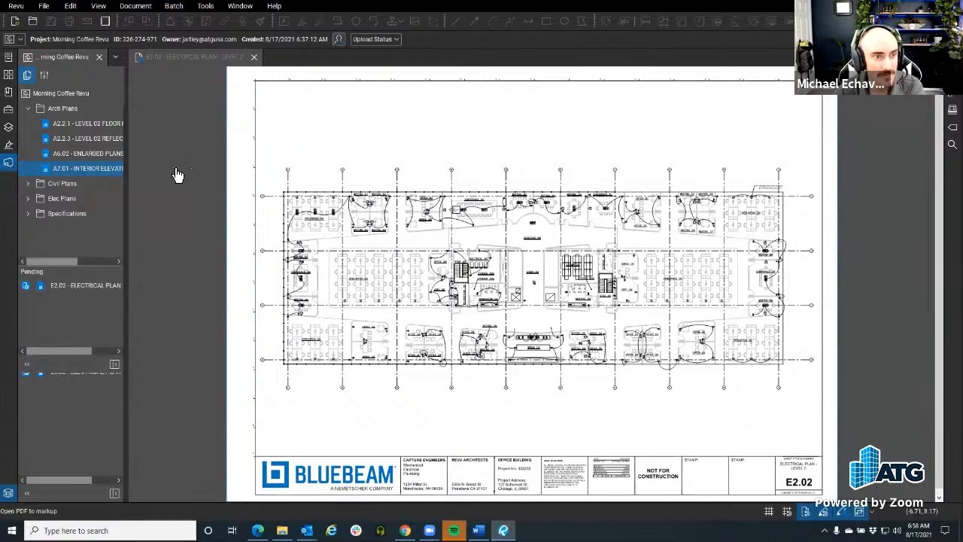
pyautogui.click(9, 164)
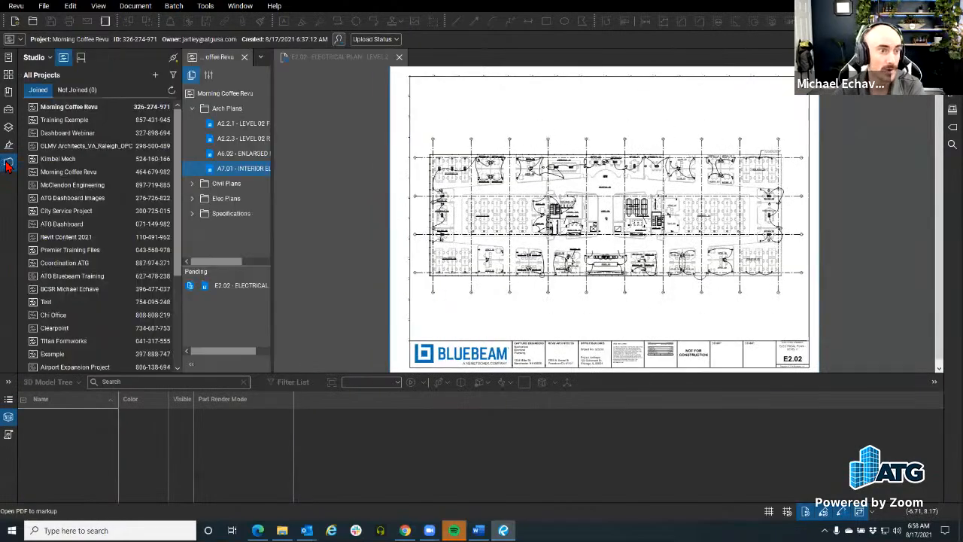
pyautogui.click(8, 164)
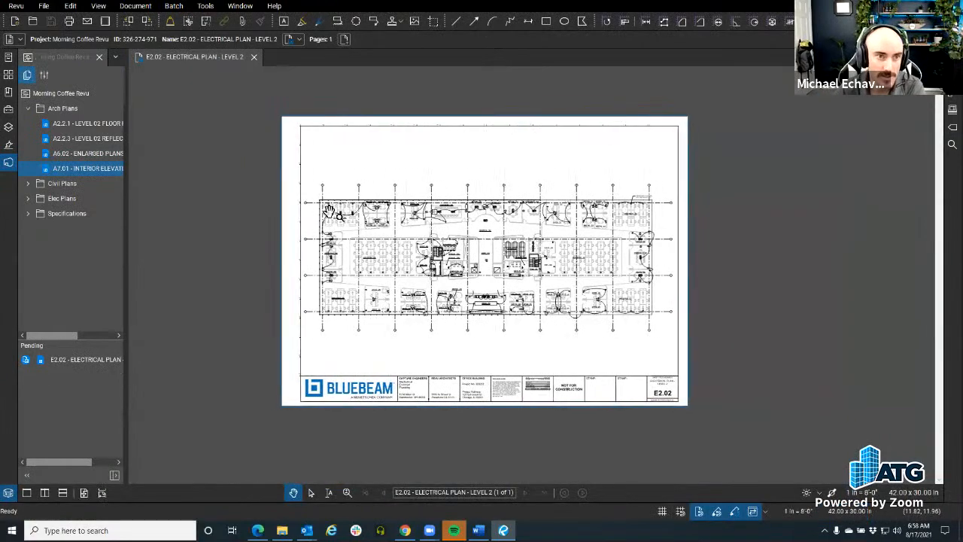
# Close E2.02 without checking it in, then browse Elec Plans and back to the project root
pyautogui.click(256, 58)
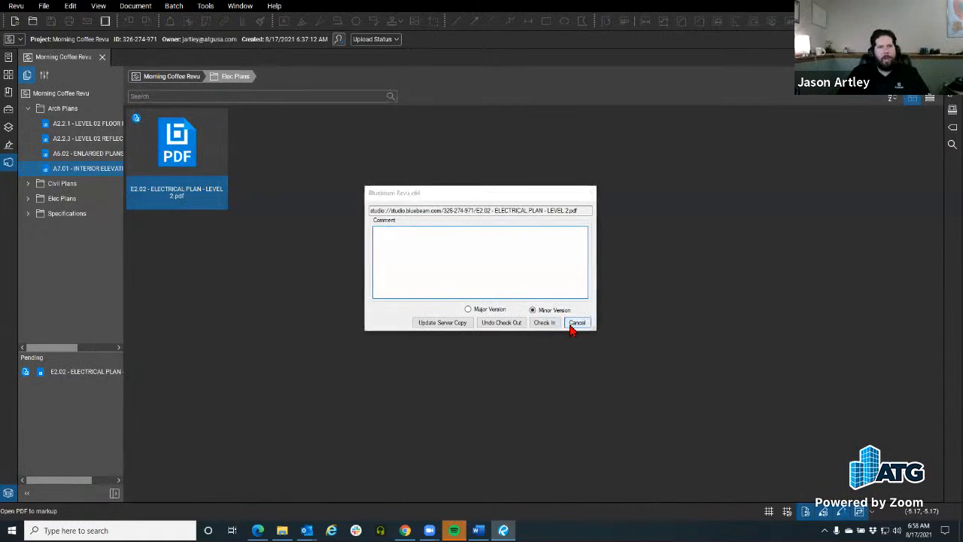
pyautogui.click(547, 324)
pyautogui.rightClick(93, 172)
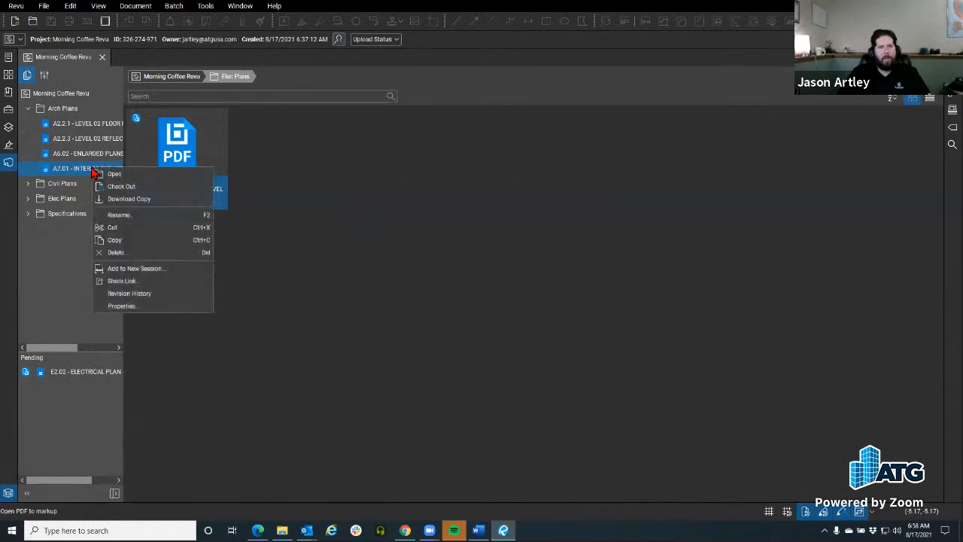
pyautogui.click(360, 223)
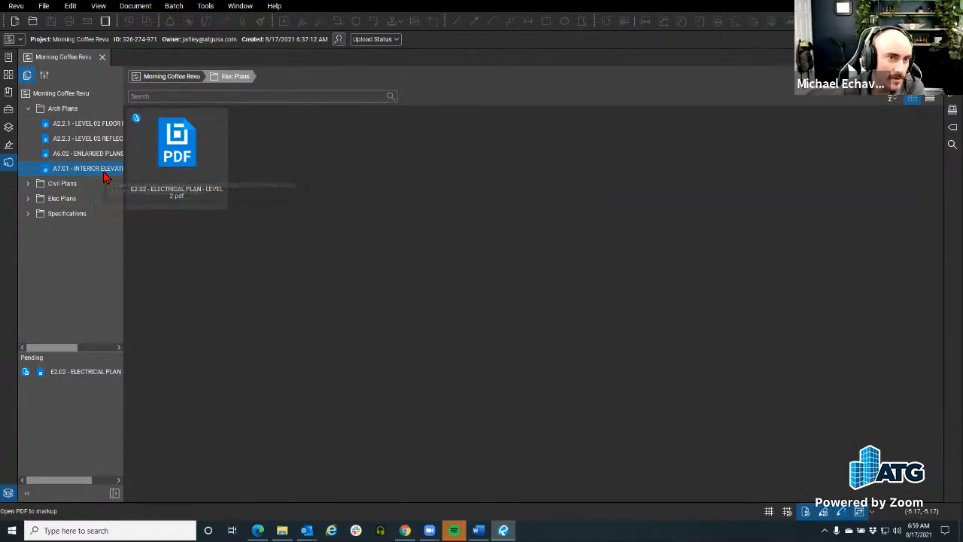
pyautogui.click(172, 78)
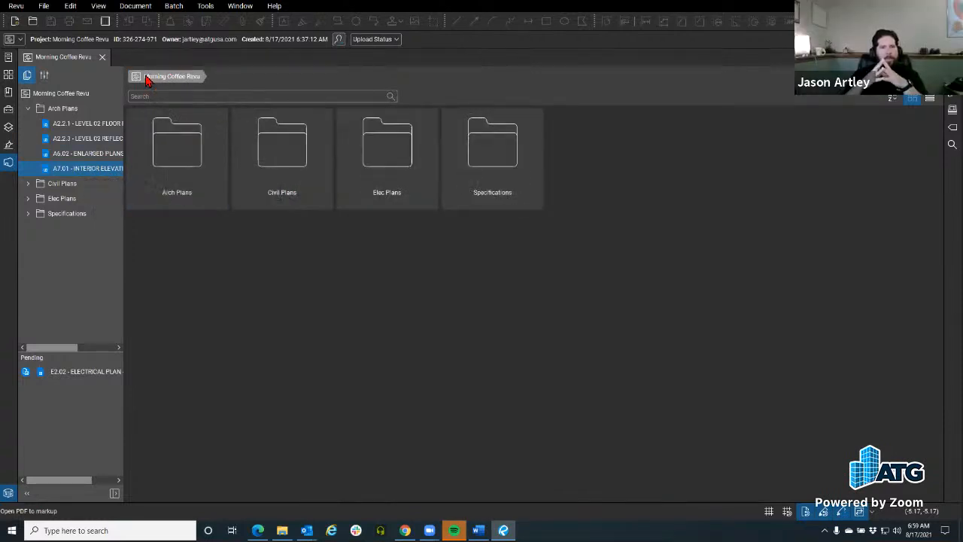
pyautogui.click(69, 198)
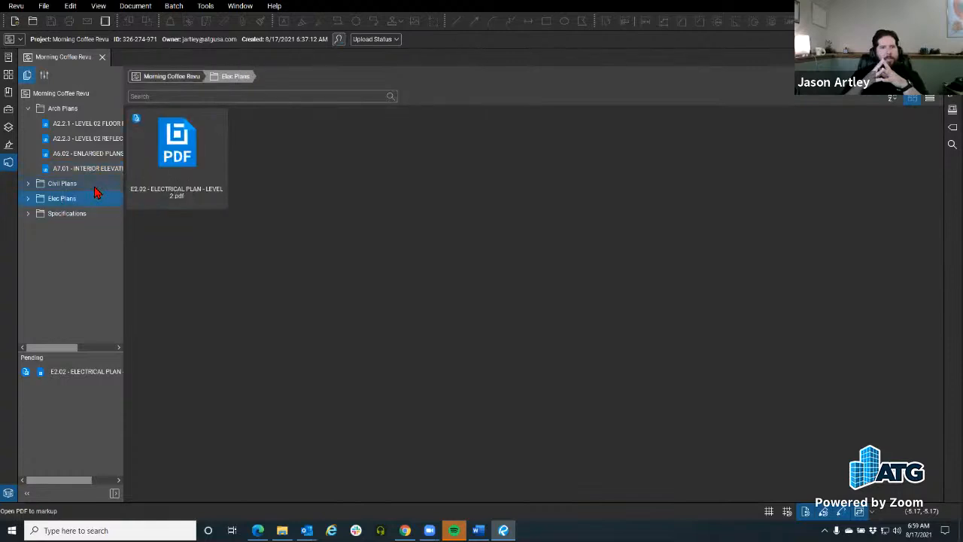
pyautogui.click(170, 77)
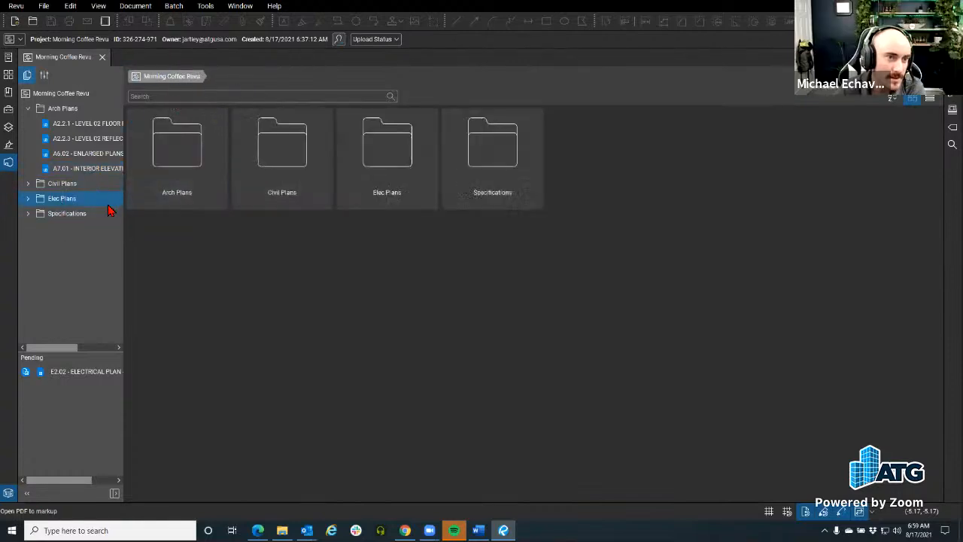
# Browse the Civil Plans folder and its A1.01 site plan
pyautogui.click(84, 185)
pyautogui.click(98, 173)
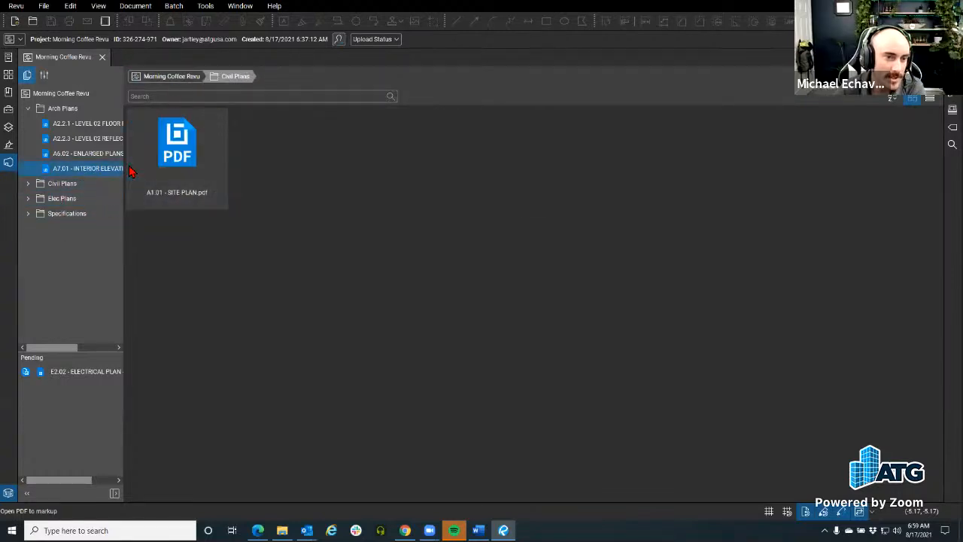
pyautogui.rightClick(157, 158)
pyautogui.click(186, 123)
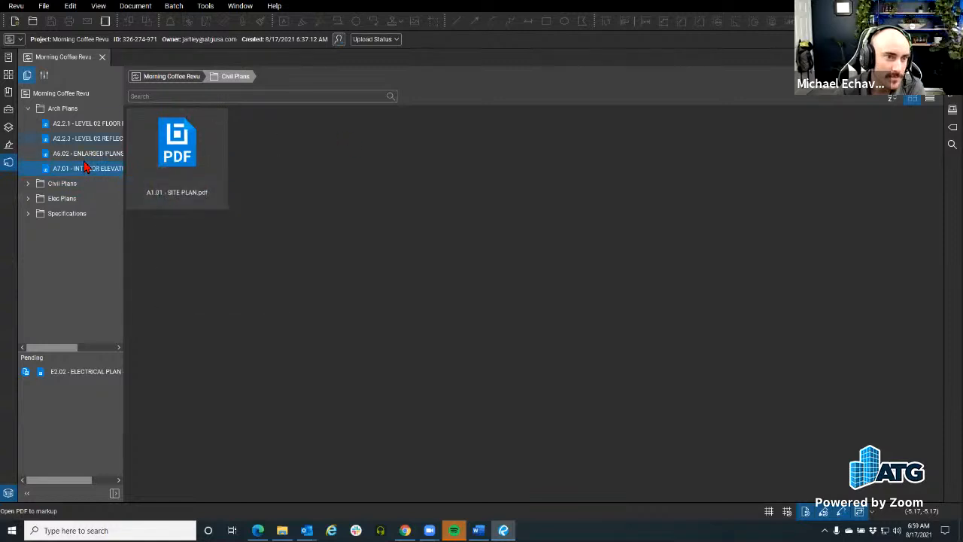
# Check out A7.01 - INTERIOR ELEVATIONS.pdf from Arch Plans and open it
pyautogui.click(67, 110)
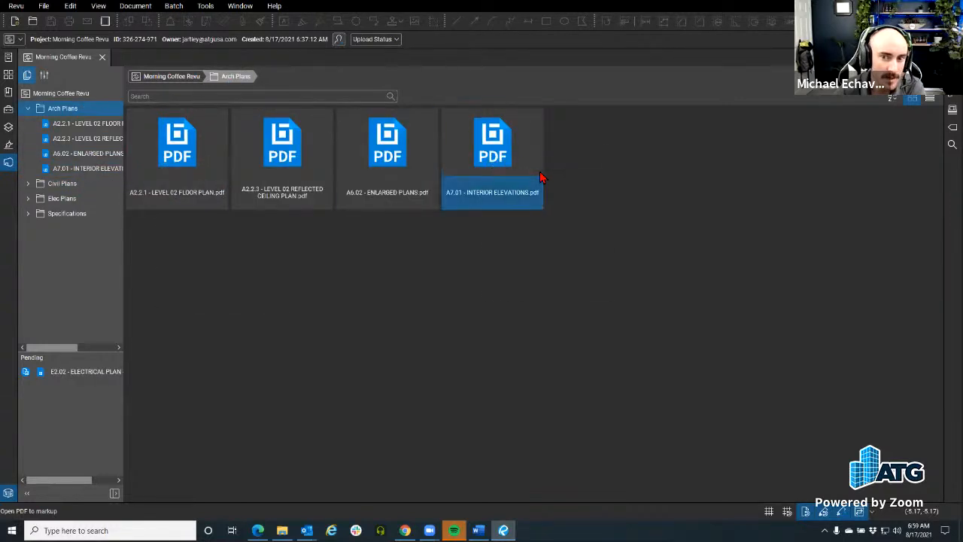
pyautogui.rightClick(489, 154)
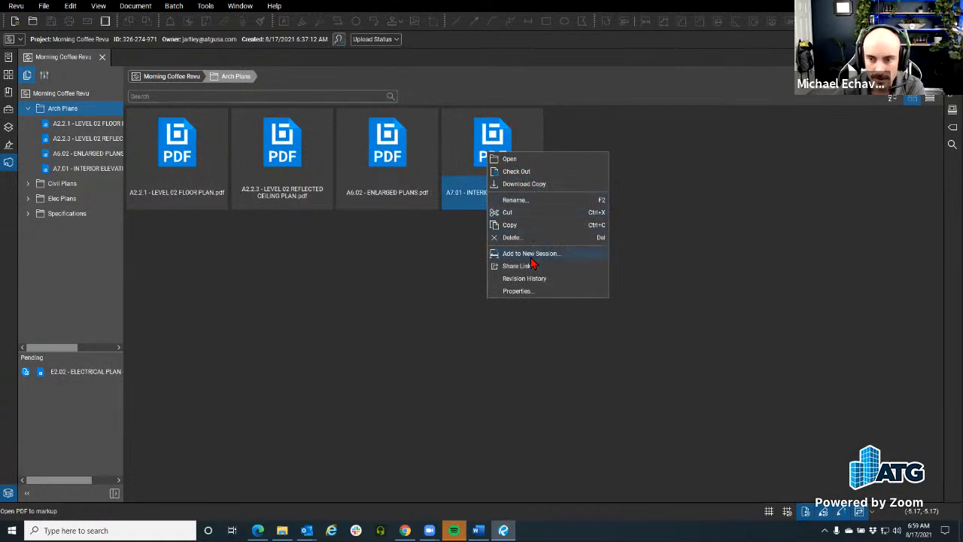
pyautogui.click(530, 173)
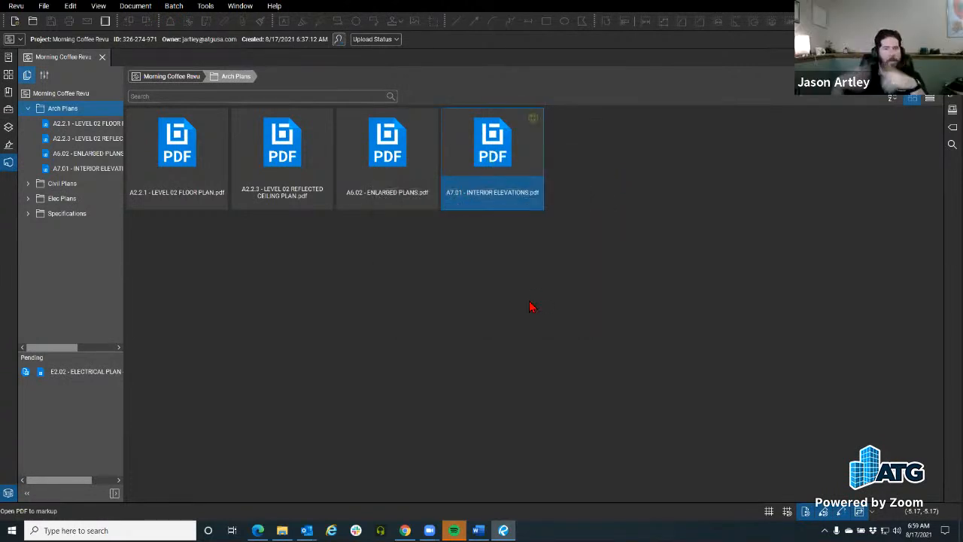
pyautogui.rightClick(489, 149)
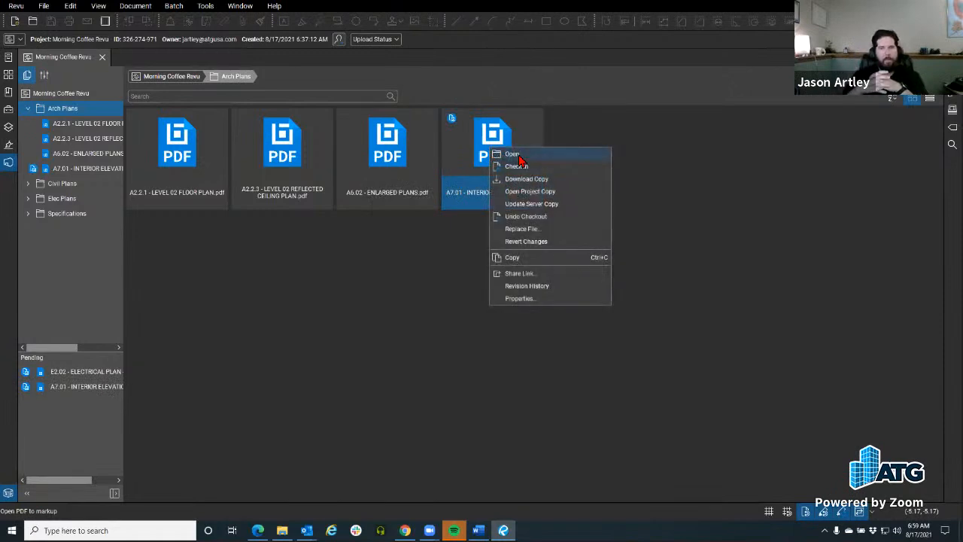
pyautogui.click(517, 156)
pyautogui.click(526, 294)
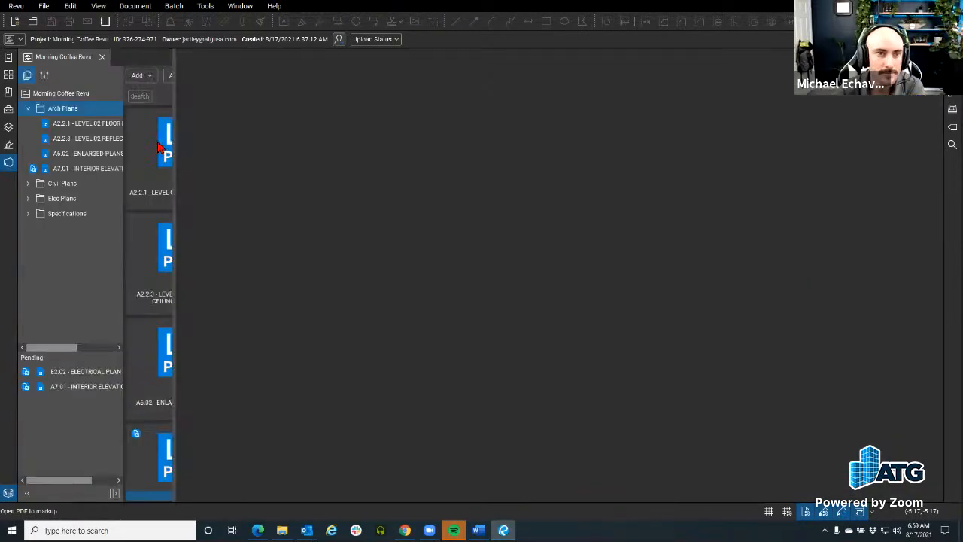
pyautogui.moveTo(174, 143); pyautogui.dragTo(132, 141)
pyautogui.scroll(-3, 276, 192)
pyautogui.moveTo(349, 238); pyautogui.dragTo(362, 238)
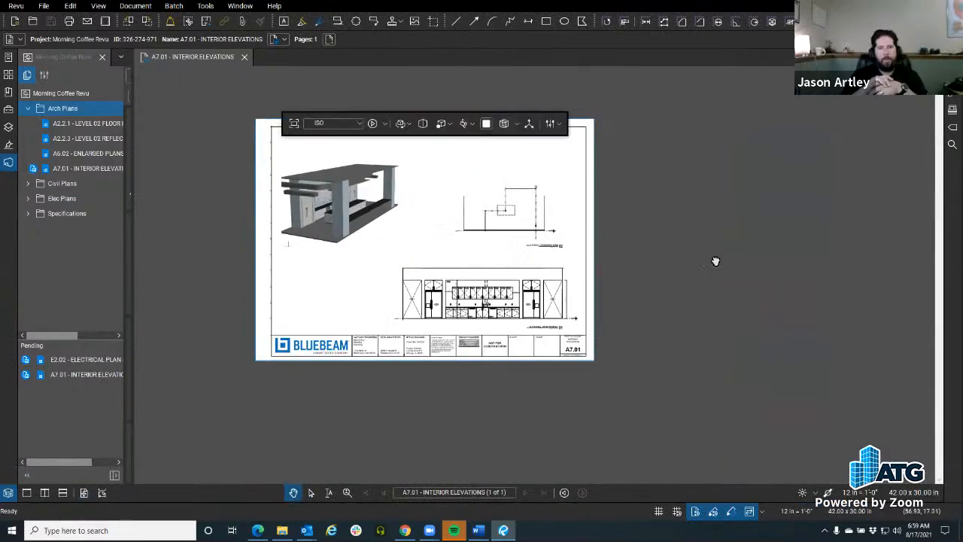
pyautogui.scroll(2, 669, 265)
pyautogui.moveTo(662, 261); pyautogui.dragTo(728, 273)
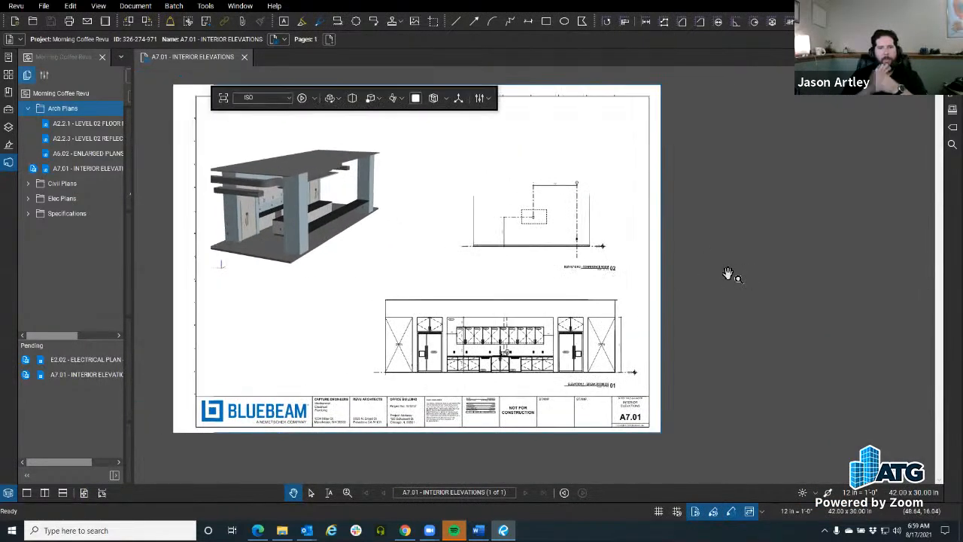
pyautogui.moveTo(323, 210); pyautogui.dragTo(323, 213)
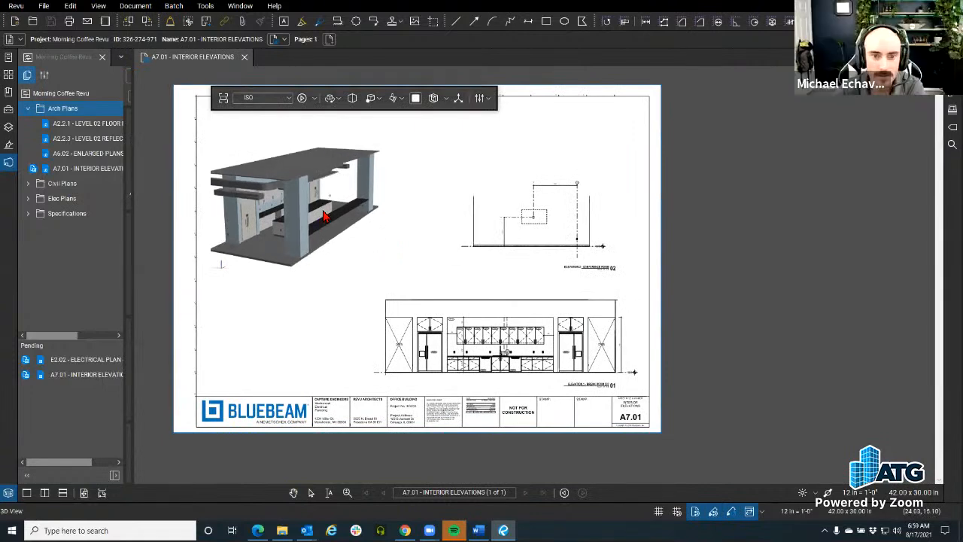
pyautogui.moveTo(479, 221); pyautogui.dragTo(479, 292)
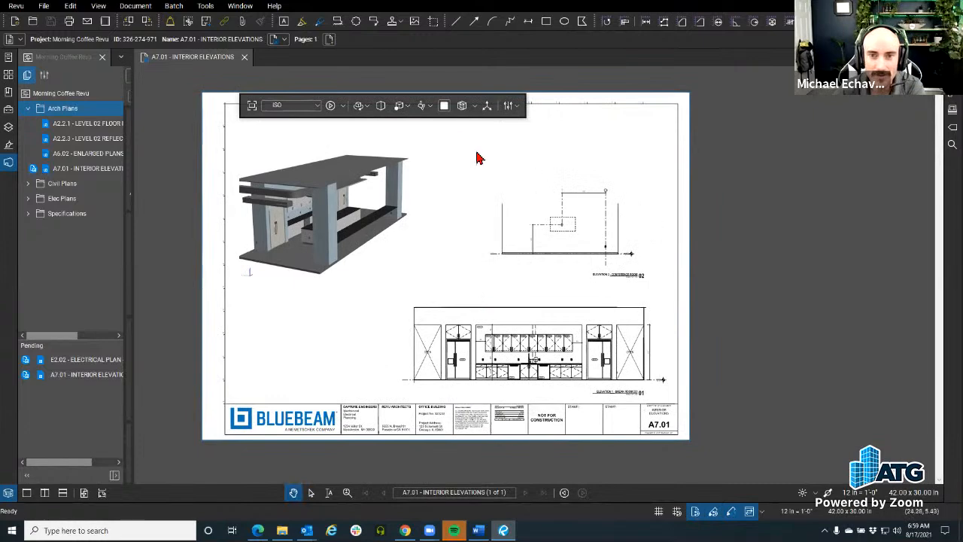
pyautogui.moveTo(401, 95); pyautogui.dragTo(420, 52)
pyautogui.moveTo(737, 225); pyautogui.dragTo(739, 220)
pyautogui.scroll(2, 331, 216)
pyautogui.scroll(-3, 463, 230)
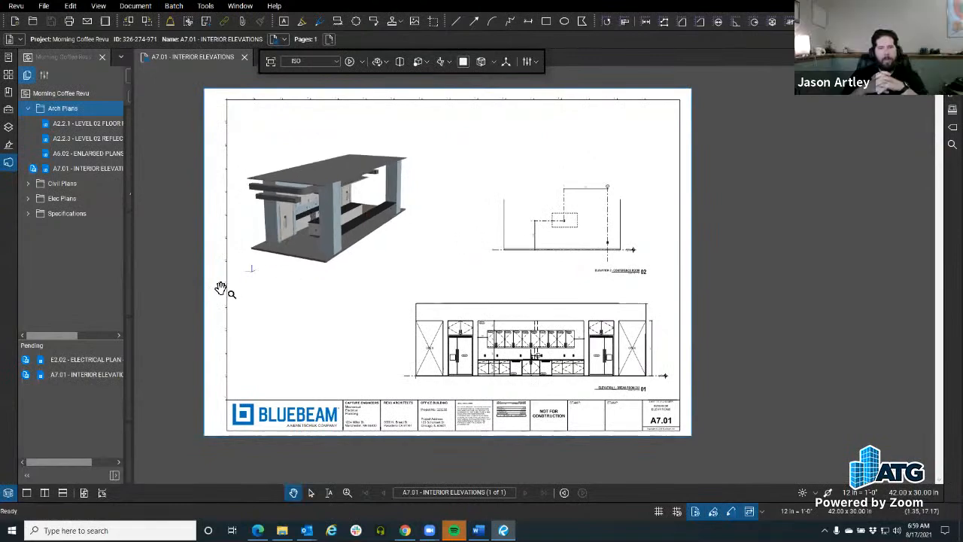
pyautogui.scroll(3, 258, 335)
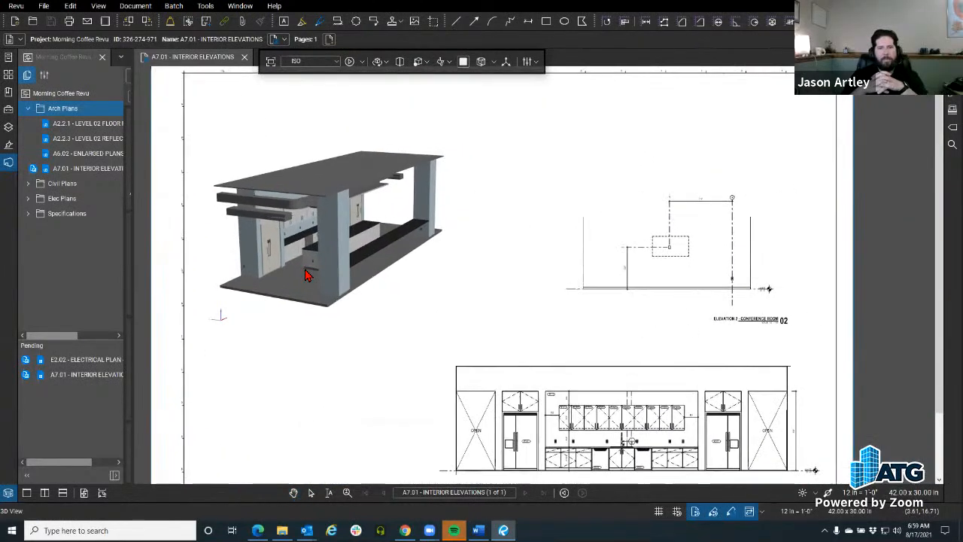
pyautogui.scroll(2, 305, 276)
pyautogui.scroll(-2, 338, 219)
pyautogui.scroll(-2, 221, 368)
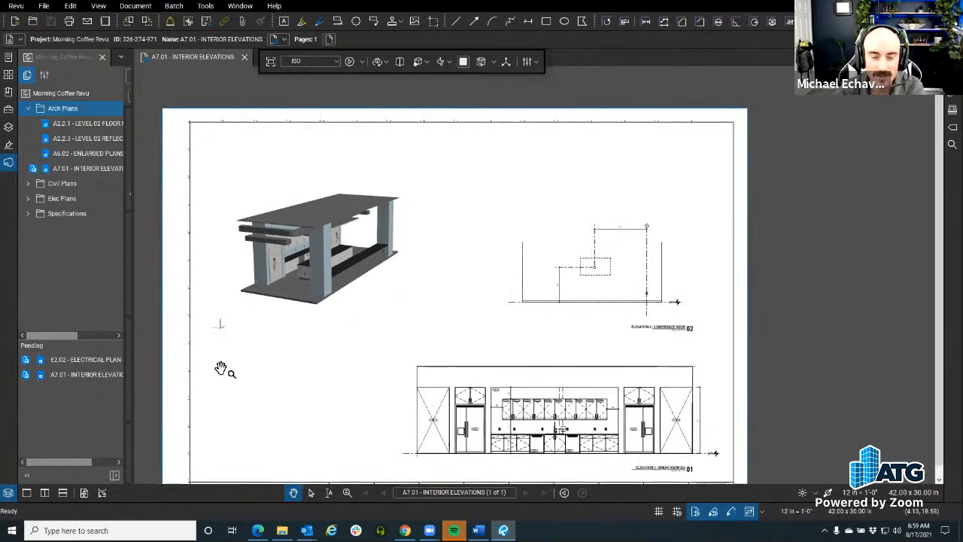
pyautogui.scroll(-3, 221, 368)
pyautogui.scroll(2, 233, 305)
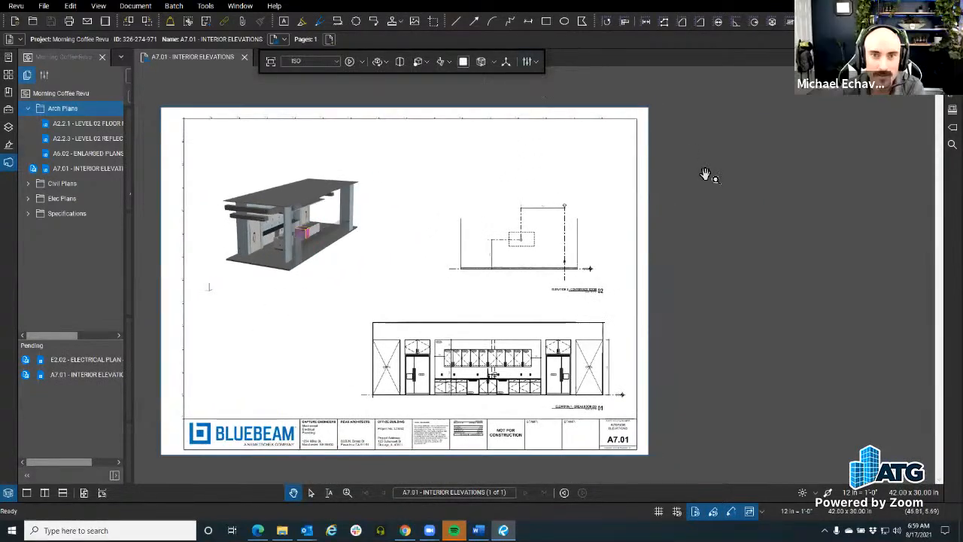
pyautogui.scroll(-1, 684, 238)
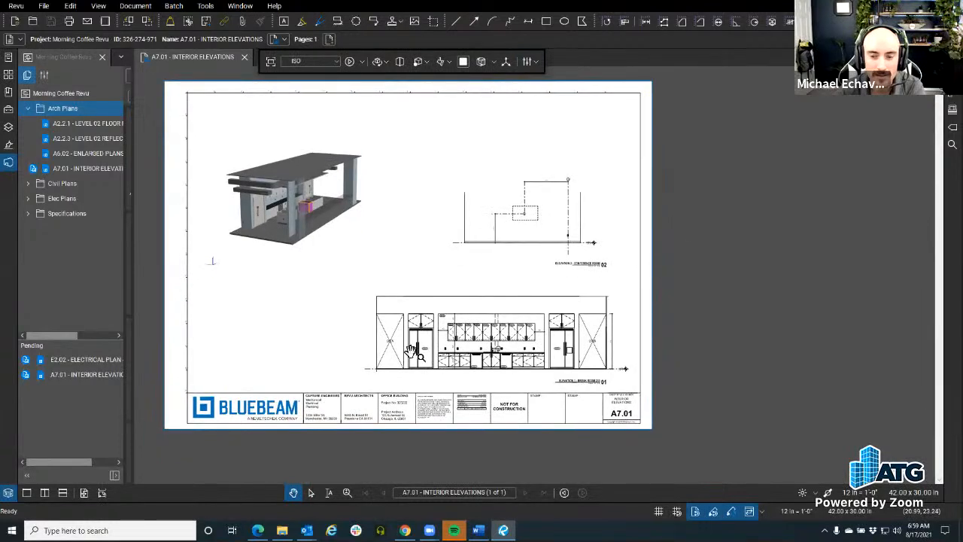
pyautogui.scroll(2, 412, 351)
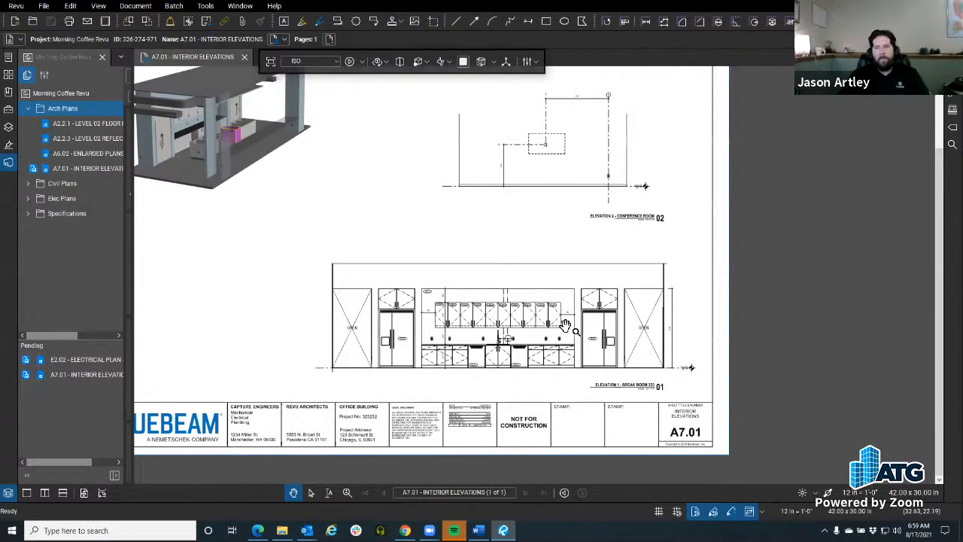
pyautogui.scroll(-1, 567, 350)
pyautogui.moveTo(568, 350); pyautogui.dragTo(572, 354)
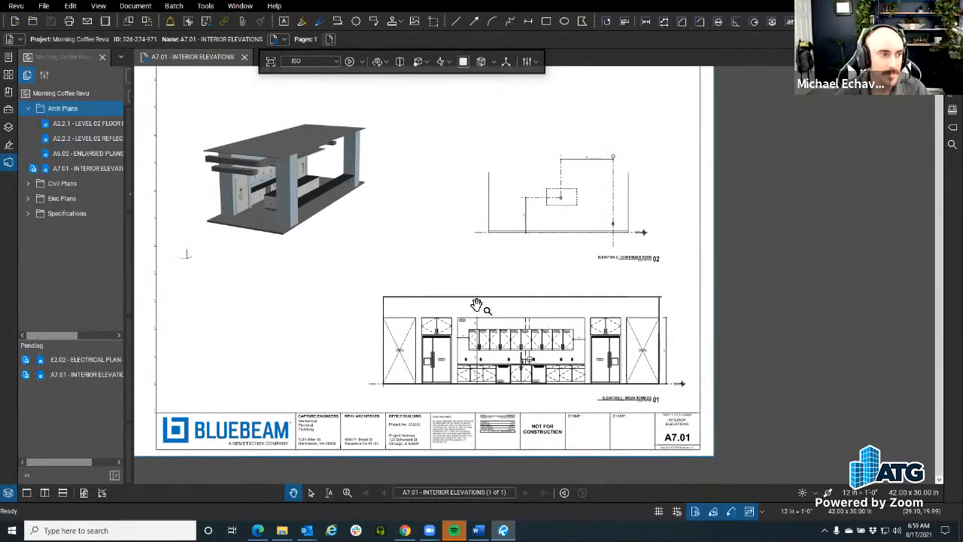
pyautogui.moveTo(459, 332); pyautogui.dragTo(424, 340)
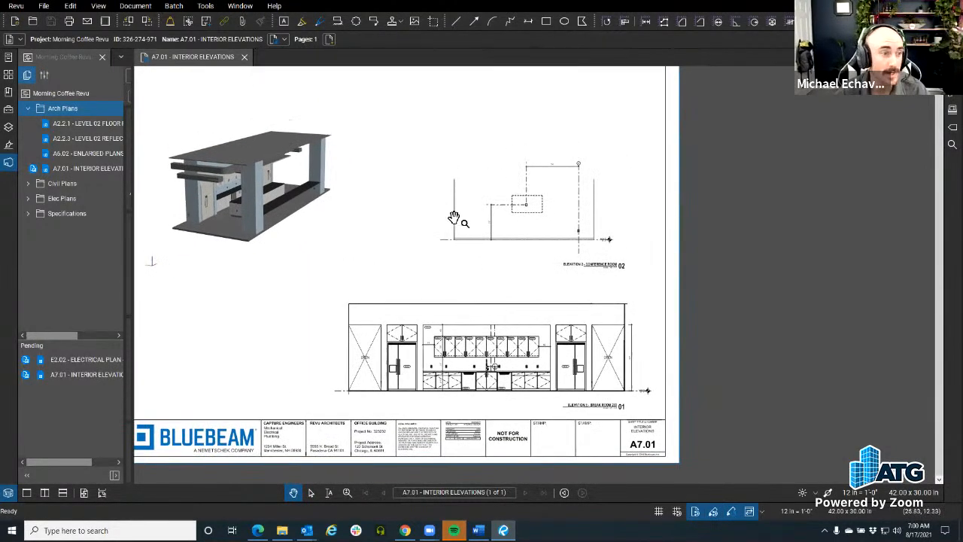
pyautogui.moveTo(447, 294); pyautogui.dragTo(425, 278)
pyautogui.scroll(3, 420, 252)
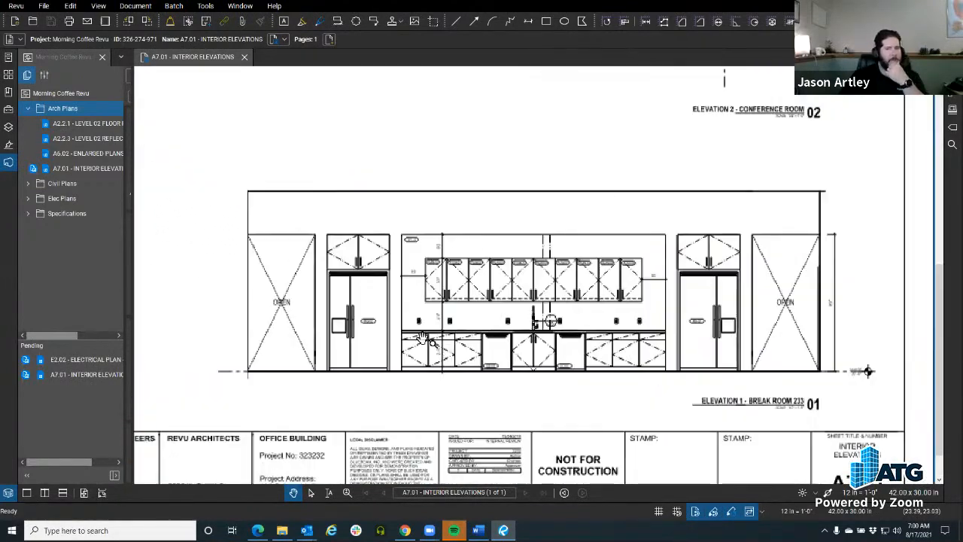
pyautogui.scroll(-3, 354, 230)
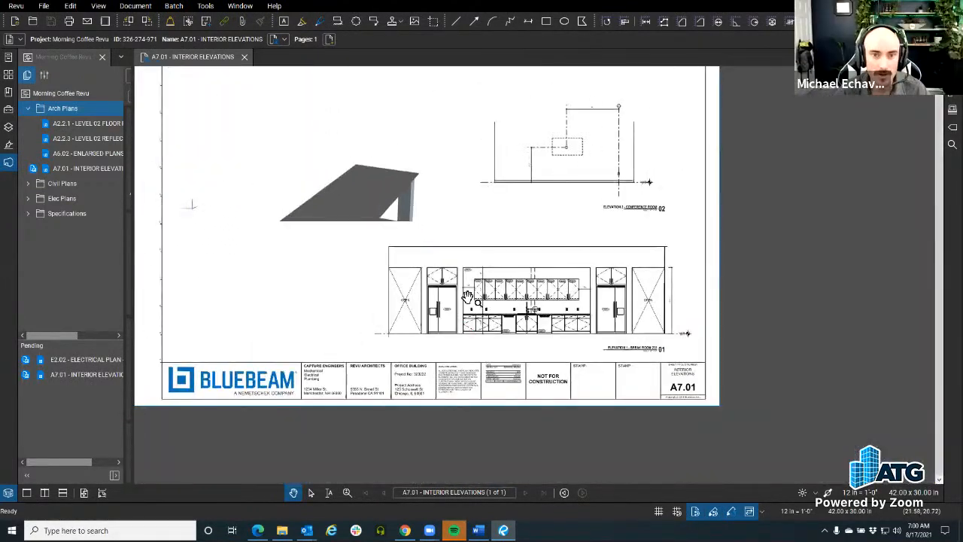
pyautogui.moveTo(316, 271); pyautogui.dragTo(394, 458)
pyautogui.moveTo(417, 395); pyautogui.dragTo(404, 337)
pyautogui.moveTo(717, 226); pyautogui.dragTo(583, 153)
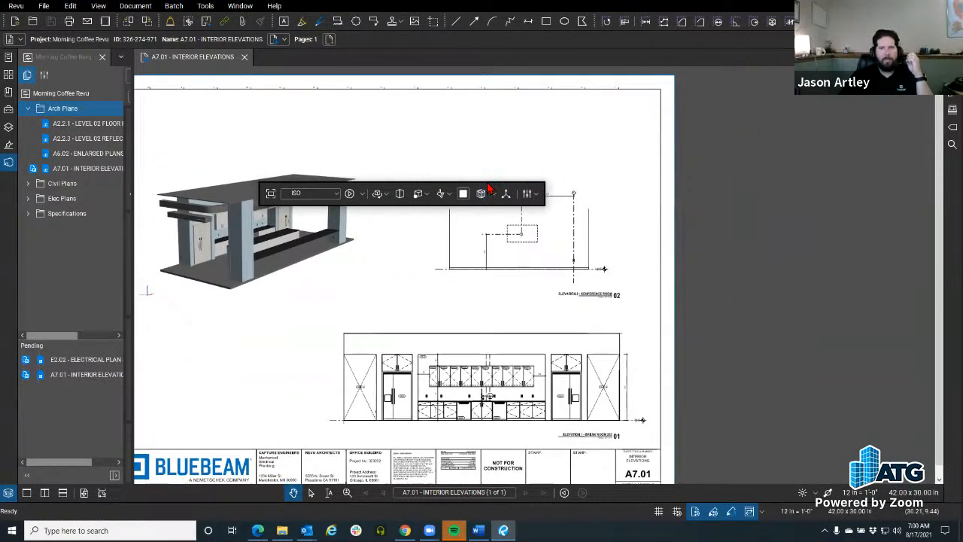
pyautogui.moveTo(488, 185); pyautogui.dragTo(504, 54)
# Look through the 3D display, section box, navigation, animation, lighting and render menus, then zoom into Elevation 2
pyautogui.click(555, 67)
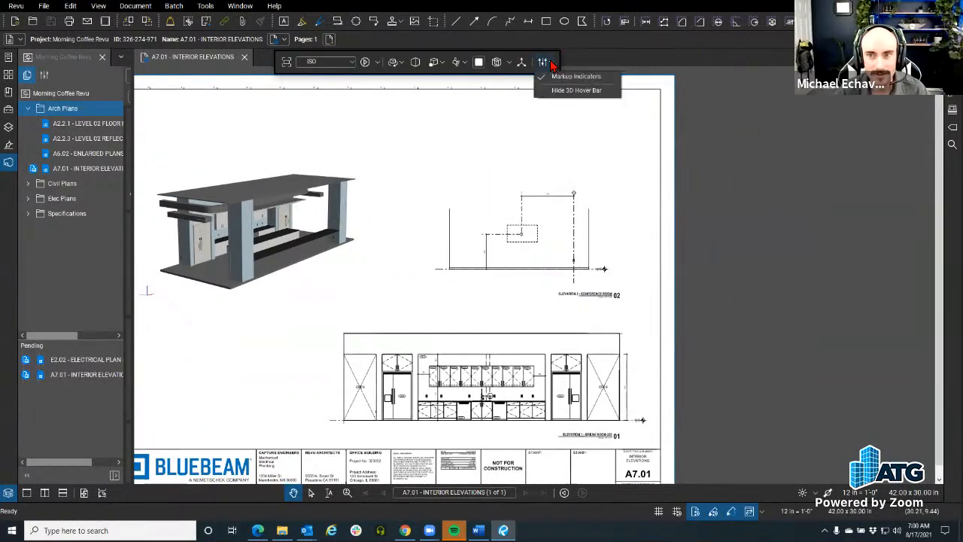
pyautogui.click(509, 65)
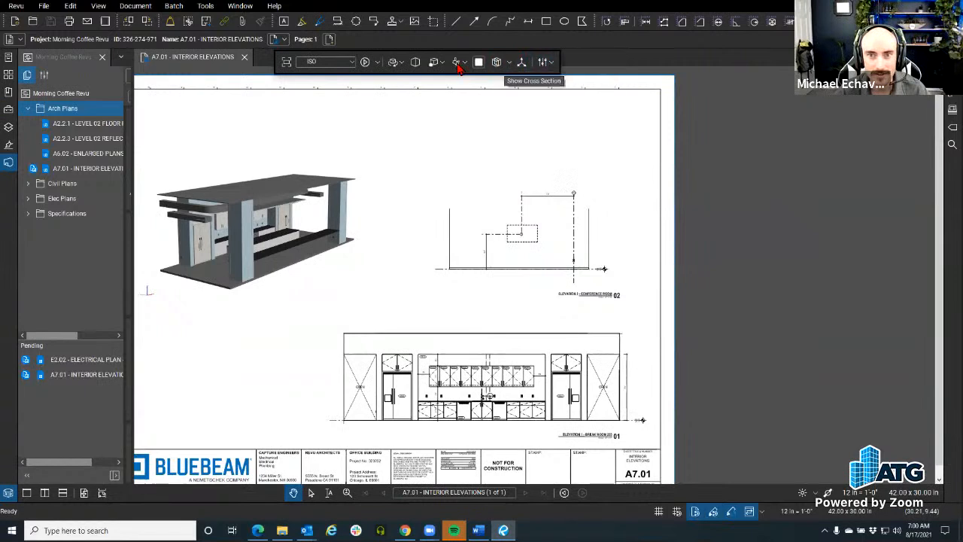
pyautogui.click(401, 64)
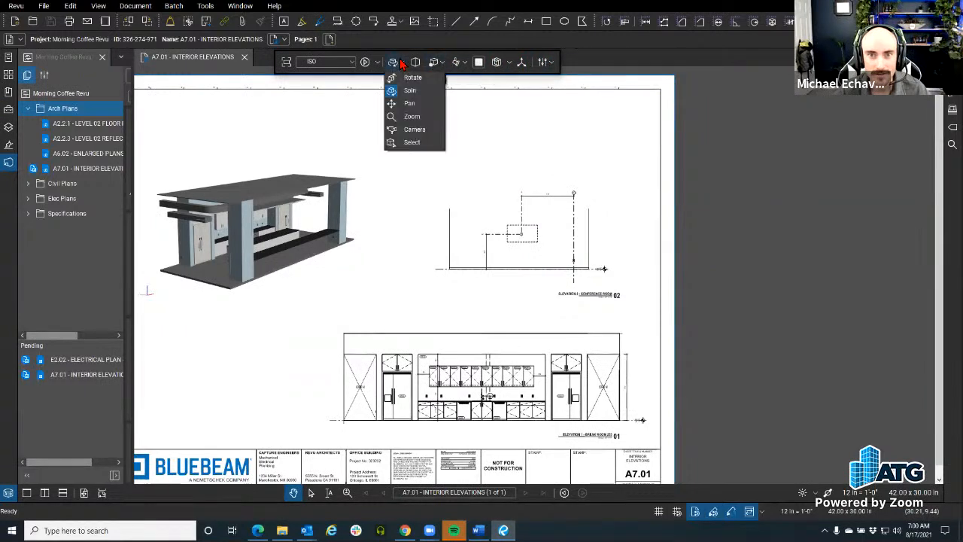
pyautogui.click(380, 64)
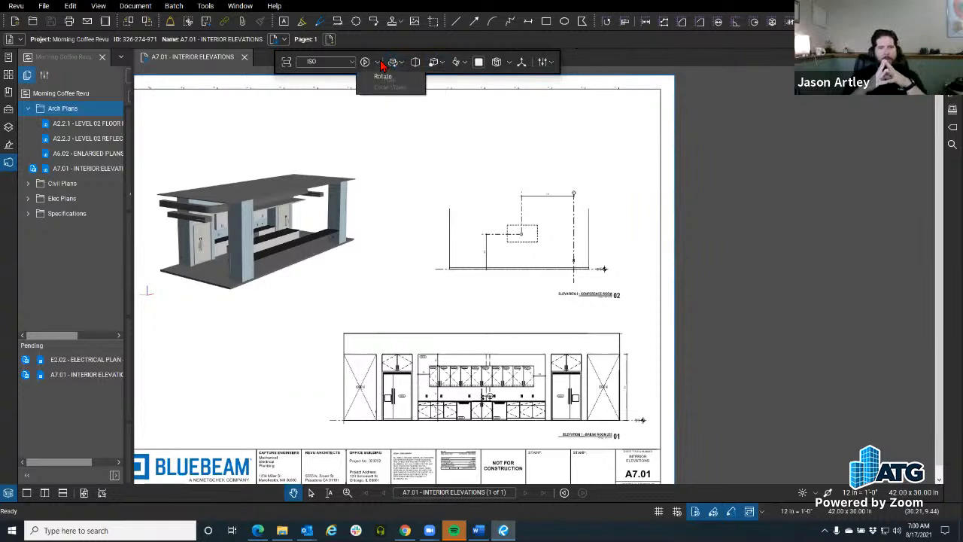
pyautogui.click(320, 65)
pyautogui.click(464, 65)
pyautogui.click(434, 66)
pyautogui.click(433, 66)
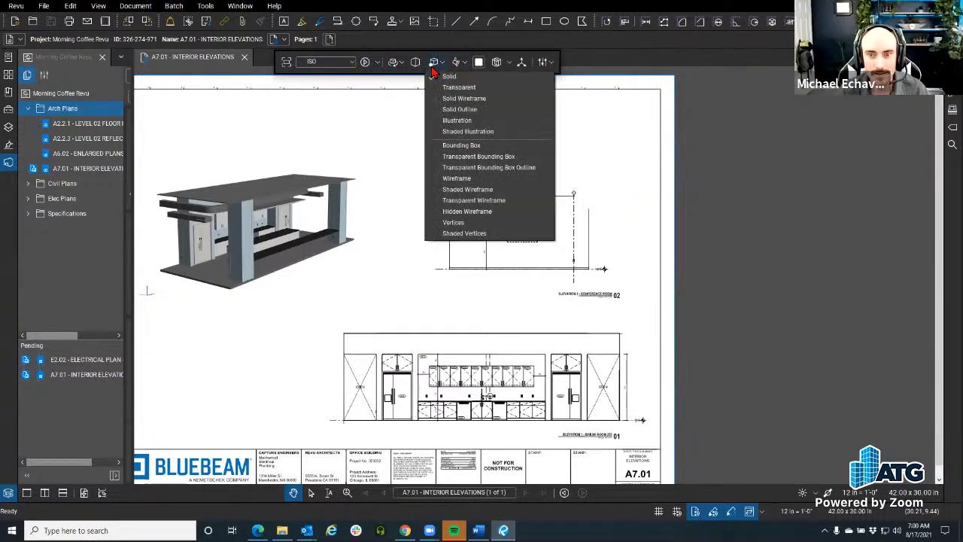
pyautogui.click(521, 66)
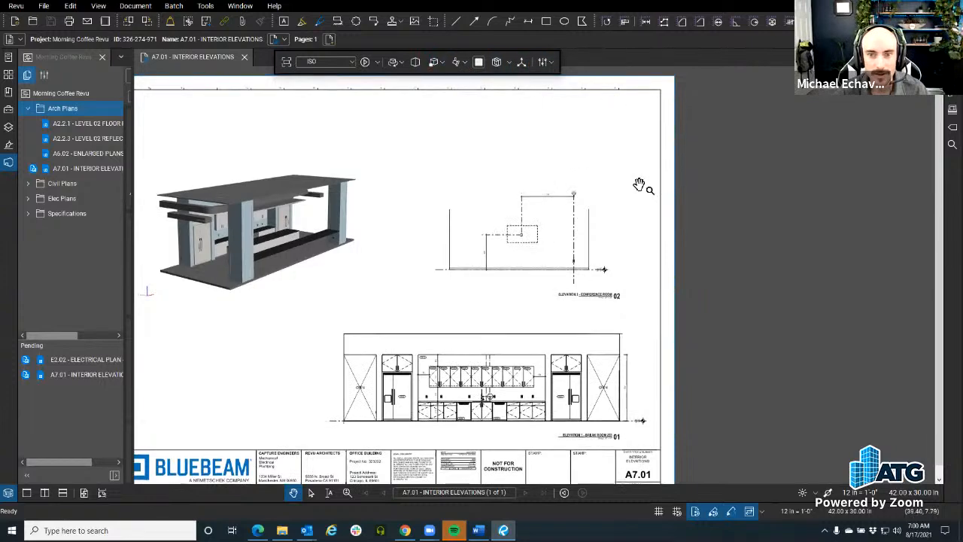
pyautogui.scroll(5, 639, 186)
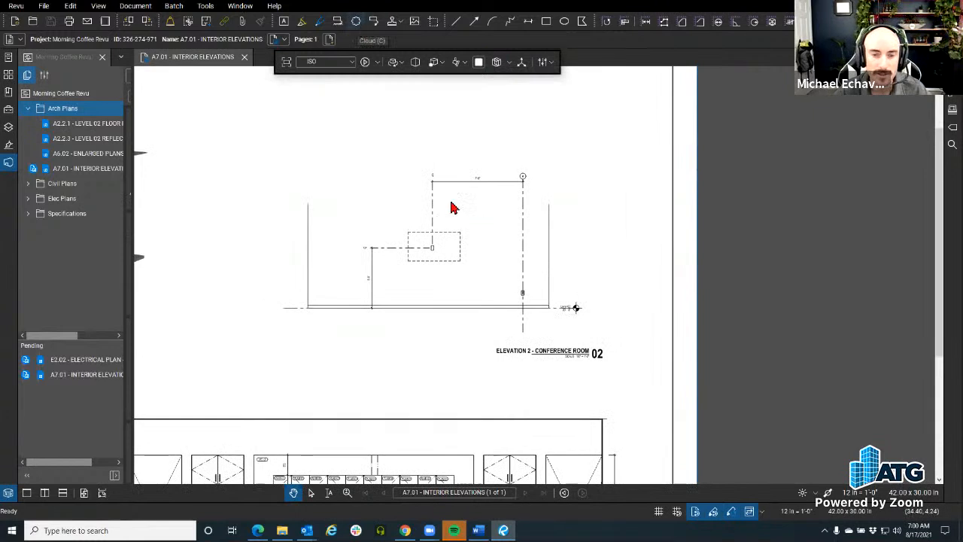
# Draw a cloud around Elevation 2 – Conference Room with the comment 'Check for update'
pyautogui.press('c')
pyautogui.moveTo(414, 151); pyautogui.dragTo(614, 333)
pyautogui.doubleClick(614, 204)
pyautogui.write('Check for update')
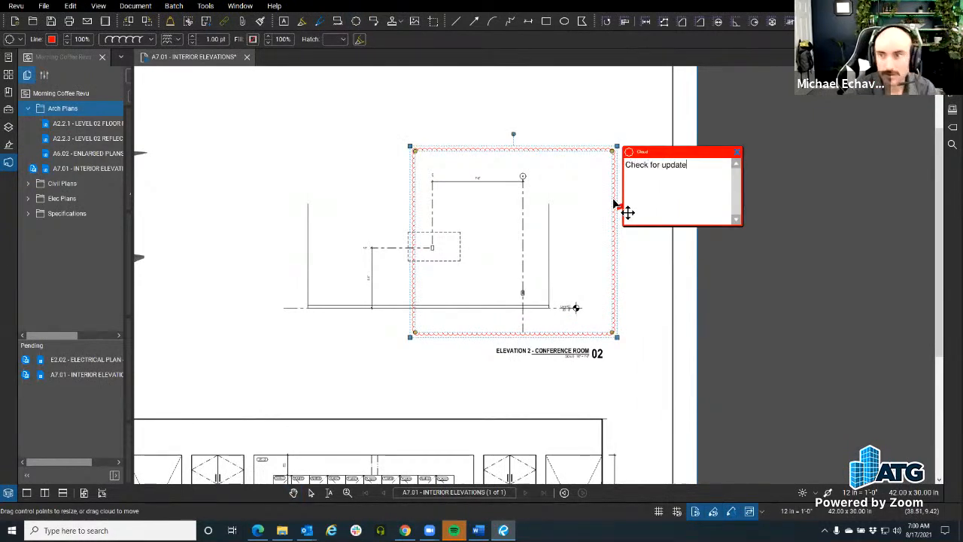
pyautogui.click(758, 287)
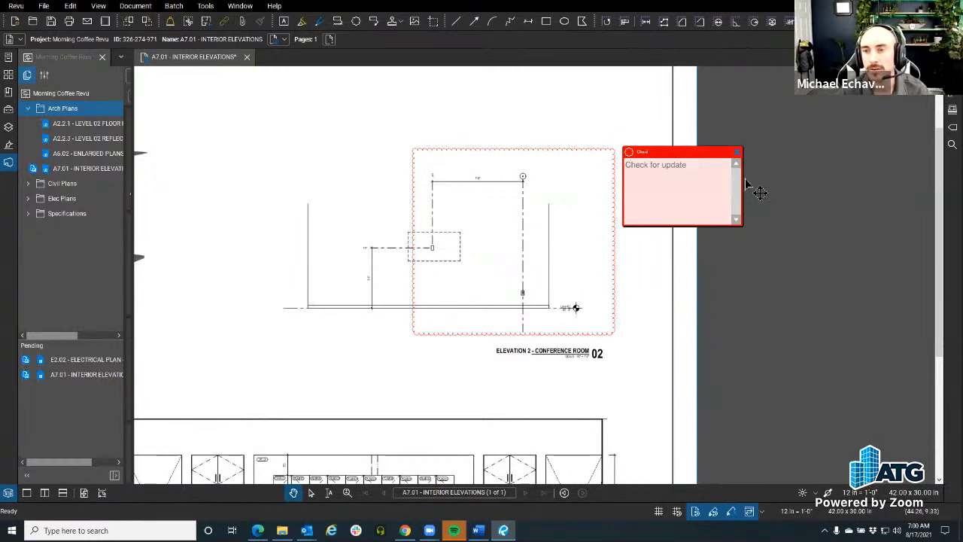
pyautogui.click(737, 152)
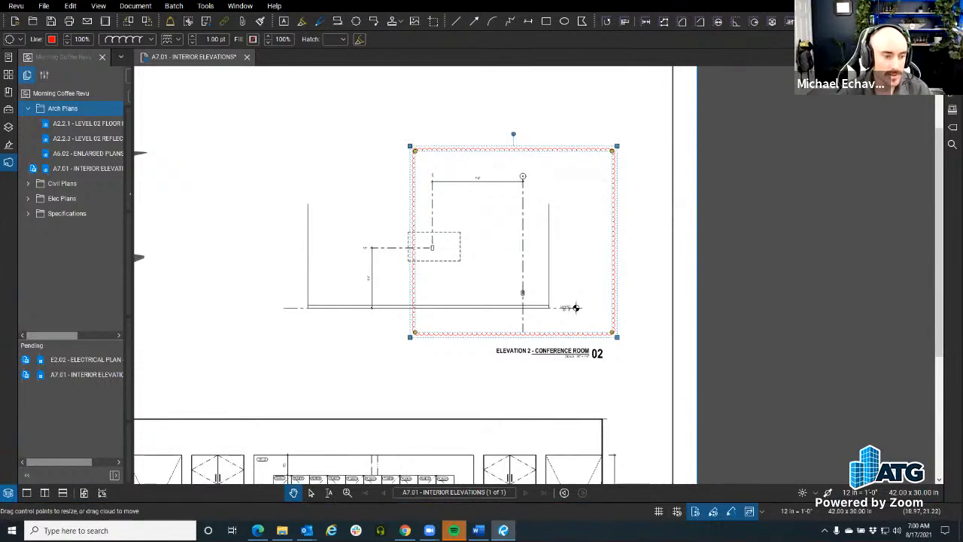
pyautogui.click(8, 493)
pyautogui.click(9, 400)
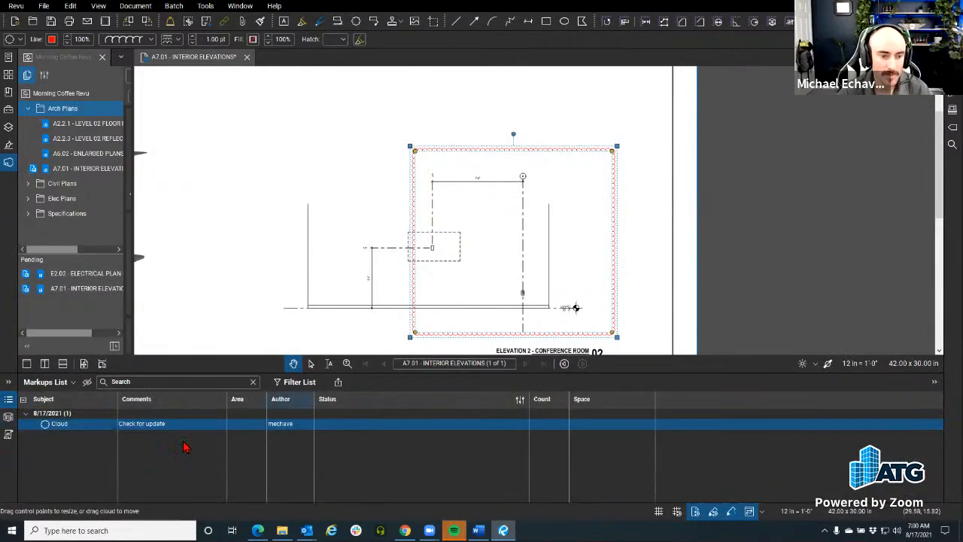
pyautogui.click(332, 30)
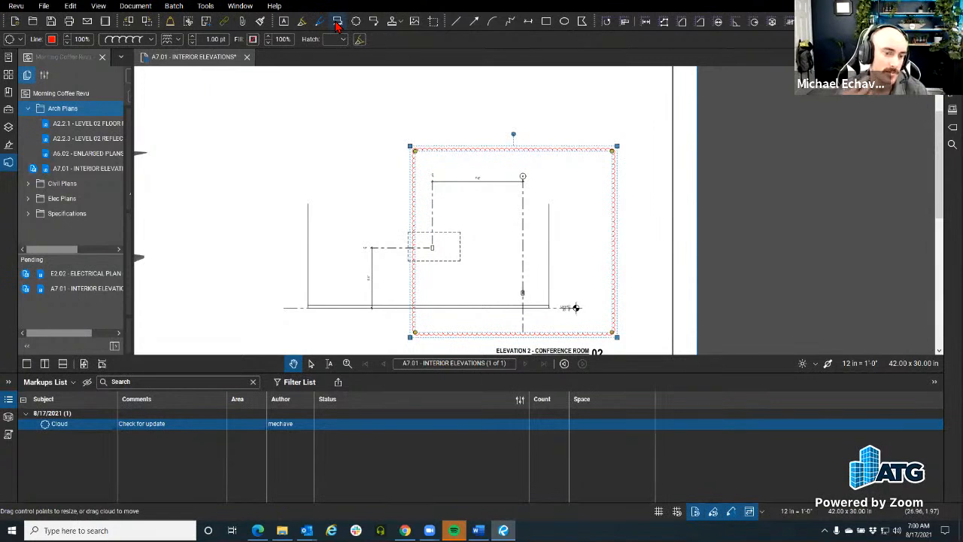
pyautogui.click(732, 139)
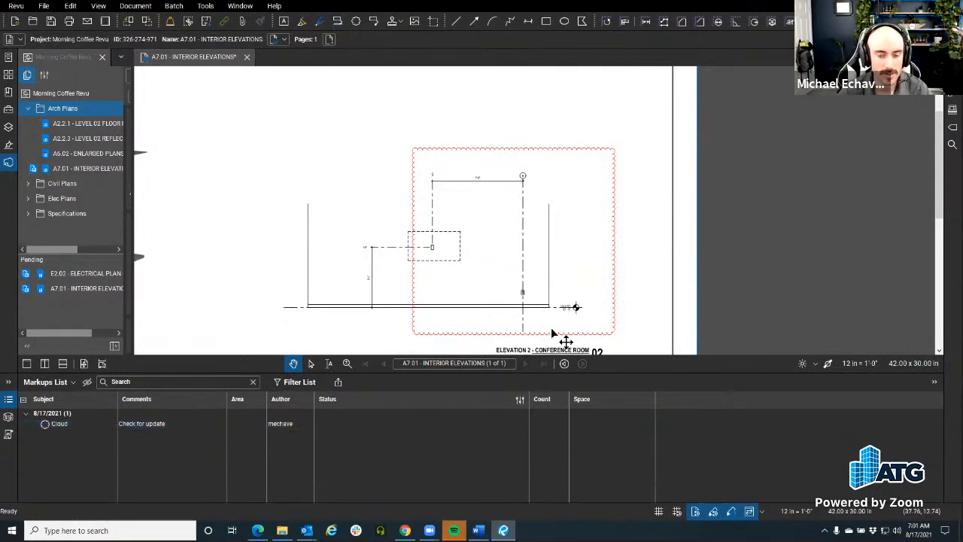
pyautogui.press('ctrl')
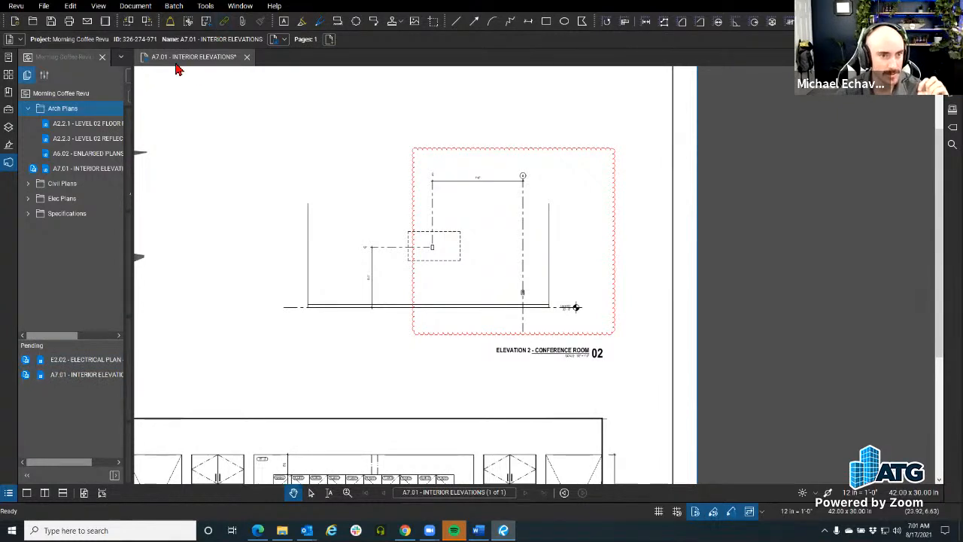
# Open the A7.01 tab's Studio menu with Check In and Undo Checkout
pyautogui.click(150, 62)
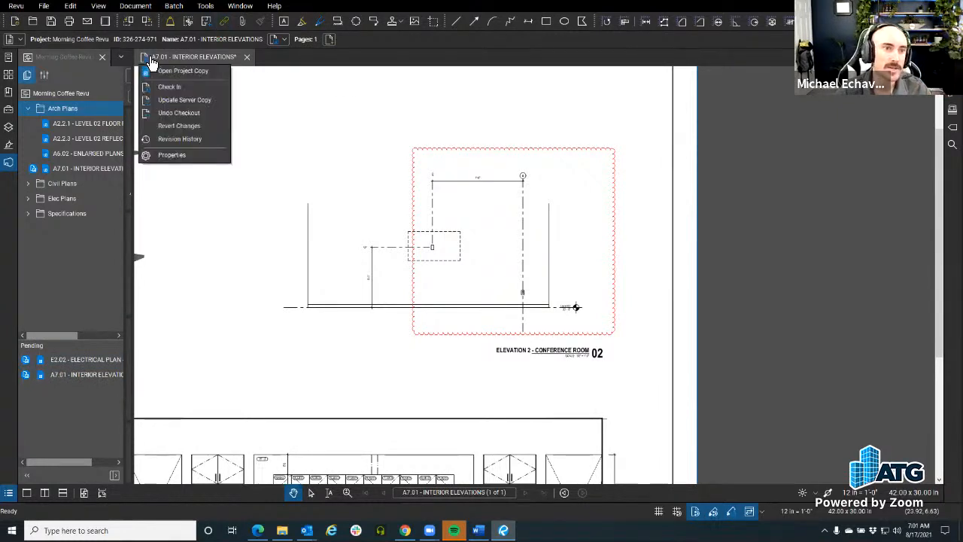
pyautogui.click(197, 60)
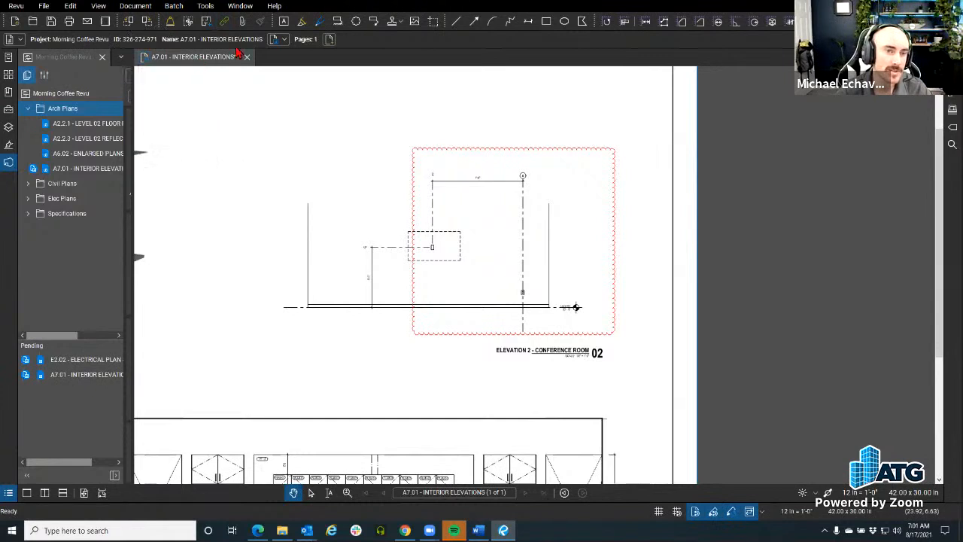
pyautogui.click(147, 67)
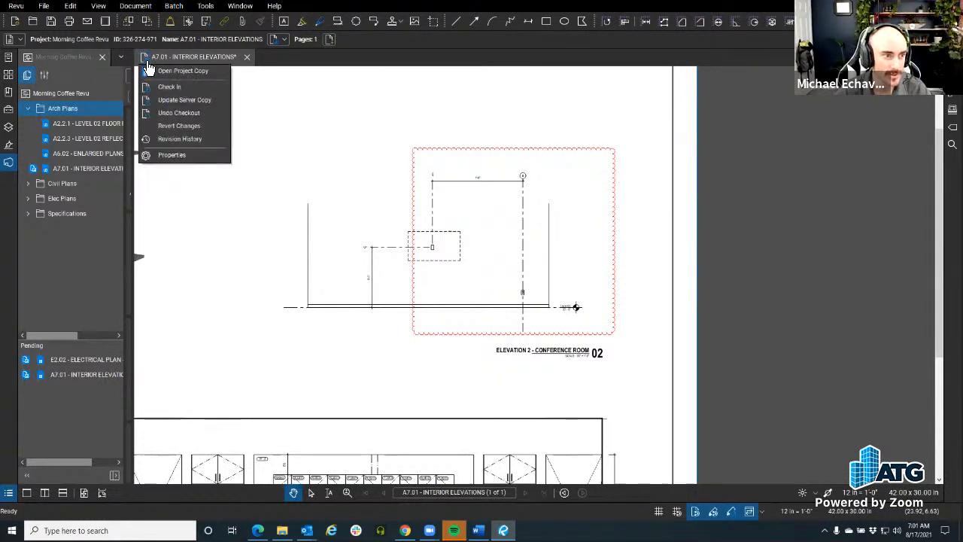
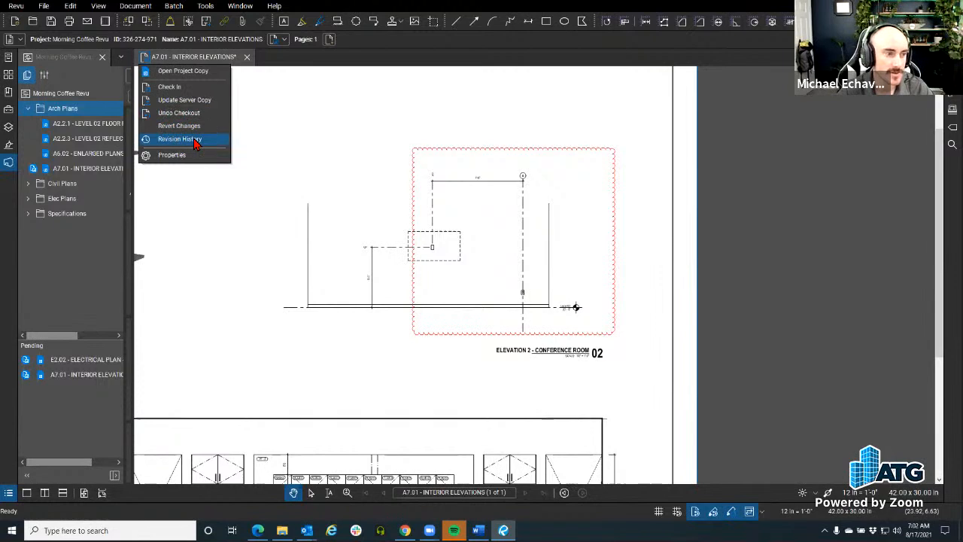
# Check A7.01 - INTERIOR ELEVATIONS in with the comment 'Update Location Please' and close its tab
pyautogui.click(173, 94)
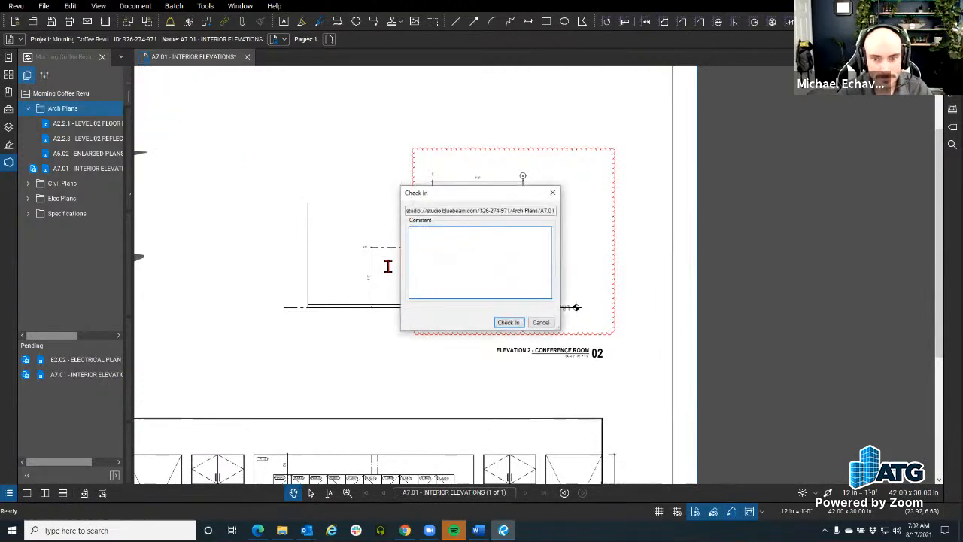
pyautogui.write('Upd')
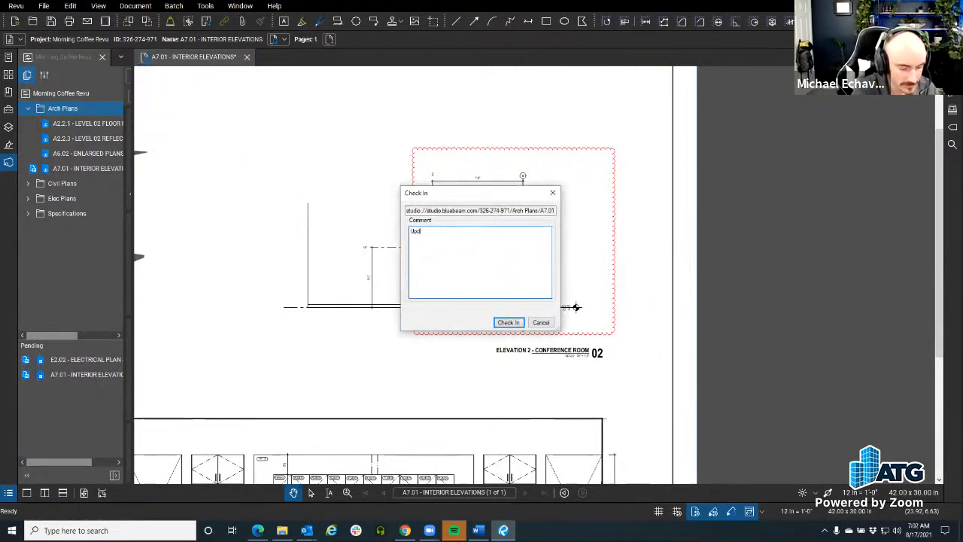
pyautogui.write('ate Location PLease')
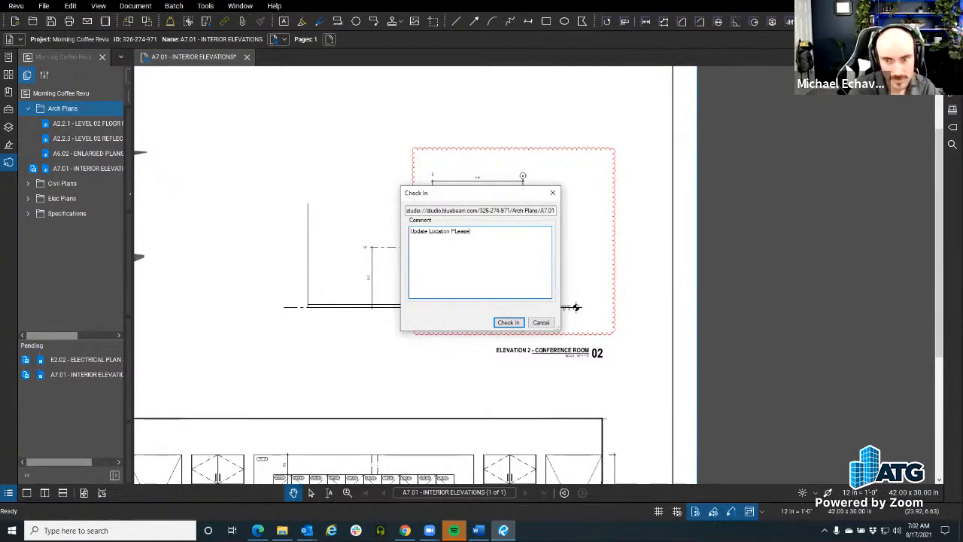
pyautogui.press('BackSpace')
pyautogui.press('BackSpace')
pyautogui.press('BackSpace')
pyautogui.write('lease')
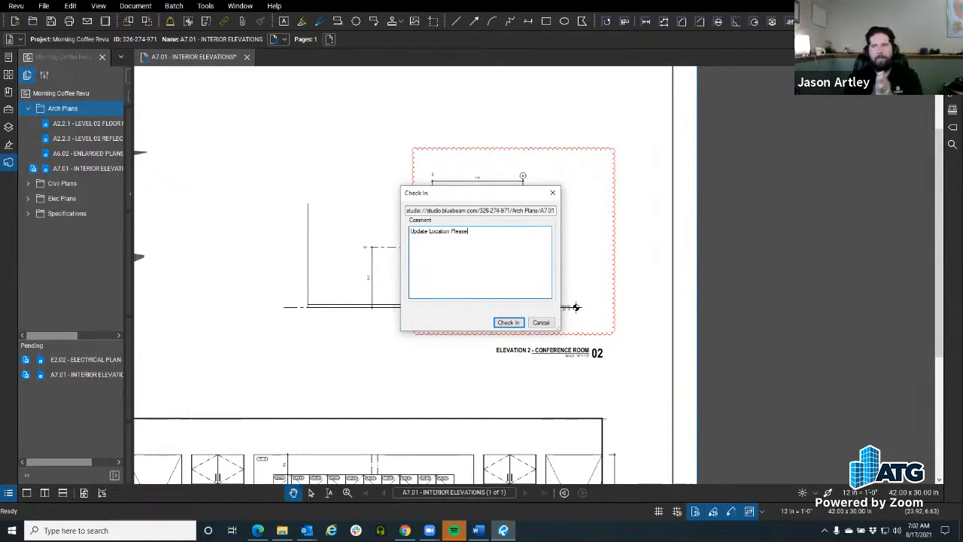
pyautogui.click(508, 324)
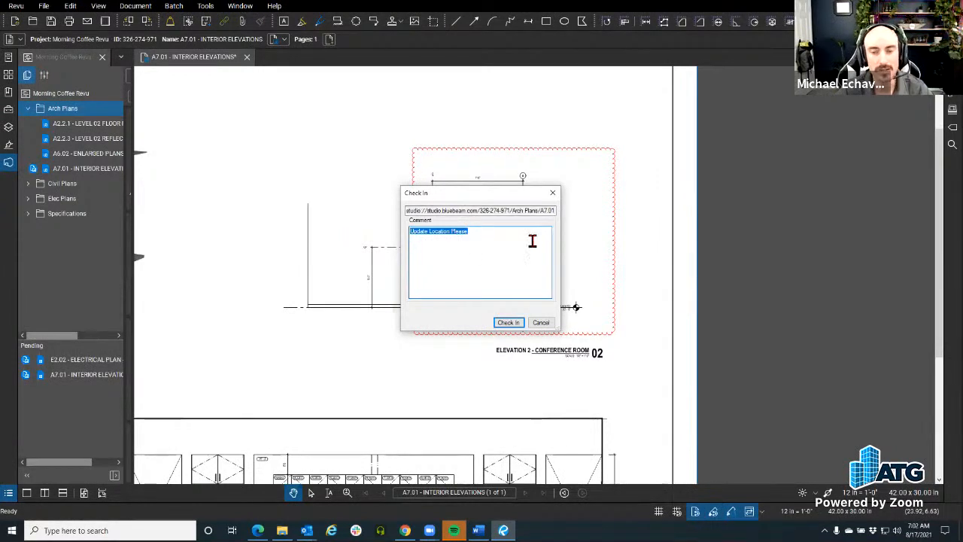
pyautogui.click(506, 324)
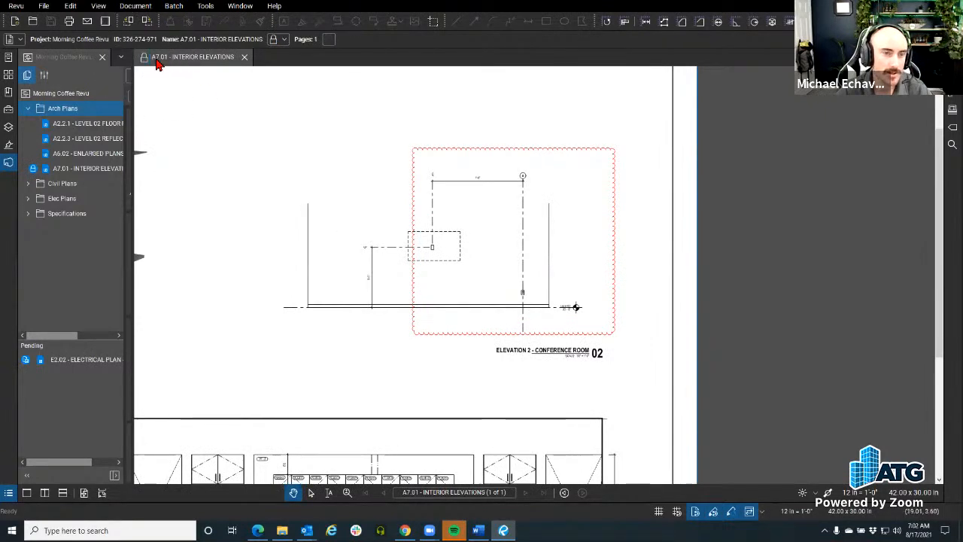
pyautogui.click(244, 59)
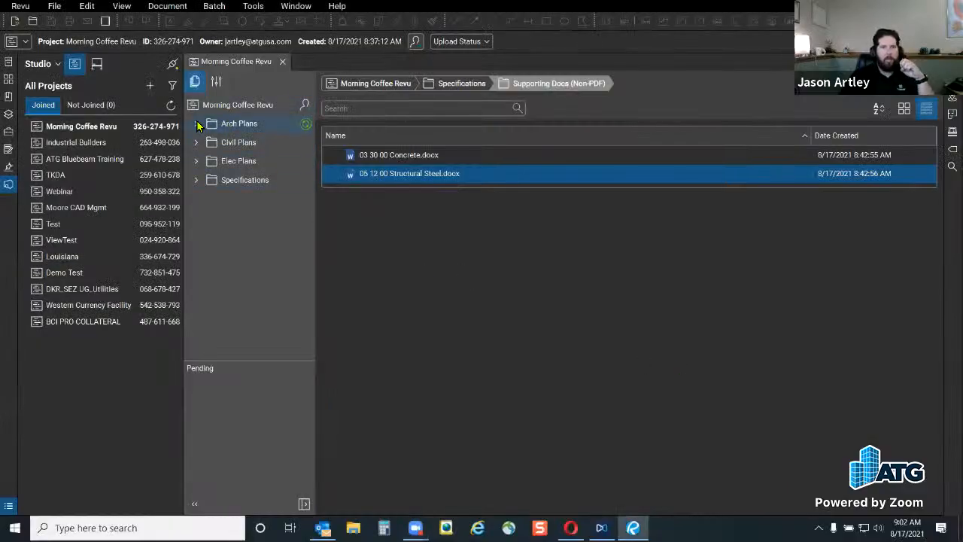
# Expand Arch Plans and show the Revision History of A7.01 - INTERIOR ELEVATIONS.pdf
pyautogui.click(196, 123)
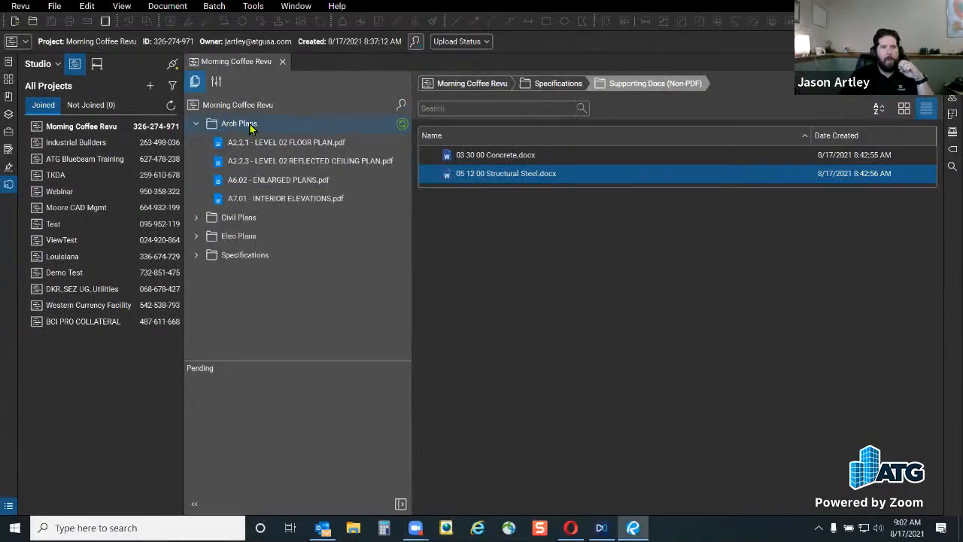
pyautogui.click(292, 202)
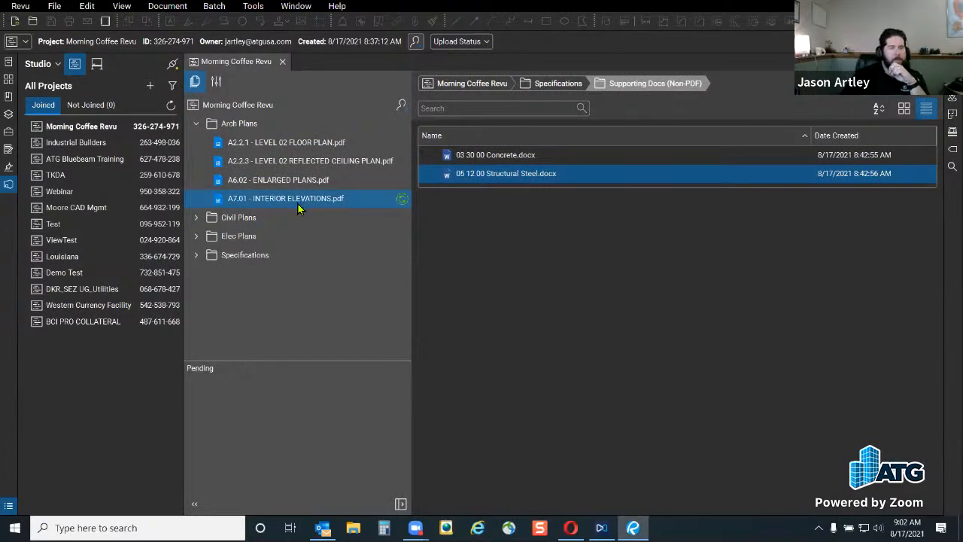
pyautogui.moveTo(299, 210)
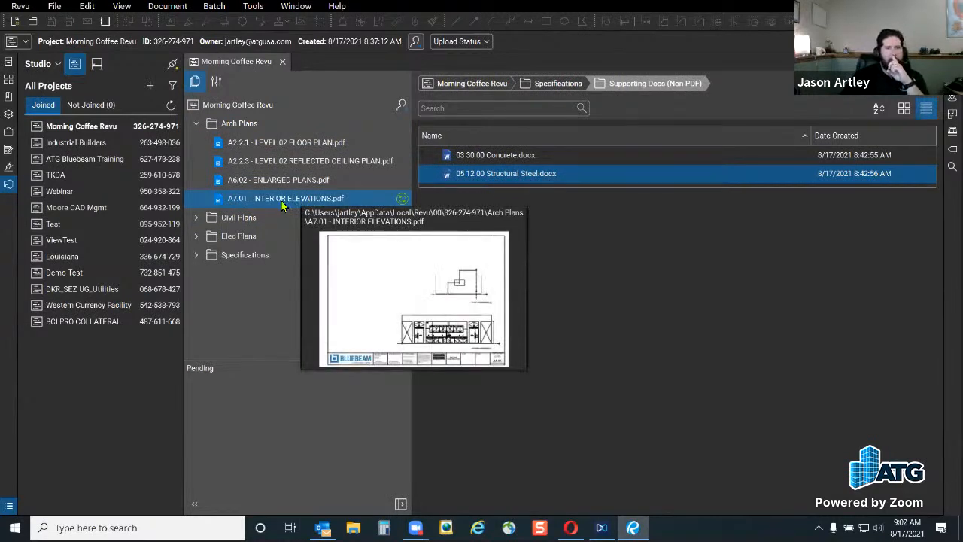
pyautogui.rightClick(281, 201)
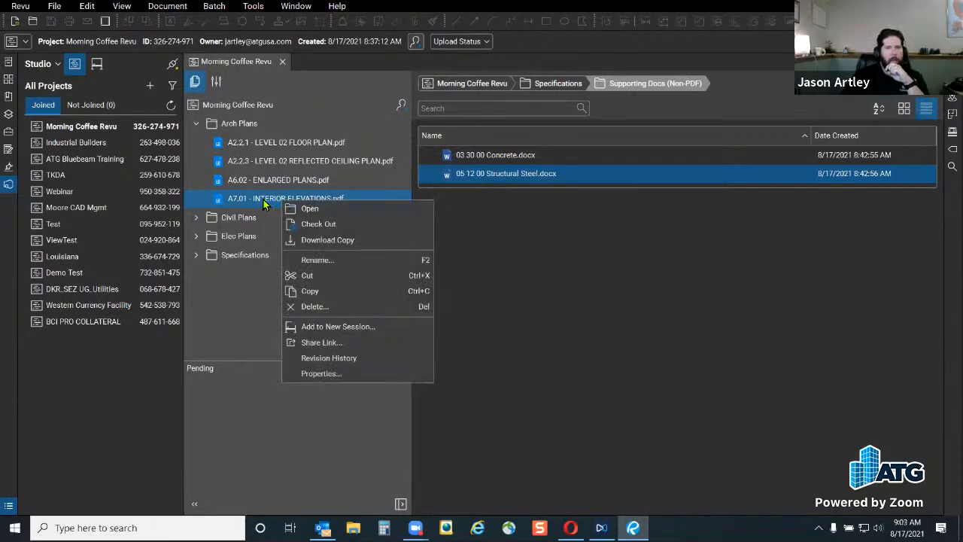
pyautogui.click(371, 361)
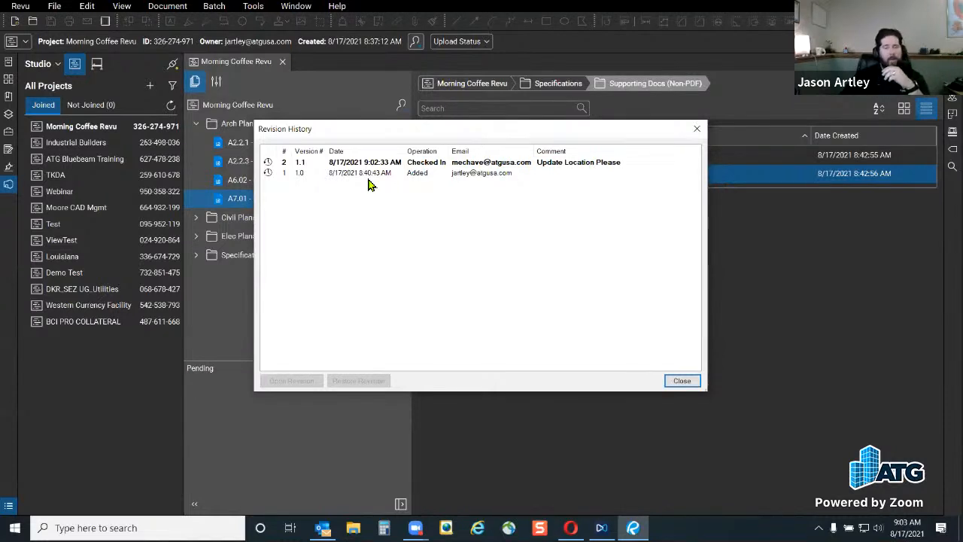
# Inspect the original version 1.0 entry, then close the A7.01 Revision History dialog
pyautogui.click(346, 172)
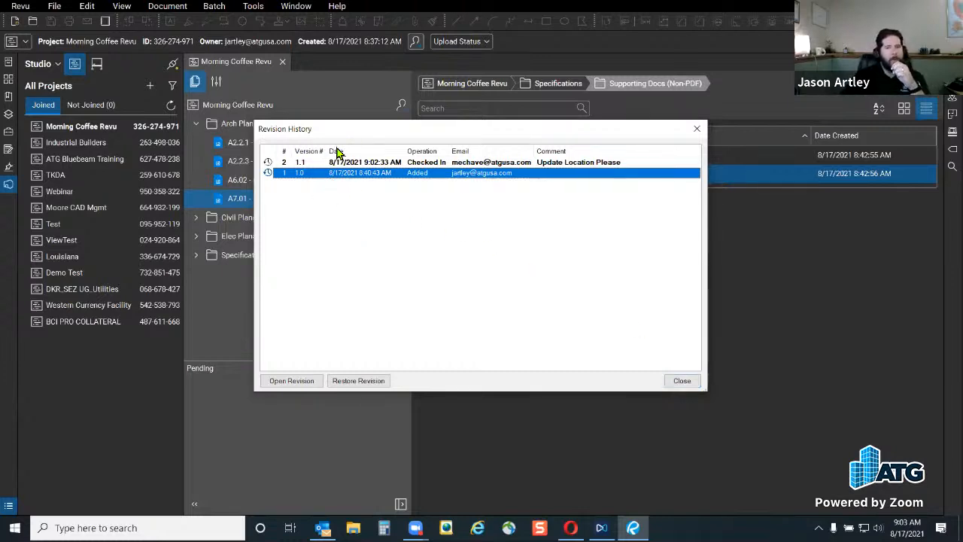
pyautogui.click(679, 381)
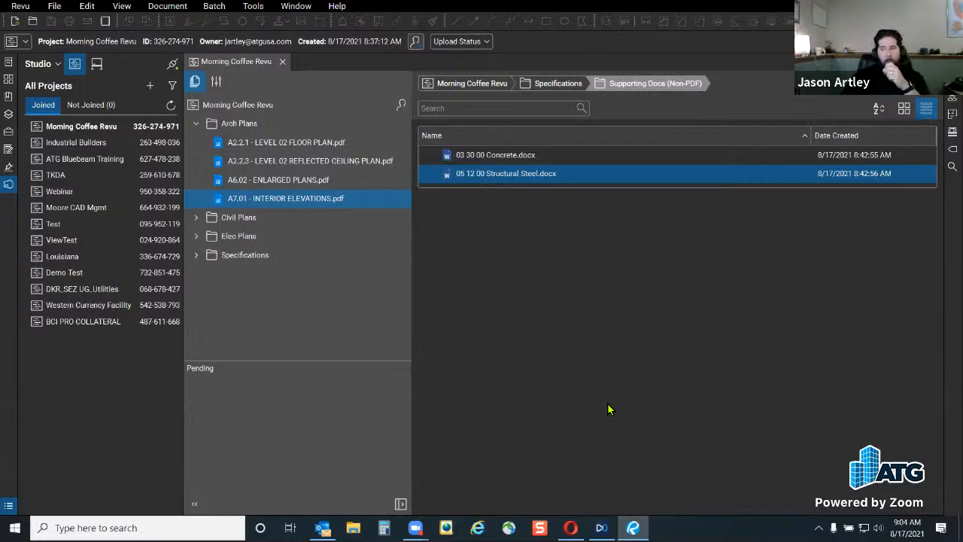
# Collapse Arch Plans, expand Elec Plans and check out E2.02 - ELECTRICAL PLAN - LEVEL 2.pdf
pyautogui.click(196, 128)
pyautogui.click(195, 160)
pyautogui.click(301, 180)
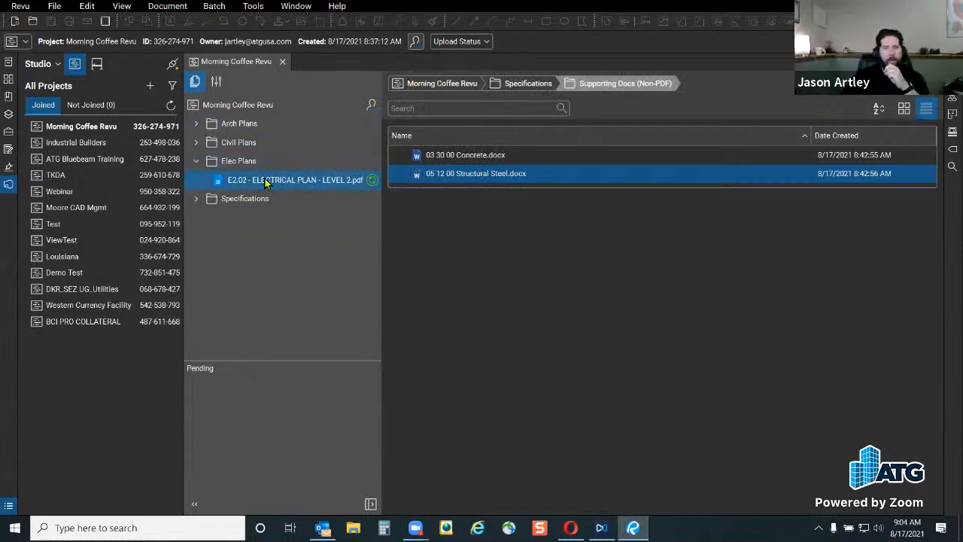
pyautogui.rightClick(265, 182)
pyautogui.click(233, 160)
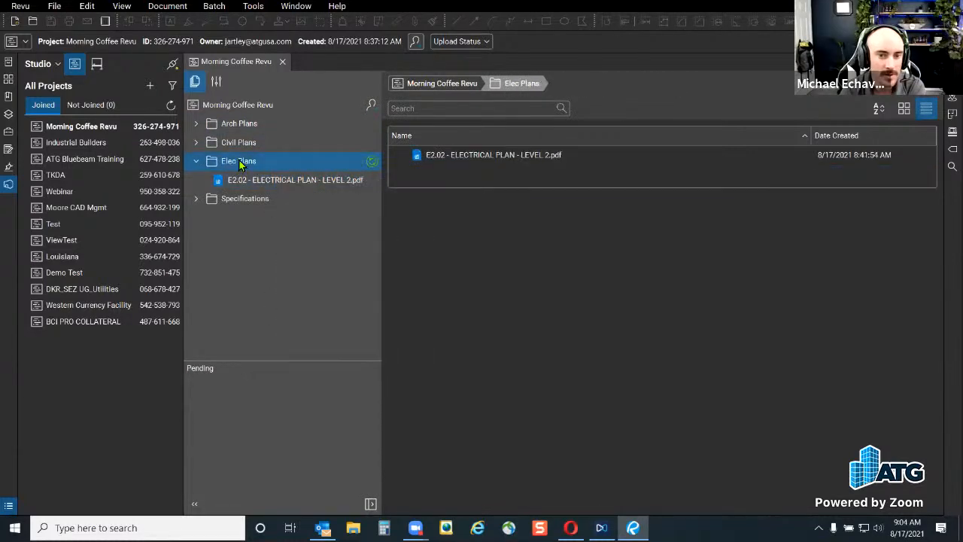
pyautogui.rightClick(434, 158)
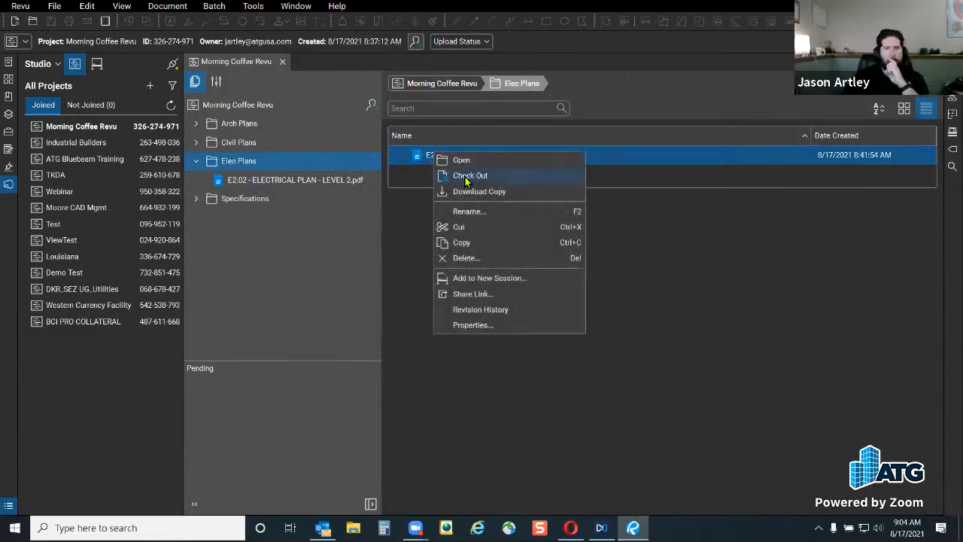
pyautogui.click(237, 174)
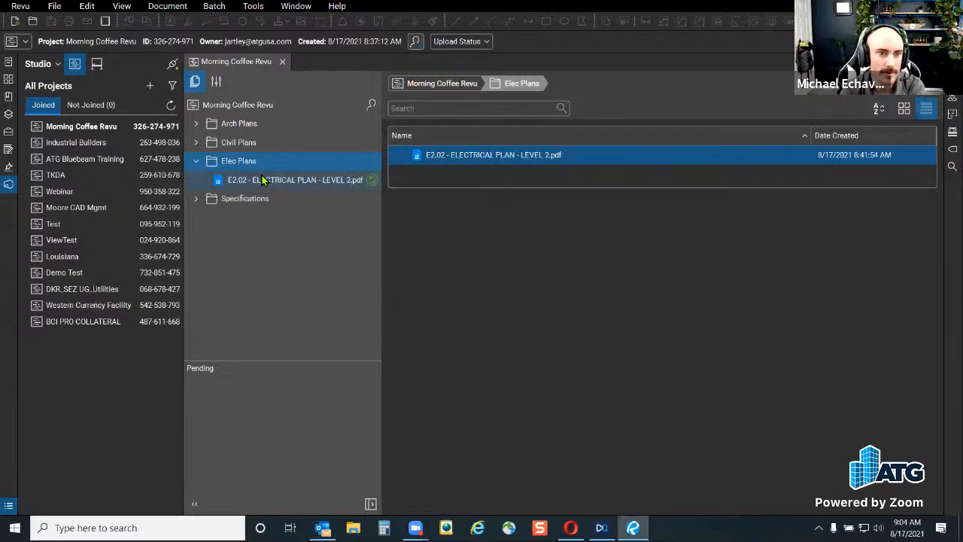
# Cancel going offline, then close and reopen the Morning Coffee Revu project
pyautogui.click(173, 66)
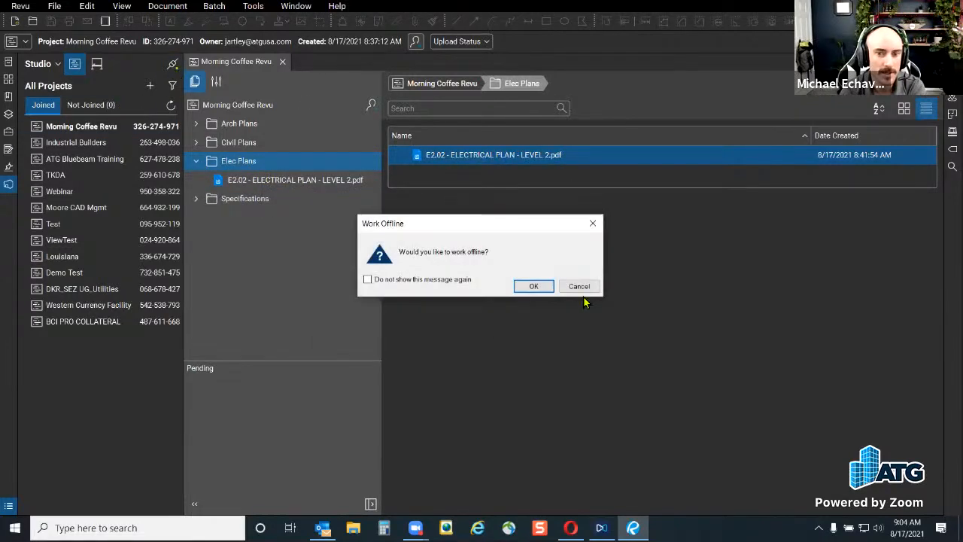
pyautogui.click(563, 283)
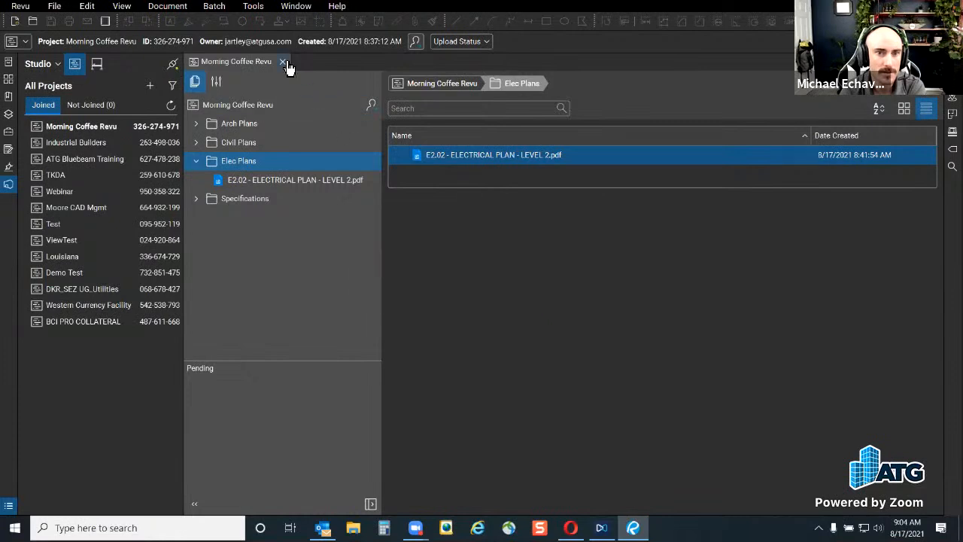
pyautogui.click(283, 62)
pyautogui.click(172, 65)
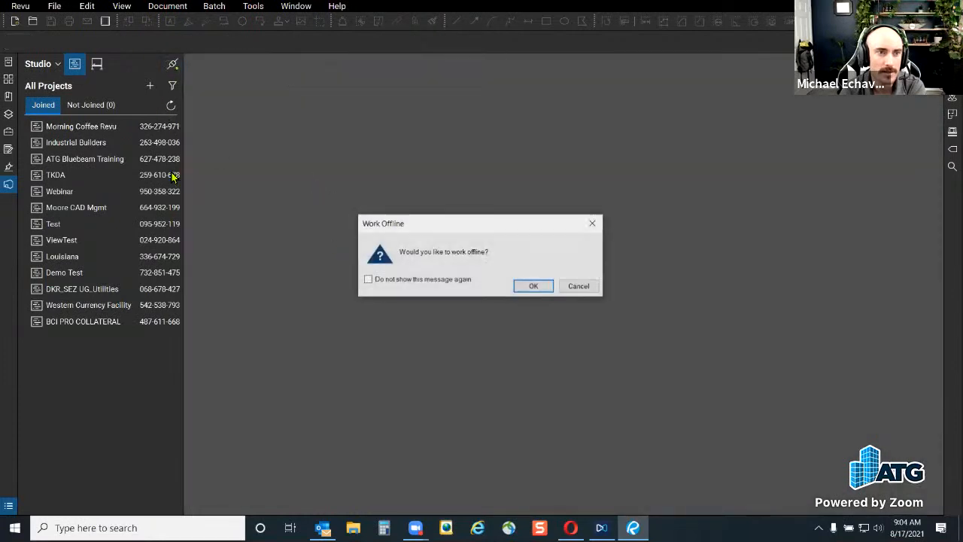
pyautogui.click(538, 285)
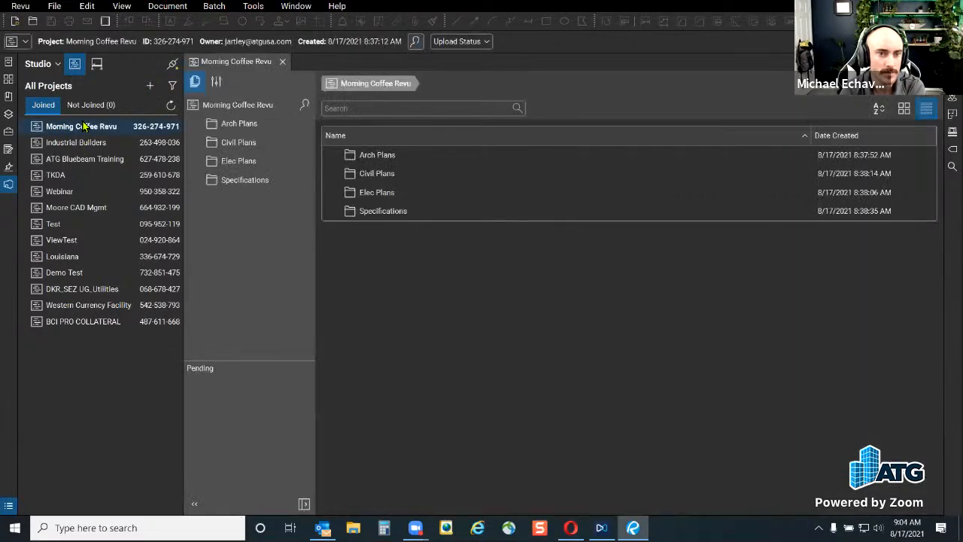
# Expand Elec Plans and Civil Plans and check E2.02's checked-out status
pyautogui.click(198, 161)
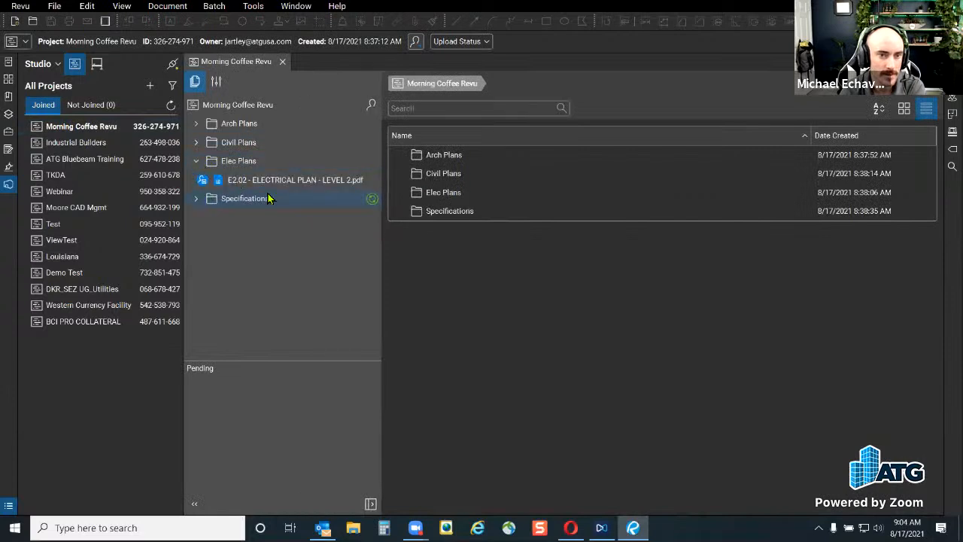
pyautogui.click(203, 183)
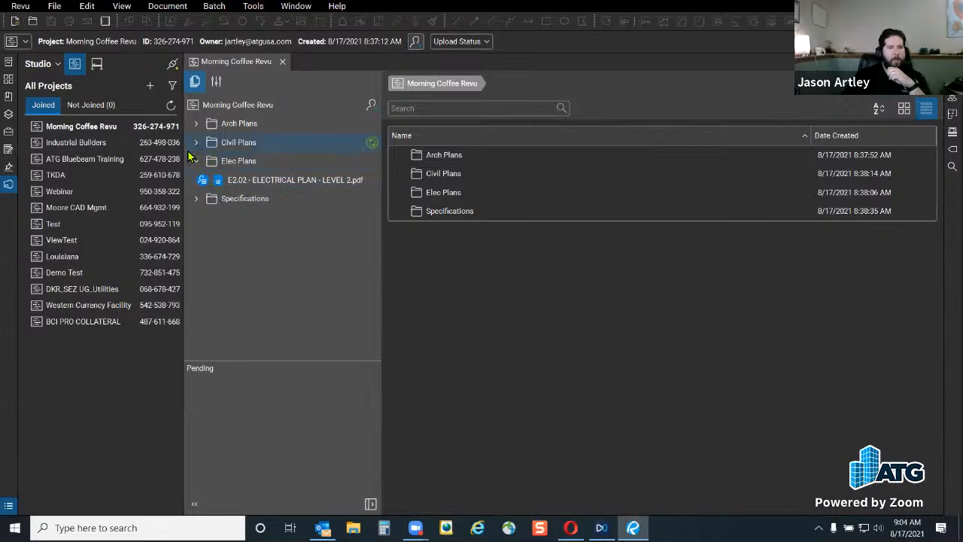
pyautogui.click(196, 142)
pyautogui.press('ctrl')
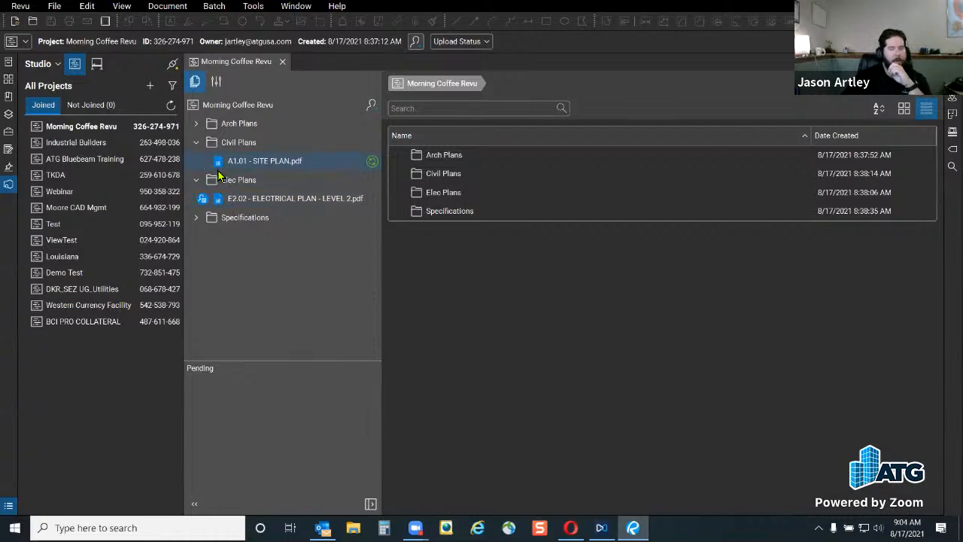
pyautogui.moveTo(201, 205)
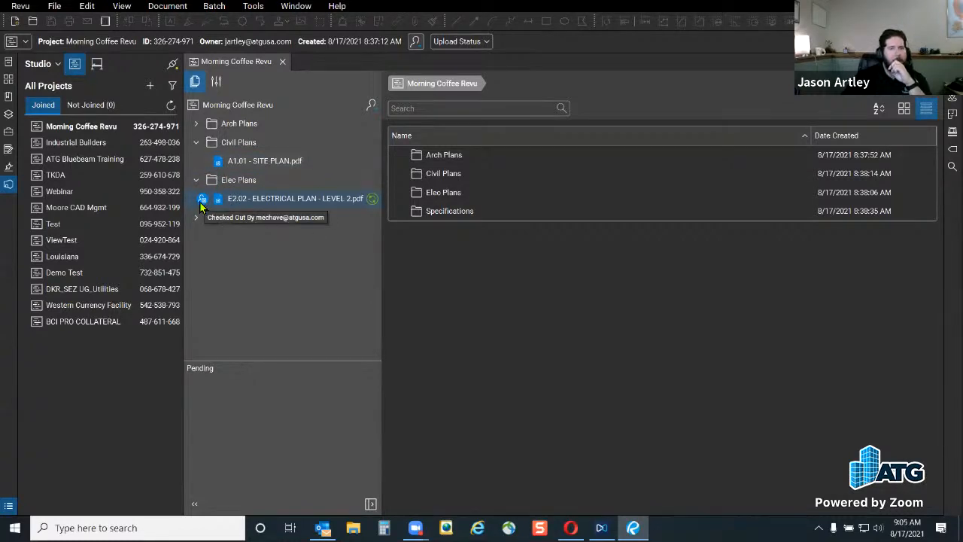
# Compare the action menus of checked-out E2.02 and A1.01 - SITE PLAN, then collapse Elec Plans
pyautogui.rightClick(255, 199)
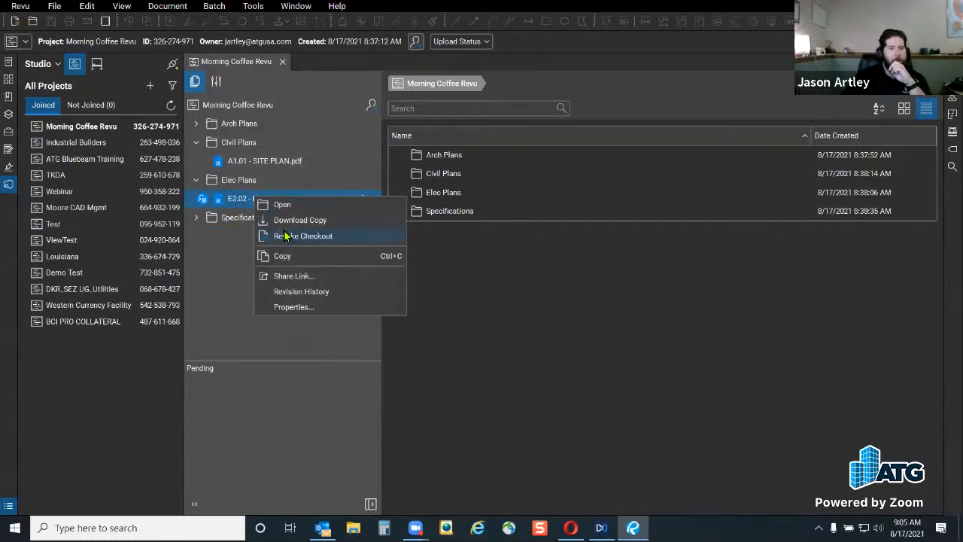
pyautogui.rightClick(265, 161)
pyautogui.rightClick(232, 200)
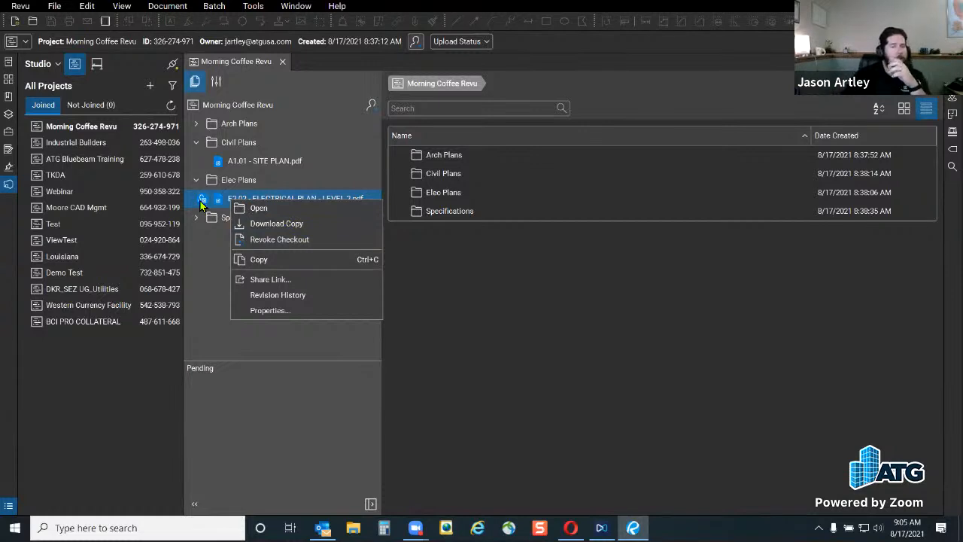
pyautogui.click(196, 274)
pyautogui.moveTo(203, 200)
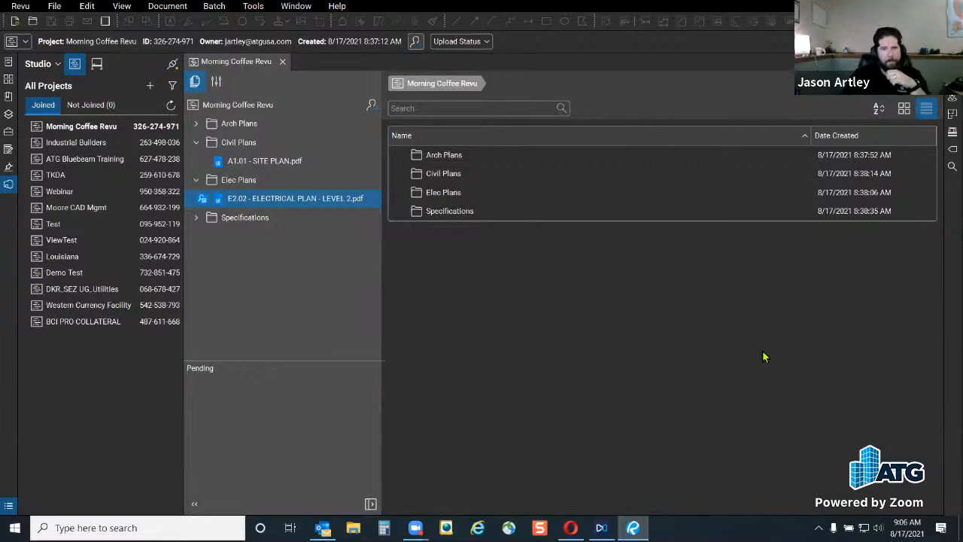
pyautogui.click(195, 180)
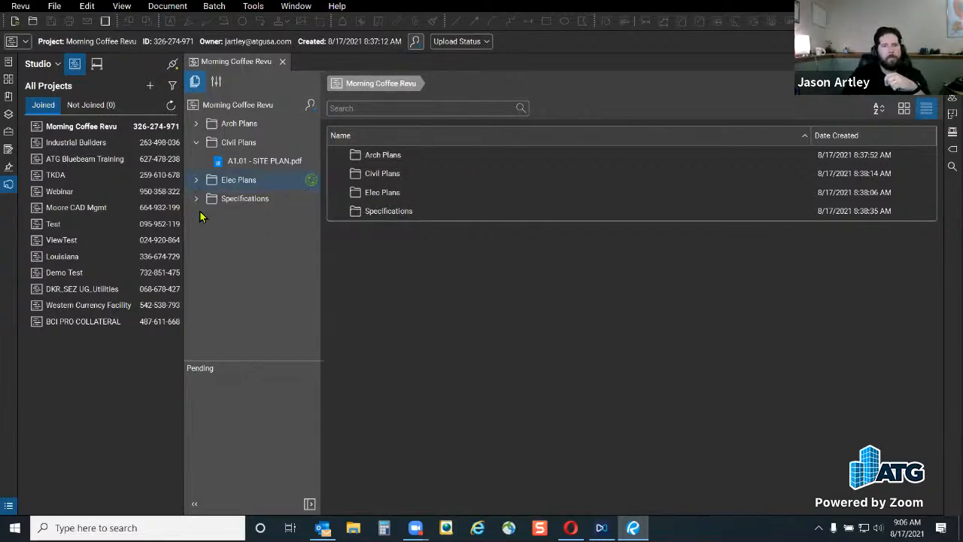
# Collapse Civil Plans and close the Morning Coffee Revu project tab
pyautogui.click(196, 142)
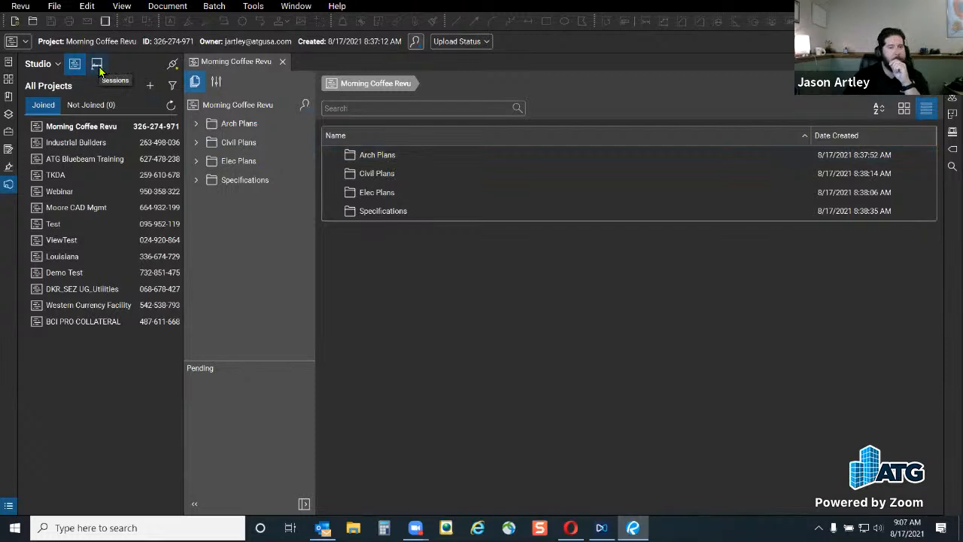
pyautogui.click(282, 63)
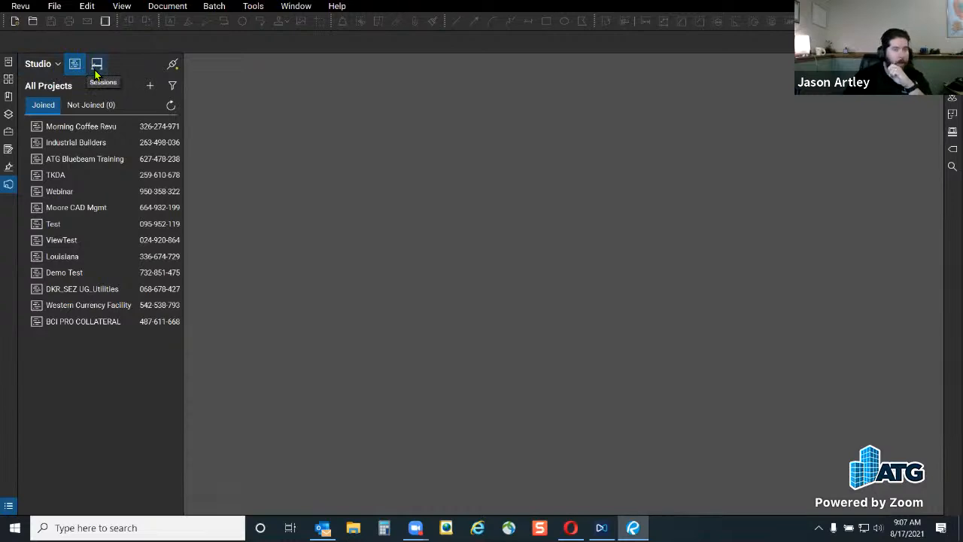
# Show all sessions and join the Morning Coffee Revu session
pyautogui.click(96, 68)
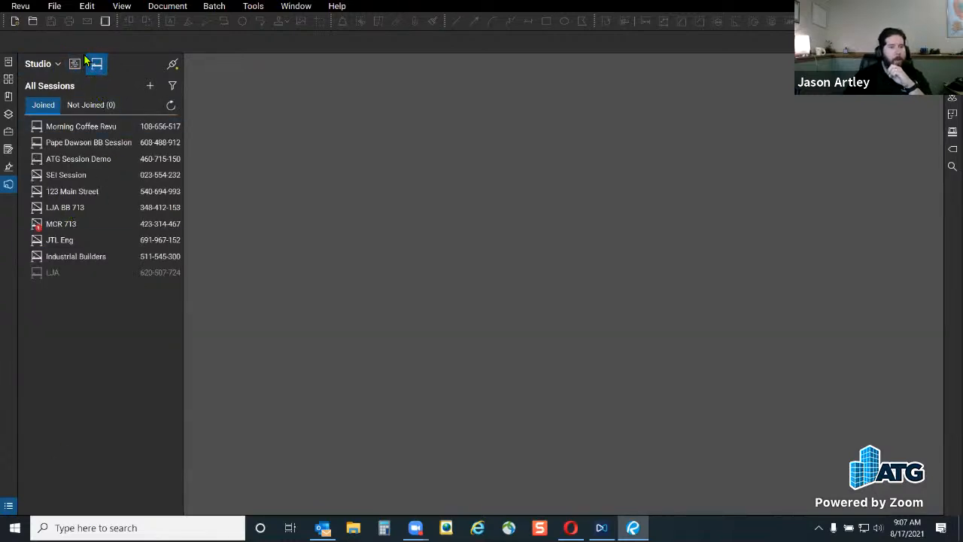
pyautogui.click(172, 86)
pyautogui.click(150, 86)
pyautogui.press('ctrl')
pyautogui.click(97, 347)
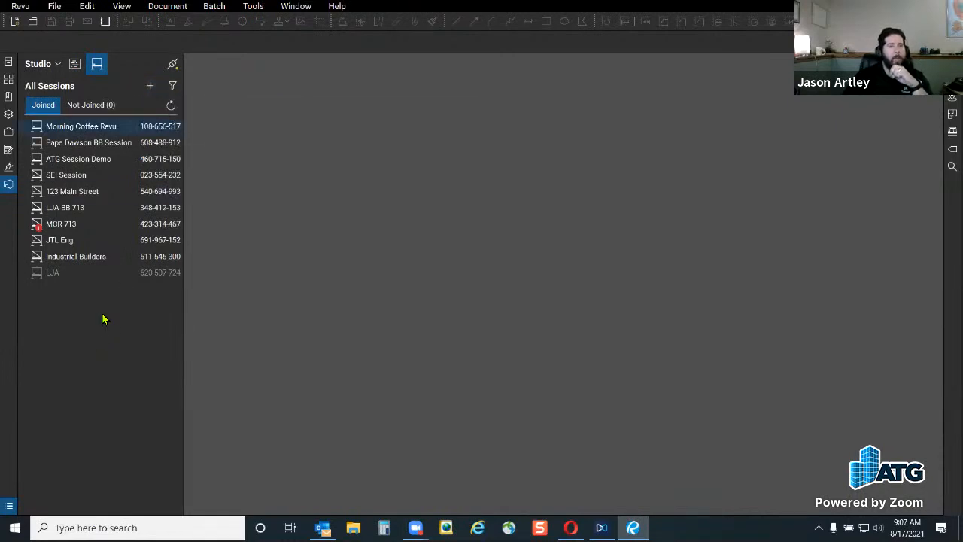
pyautogui.doubleClick(97, 129)
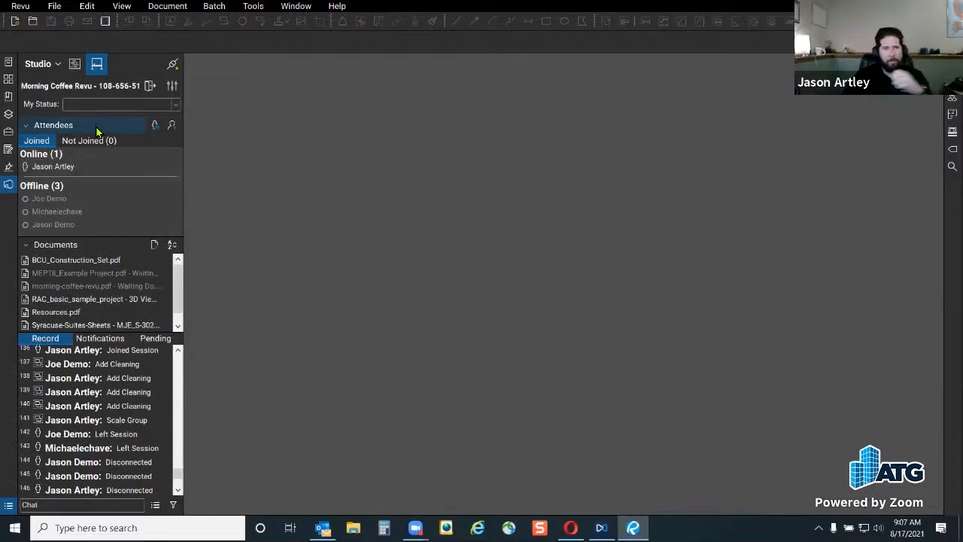
# Set my attendee status to Reviewing and enlarge the panel to show all seven documents
pyautogui.press('ctrl')
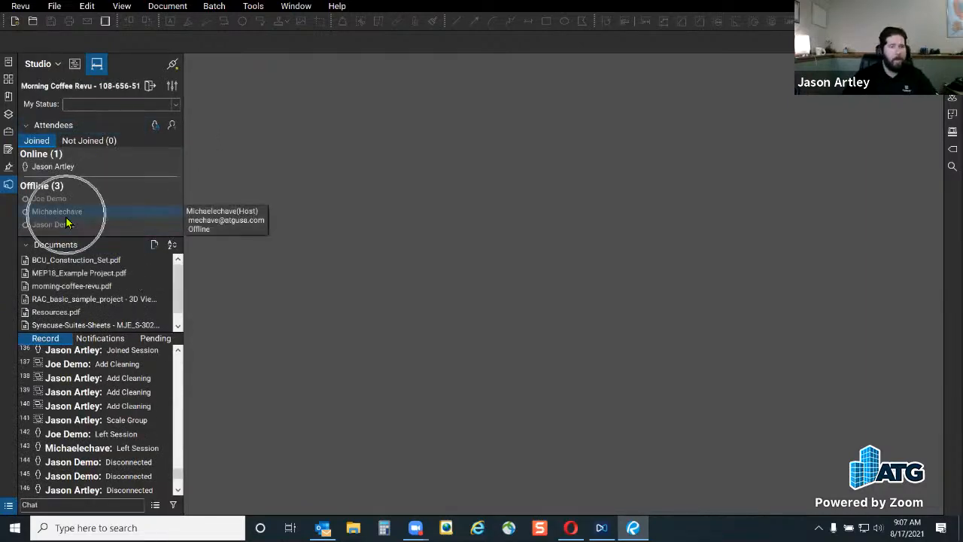
pyautogui.moveTo(101, 240); pyautogui.dragTo(102, 270)
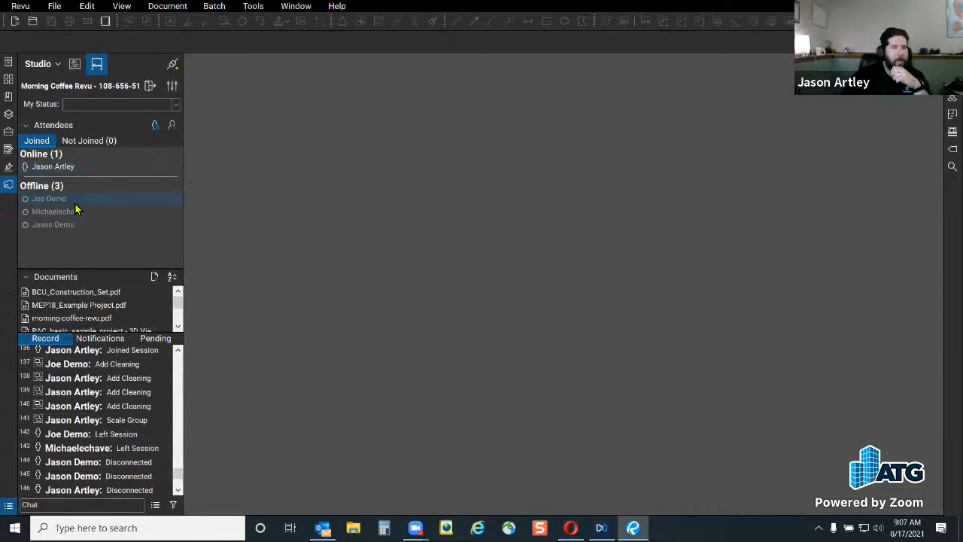
pyautogui.moveTo(98, 204)
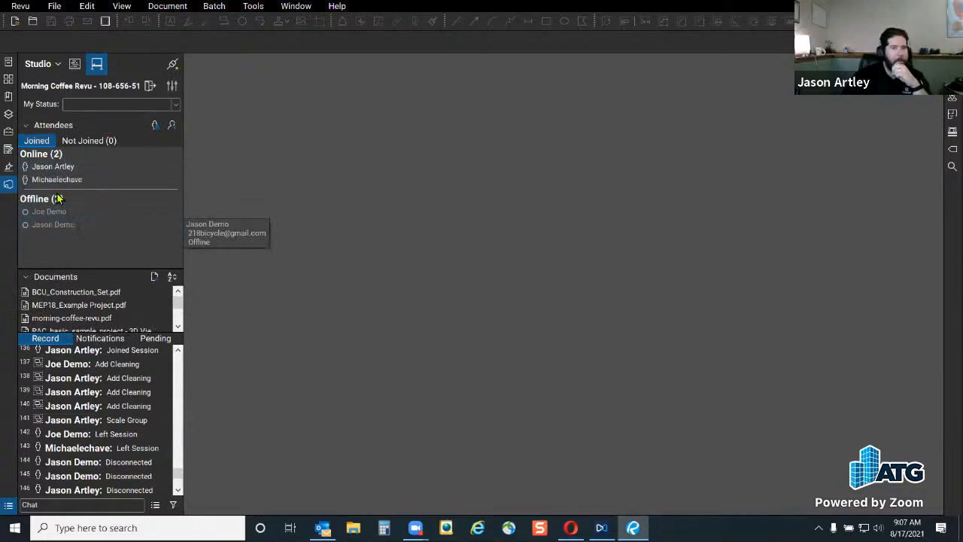
pyautogui.moveTo(63, 185)
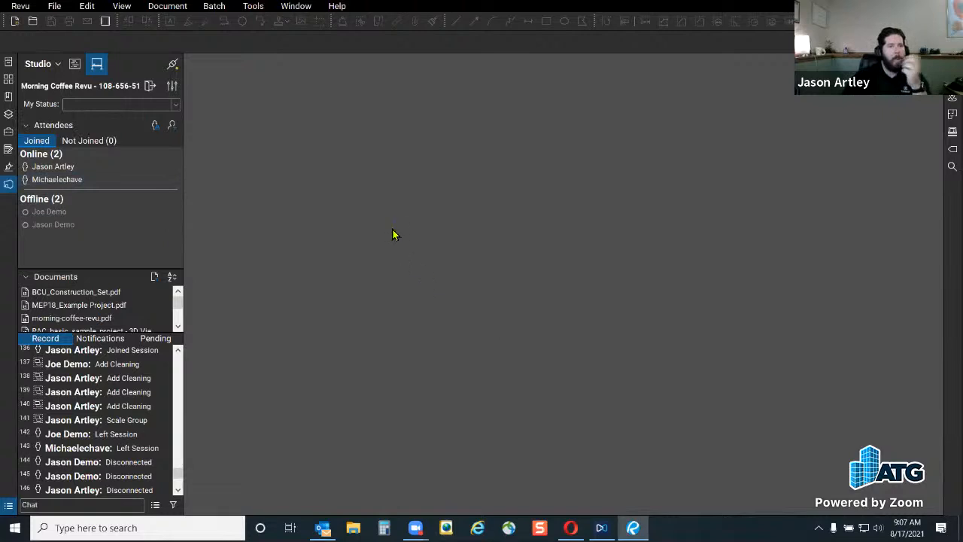
pyautogui.click(179, 105)
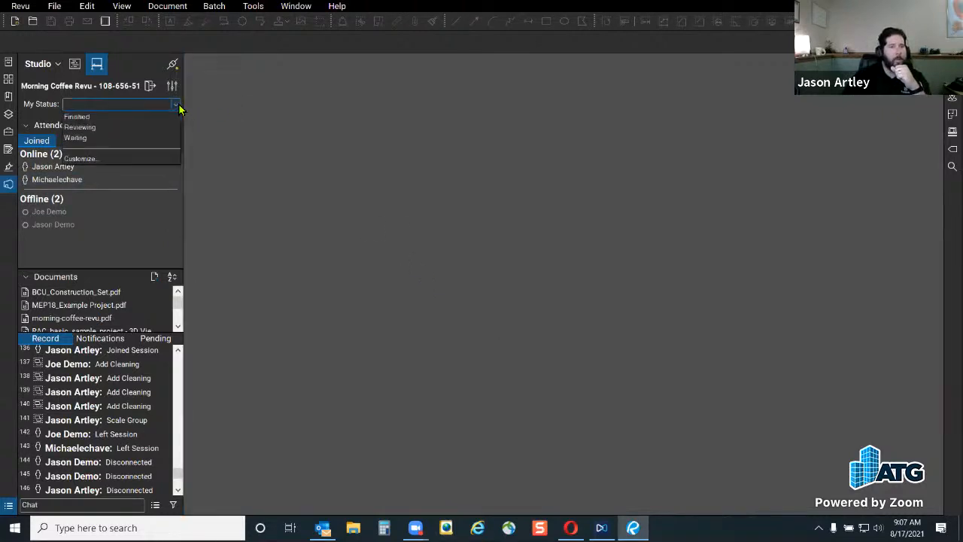
pyautogui.click(83, 128)
pyautogui.moveTo(185, 195); pyautogui.dragTo(233, 198)
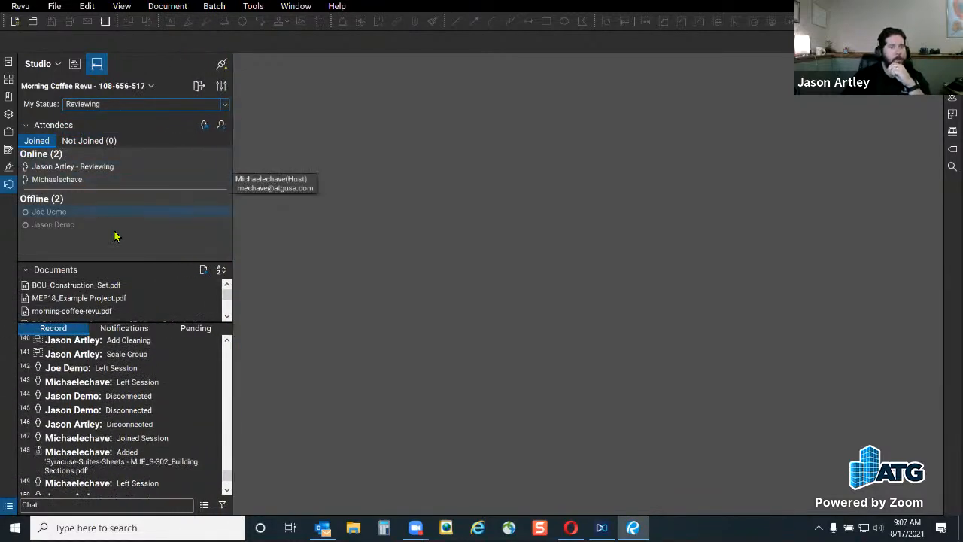
pyautogui.moveTo(140, 345); pyautogui.dragTo(124, 390)
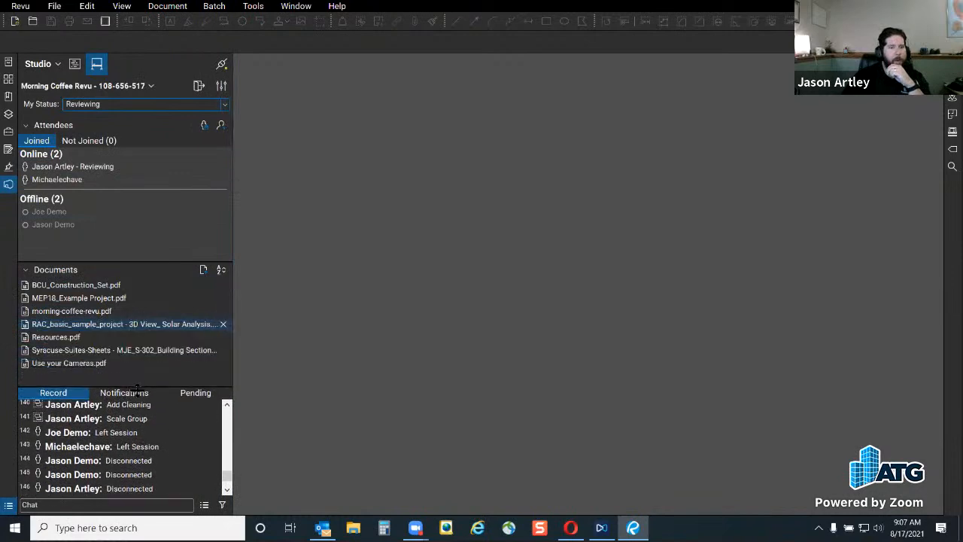
# Open BCU_Construction_Set.pdf and page forward to C1.08 - STRIPING PLAN, page 3 of 6
pyautogui.doubleClick(75, 286)
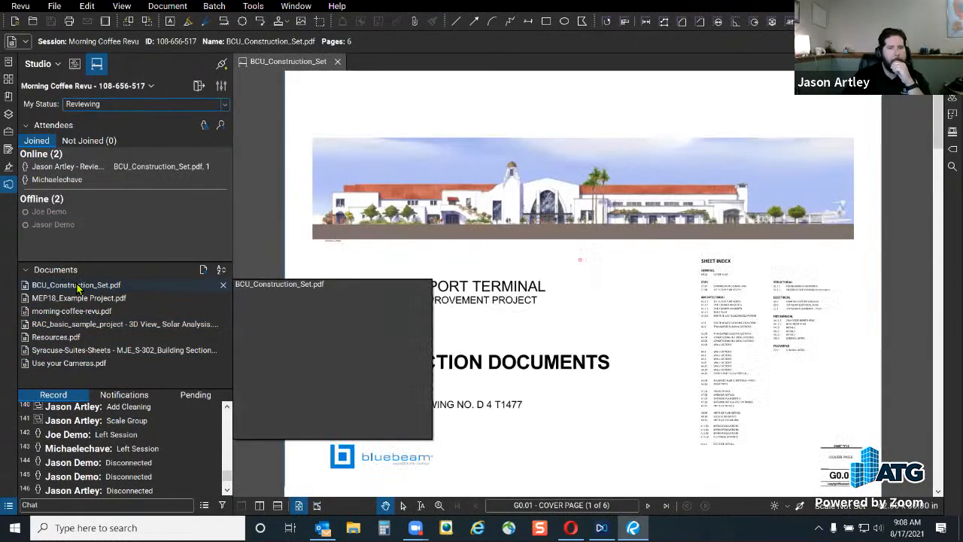
pyautogui.moveTo(602, 340); pyautogui.dragTo(571, 313)
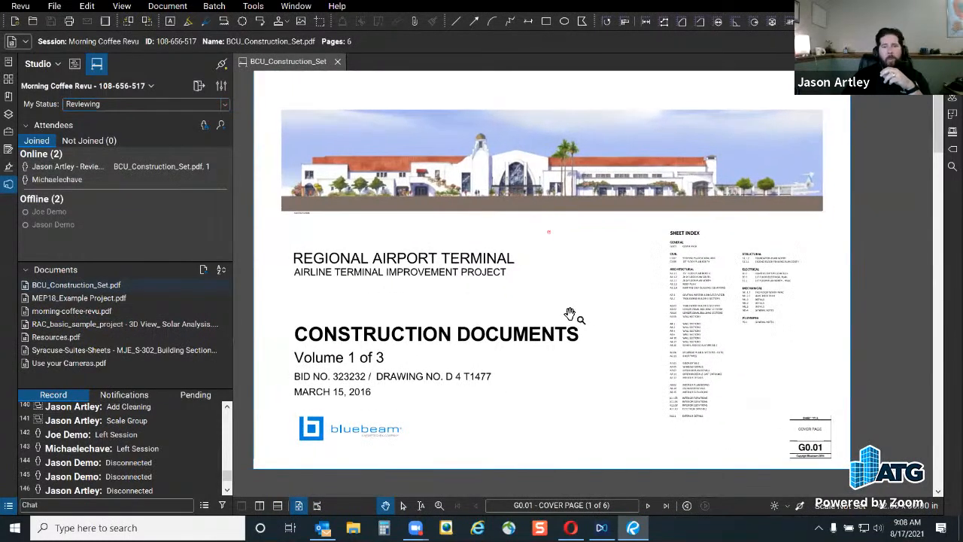
pyautogui.click(645, 509)
pyautogui.click(645, 509)
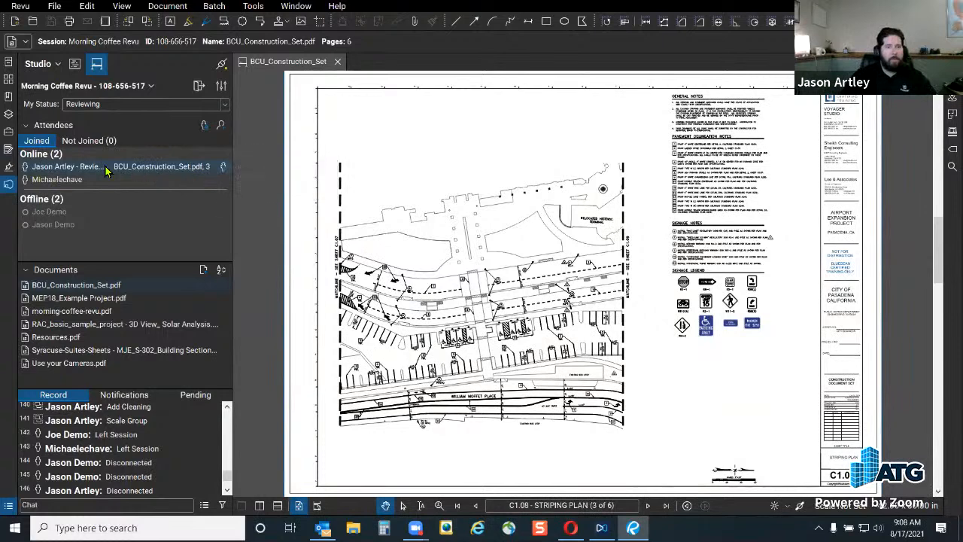
pyautogui.moveTo(166, 168)
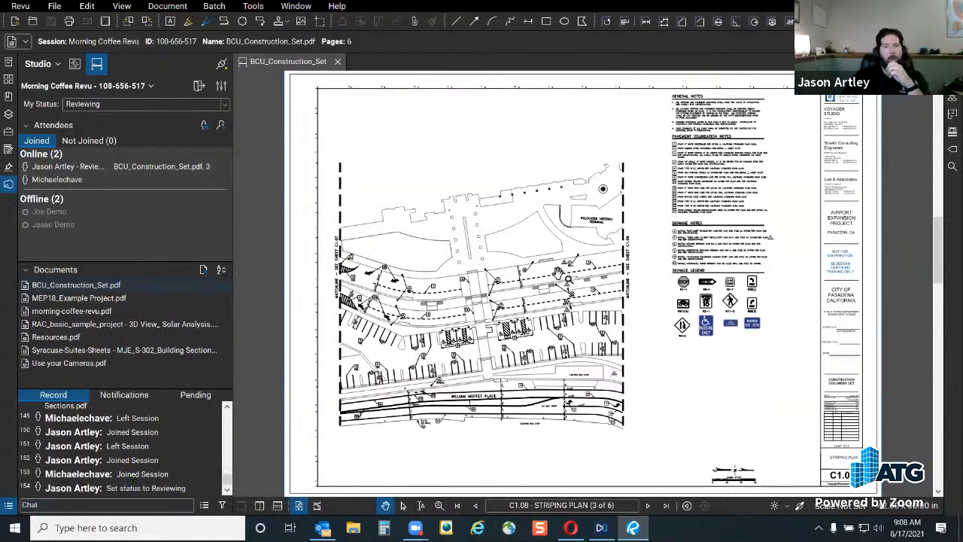
# Cloud the 20.00' dimension in red with the note 'Dimensions should always touch the line!!!!!'
pyautogui.scroll(5, 558, 273)
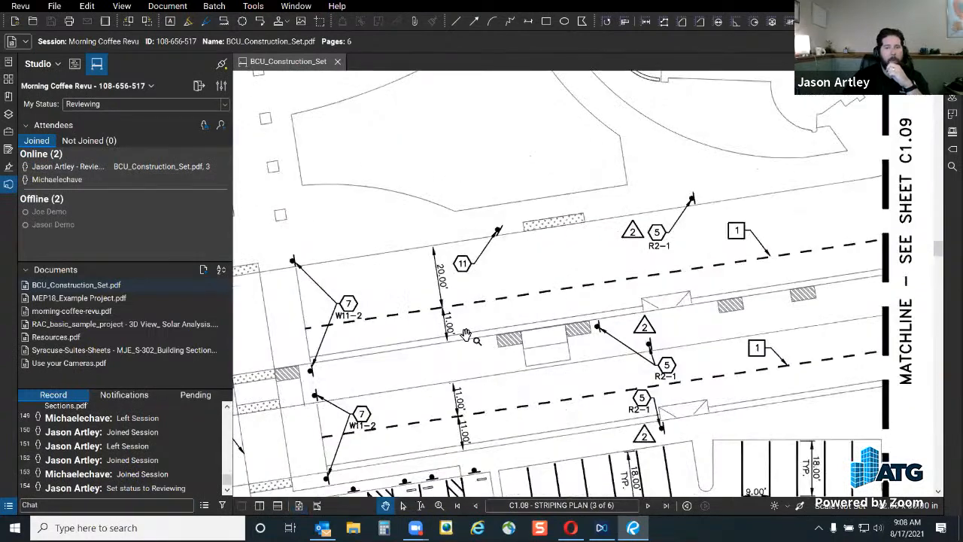
pyautogui.scroll(2, 466, 335)
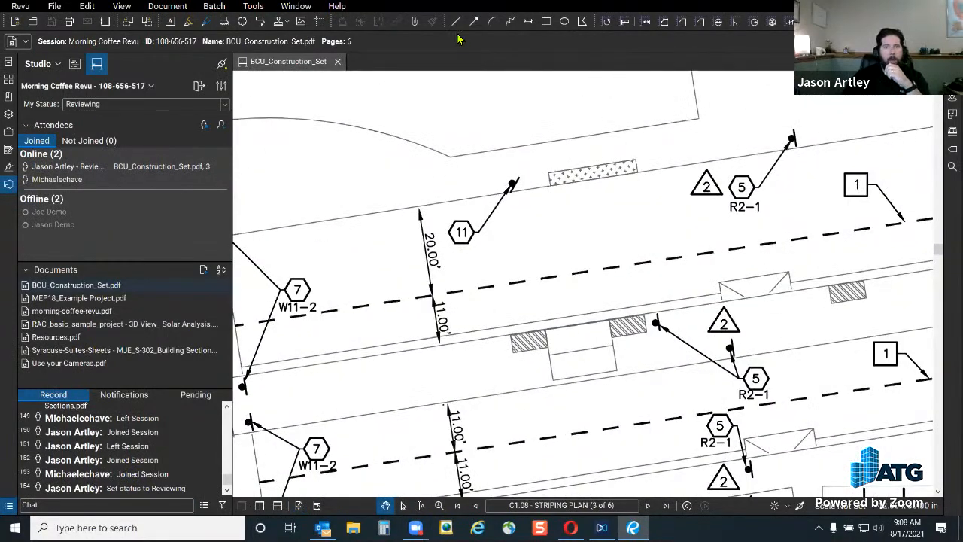
pyautogui.press('c')
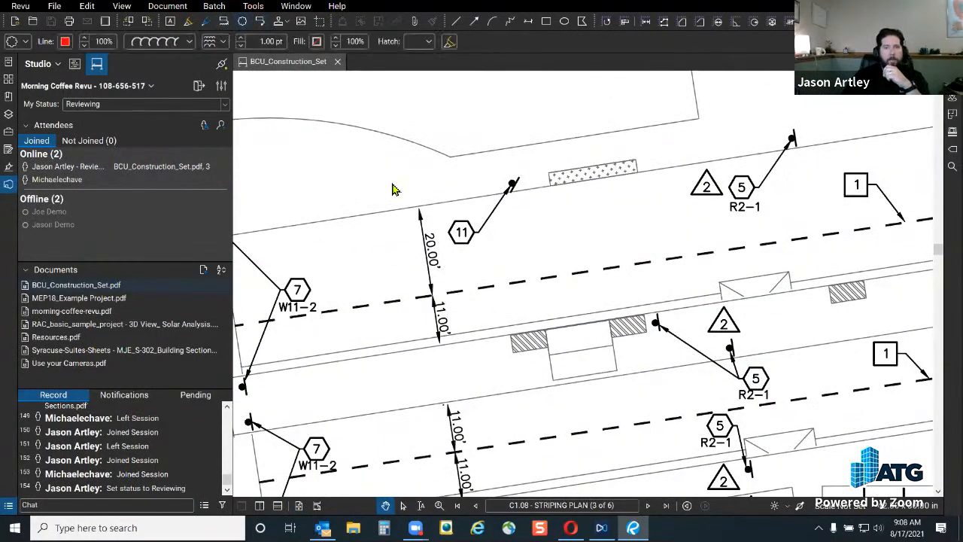
pyautogui.moveTo(390, 179); pyautogui.dragTo(444, 242)
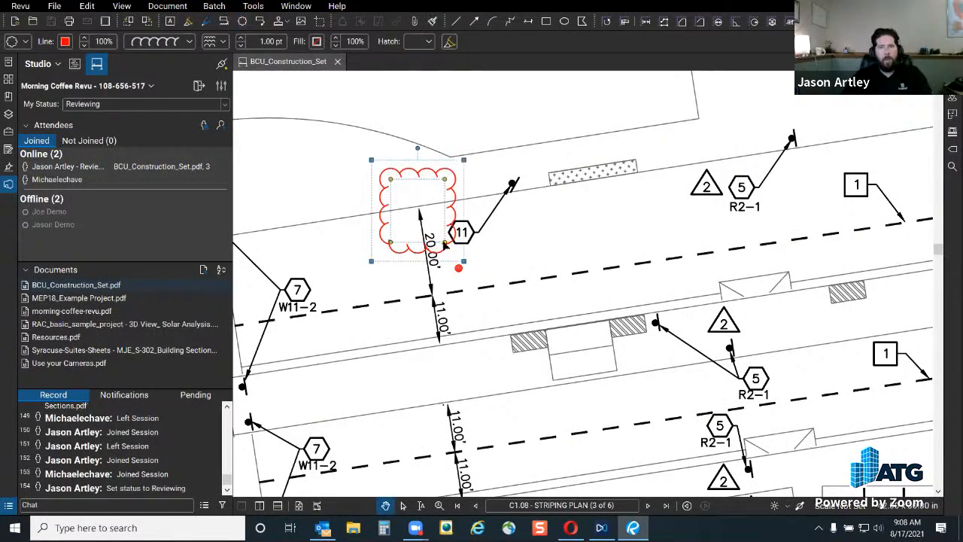
pyautogui.press('Escape')
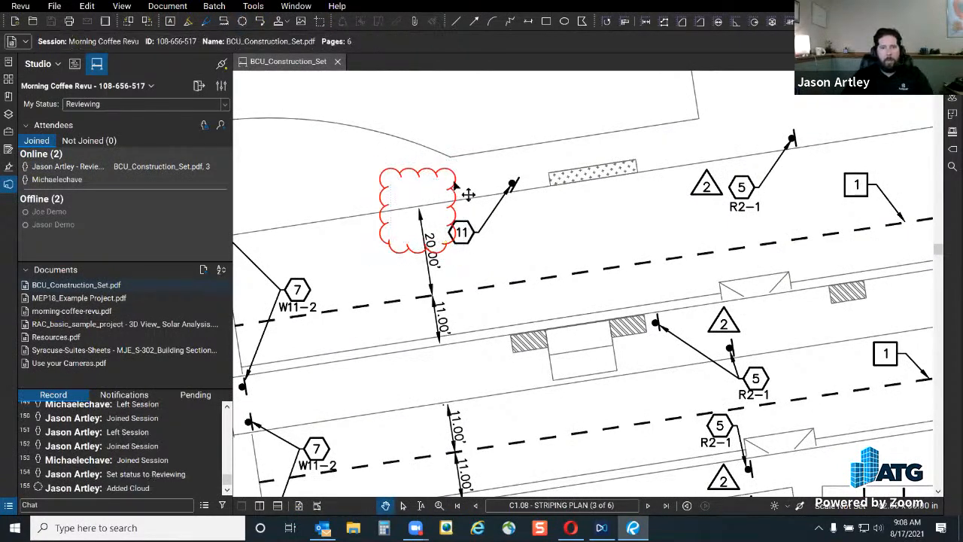
pyautogui.doubleClick(465, 196)
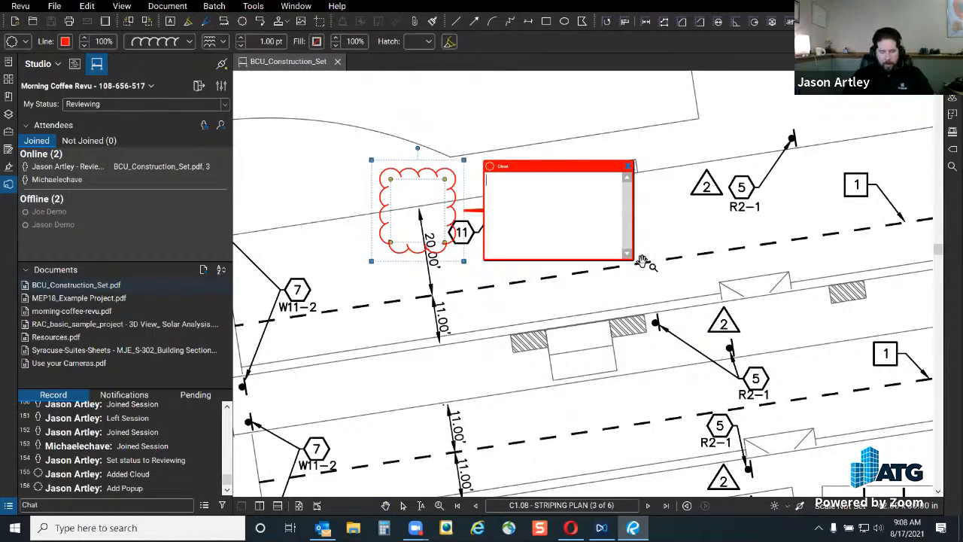
pyautogui.write('Dimensions hsould always touch the line!!!!!')
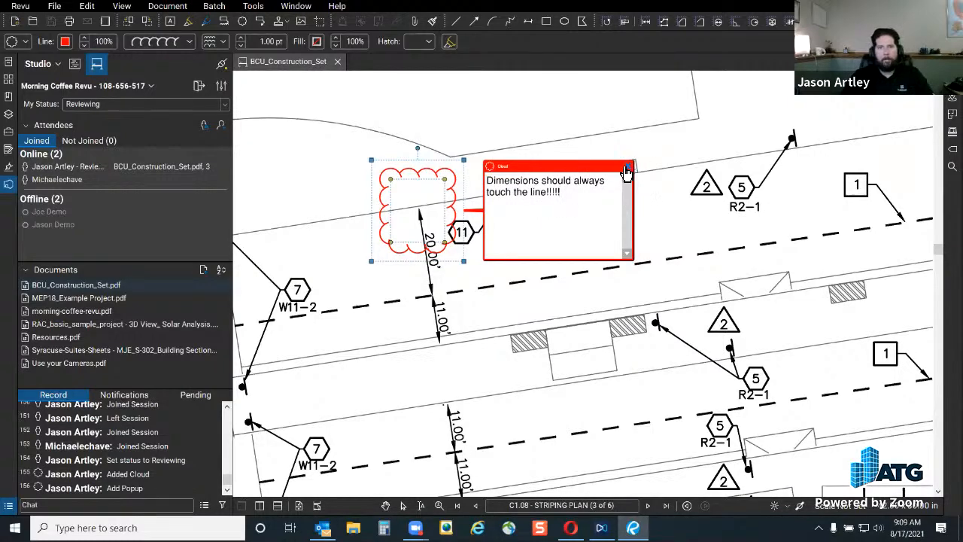
pyautogui.click(628, 167)
# Deselect the cloud and drag the C1.08 plan rightward to reveal more roadway on its left
pyautogui.click(568, 157)
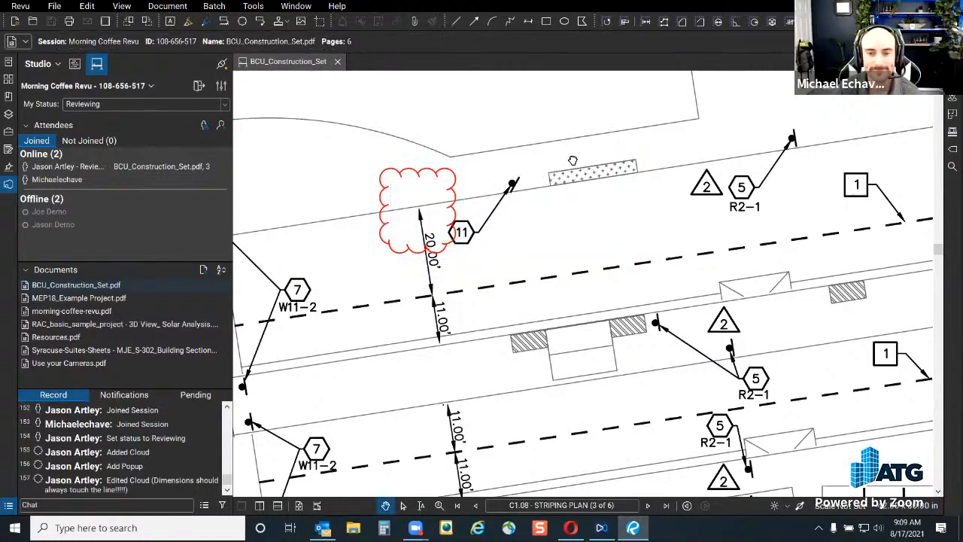
pyautogui.scroll(2, 402, 228)
pyautogui.scroll(2, 397, 242)
pyautogui.scroll(-4, 347, 243)
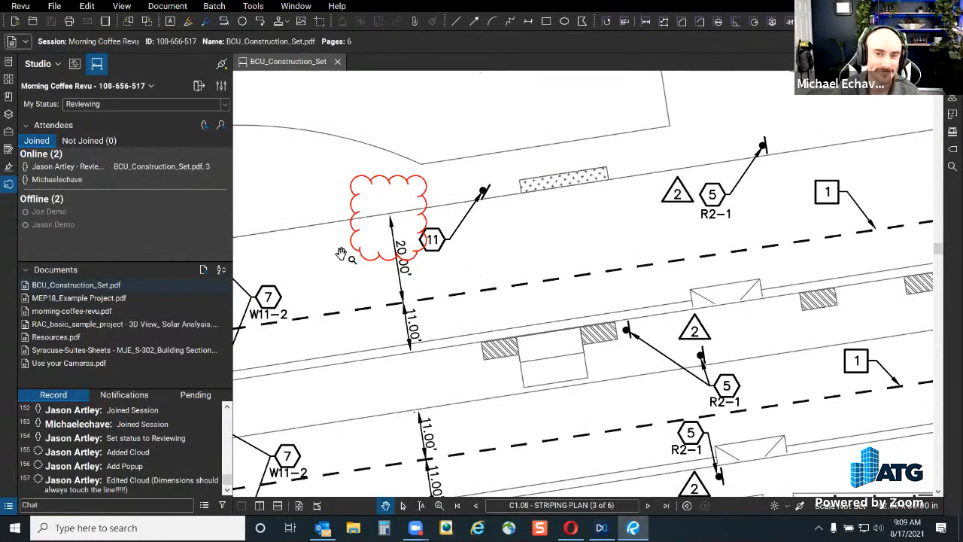
pyautogui.scroll(-3, 600, 258)
pyautogui.moveTo(596, 328); pyautogui.dragTo(367, 431)
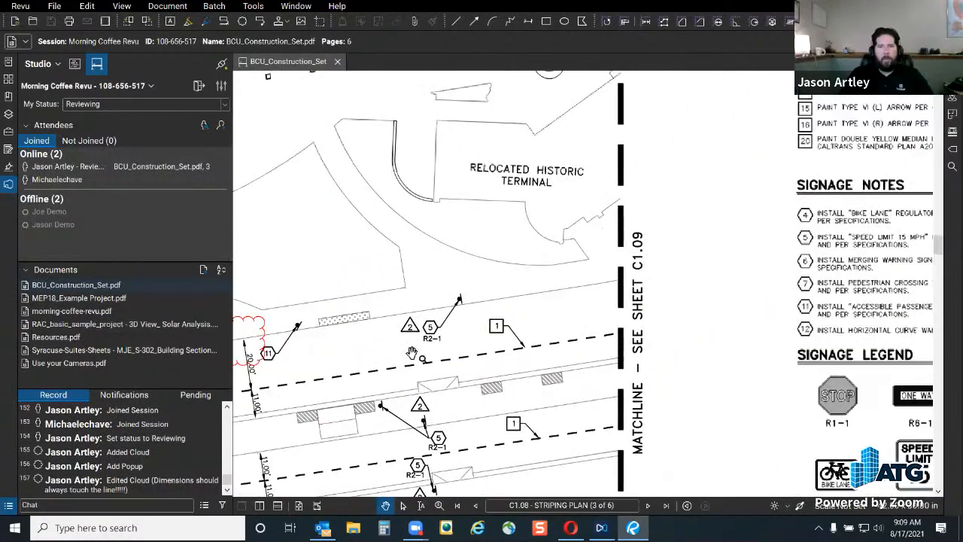
pyautogui.scroll(3, 423, 351)
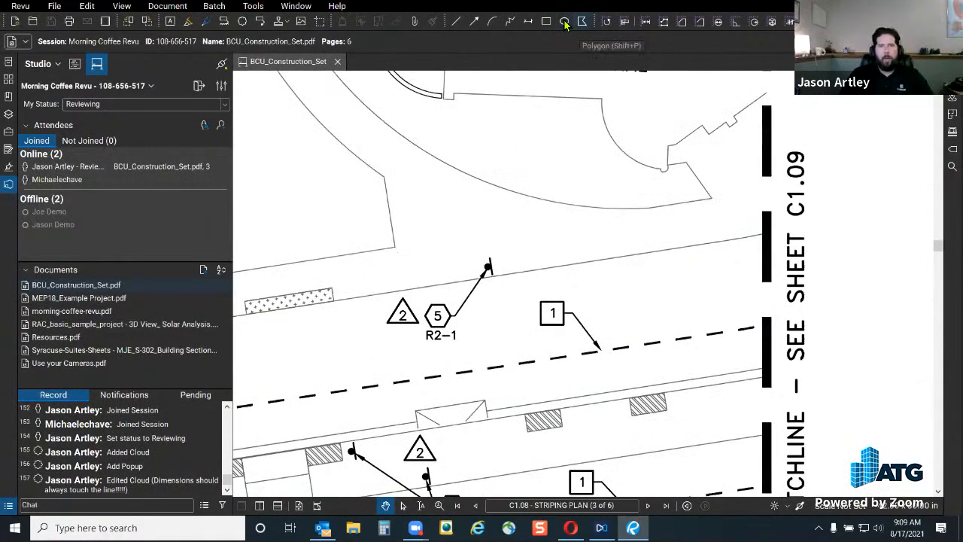
pyautogui.scroll(-3, 602, 340)
pyautogui.scroll(2, 598, 331)
pyautogui.moveTo(688, 301); pyautogui.dragTo(706, 297)
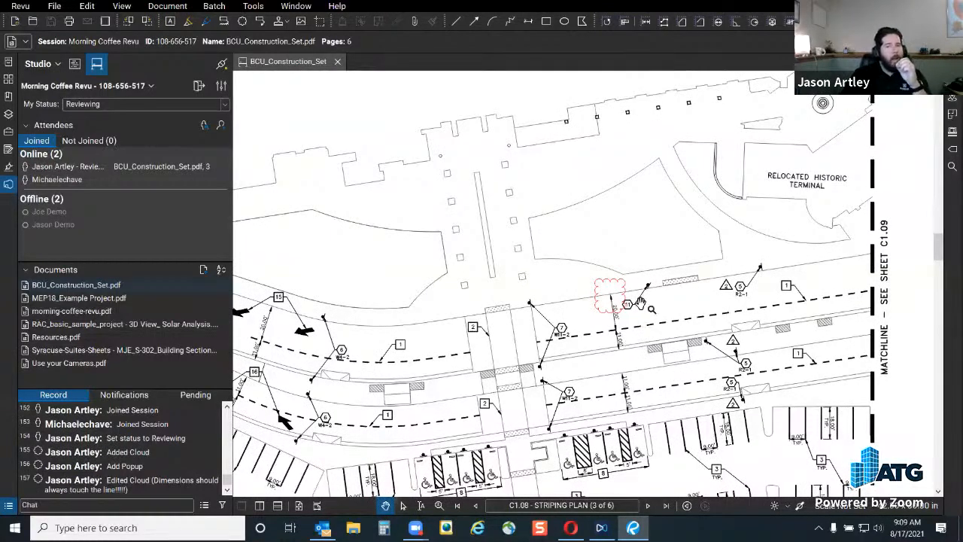
pyautogui.scroll(2, 636, 300)
pyautogui.moveTo(626, 281)
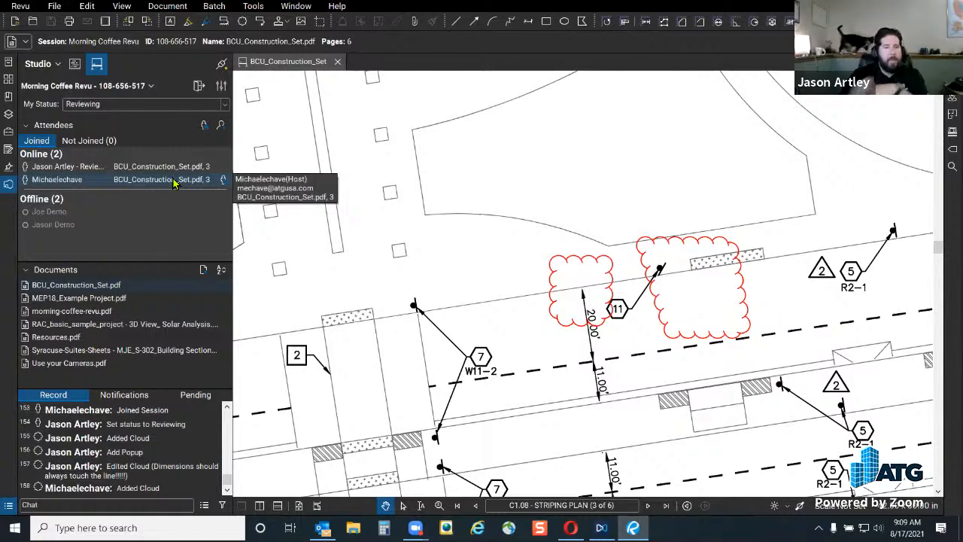
pyautogui.scroll(-3, 398, 356)
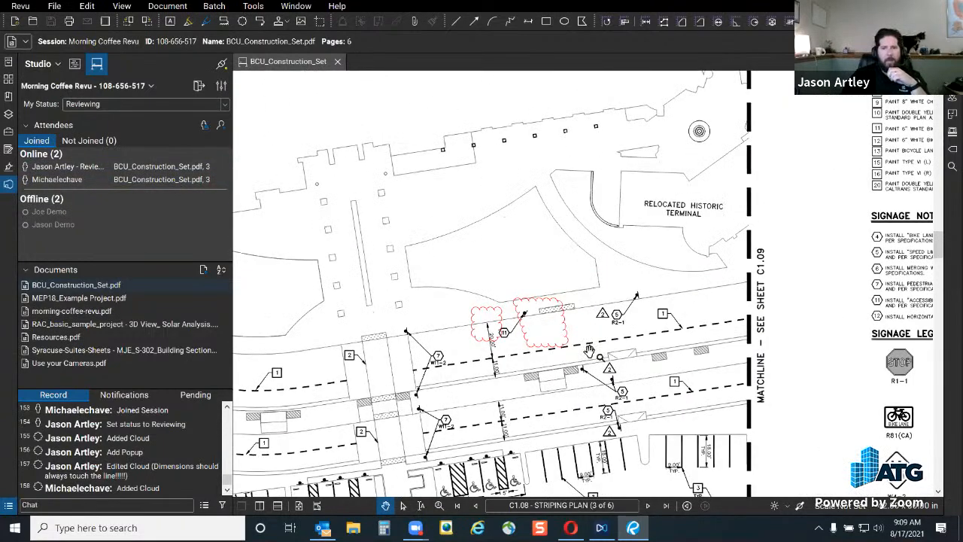
pyautogui.moveTo(554, 407)
pyautogui.mouseDown()
pyautogui.moveTo(702, 372)
pyautogui.moveTo(709, 360)
pyautogui.mouseUp()
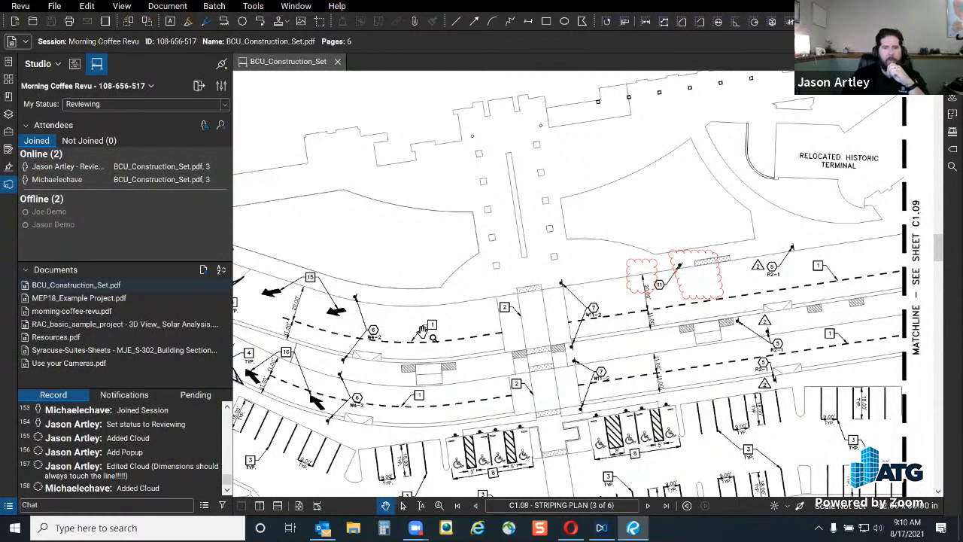
# Follow the other attendee's view of sheet C1.08 and place the cursor in the chat box
pyautogui.rightClick(90, 180)
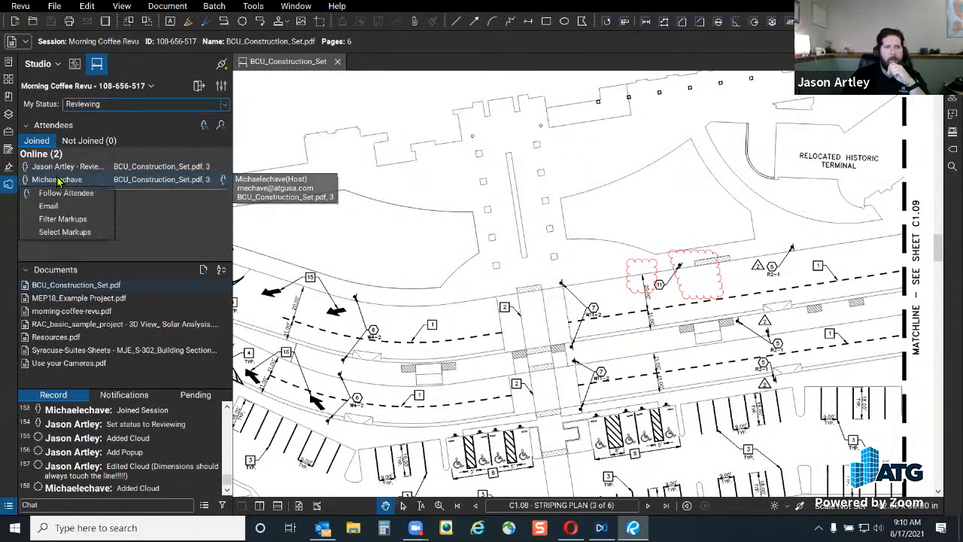
pyautogui.click(105, 198)
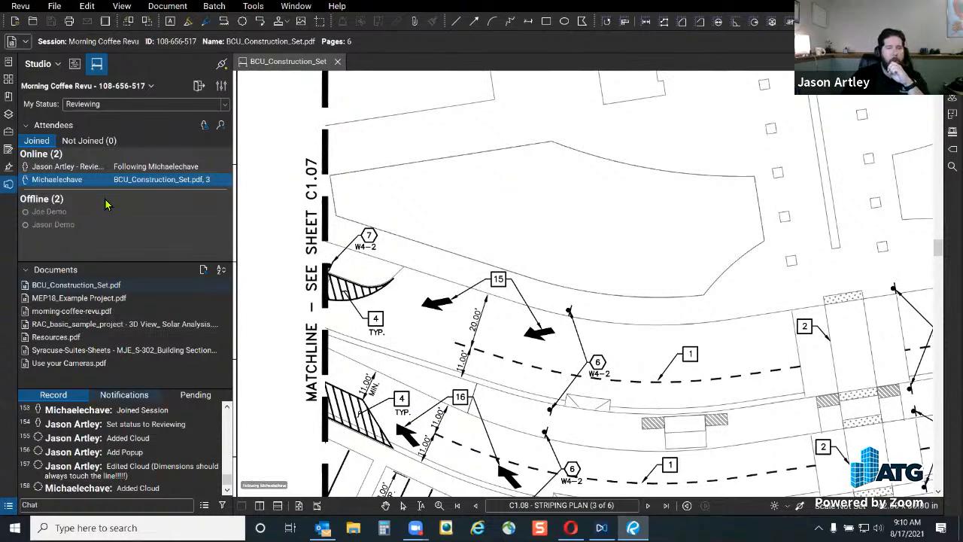
pyautogui.click(79, 505)
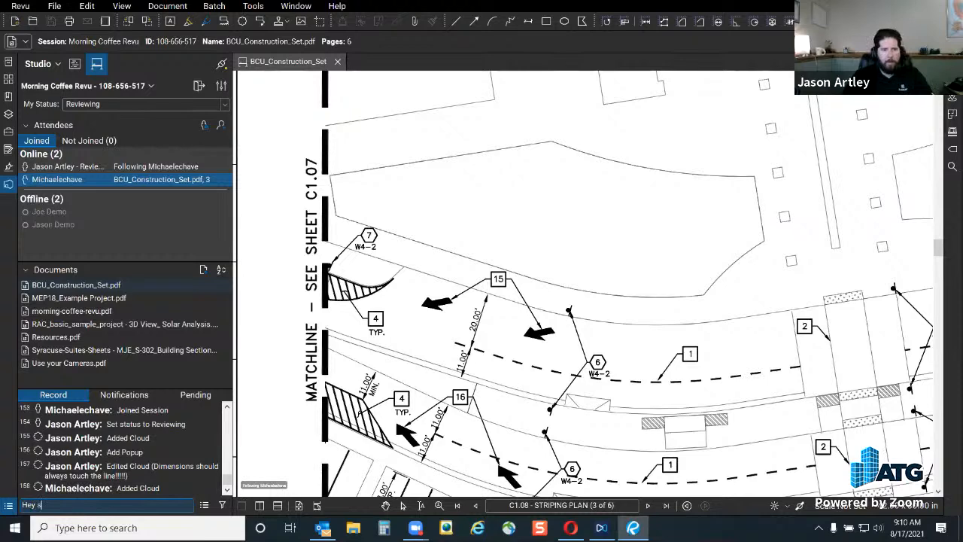
# Send the chat message 'Hey switch to page 1' to the session
pyautogui.write('Hey switch to page 1')
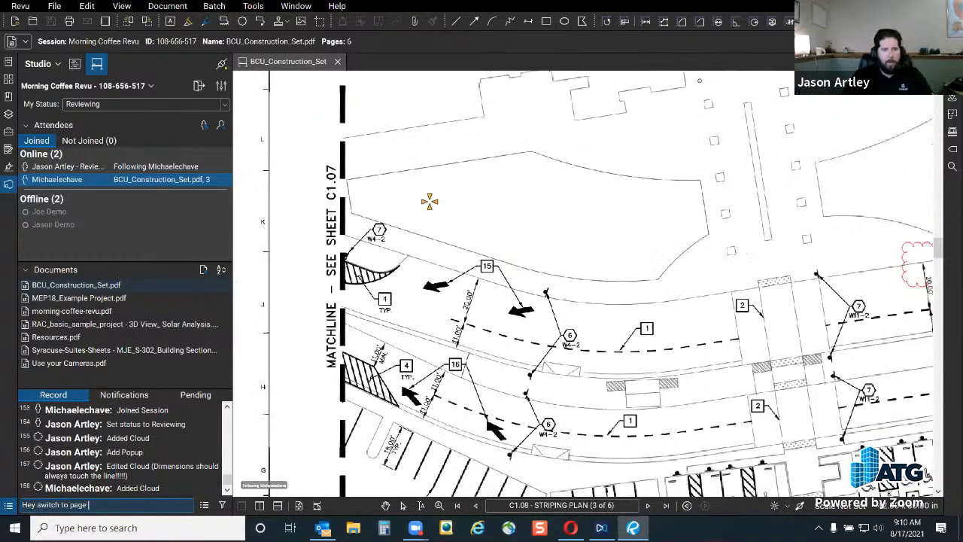
pyautogui.press('Return')
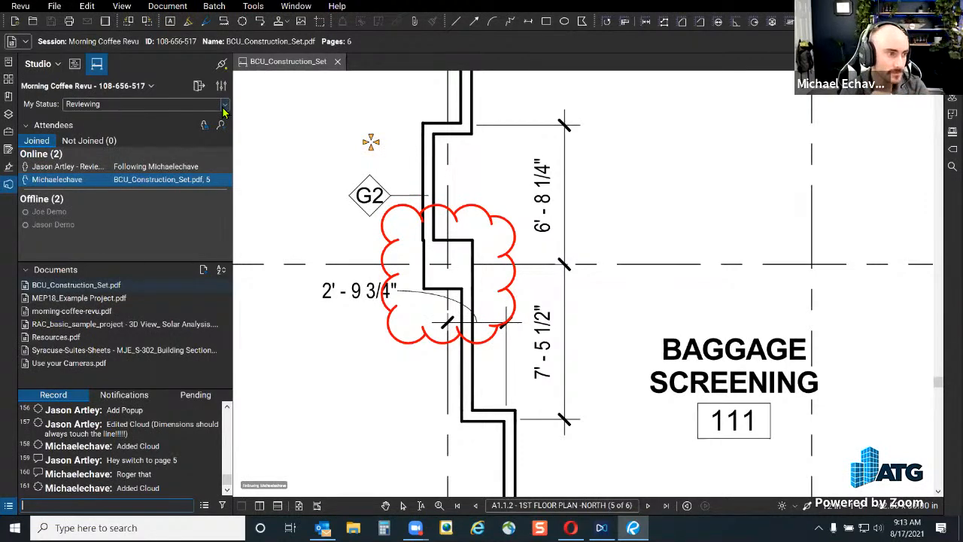
pyautogui.scroll(-3, 542, 257)
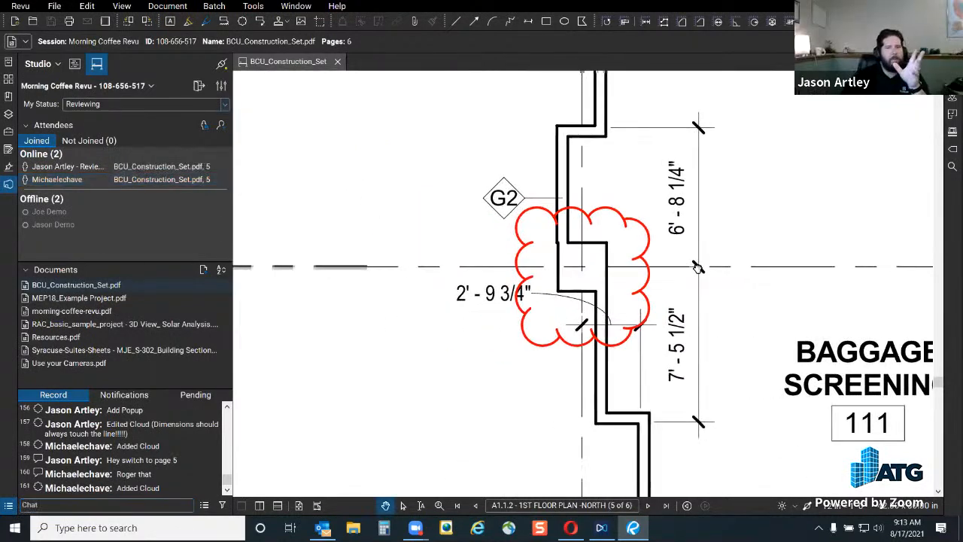
# Set my review status in the session to Finished
pyautogui.scroll(2, 594, 264)
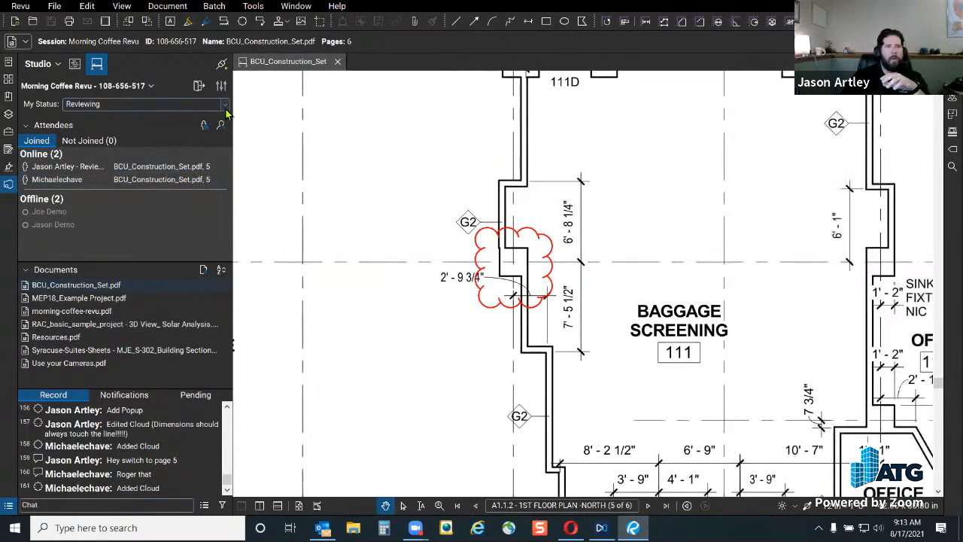
pyautogui.click(113, 104)
pyautogui.click(92, 117)
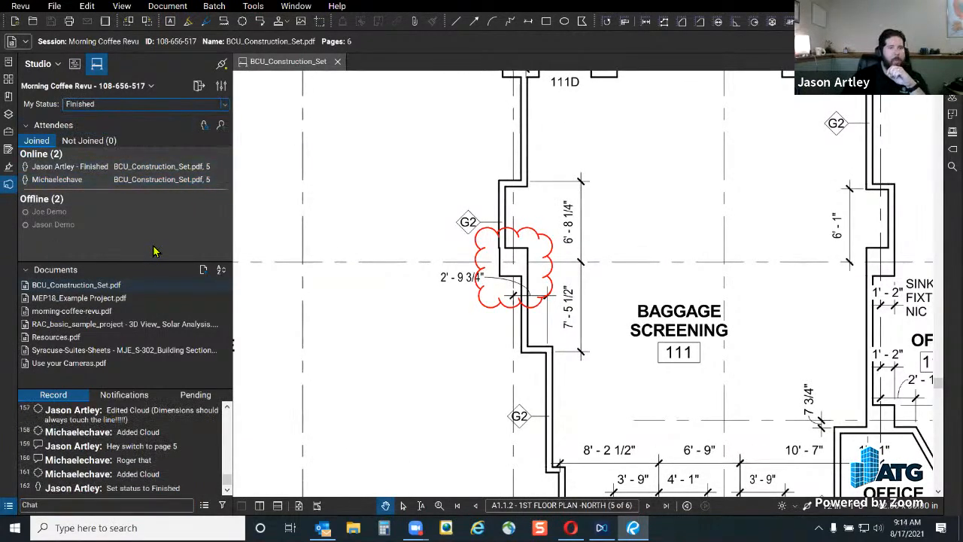
# Leave the Morning Coffee Revu session and return to the All Sessions list
pyautogui.click(199, 86)
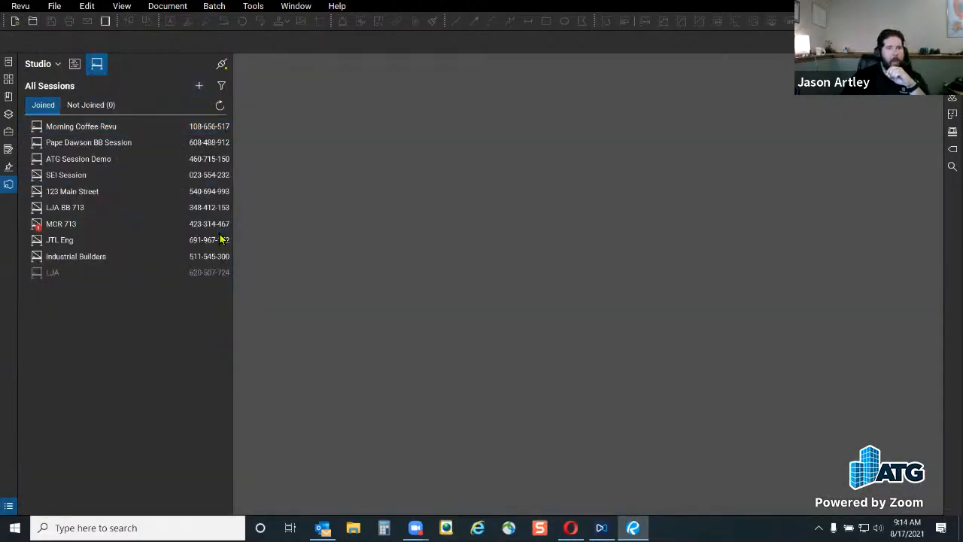
# Open the Morning Coffee Revu project, expand Elec Plans and Civil Plans, and select A1.01 - SITE PLAN.pdf
pyautogui.click(75, 65)
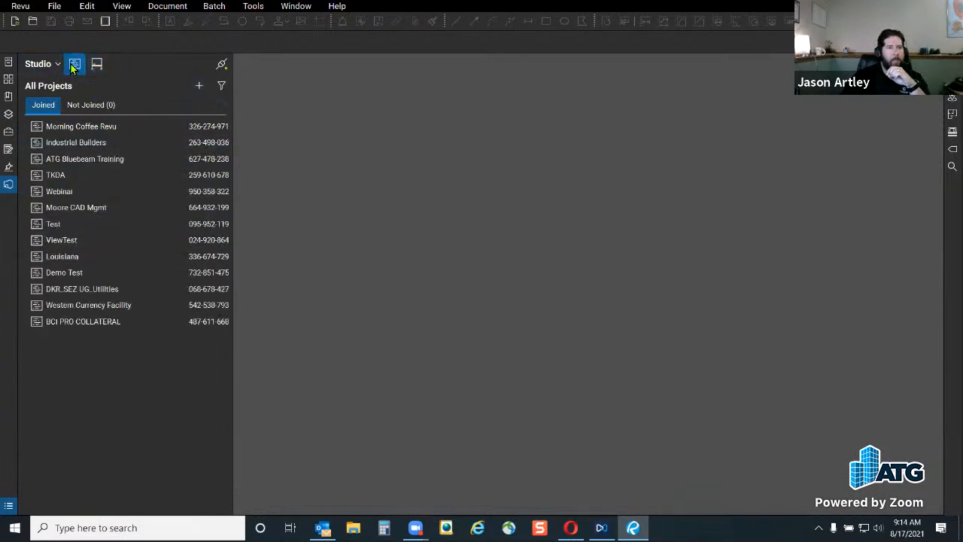
pyautogui.doubleClick(94, 132)
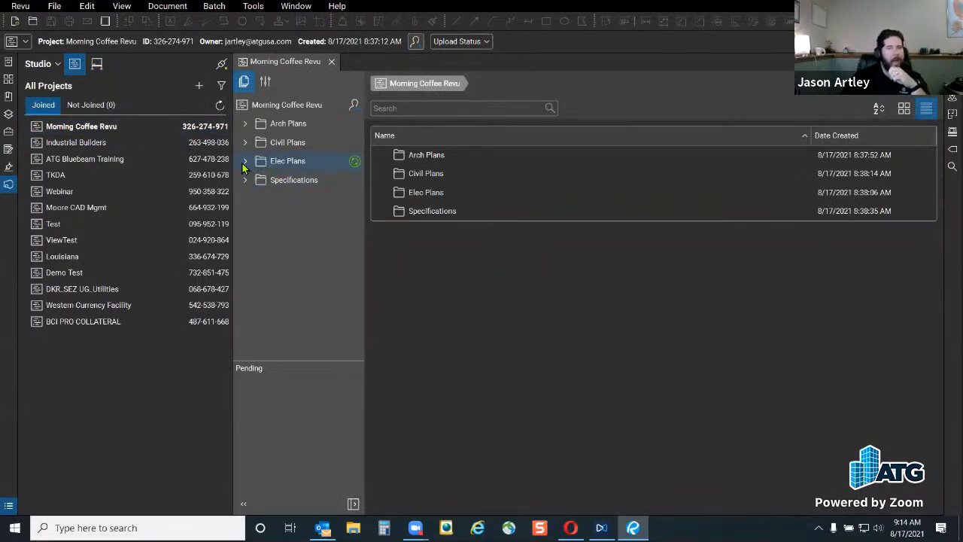
pyautogui.click(244, 161)
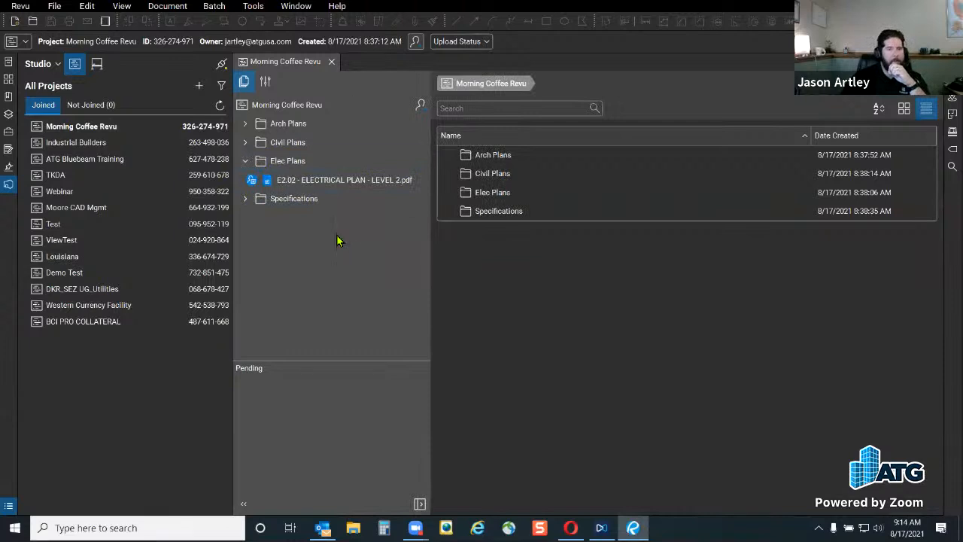
pyautogui.click(241, 146)
pyautogui.click(245, 144)
pyautogui.click(315, 163)
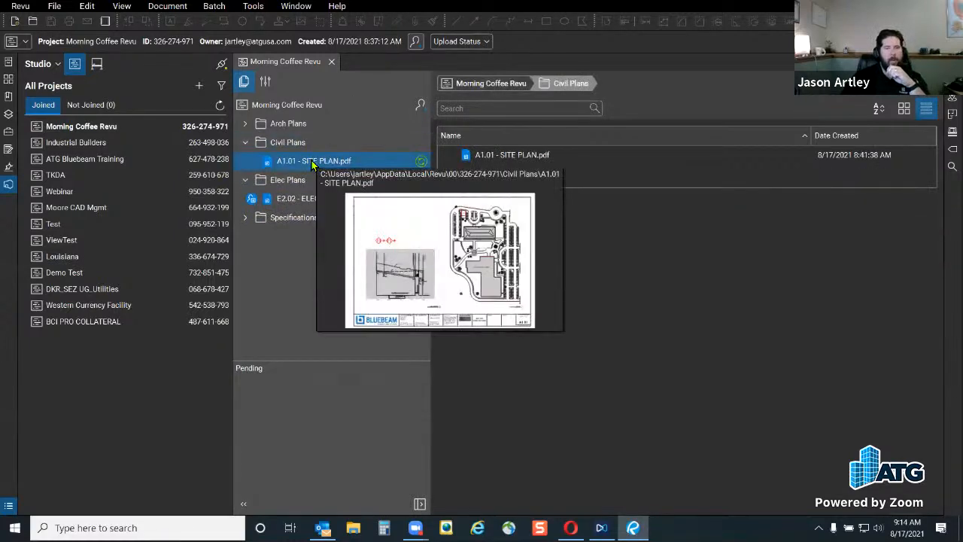
# Add A1.01 - SITE PLAN.pdf to a new session named MCR81721
pyautogui.rightClick(314, 165)
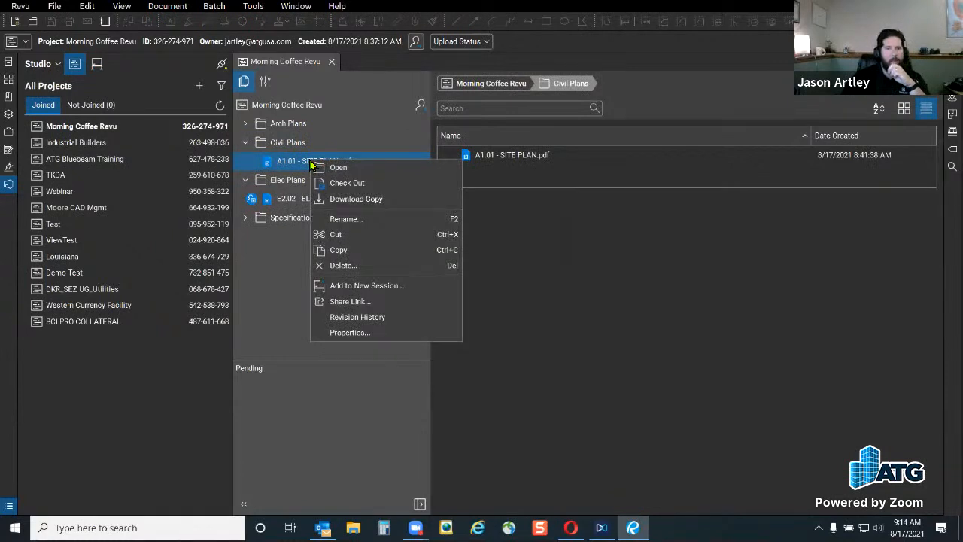
pyautogui.click(413, 289)
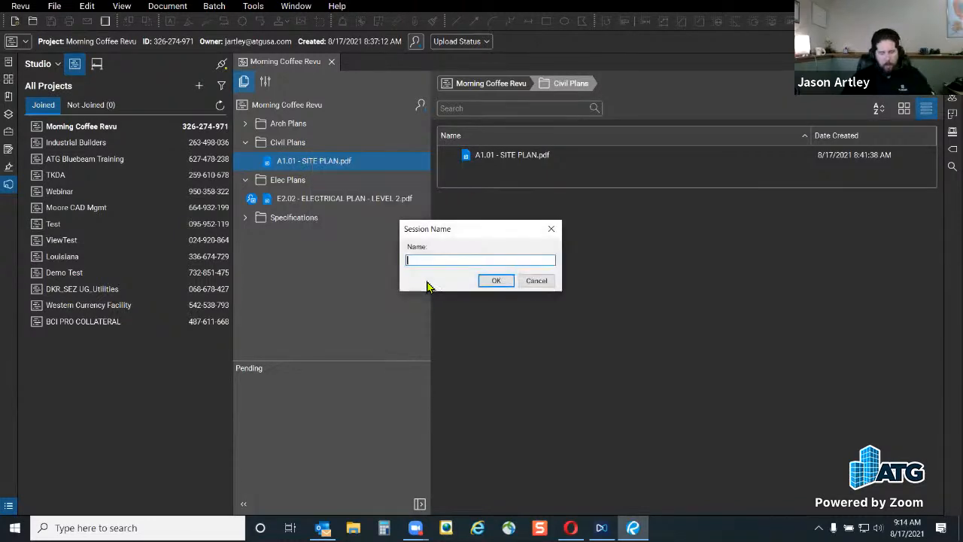
pyautogui.write('MCR81721')
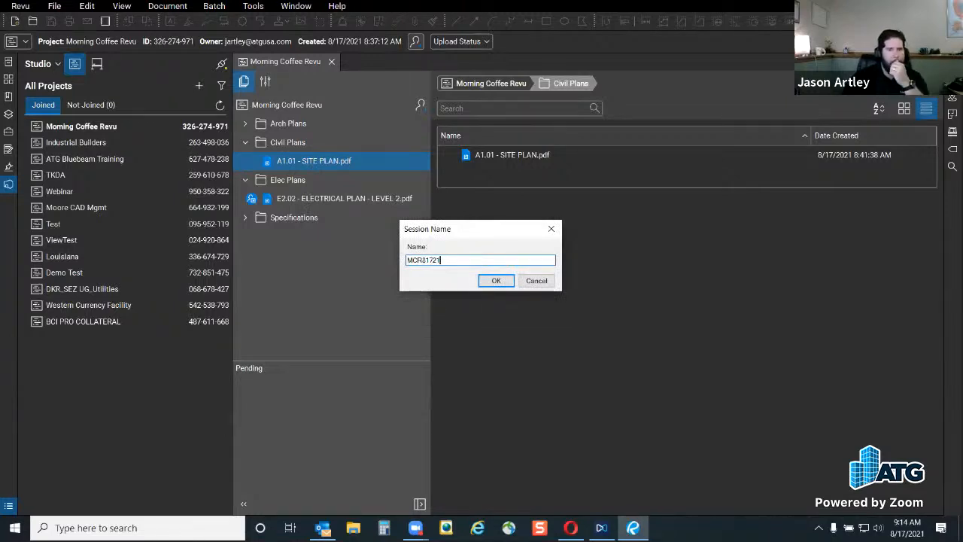
pyautogui.press('Return')
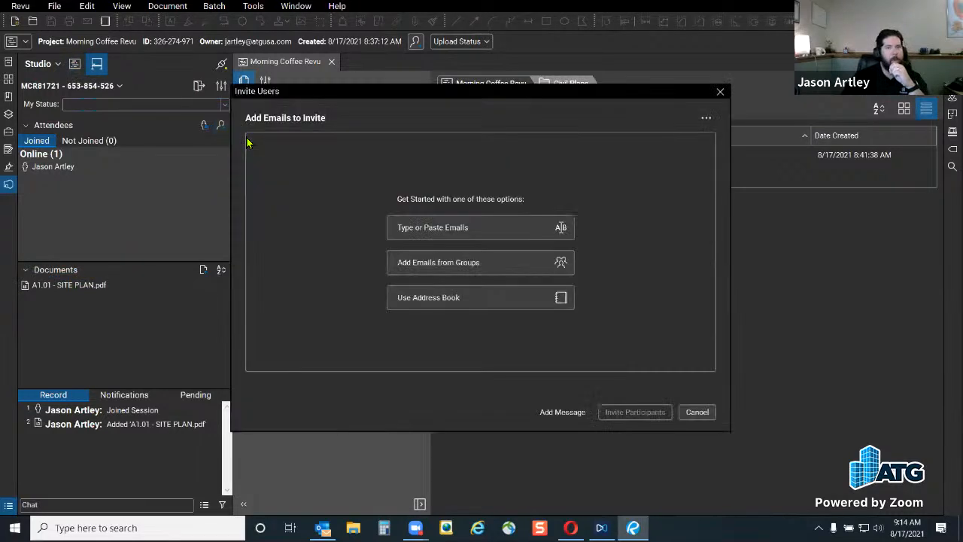
# Invite one colleague to session MCR81721 by entering their e-mail address, then dismiss the confirmation
pyautogui.click(450, 229)
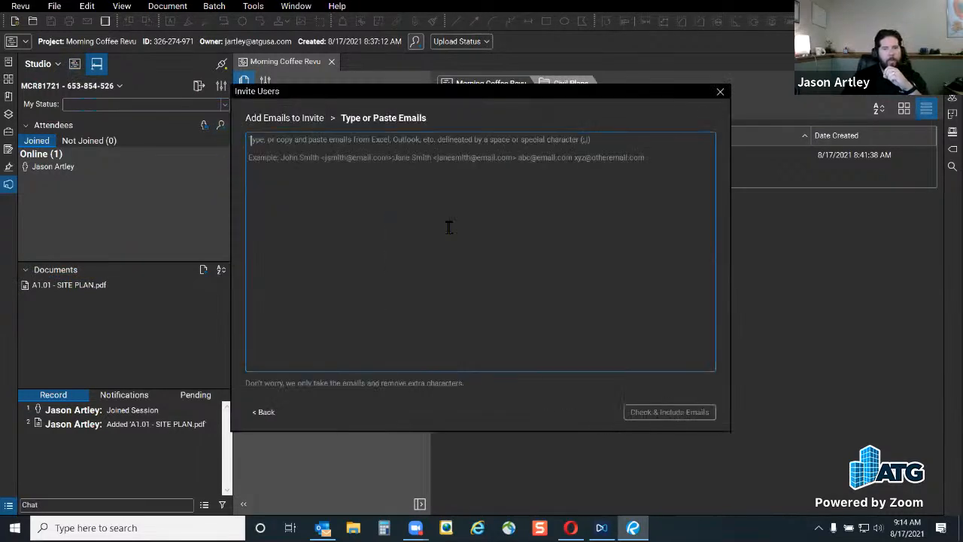
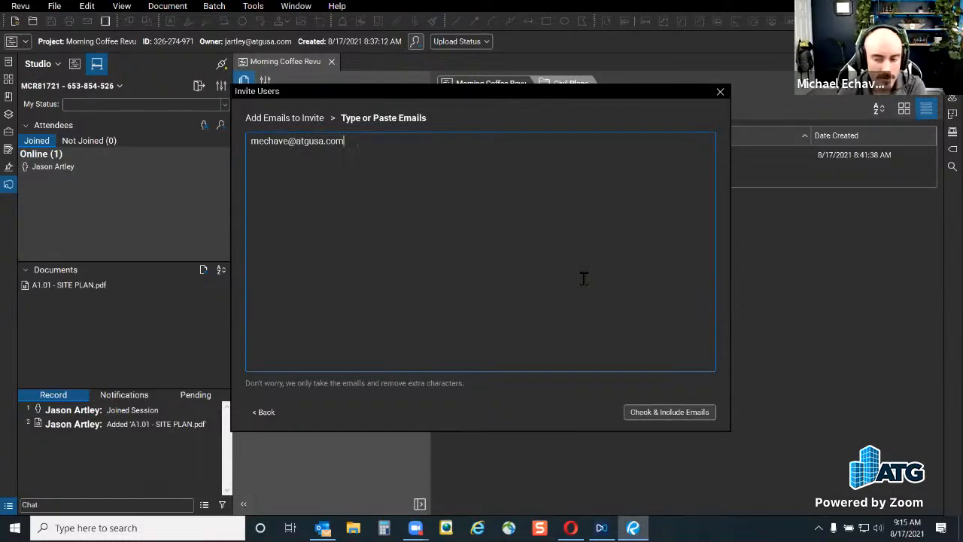
pyautogui.click(669, 411)
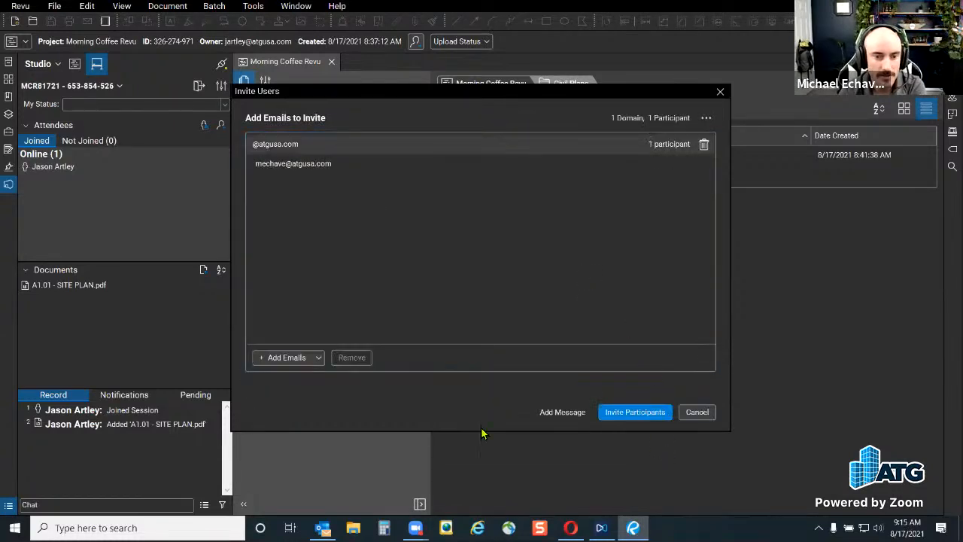
pyautogui.click(635, 411)
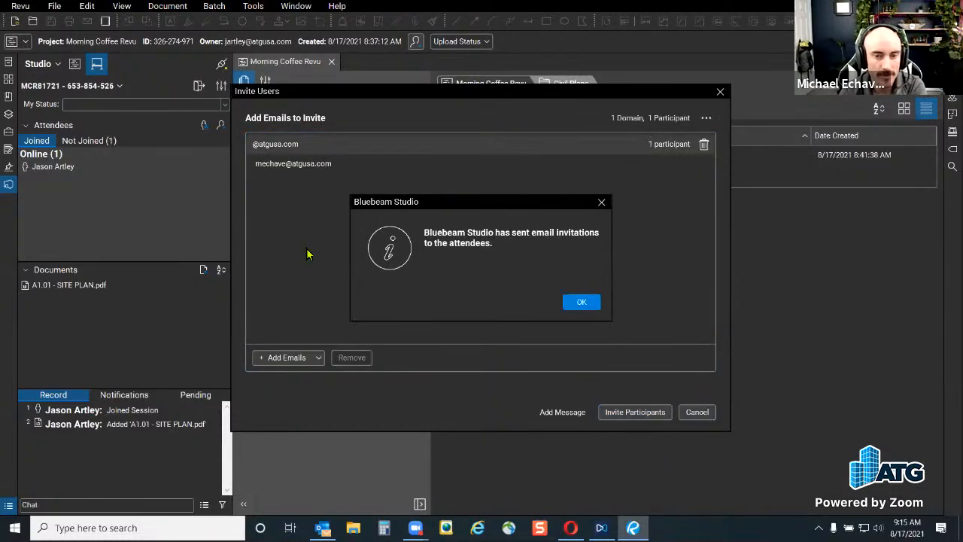
pyautogui.click(582, 303)
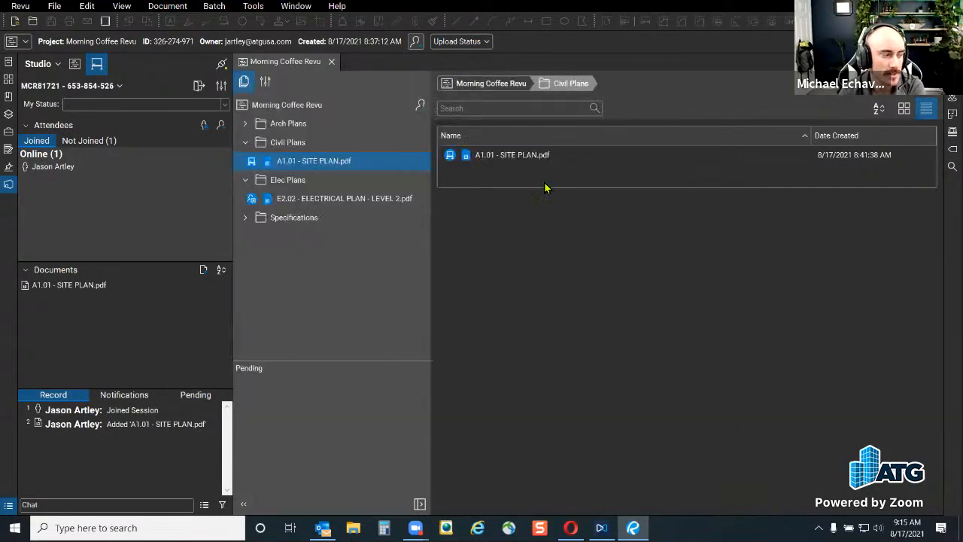
pyautogui.click(89, 141)
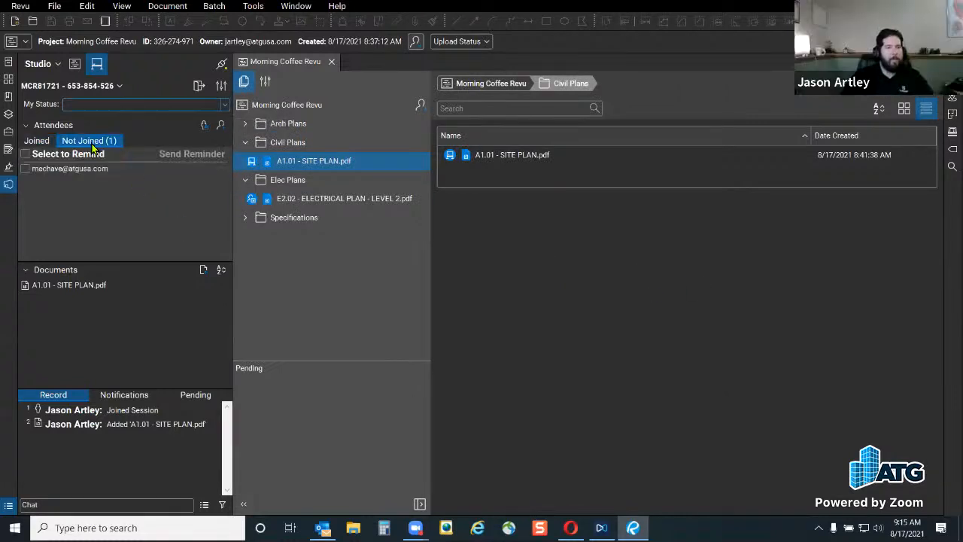
pyautogui.click(38, 142)
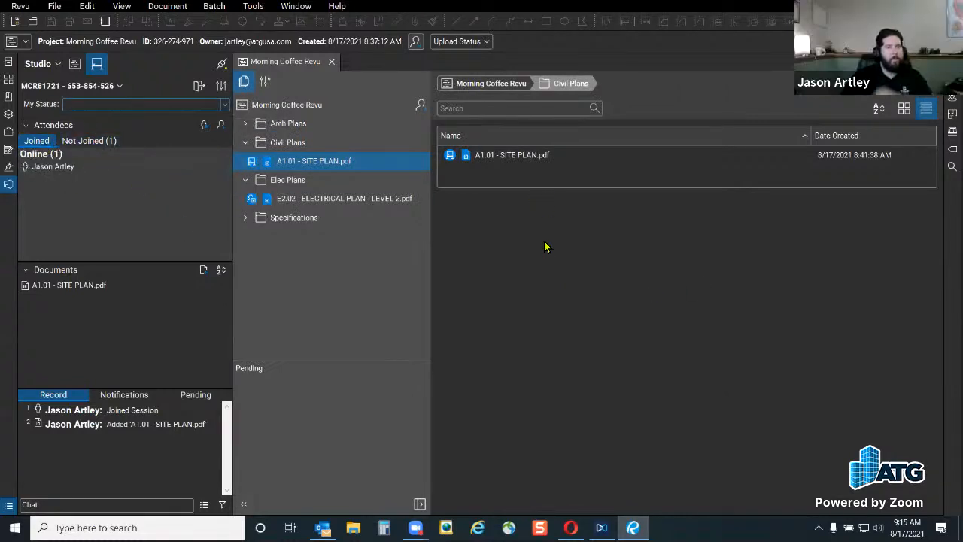
pyautogui.click(92, 142)
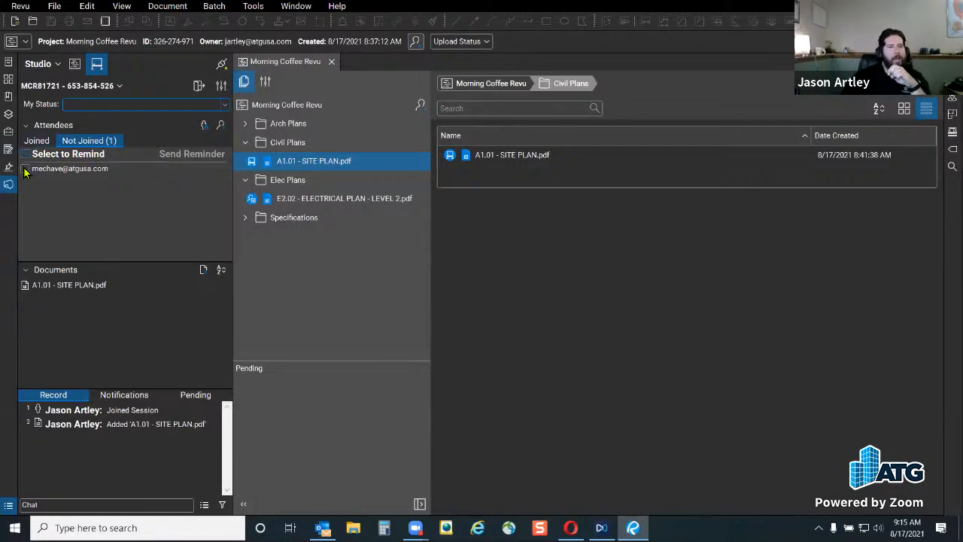
pyautogui.click(36, 141)
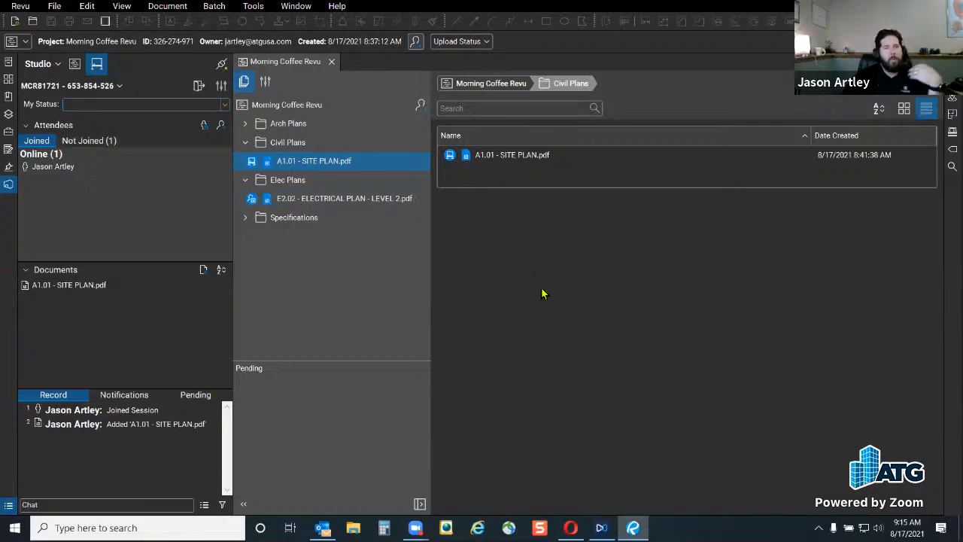
# Close the Morning Coffee Revu project tab and the A1.01 - SITE PLAN document
pyautogui.click(331, 66)
pyautogui.doubleClick(128, 286)
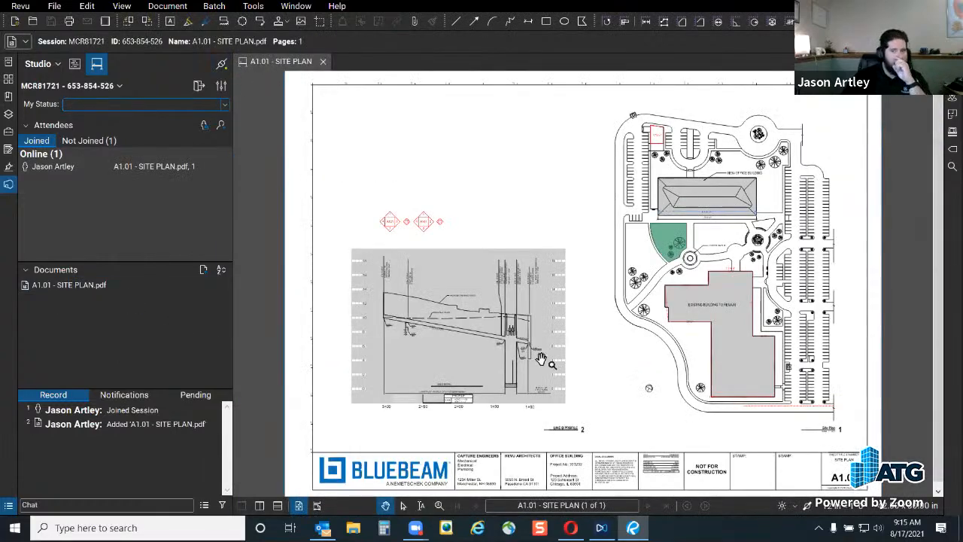
pyautogui.scroll(5, 677, 325)
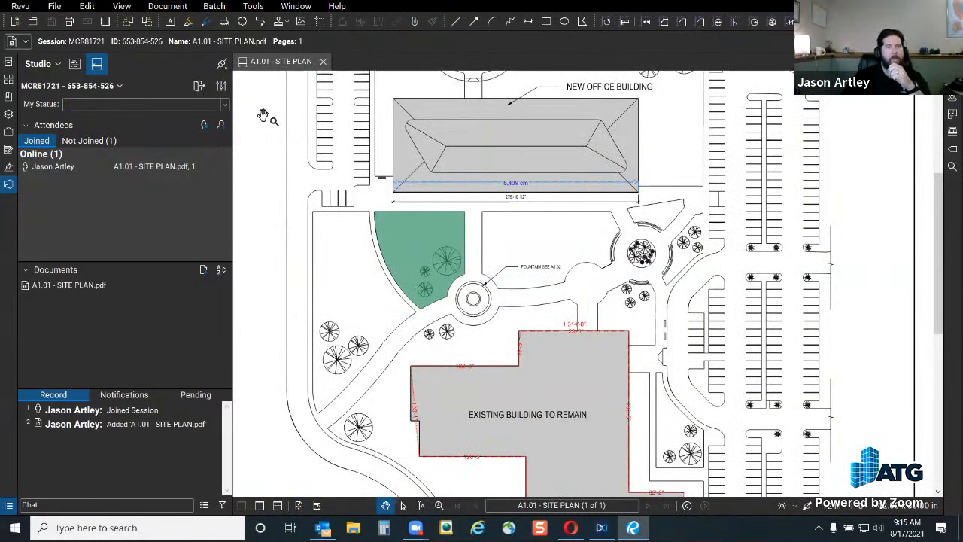
pyautogui.click(322, 65)
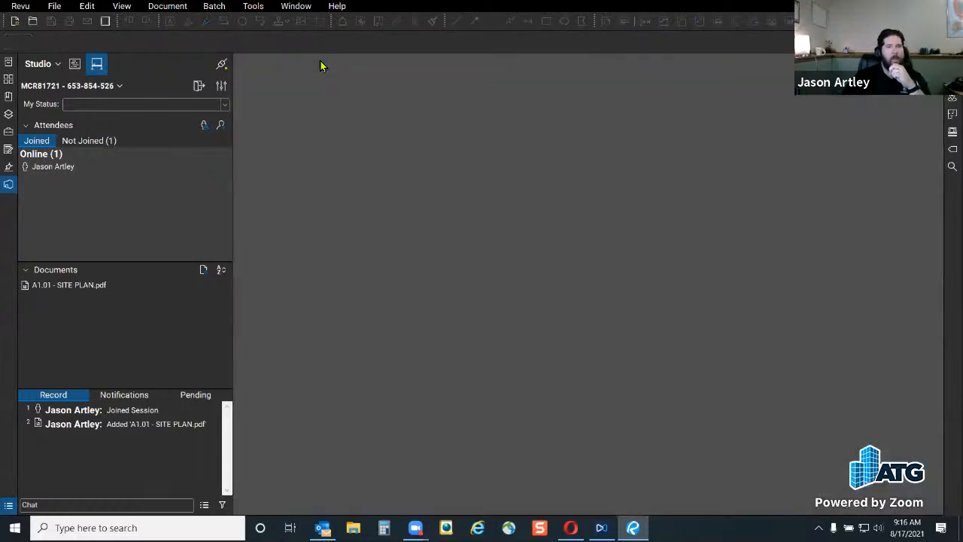
# Open session MCR81721 under Morning Coffee Revu and reopen A1.01 - SITE PLAN.pdf from its documents
pyautogui.click(75, 65)
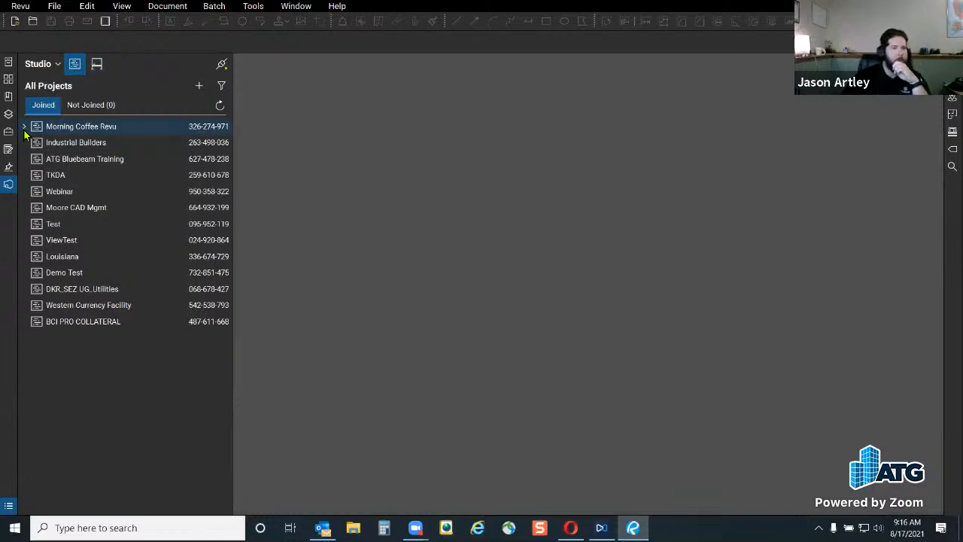
pyautogui.click(25, 128)
pyautogui.doubleClick(90, 143)
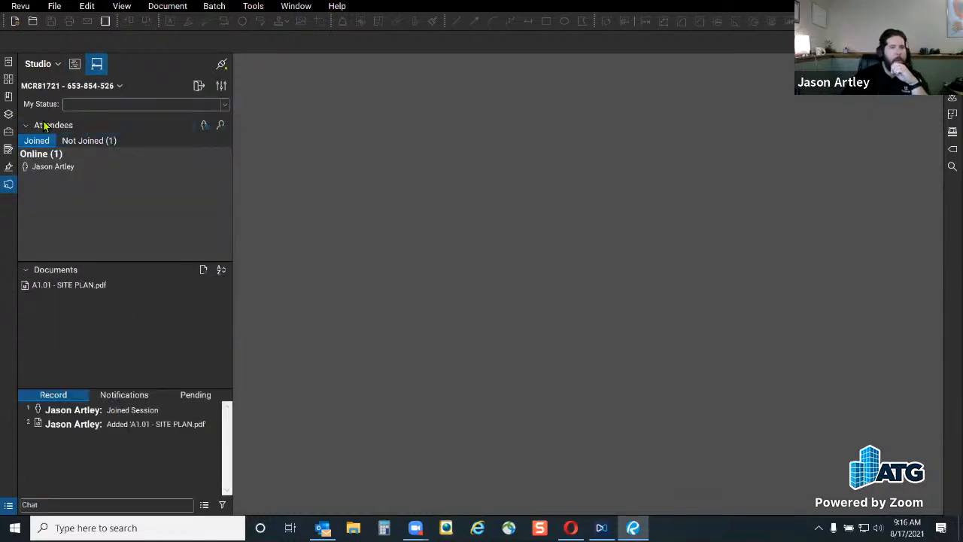
pyautogui.click(75, 64)
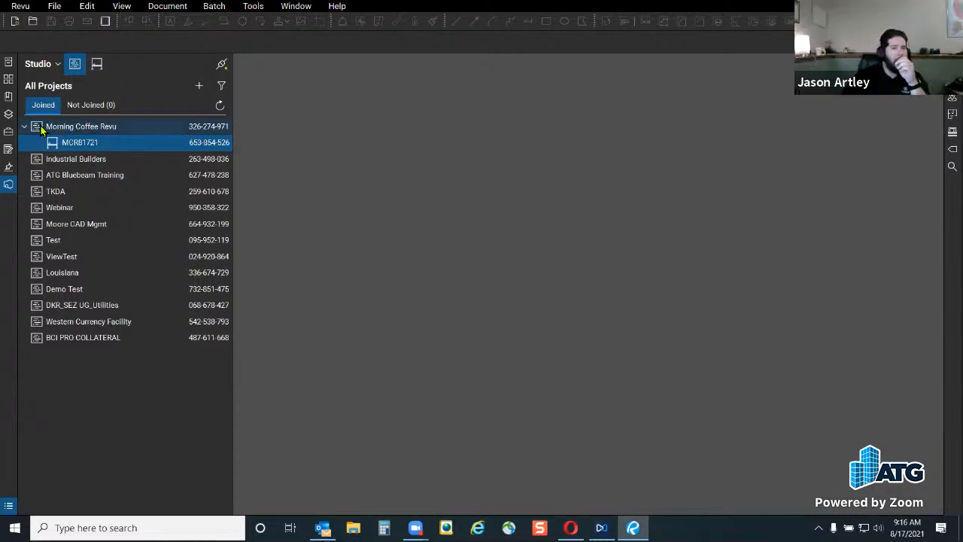
pyautogui.doubleClick(90, 142)
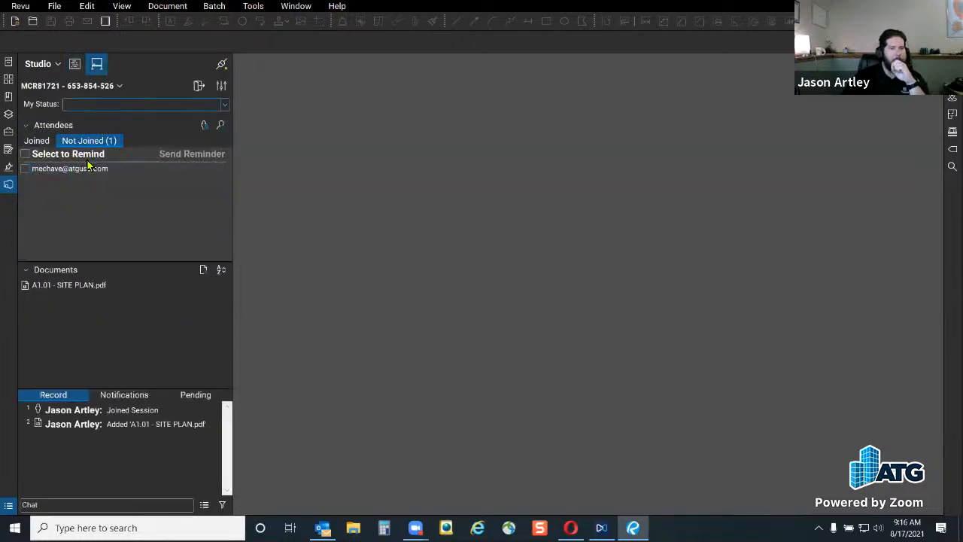
pyautogui.click(43, 142)
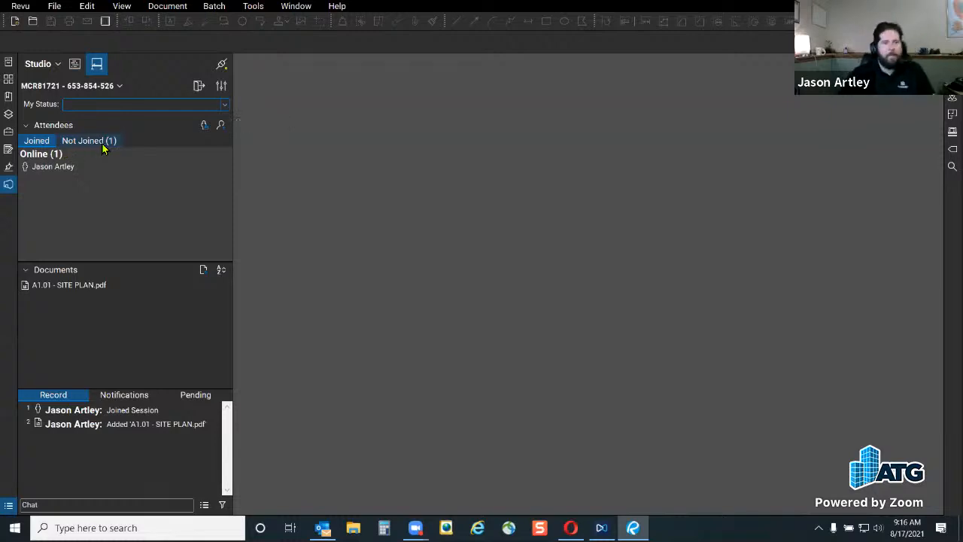
pyautogui.click(85, 286)
pyautogui.doubleClick(85, 286)
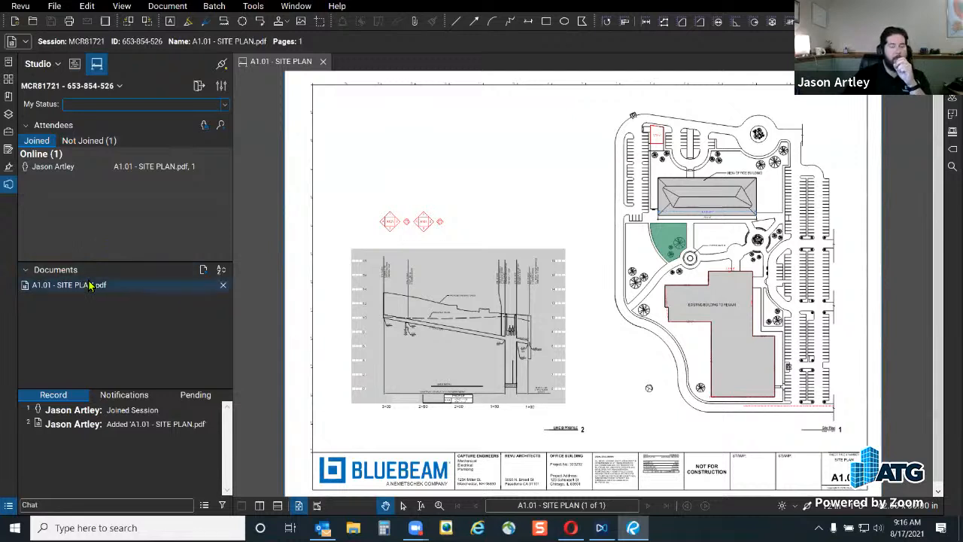
# Show All Projects in the Studio panel and nudge the site plan view slightly
pyautogui.click(75, 63)
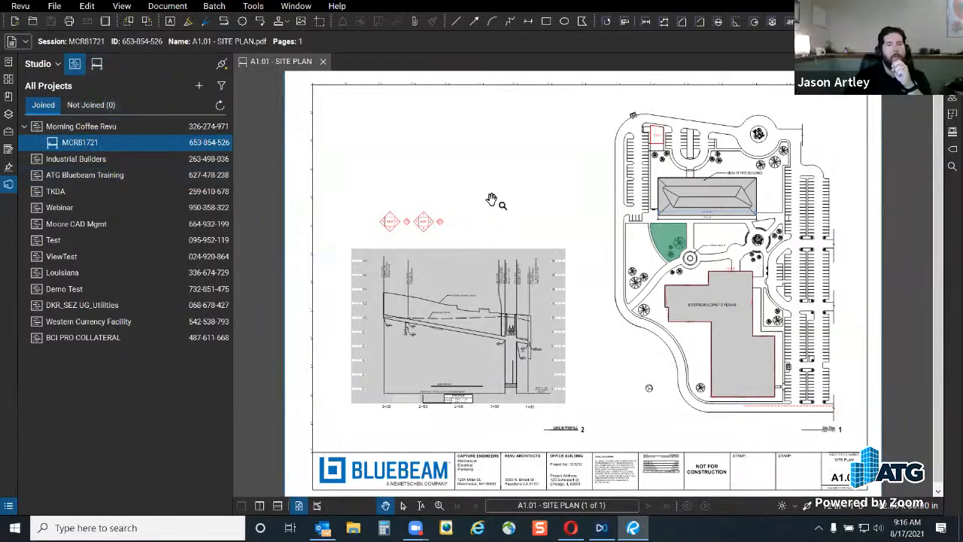
pyautogui.moveTo(532, 239); pyautogui.dragTo(505, 223)
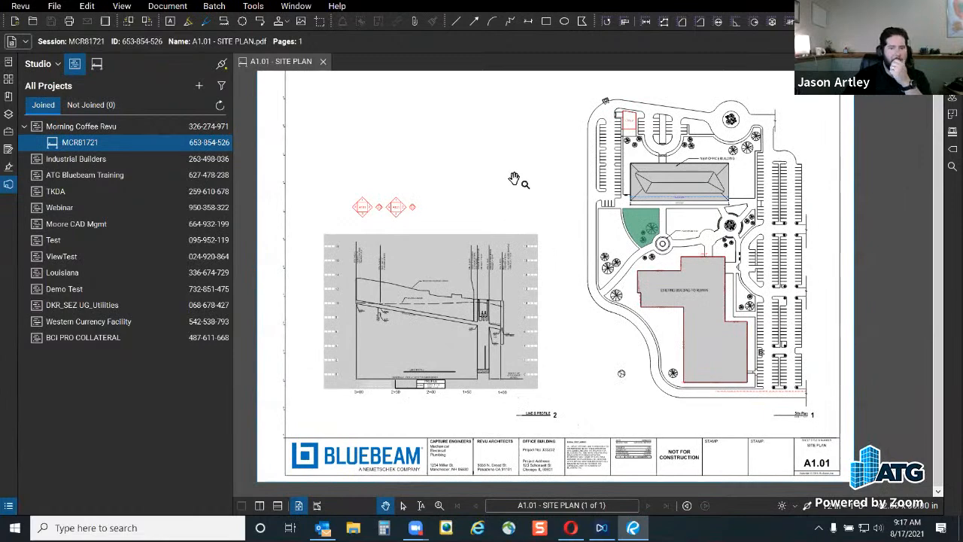
# Start an image markup from file on the site plan and choose DoorHandle.jpg
pyautogui.click(252, 6)
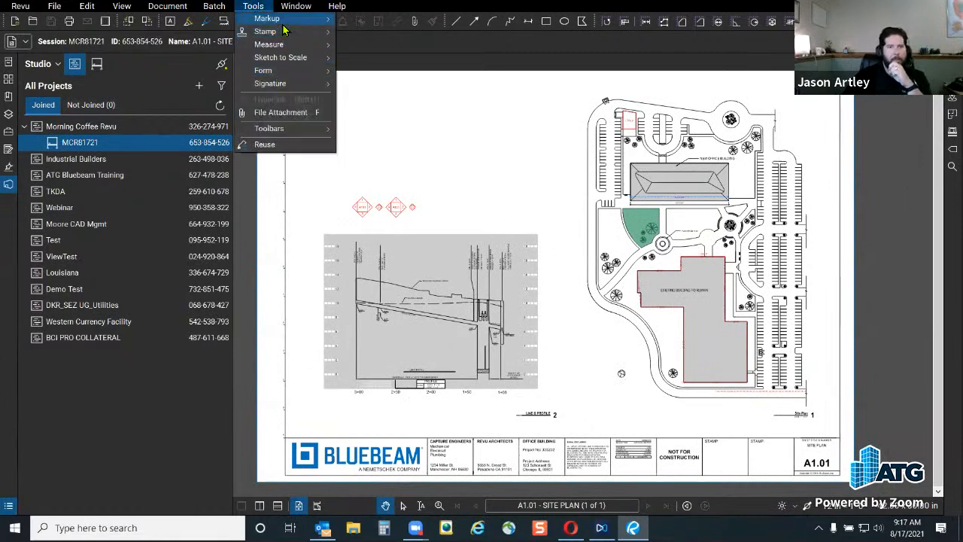
pyautogui.moveTo(286, 23)
pyautogui.moveTo(374, 260)
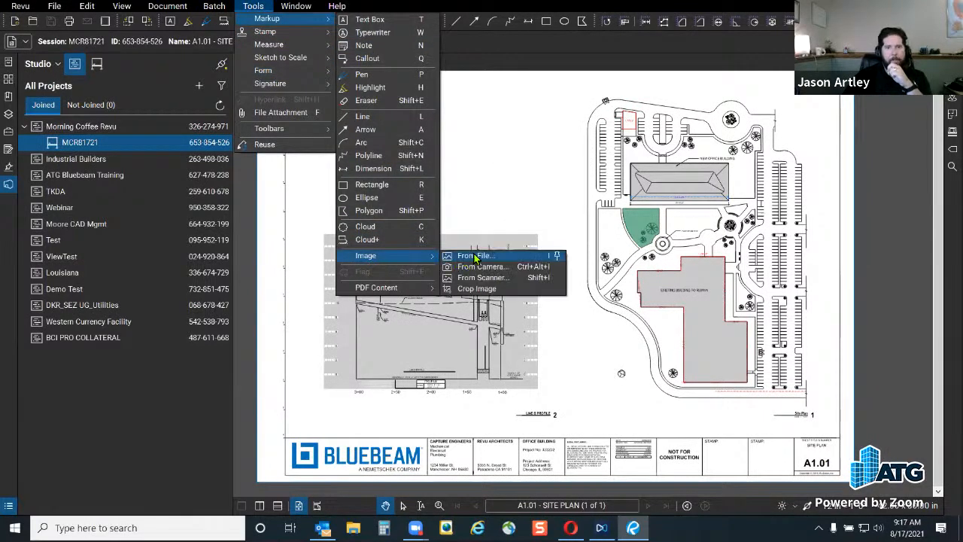
pyautogui.click(482, 258)
pyautogui.click(574, 275)
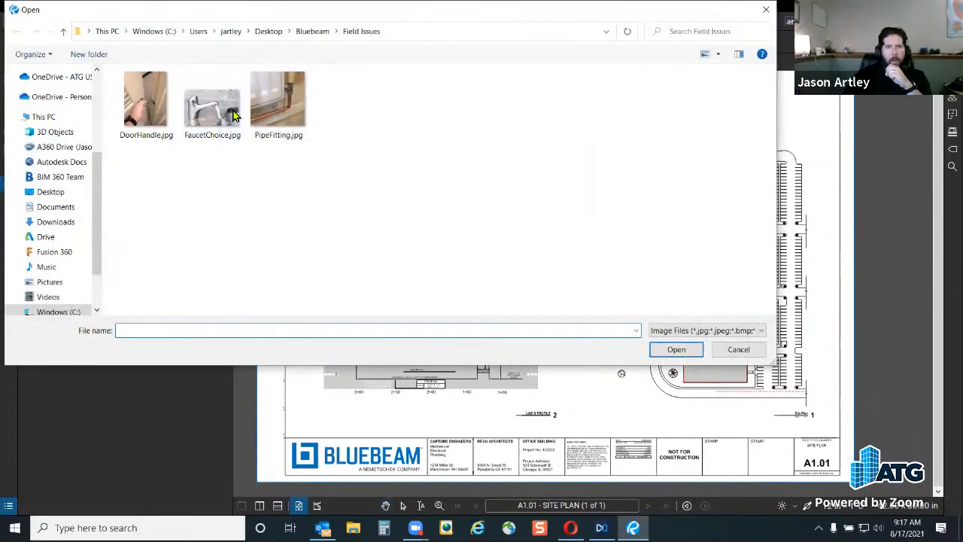
pyautogui.click(137, 113)
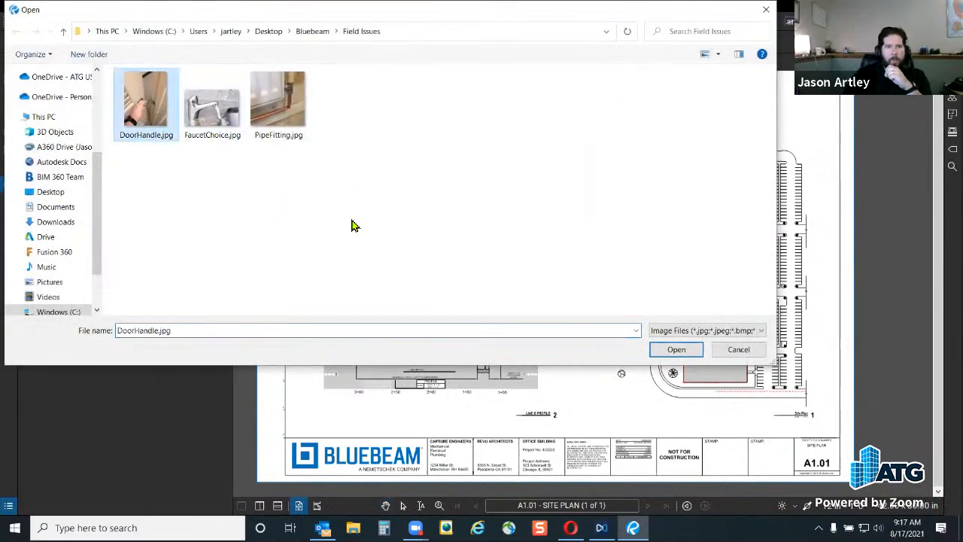
pyautogui.click(677, 349)
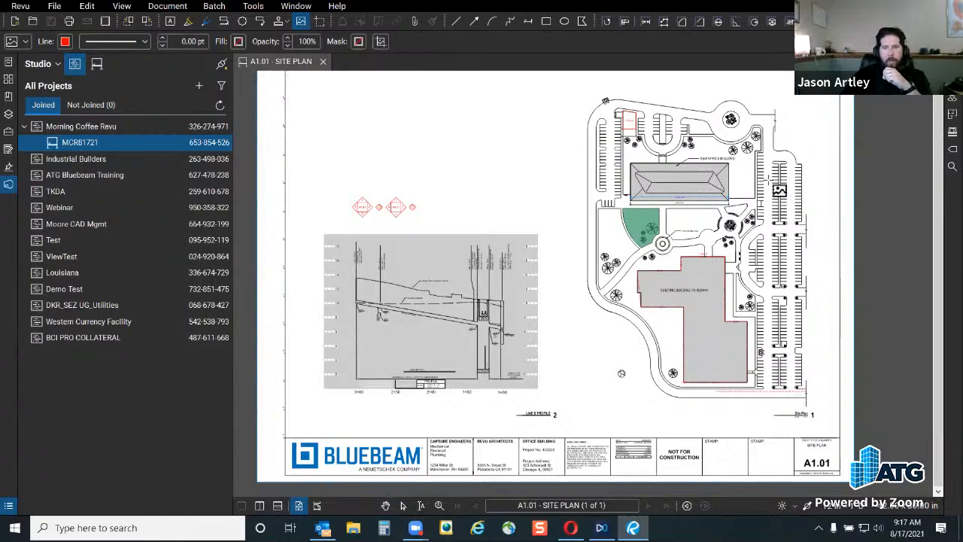
# Size the DoorHandle.jpg photo just right of the new office building
pyautogui.scroll(5, 760, 176)
pyautogui.moveTo(633, 165); pyautogui.dragTo(781, 295)
pyautogui.scroll(4, 802, 277)
pyautogui.click(738, 260)
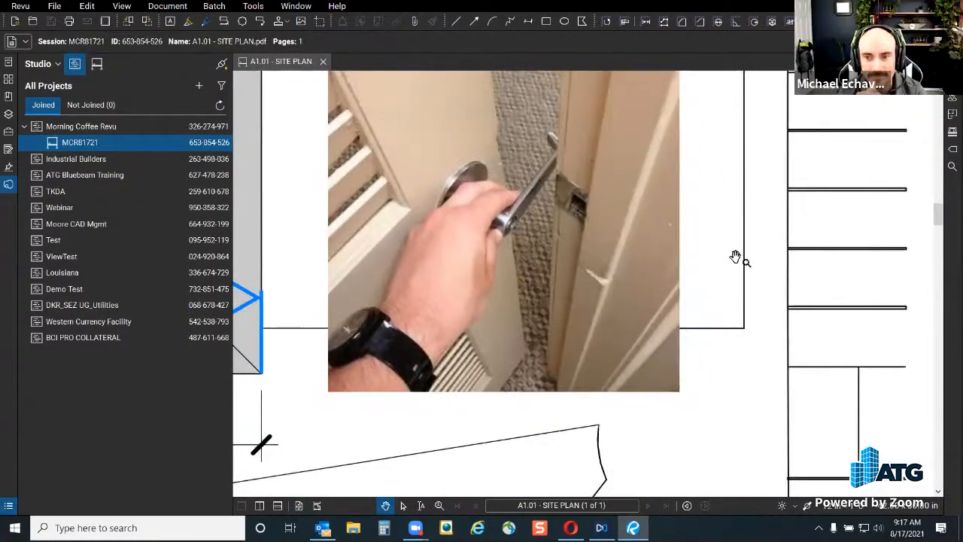
pyautogui.scroll(-2, 708, 475)
pyautogui.scroll(-5, 745, 280)
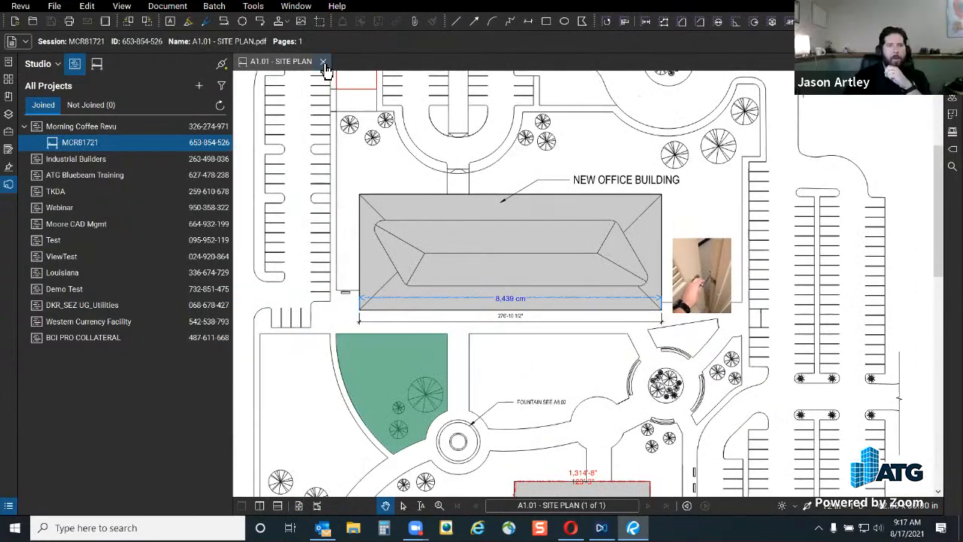
# Check A1.01 - SITE PLAN.pdf's session properties (1.52 MB; save, print, markup allowed) in MCR81721
pyautogui.click(97, 65)
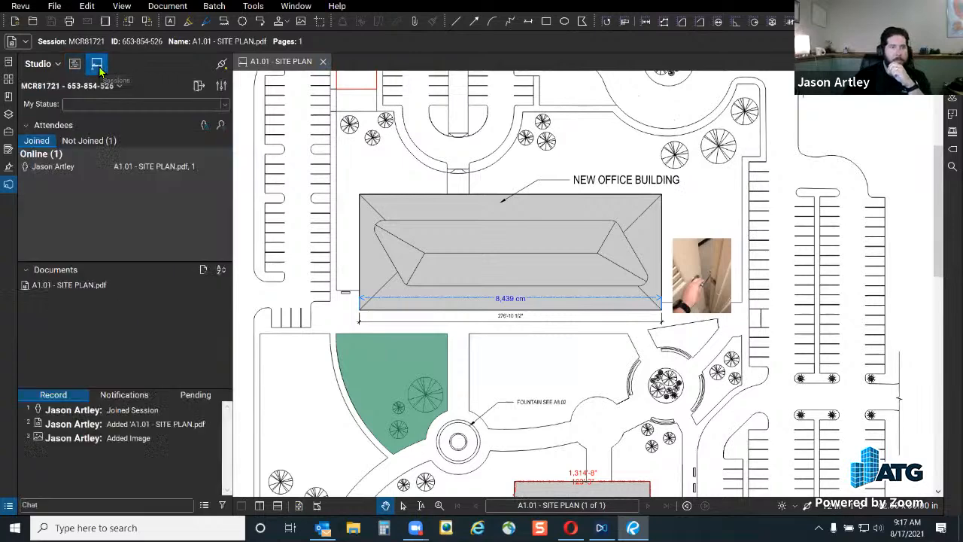
pyautogui.rightClick(83, 288)
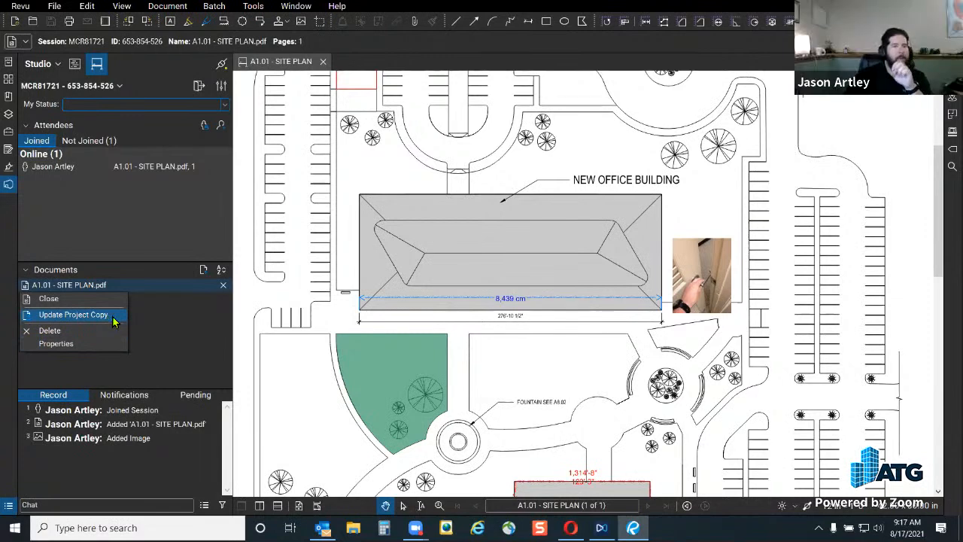
pyautogui.click(74, 65)
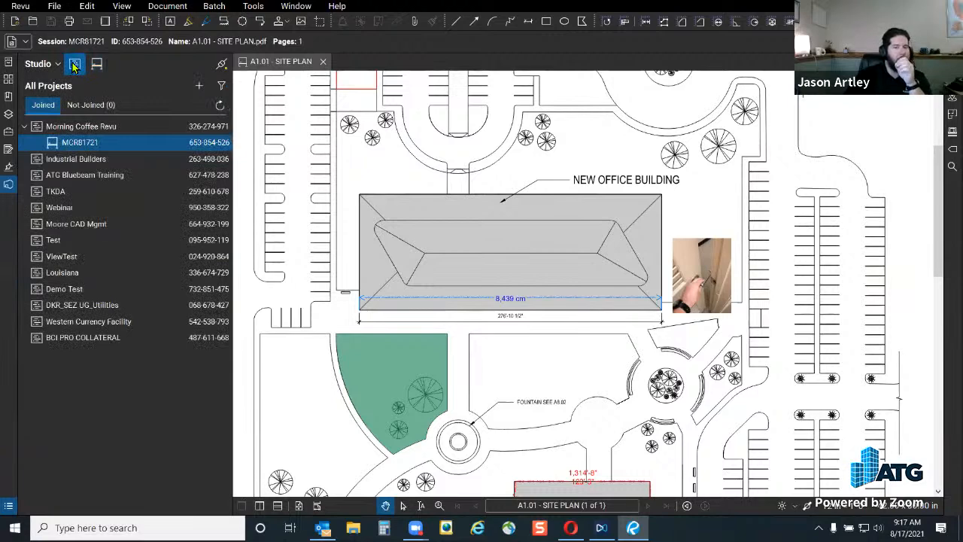
pyautogui.click(96, 64)
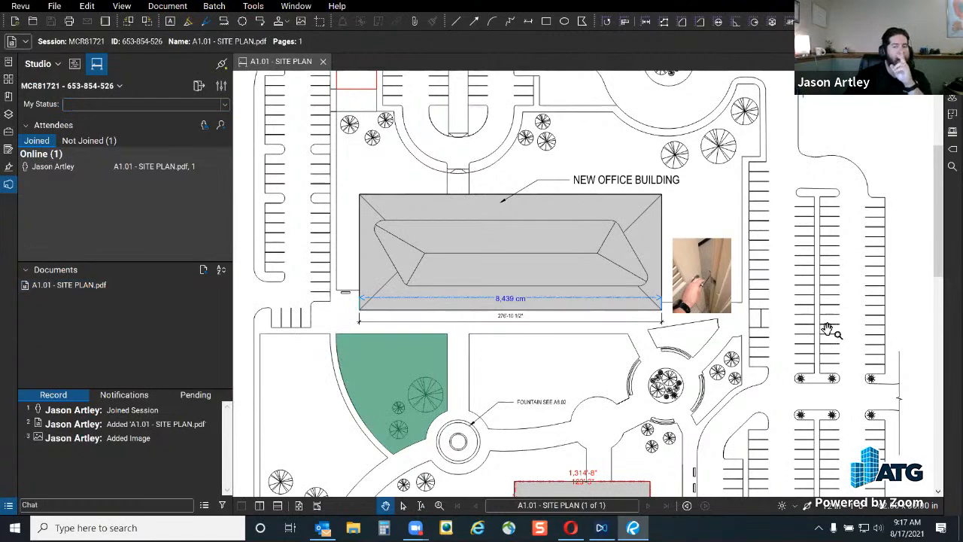
pyautogui.rightClick(66, 285)
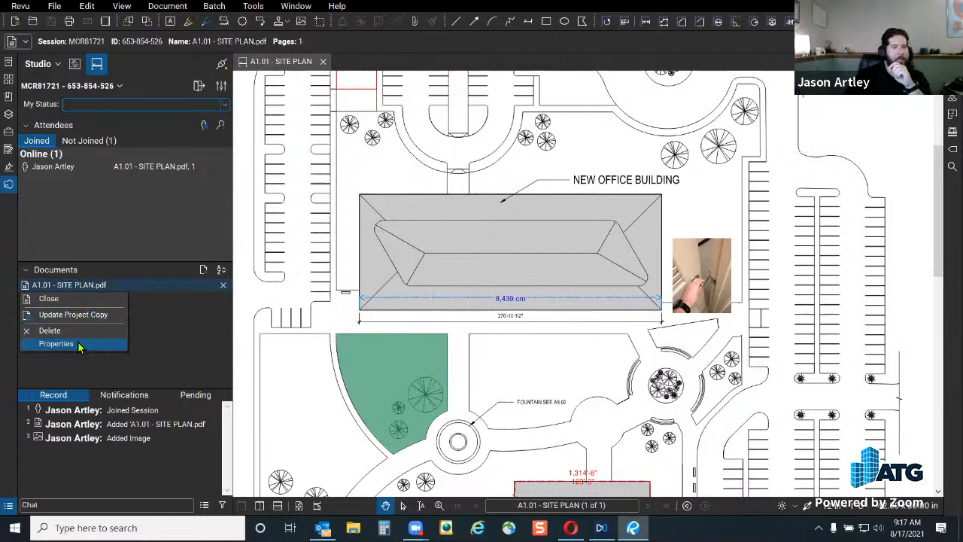
pyautogui.click(56, 343)
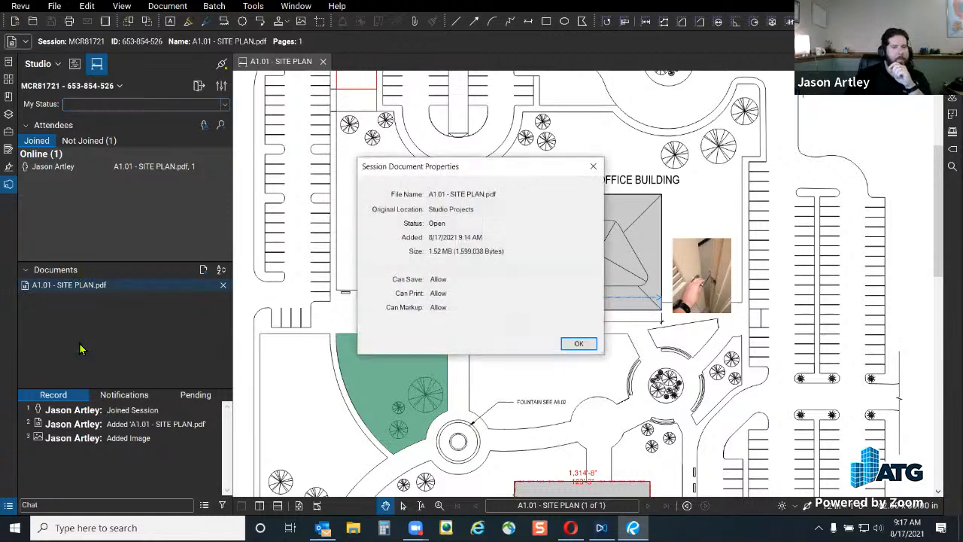
pyautogui.click(579, 343)
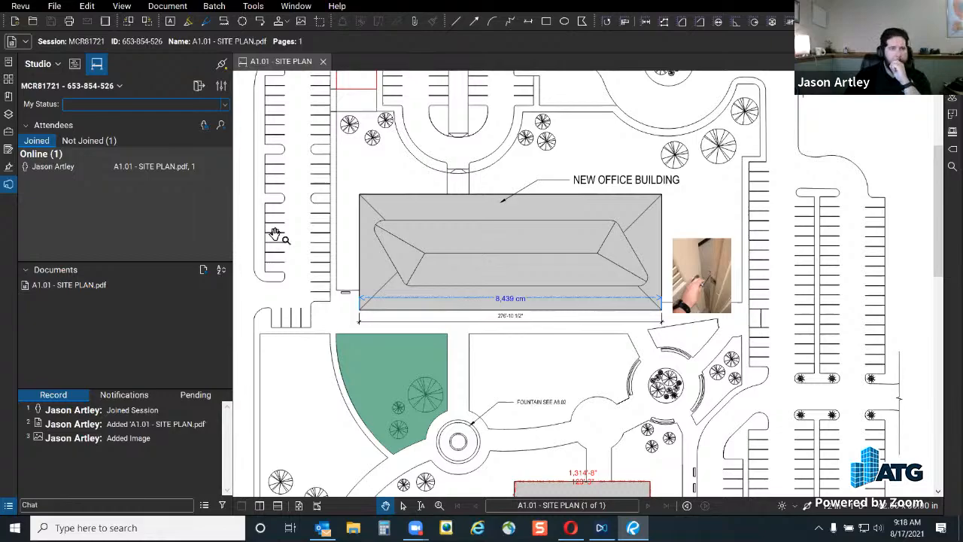
pyautogui.scroll(-4, 627, 348)
pyautogui.moveTo(620, 383); pyautogui.dragTo(662, 242)
pyautogui.scroll(-5, 529, 360)
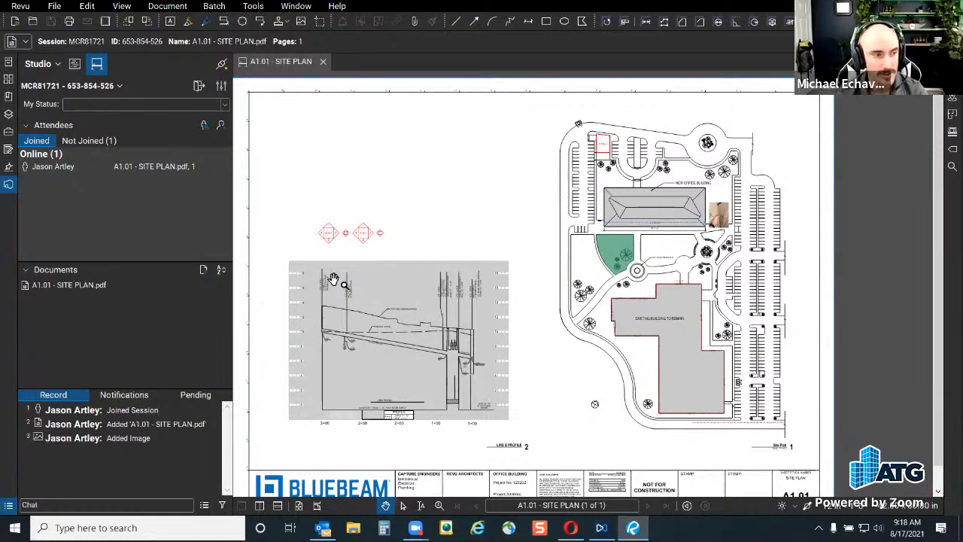
pyautogui.click(254, 7)
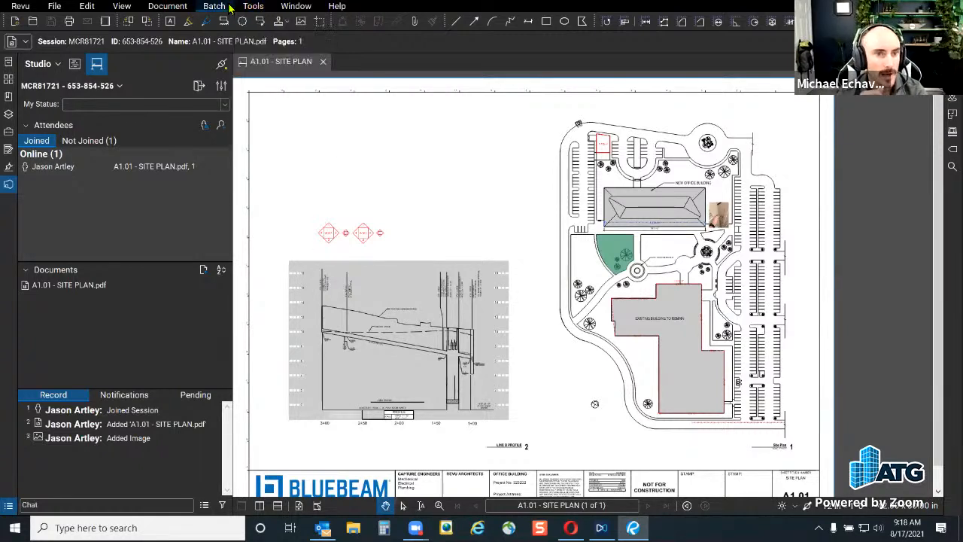
pyautogui.moveTo(229, 8)
pyautogui.moveTo(167, 9)
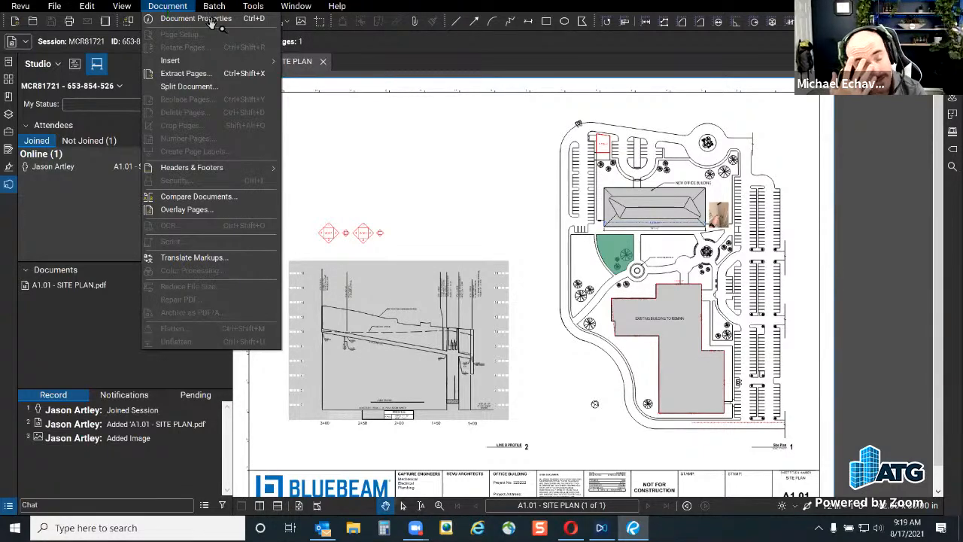
pyautogui.click(394, 144)
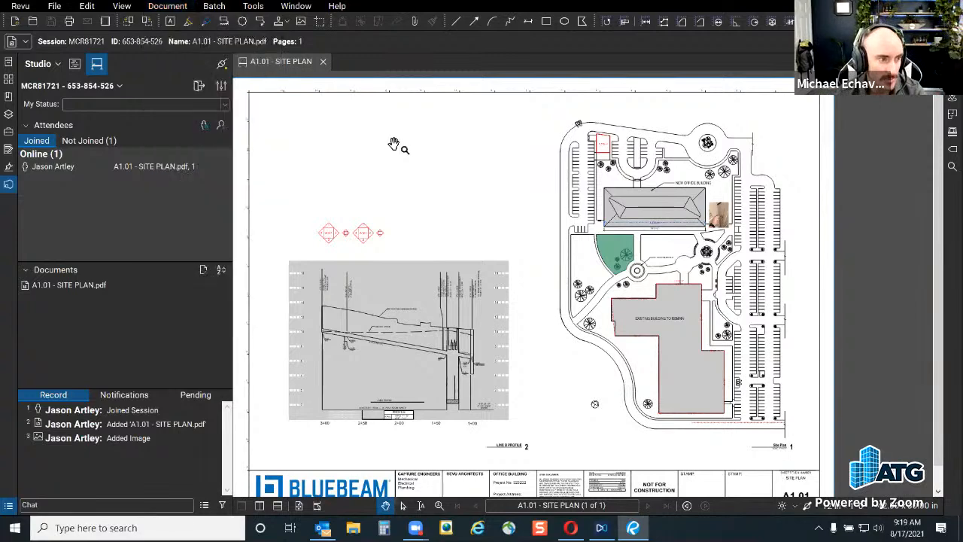
# Expand Arch Plans, look at A2.2.3's actions, then show the MCR81721 session's attendees and documents
pyautogui.click(322, 64)
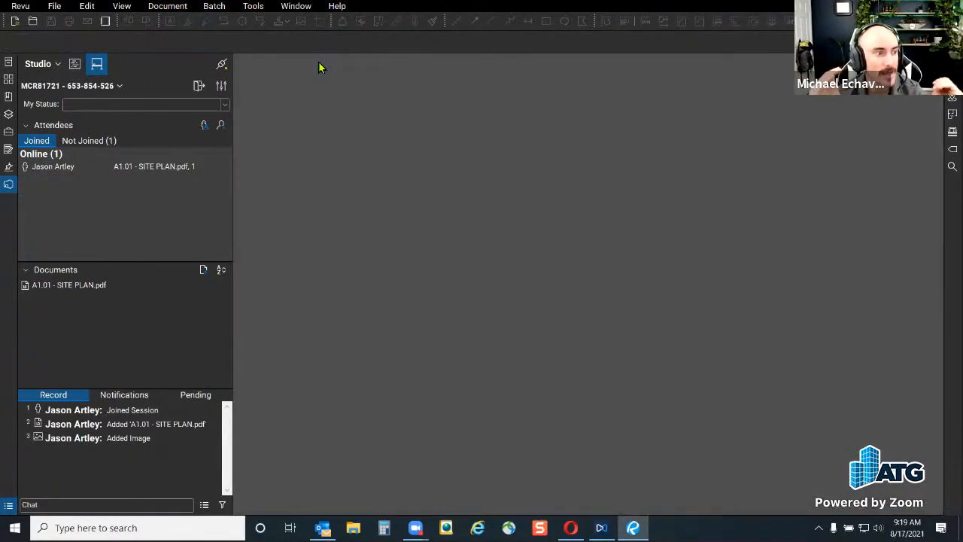
pyautogui.click(74, 64)
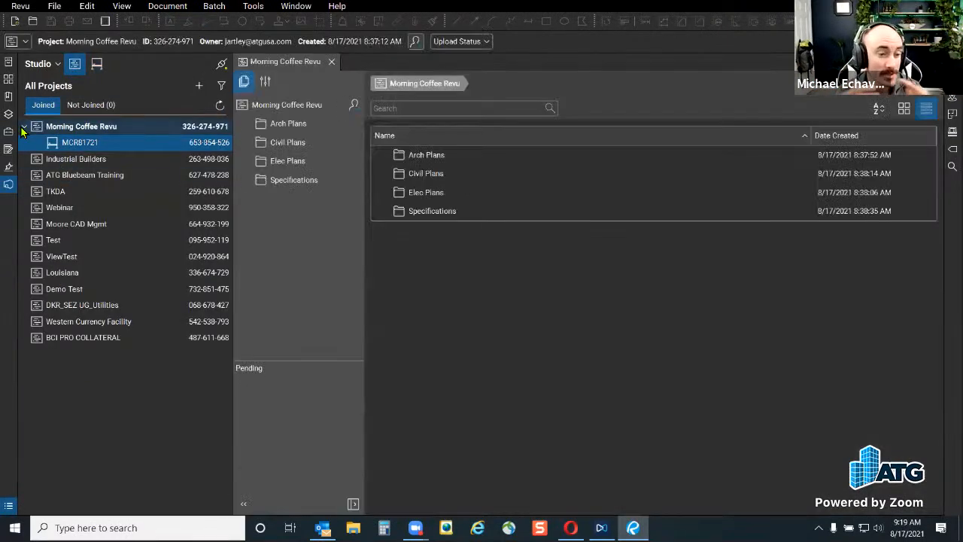
pyautogui.click(280, 130)
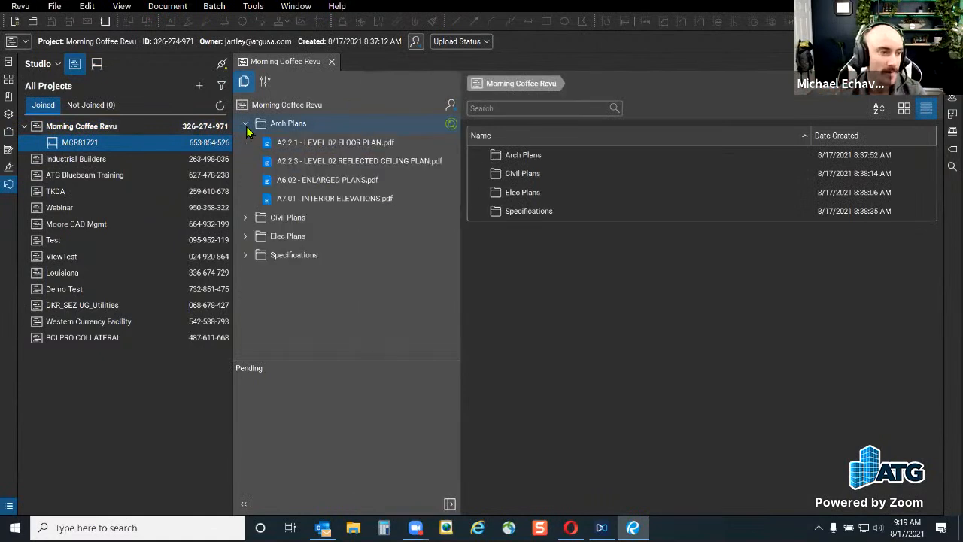
pyautogui.click(347, 166)
pyautogui.rightClick(347, 167)
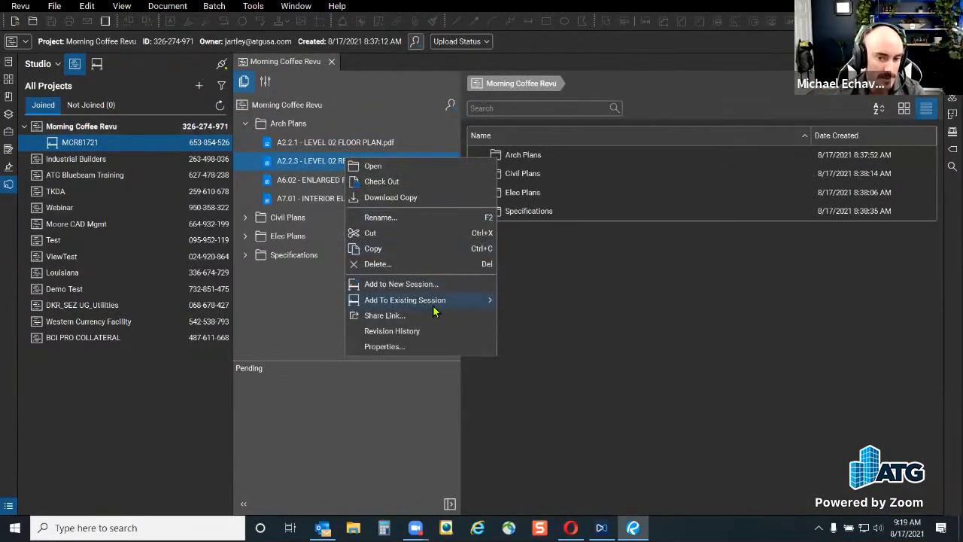
pyautogui.moveTo(434, 306)
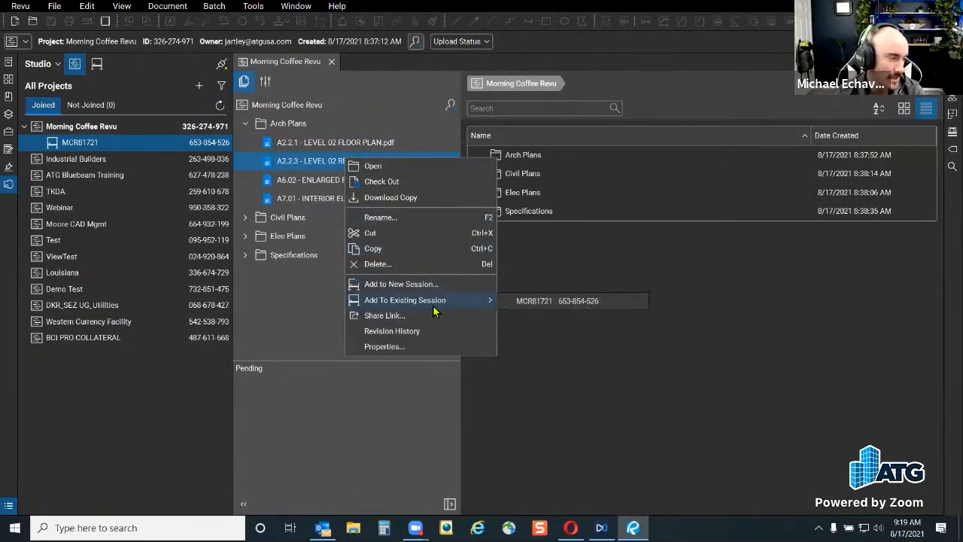
pyautogui.click(632, 401)
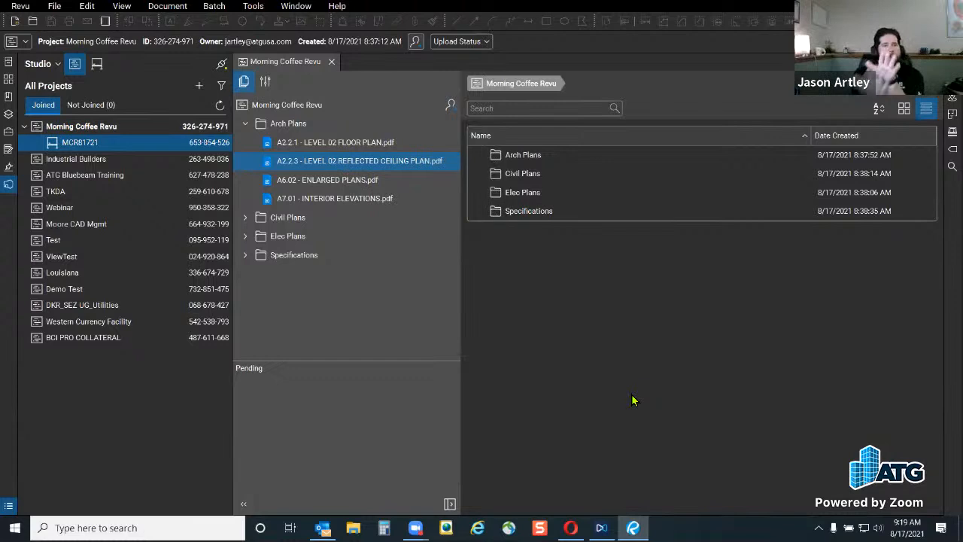
pyautogui.click(97, 66)
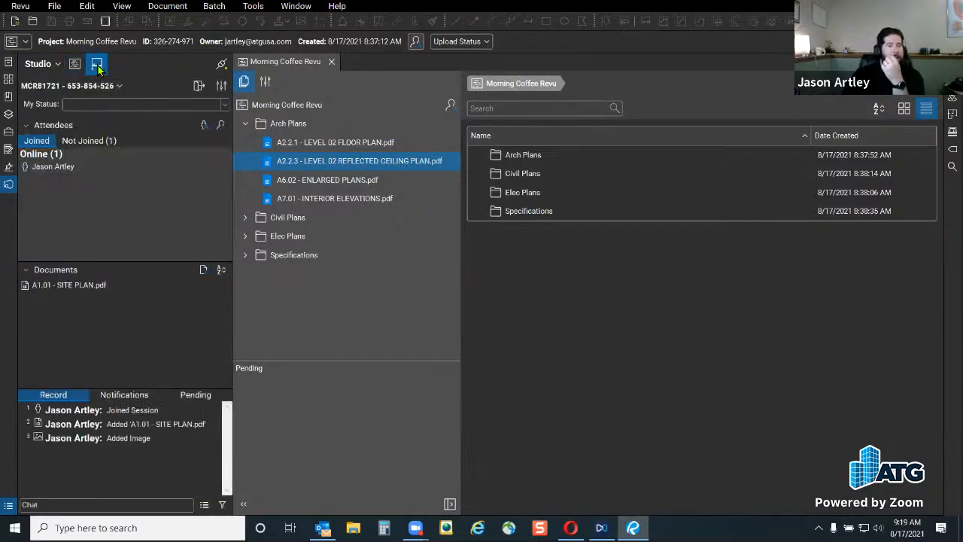
# Close the Morning Coffee Revu project and maximize the Chrome new tab window
pyautogui.click(333, 62)
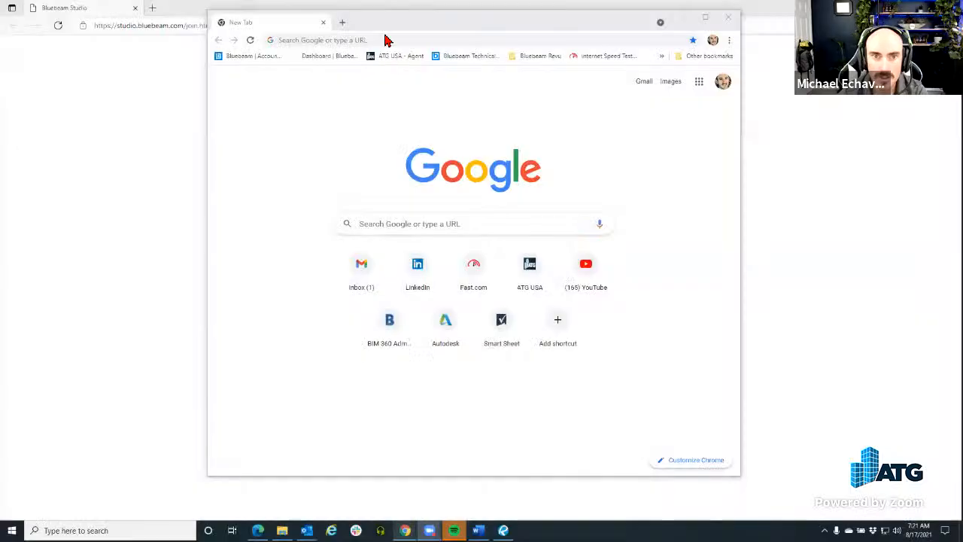
pyautogui.moveTo(379, 23); pyautogui.dragTo(364, 2)
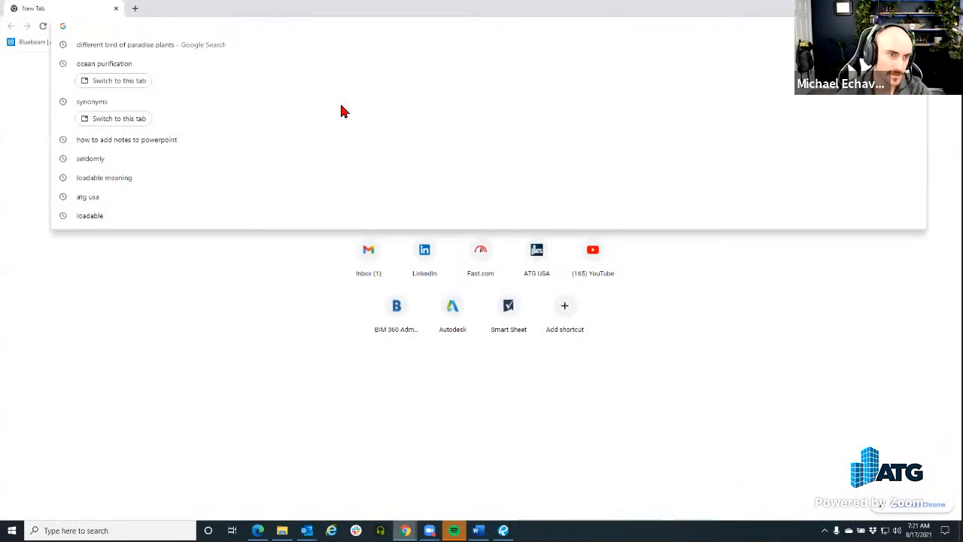
# Sign in to the Bluebeam account portal with the saved e-mail and password
pyautogui.click(256, 480)
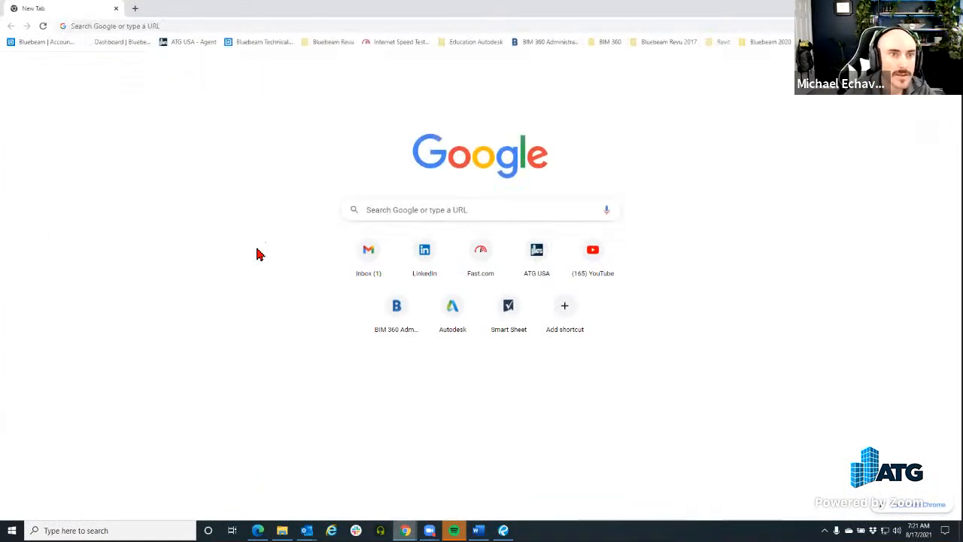
pyautogui.click(36, 43)
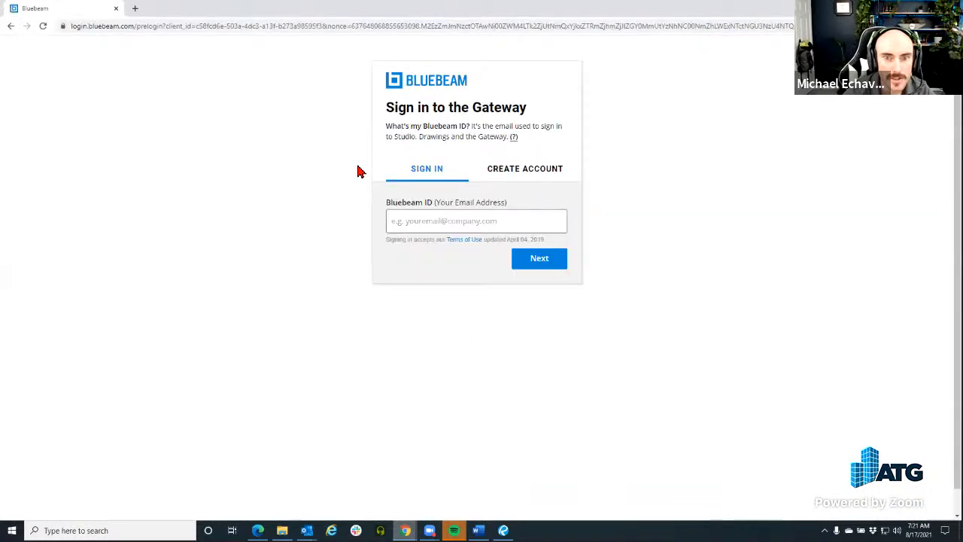
pyautogui.click(454, 229)
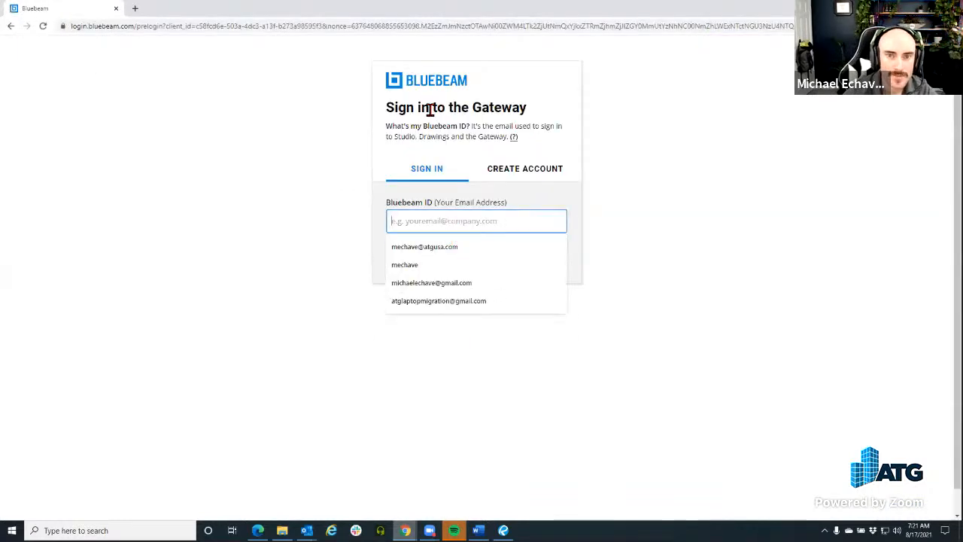
pyautogui.moveTo(532, 113); pyautogui.dragTo(339, 107)
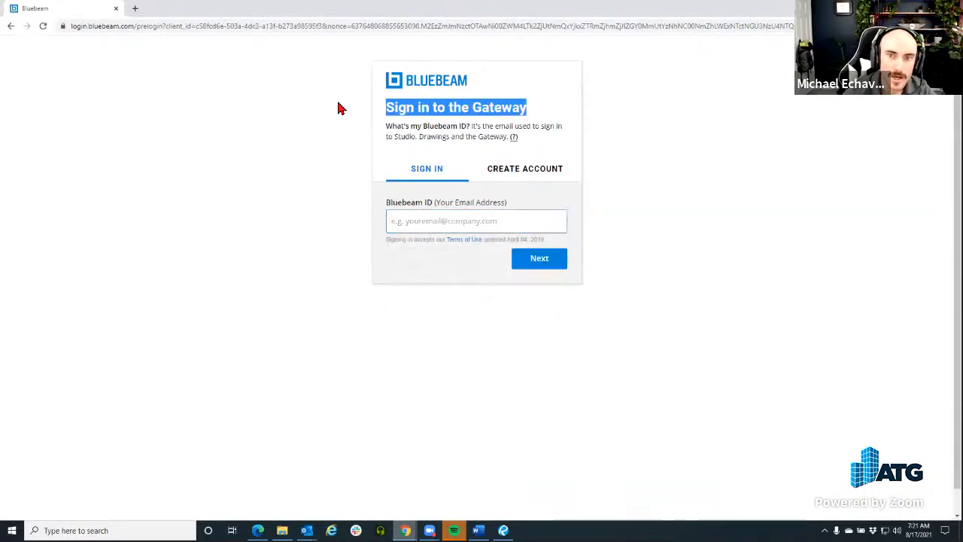
pyautogui.click(450, 229)
pyautogui.click(453, 252)
pyautogui.click(555, 264)
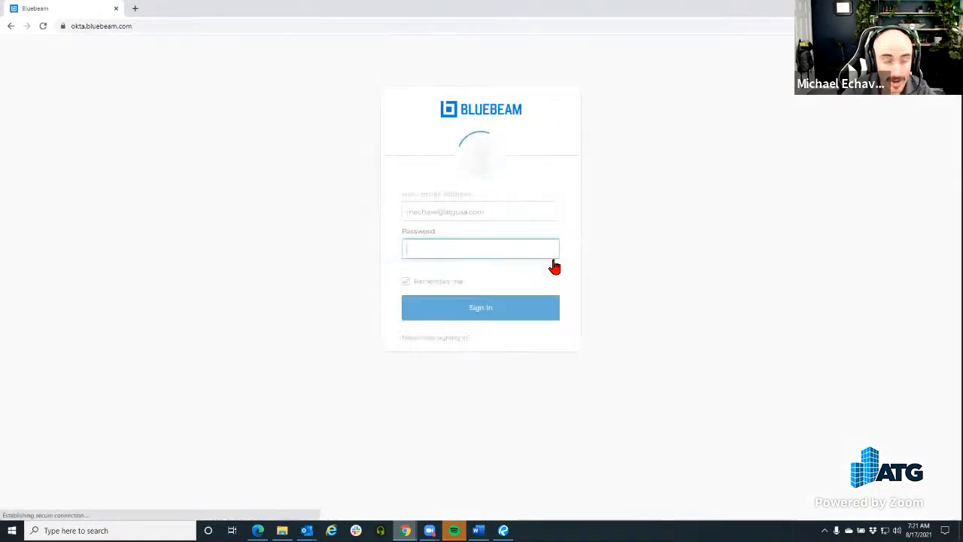
pyautogui.click(493, 343)
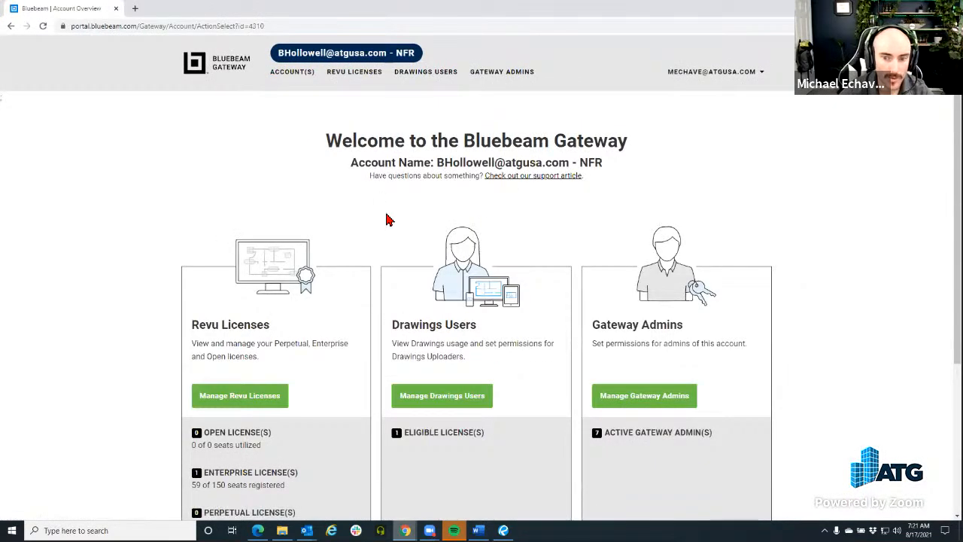
# Open Manage Drawings Users, showing the guide on adding Drawings Uploaders
pyautogui.scroll(-2, 458, 230)
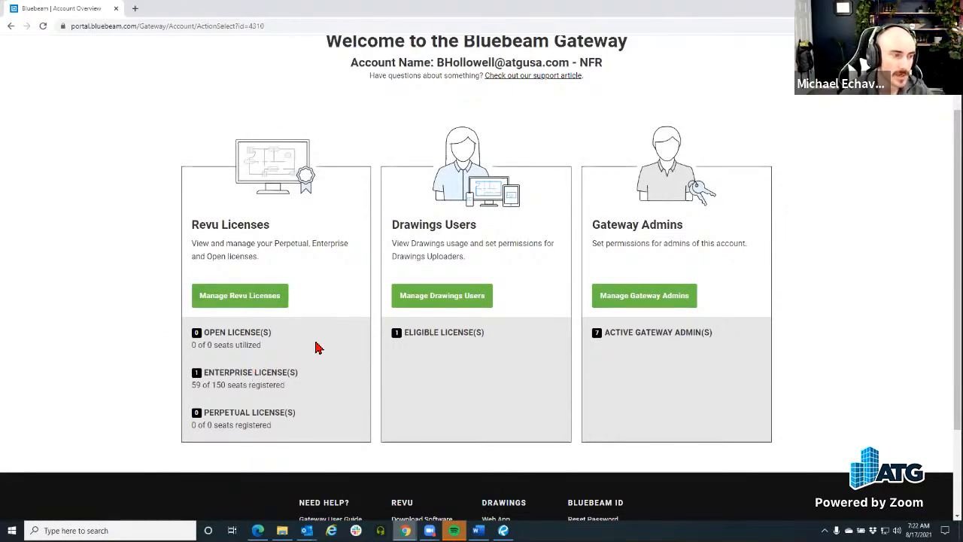
pyautogui.click(463, 303)
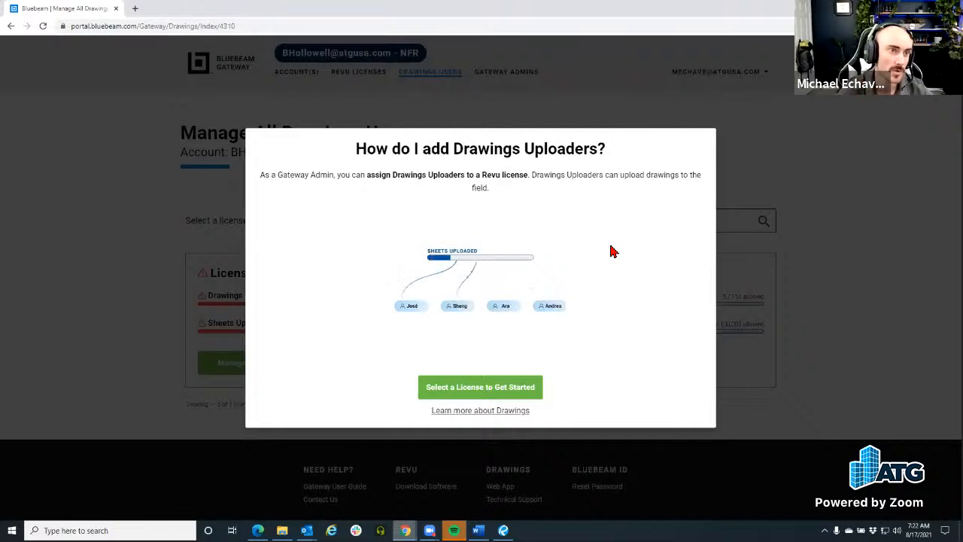
# Replace the Gateway tab with drawings.bluebeam.com and browse its All Projects (32) list
pyautogui.click(135, 9)
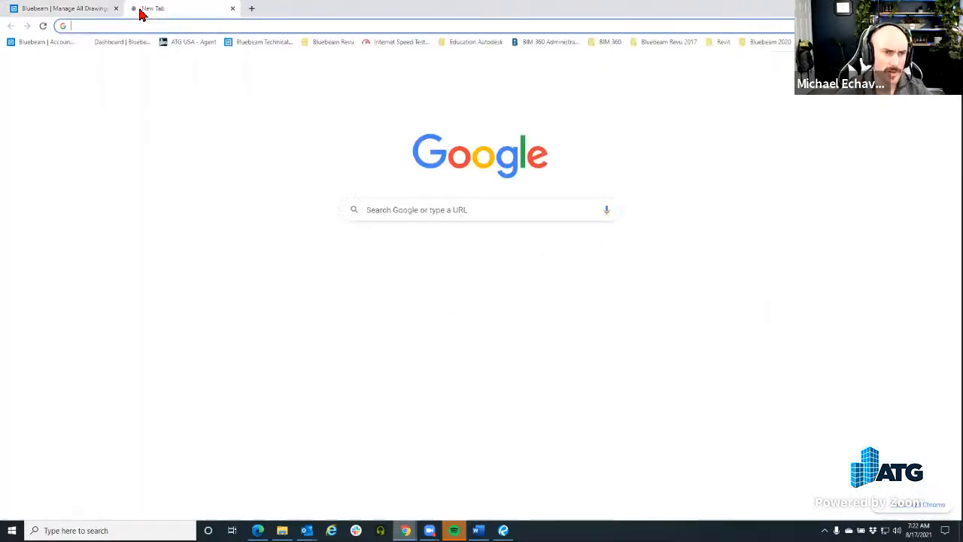
pyautogui.click(115, 9)
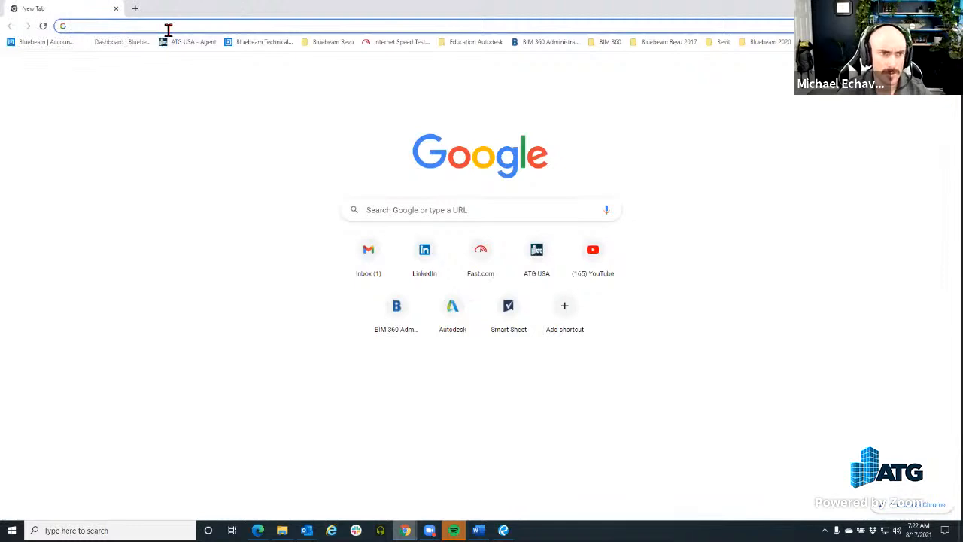
pyautogui.write('drawings.bluebeam.com')
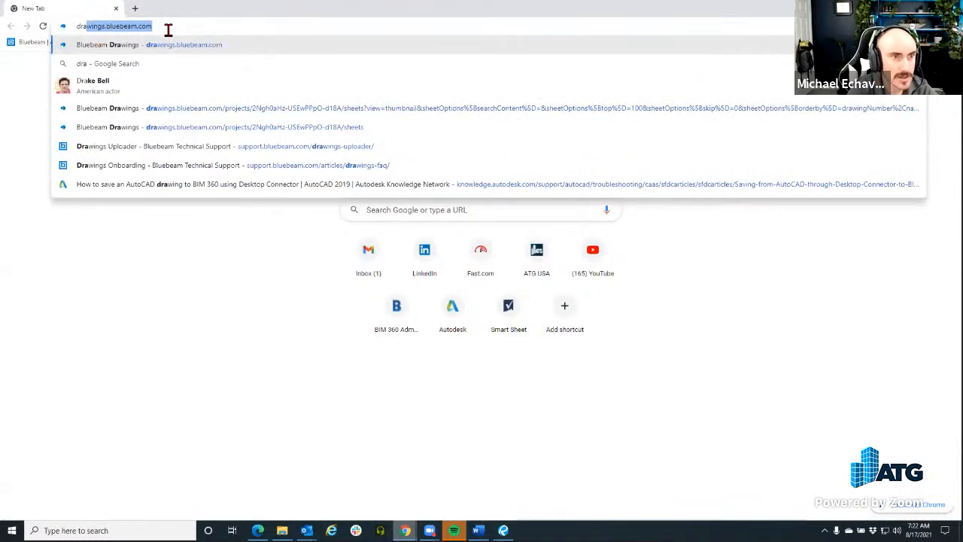
pyautogui.click(131, 50)
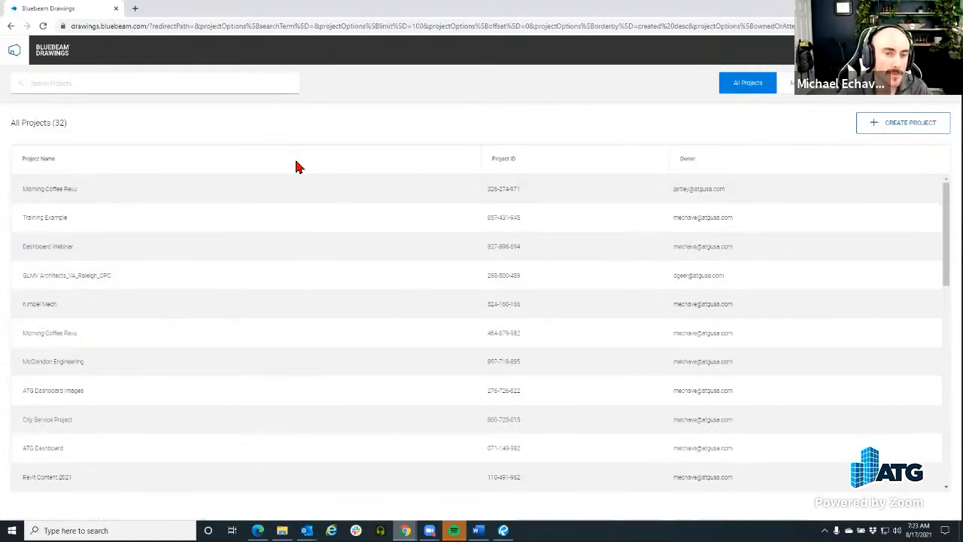
pyautogui.scroll(-8, 198, 225)
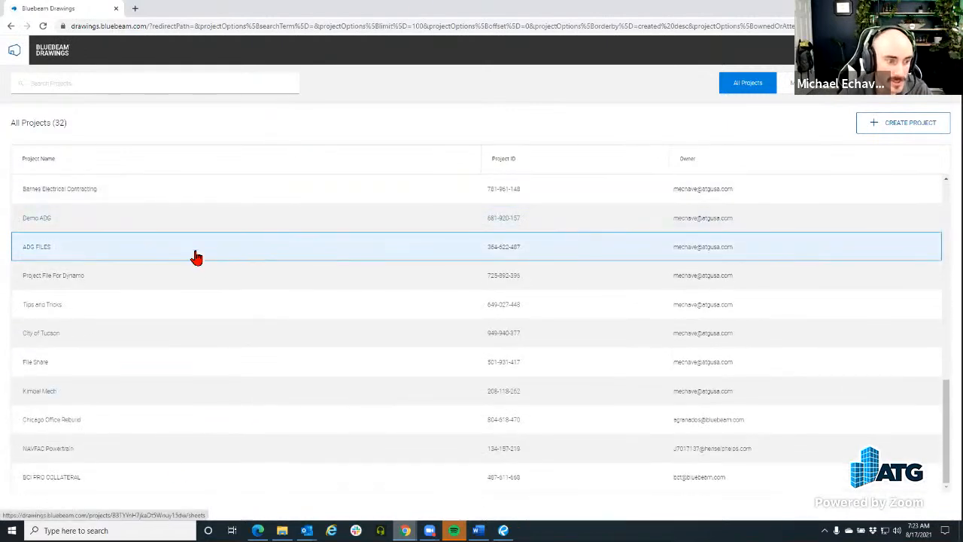
# Snap Revu to the right half of the screen beside the browser on the left
pyautogui.click(504, 530)
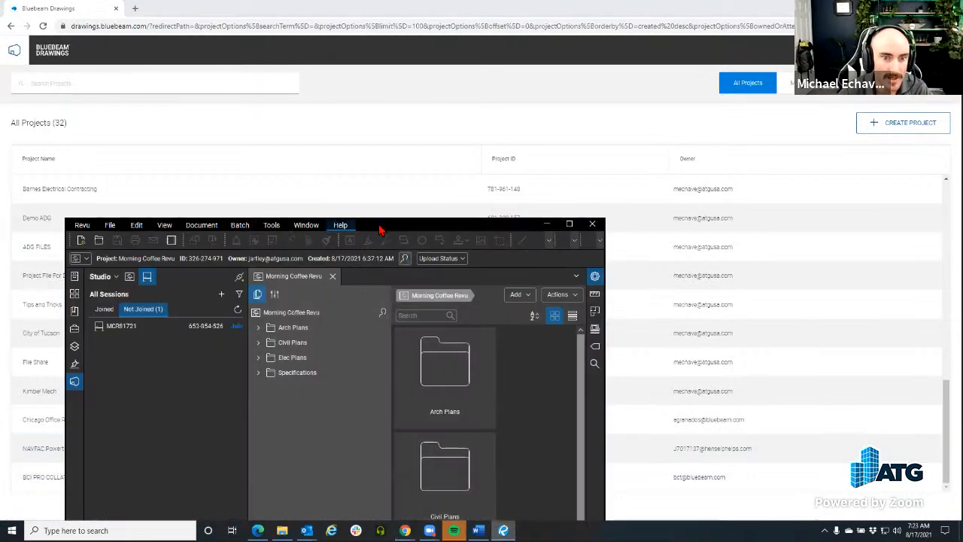
pyautogui.moveTo(385, 225); pyautogui.dragTo(962, 1)
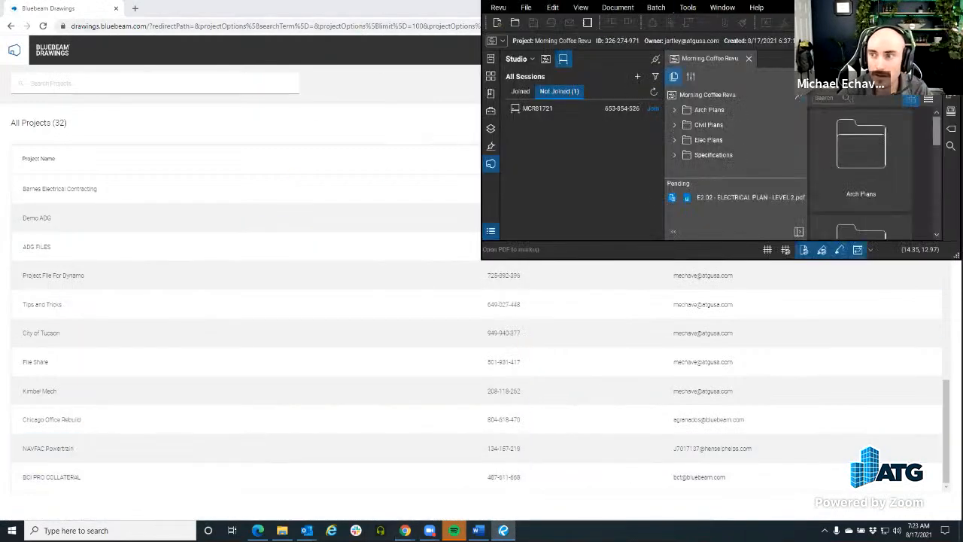
pyautogui.moveTo(785, 9); pyautogui.dragTo(781, 138)
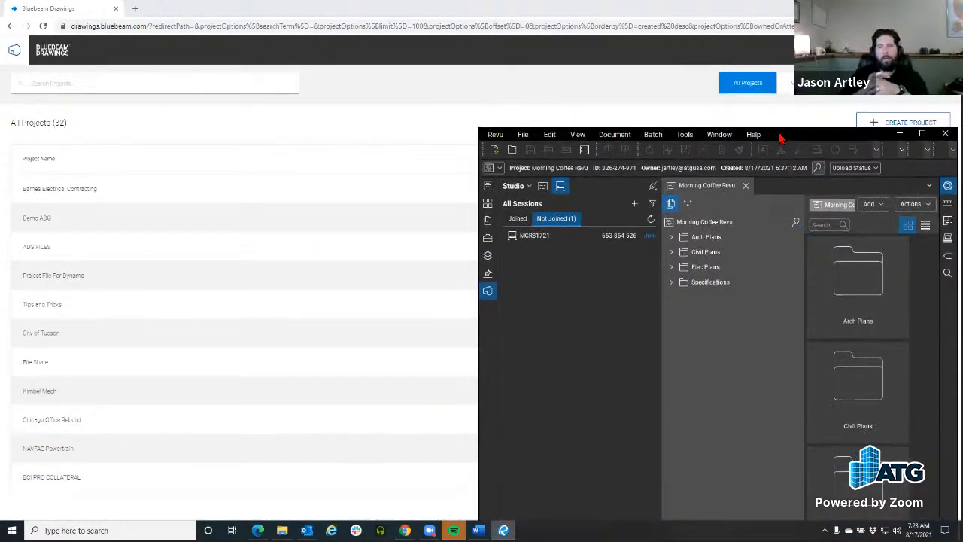
pyautogui.press('super+Right')
pyautogui.click(118, 146)
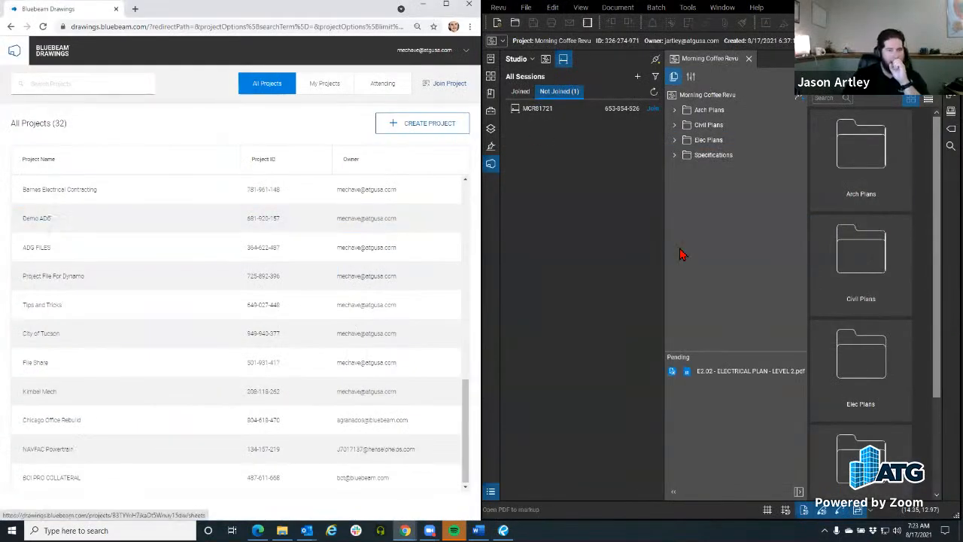
# Review Studio's Joined projects list against the Drawings list, then minimize Revu
pyautogui.click(521, 92)
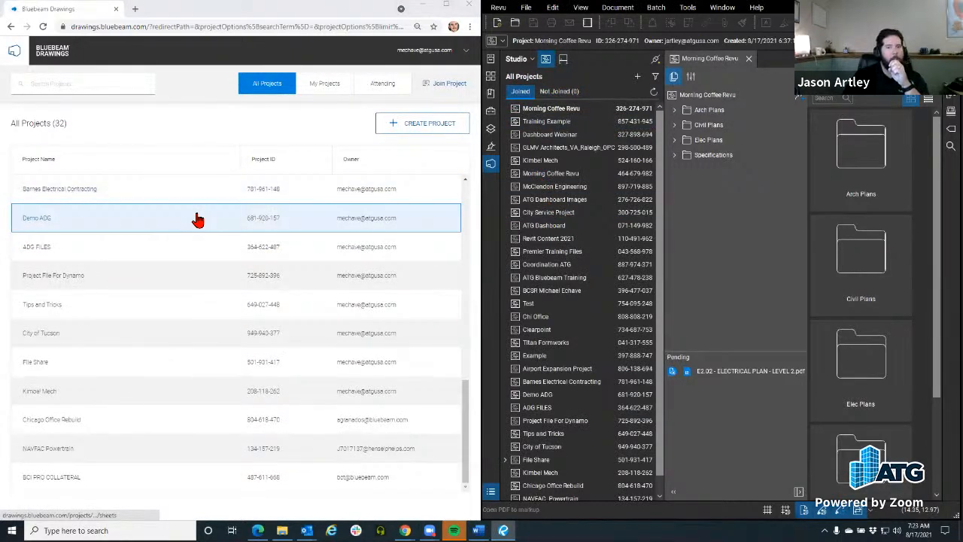
pyautogui.scroll(5, 200, 256)
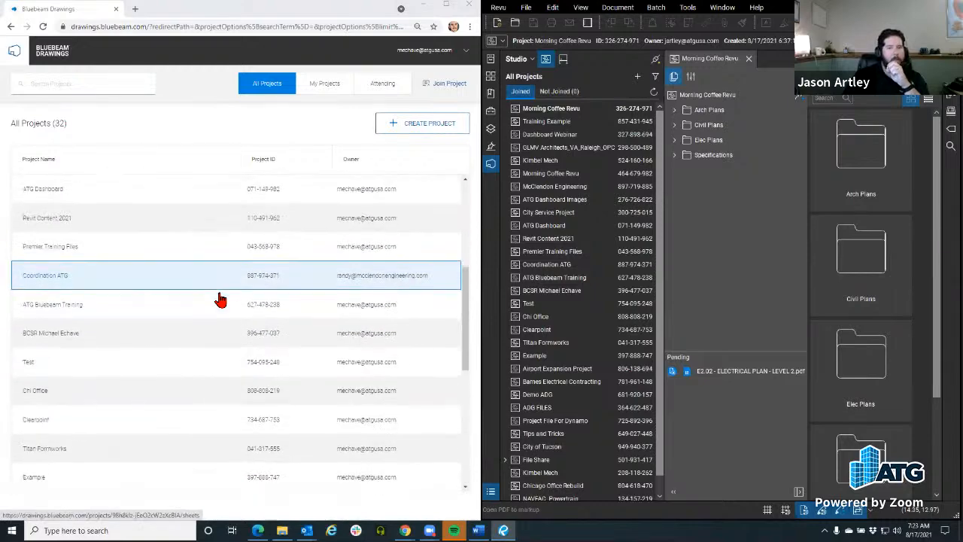
pyautogui.scroll(5, 221, 299)
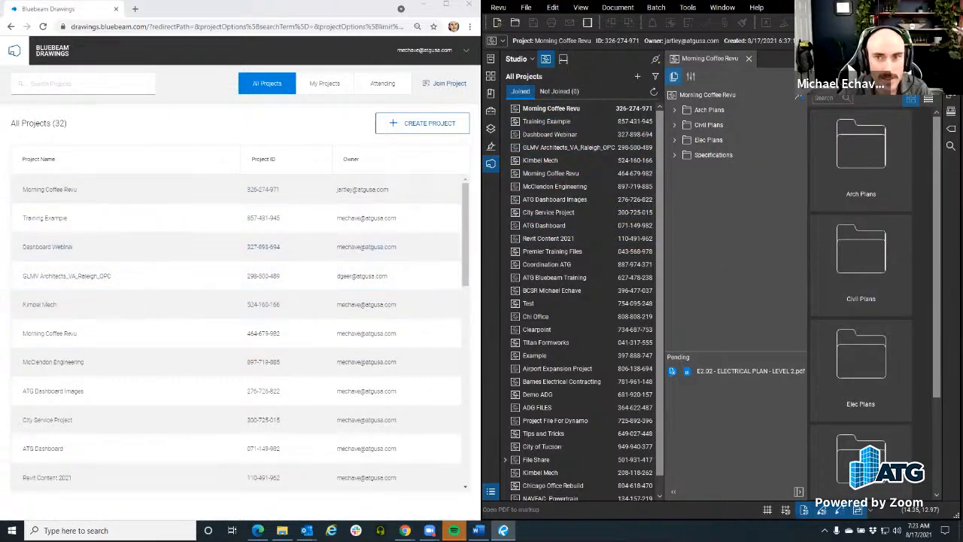
pyautogui.click(906, 6)
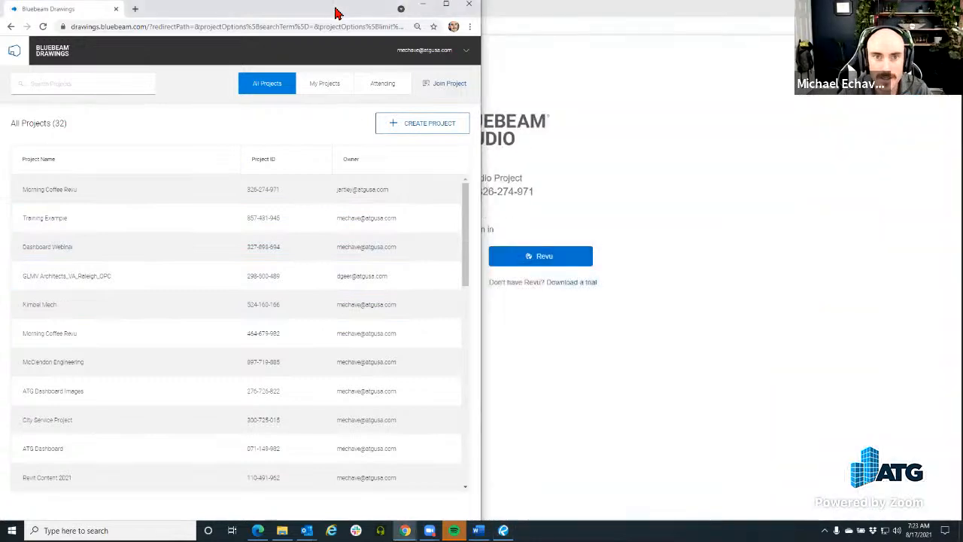
# Maximize the browser and open File Share's 13 published sheets (11 structural, 2 architectural)
pyautogui.moveTo(335, 6); pyautogui.dragTo(557, 1)
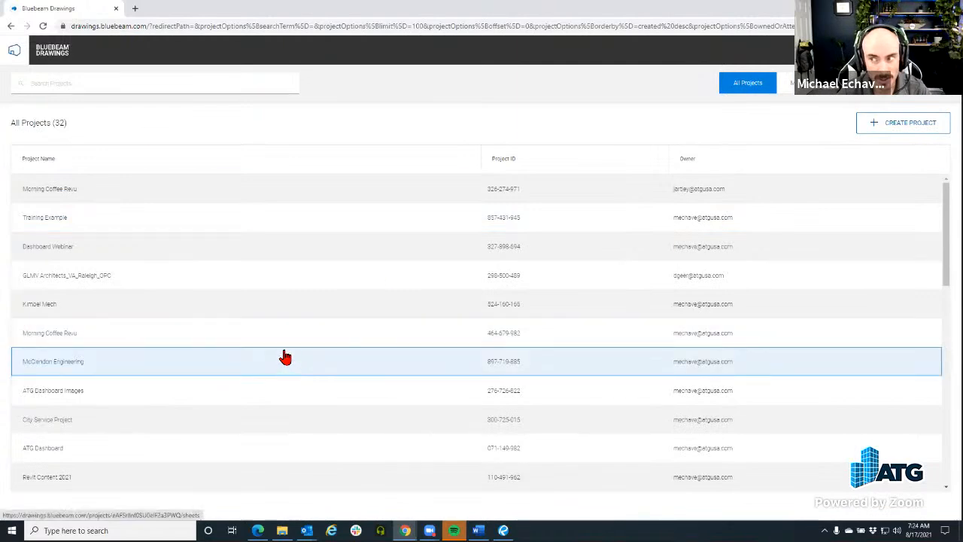
pyautogui.scroll(-6, 299, 290)
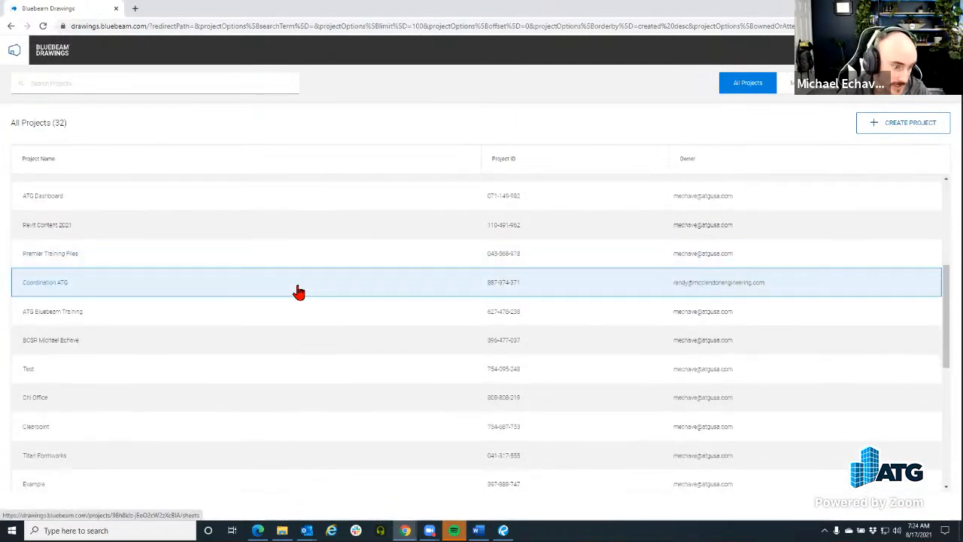
pyautogui.scroll(-2, 299, 292)
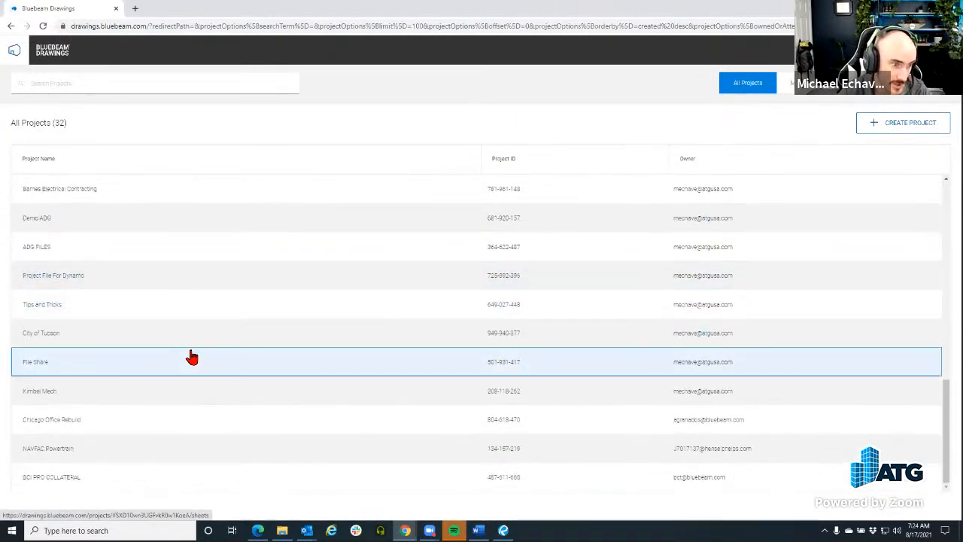
pyautogui.click(185, 363)
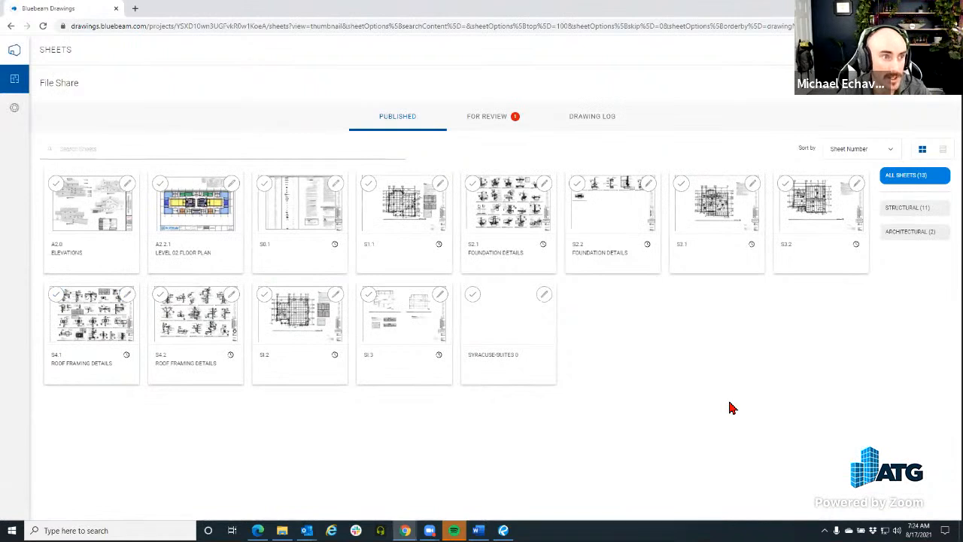
pyautogui.moveTo(20, 58)
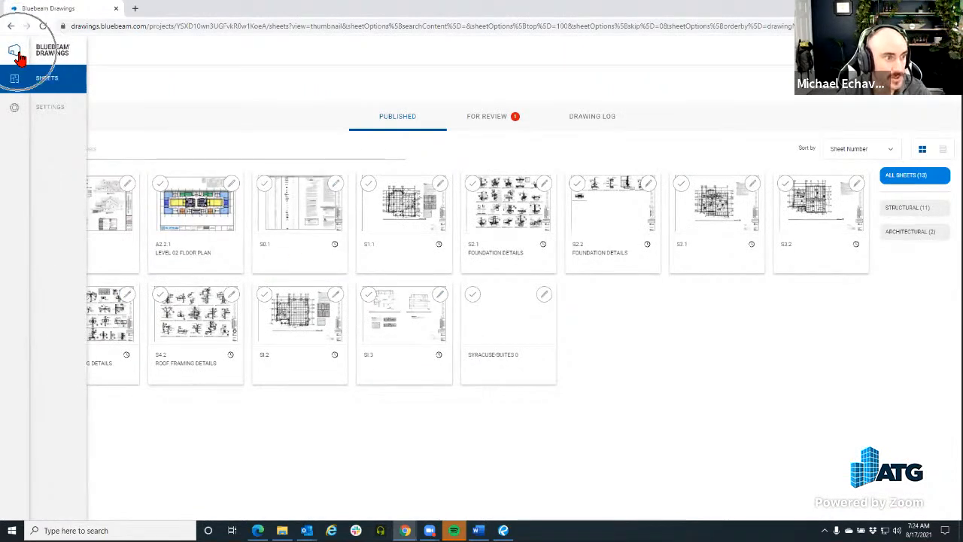
pyautogui.click(18, 56)
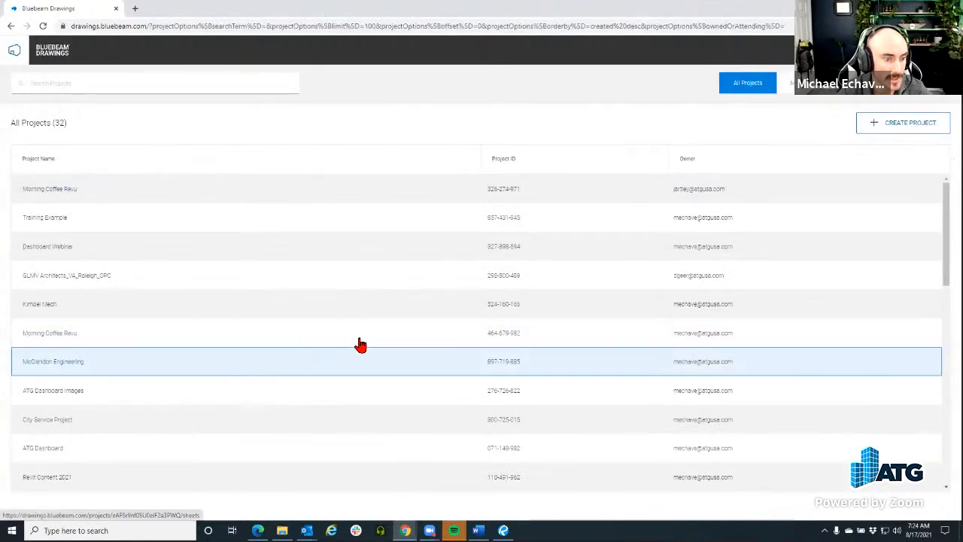
pyautogui.scroll(-8, 359, 344)
pyautogui.scroll(-3, 204, 289)
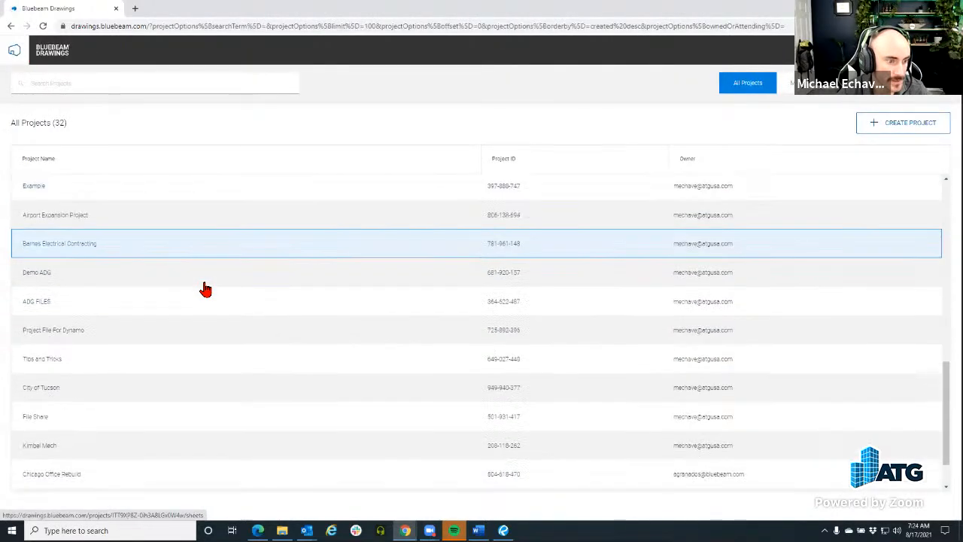
pyautogui.click(177, 366)
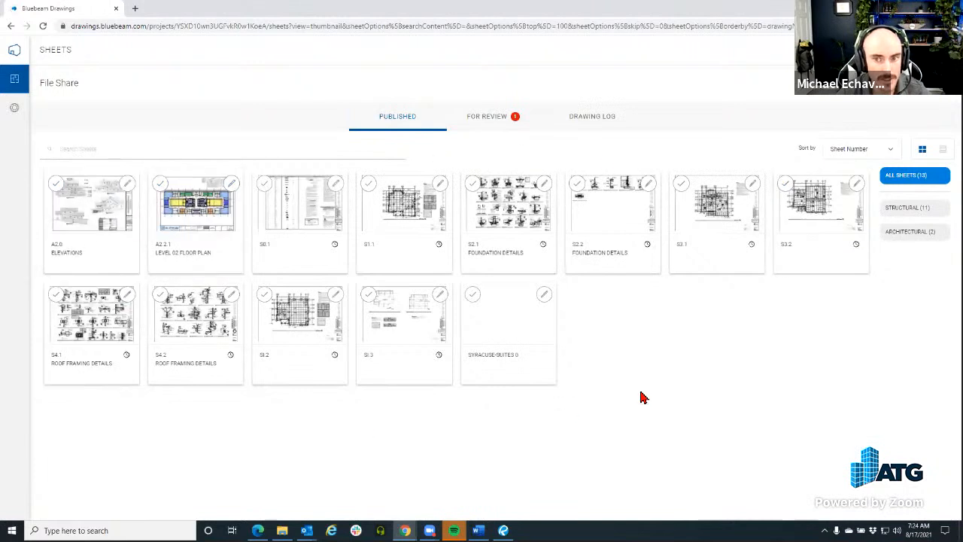
# View File Share's For Review log with the 3 AUG 21 upload, then start a new upload
pyautogui.click(478, 127)
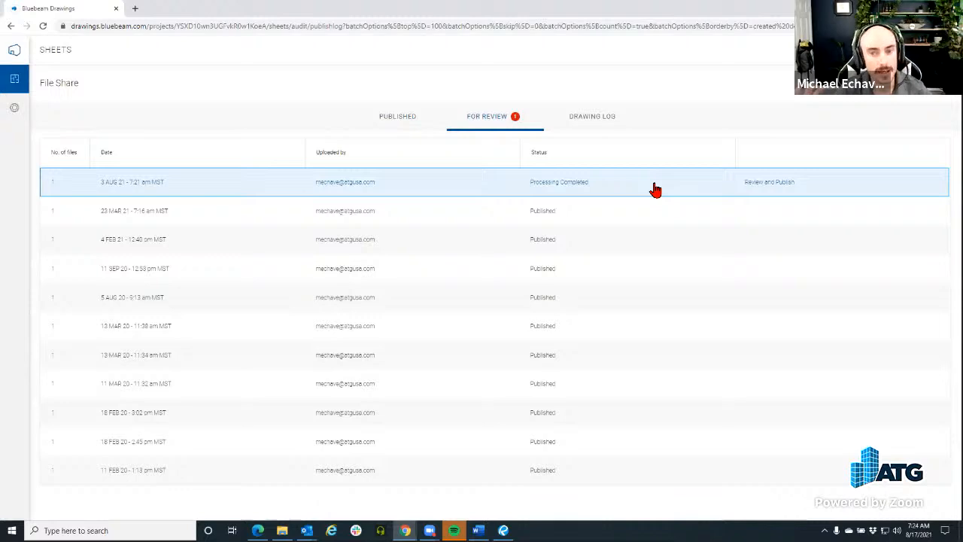
pyautogui.press('ctrl')
pyautogui.press('ctrl')
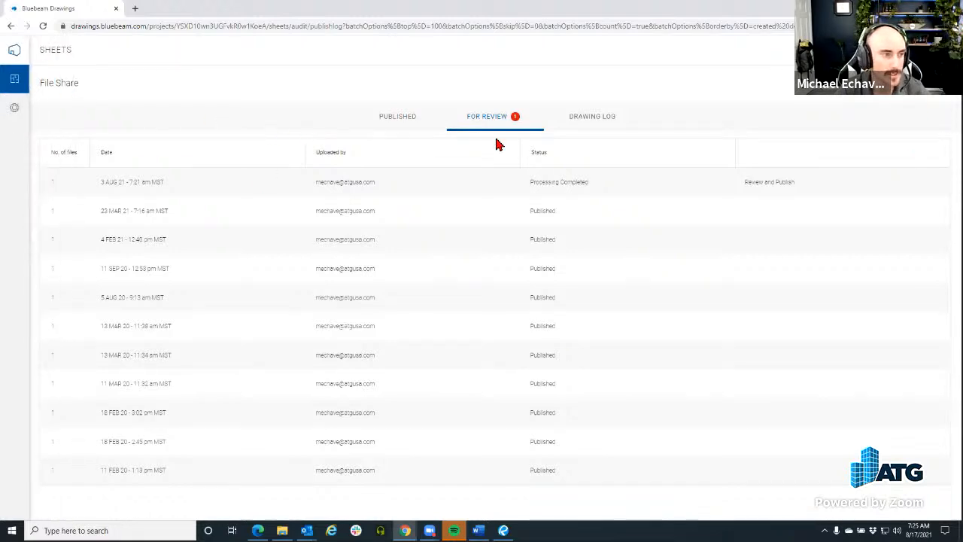
pyautogui.click(915, 98)
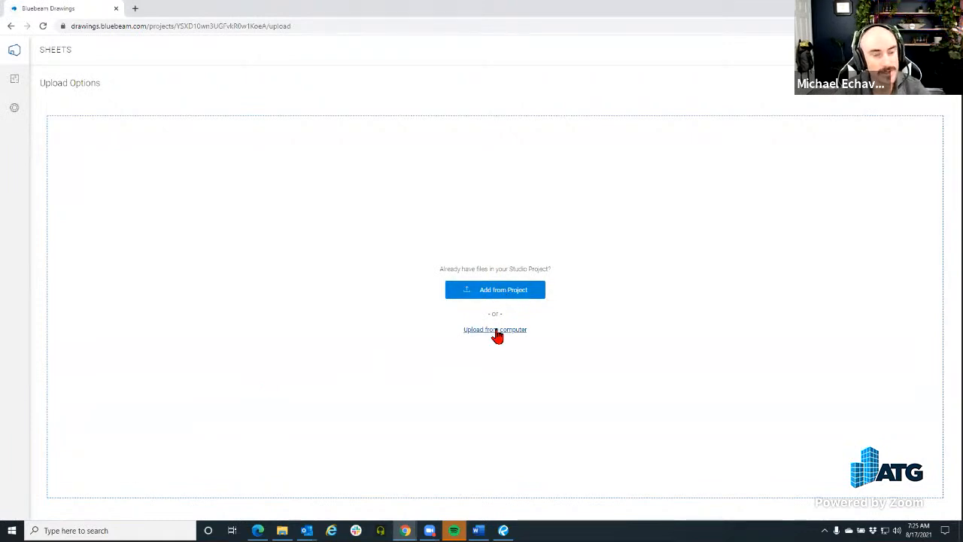
# Select Syracuse-Suites.pdf from the Studio project's Struct folder for upload
pyautogui.click(490, 294)
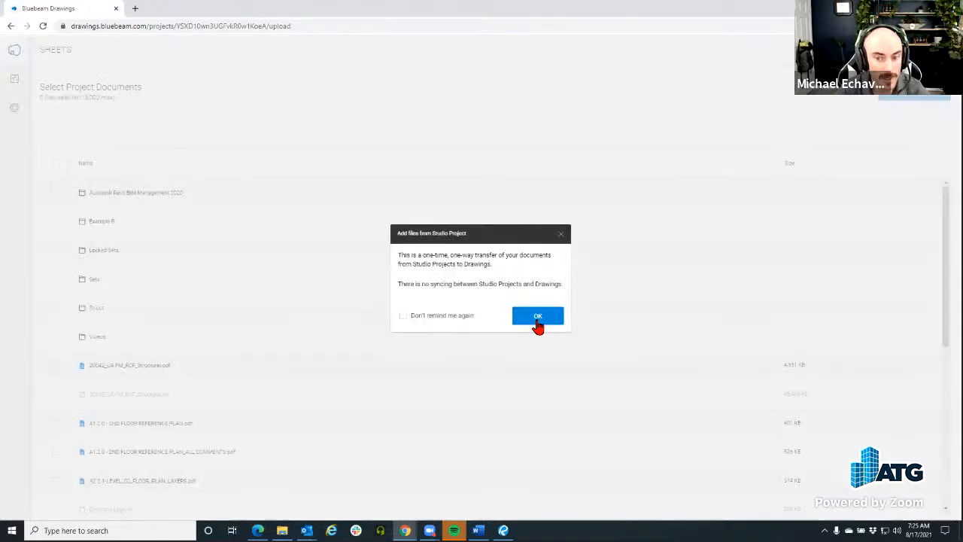
pyautogui.click(537, 320)
pyautogui.scroll(-5, 335, 226)
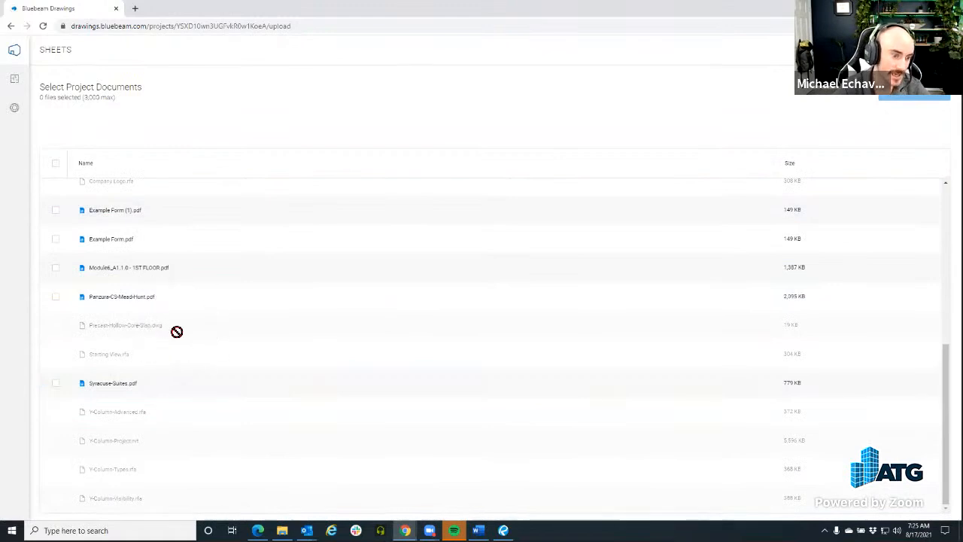
pyautogui.scroll(3, 161, 388)
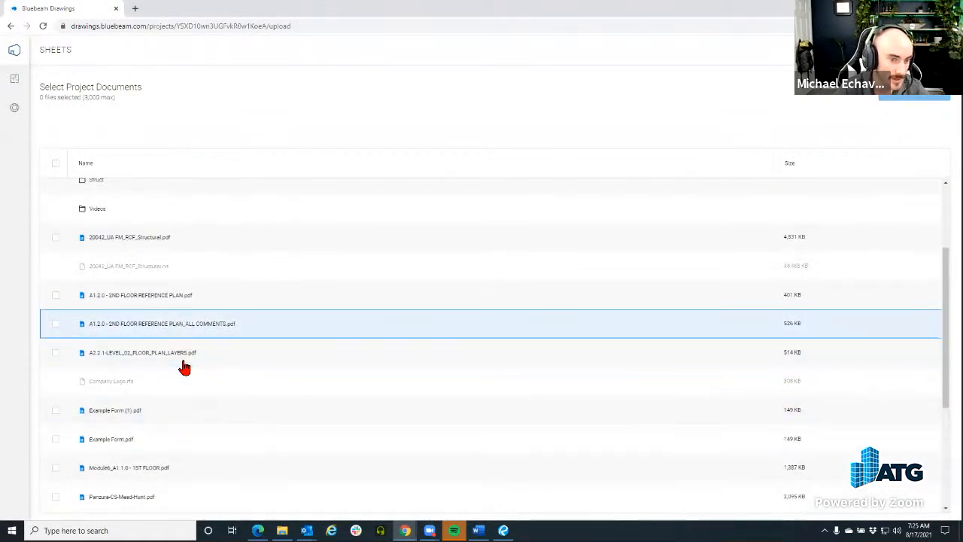
pyautogui.scroll(2, 182, 290)
pyautogui.click(179, 314)
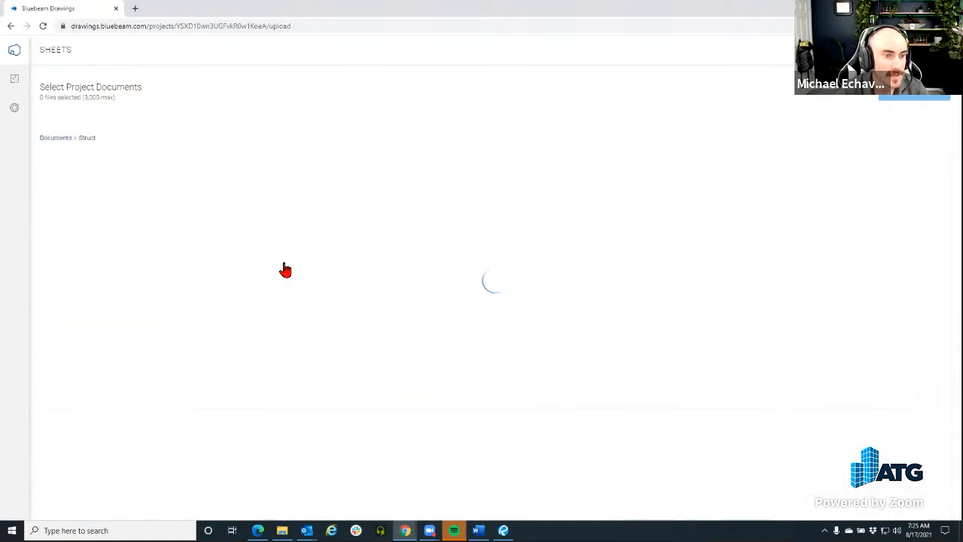
pyautogui.click(300, 283)
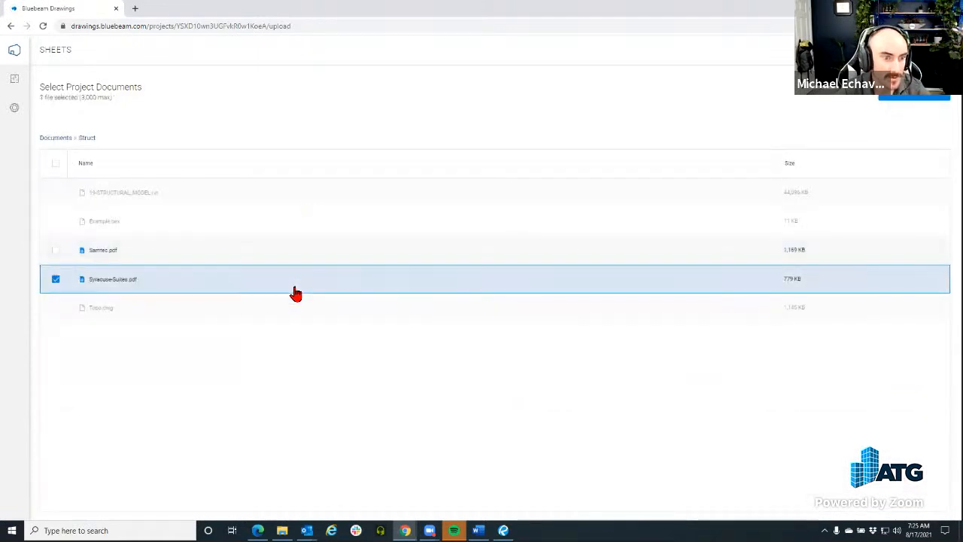
pyautogui.click(912, 101)
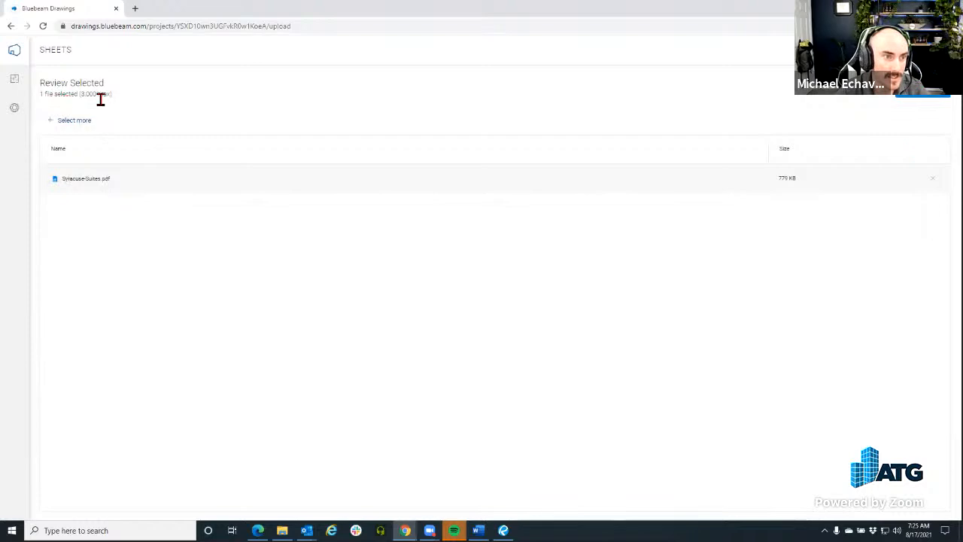
# Submit the file for processing and open the 3 AUG 21 upload's review page
pyautogui.moveTo(83, 97); pyautogui.dragTo(137, 106)
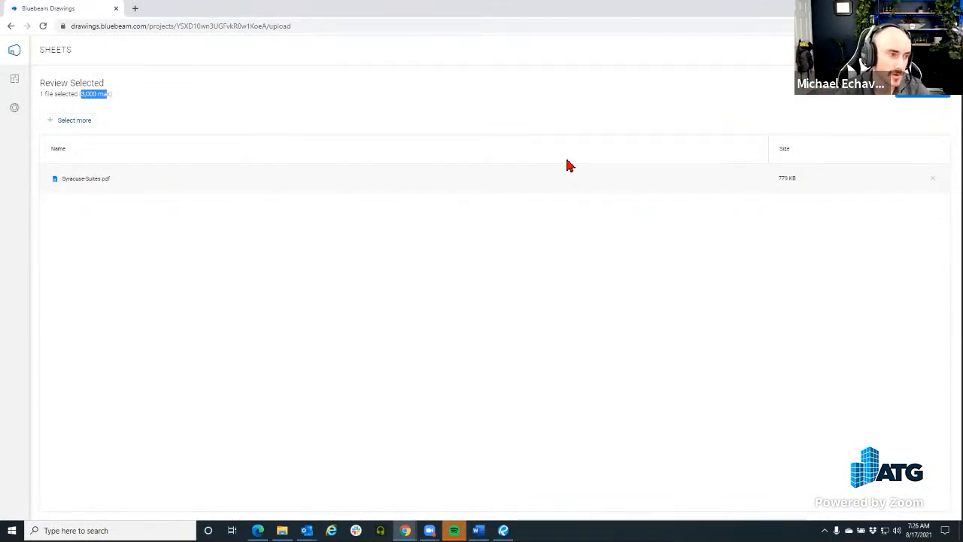
pyautogui.click(921, 97)
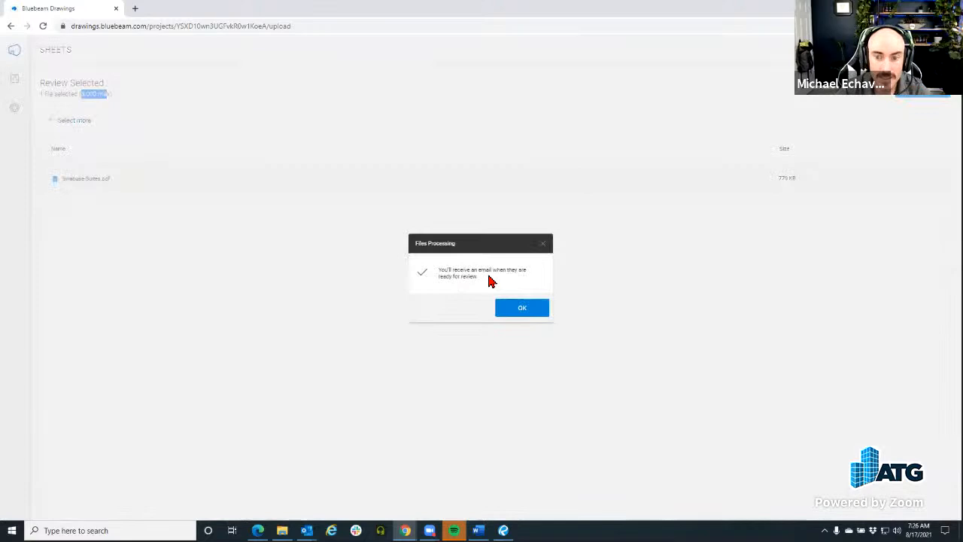
pyautogui.click(523, 310)
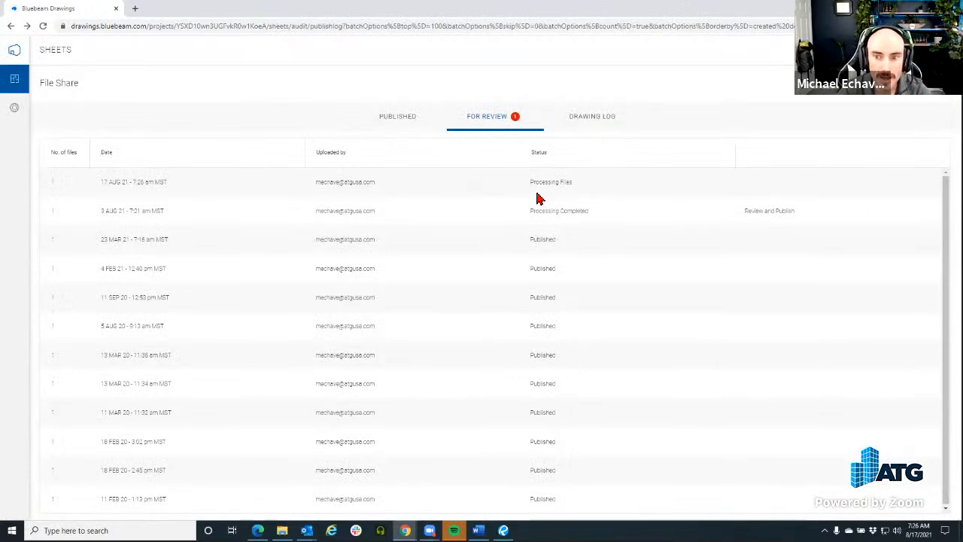
pyautogui.click(412, 211)
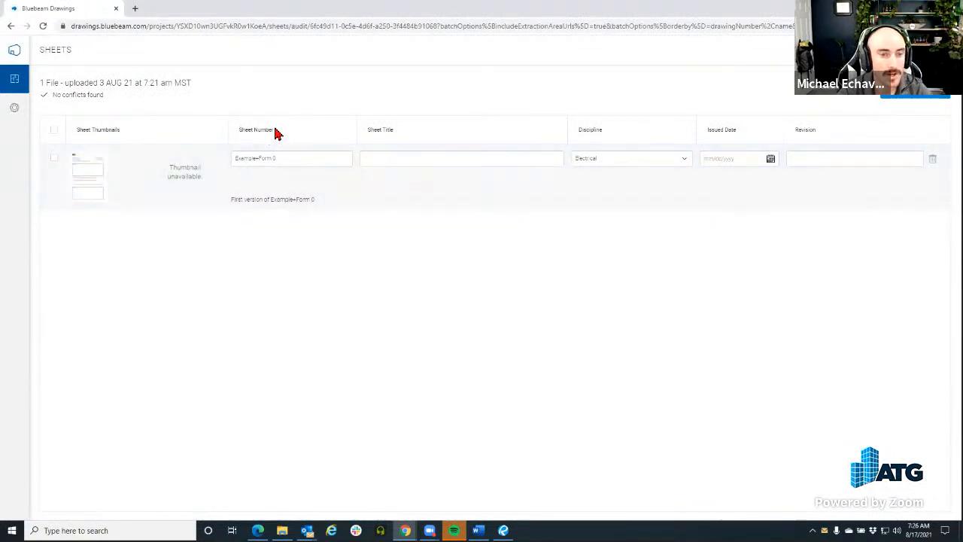
# Select the uploaded Example-Form 0 sheet and publish it to File Share
pyautogui.click(294, 166)
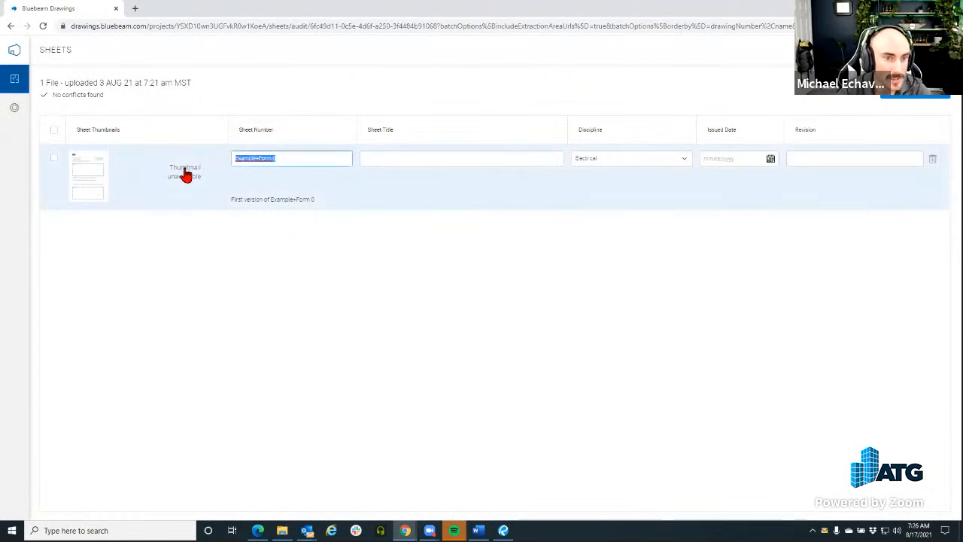
pyautogui.click(185, 173)
pyautogui.click(405, 182)
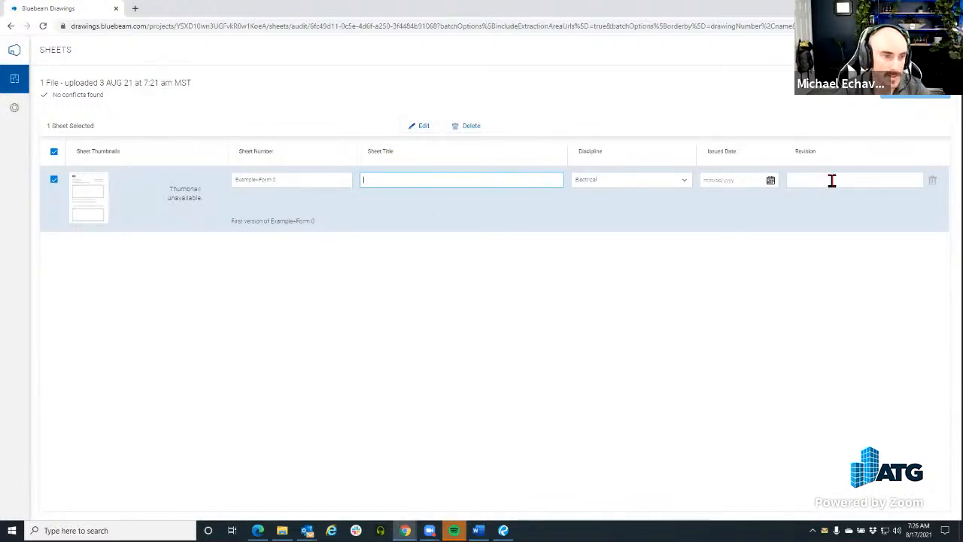
pyautogui.click(852, 100)
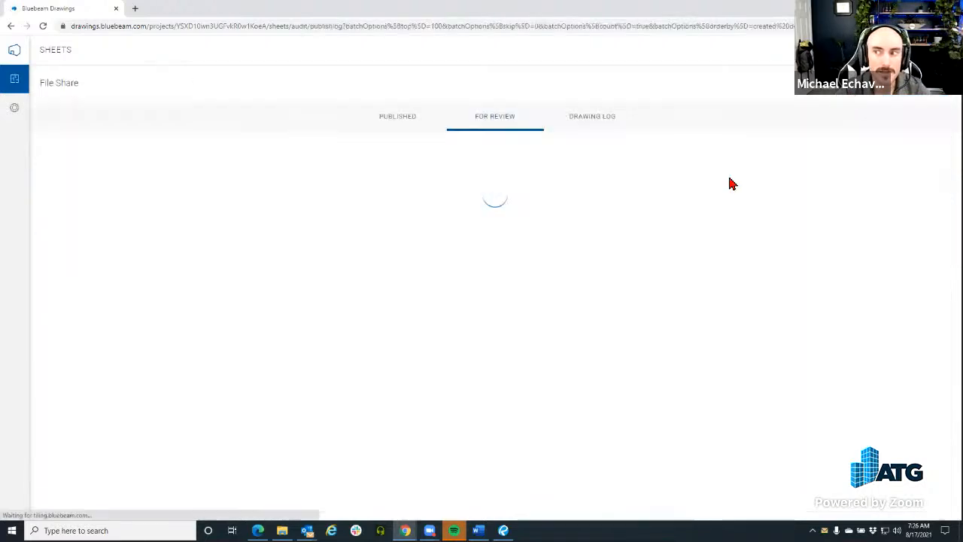
# Switch to the Published tab's 13 sheets and view sheet S0.1
pyautogui.click(410, 124)
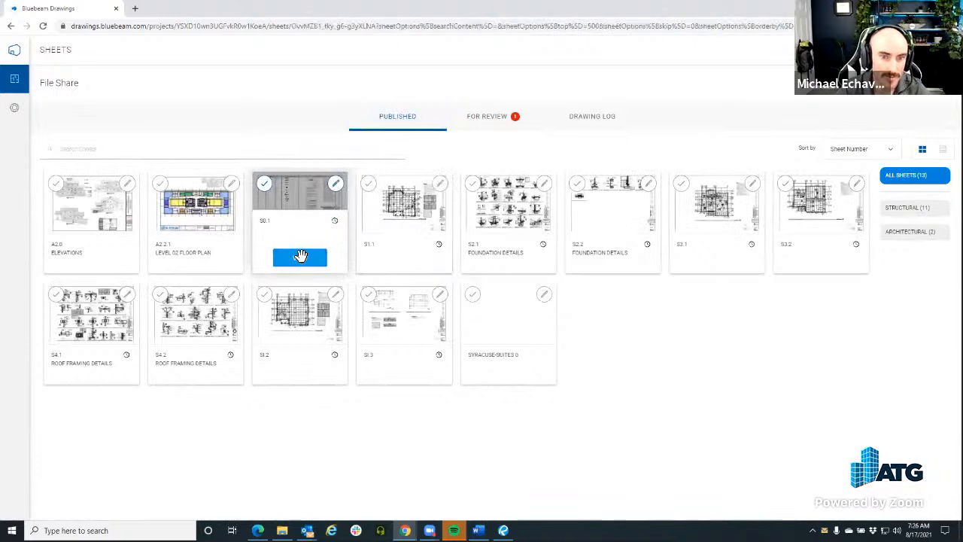
pyautogui.click(301, 257)
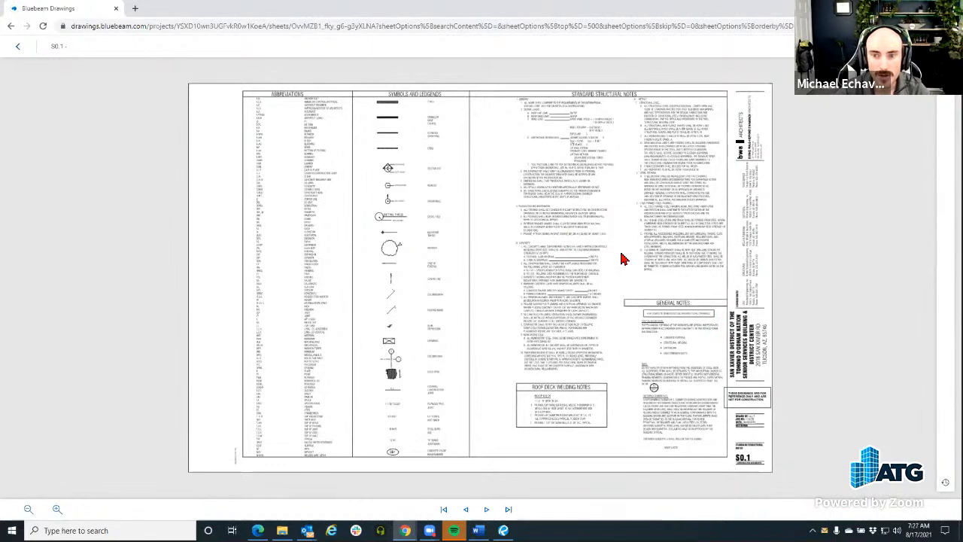
# Zoom into S0.1's notes, view its Mar 13 2020 Version 4, return to current, then go to S1.1
pyautogui.scroll(1, 622, 259)
pyautogui.scroll(2, 623, 258)
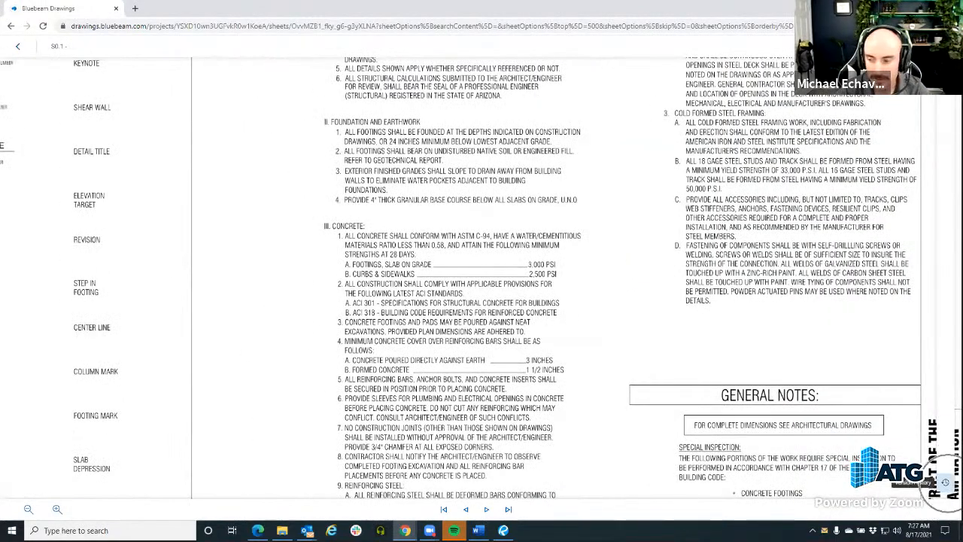
pyautogui.click(945, 481)
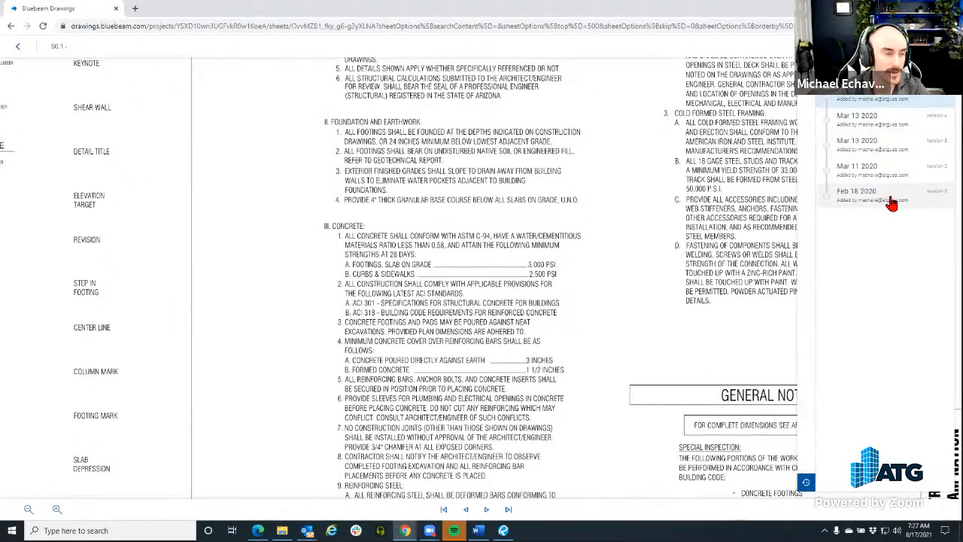
pyautogui.click(886, 130)
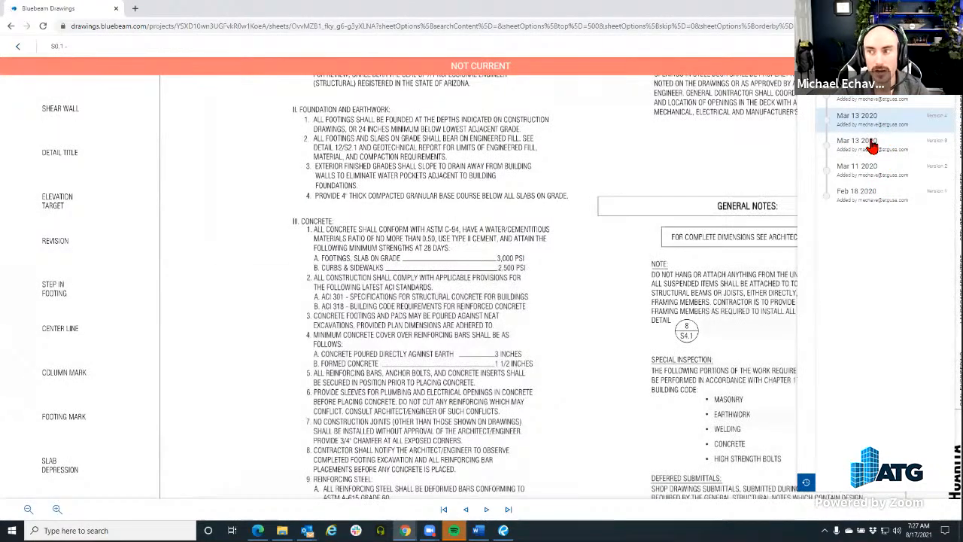
pyautogui.click(883, 103)
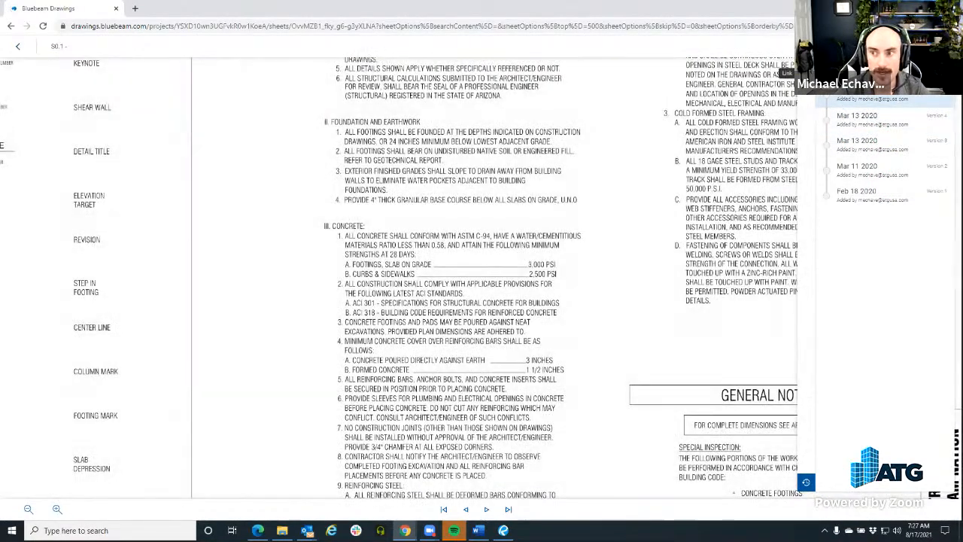
pyautogui.click(785, 66)
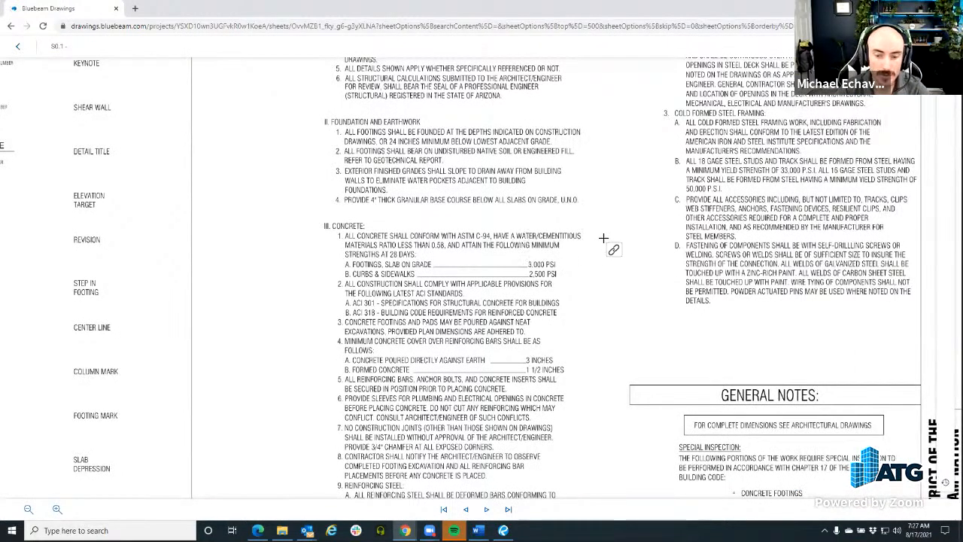
pyautogui.click(486, 509)
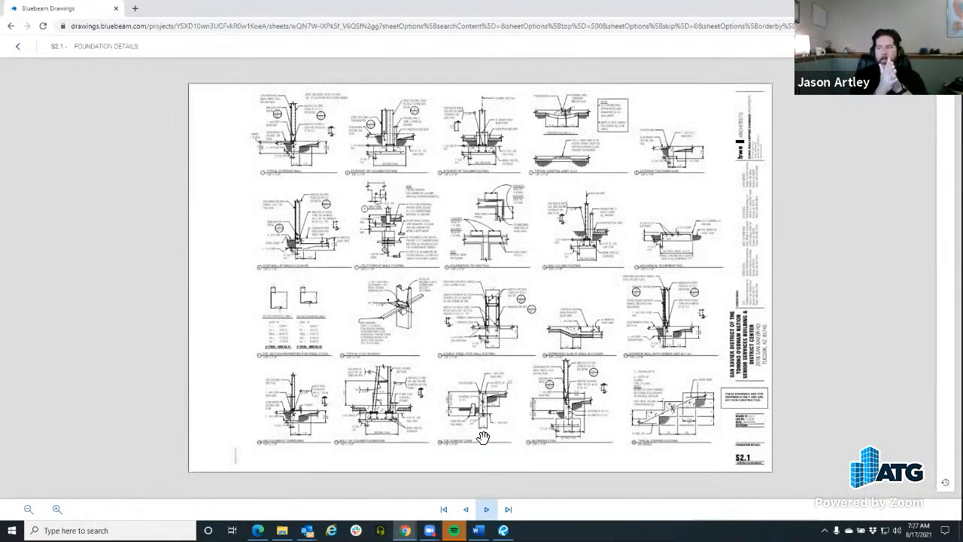
# Page past S2.2 to sheet S3.1, zoom into its steel framing plan, then return to the thumbnails
pyautogui.click(486, 510)
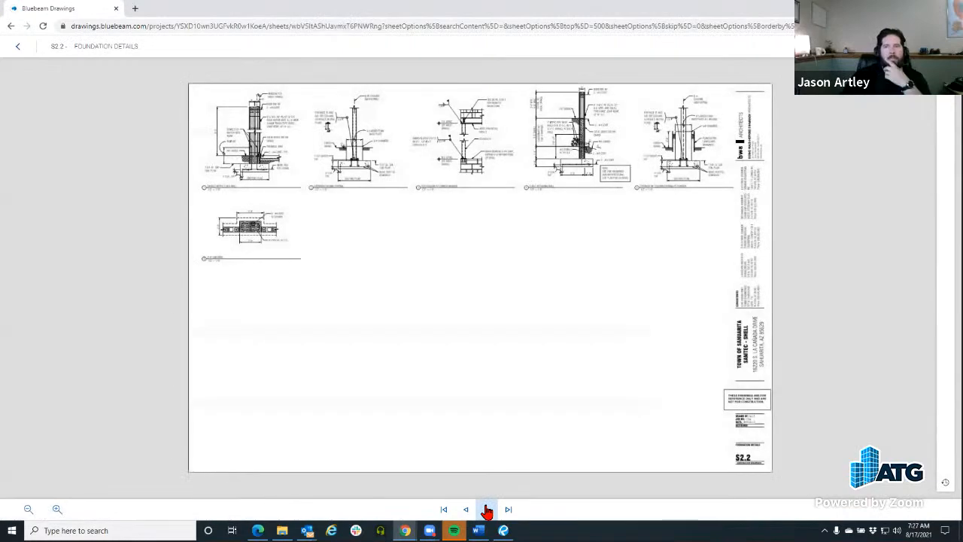
pyautogui.click(487, 509)
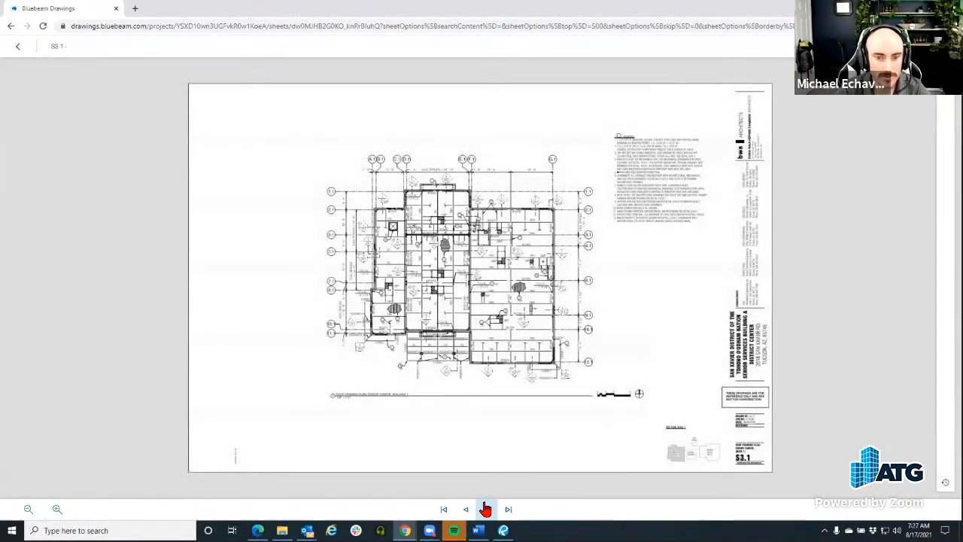
pyautogui.scroll(8, 407, 158)
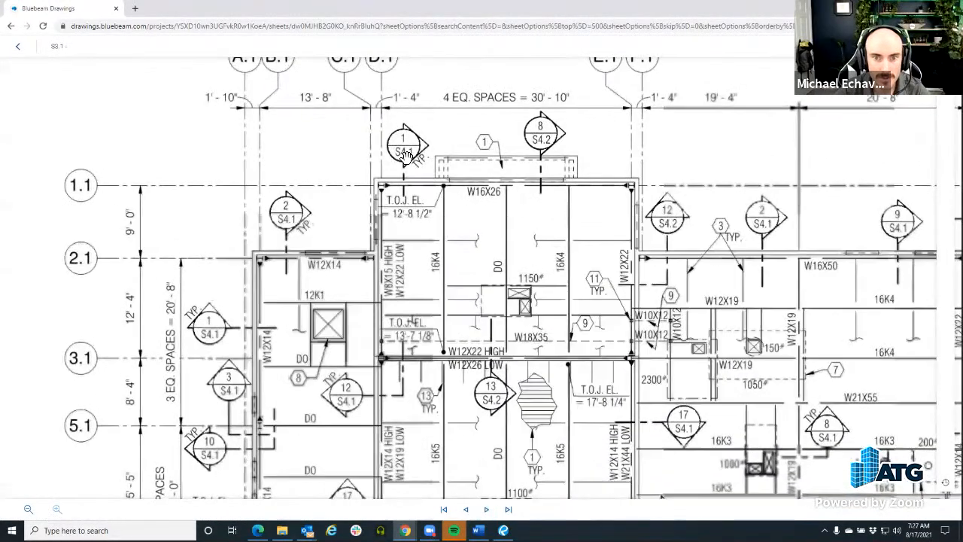
pyautogui.click(17, 46)
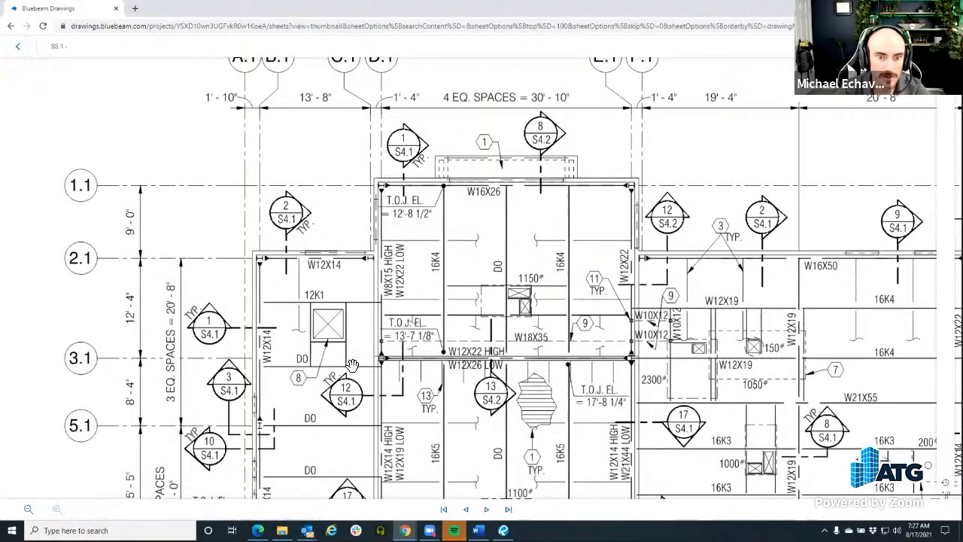
pyautogui.click(15, 48)
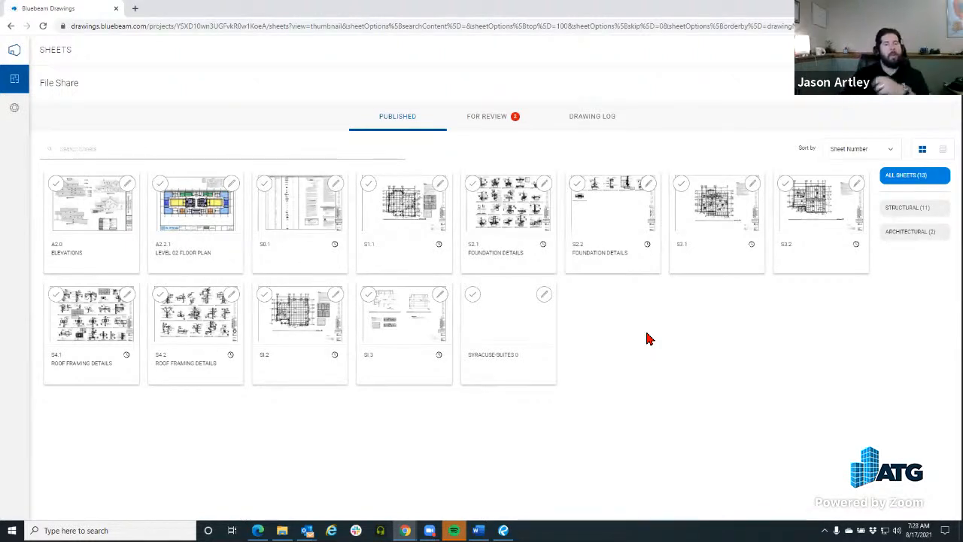
# Open the 17 AUG 21 upload under For Review, go back, then return to All Projects
pyautogui.click(487, 134)
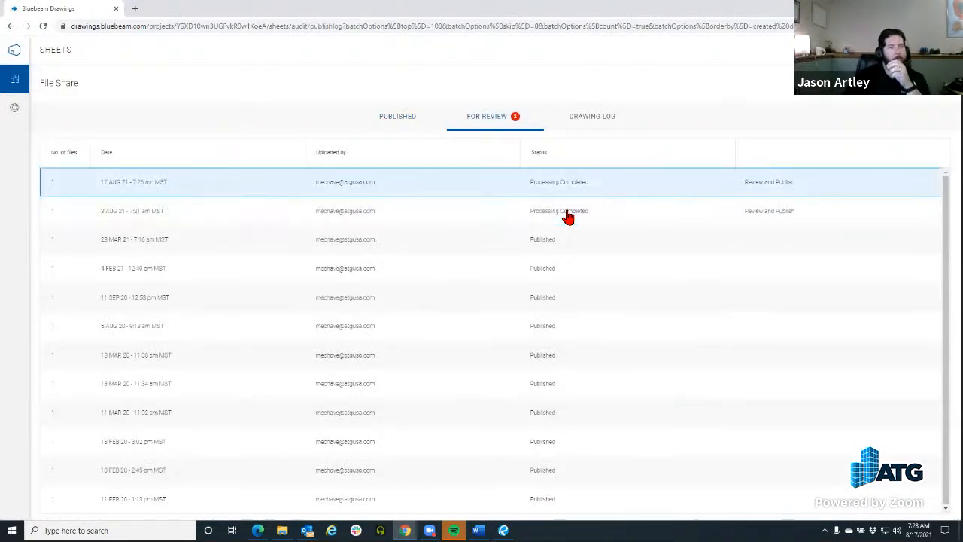
pyautogui.click(606, 186)
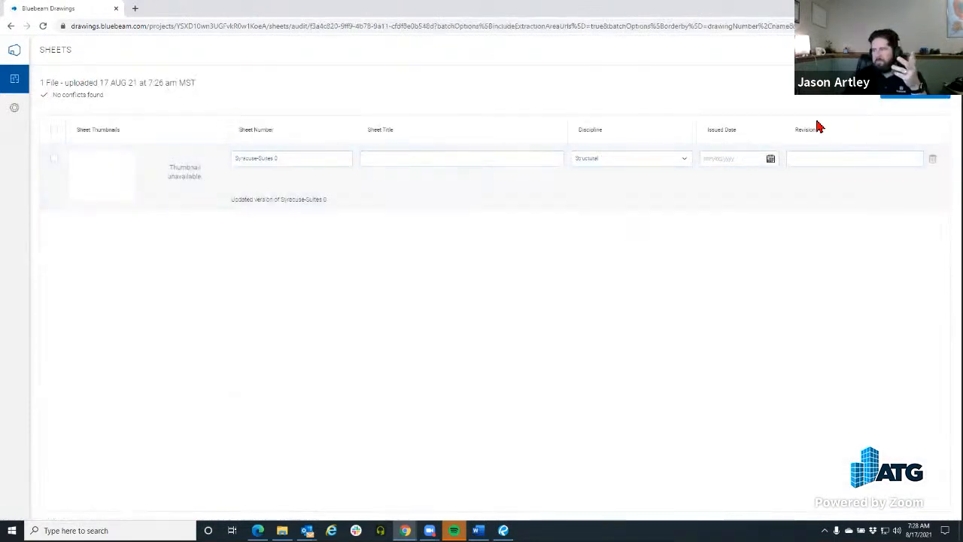
pyautogui.click(841, 91)
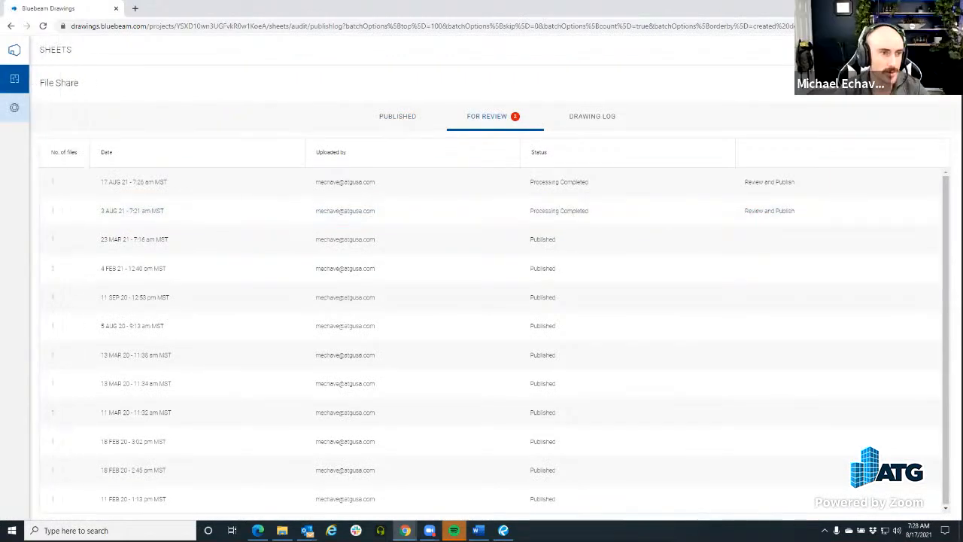
pyautogui.click(17, 53)
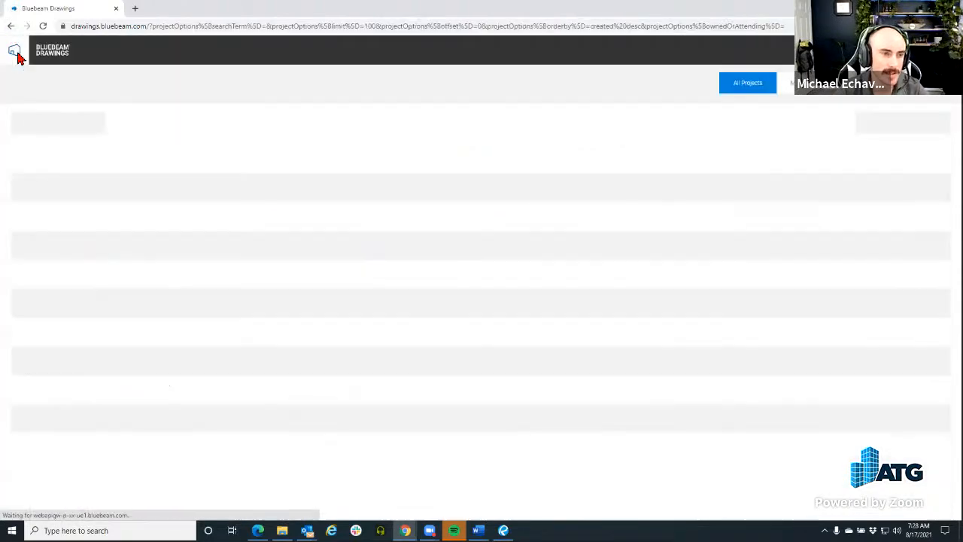
# Open the File Share project from All Projects and view its sheet S1.1
pyautogui.scroll(-5, 226, 338)
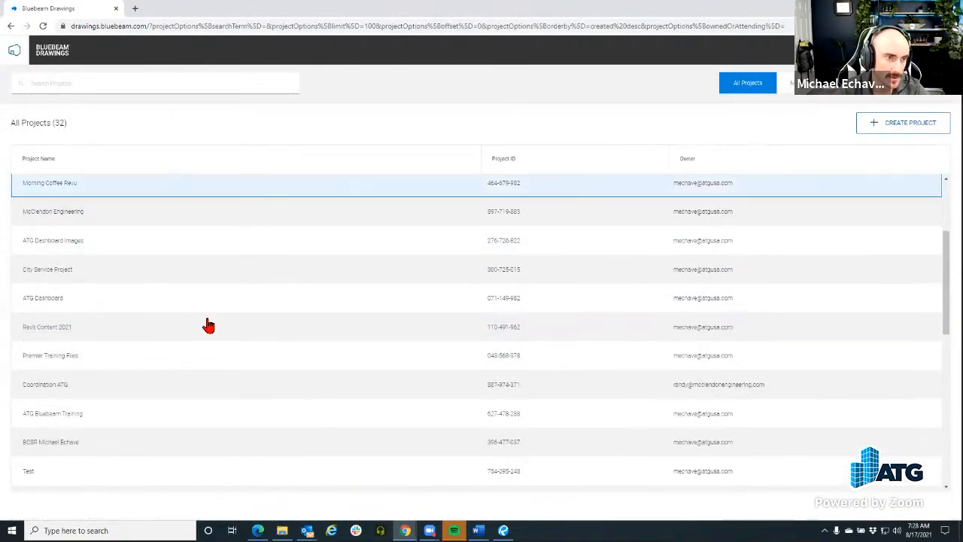
pyautogui.scroll(-3, 211, 315)
pyautogui.click(198, 367)
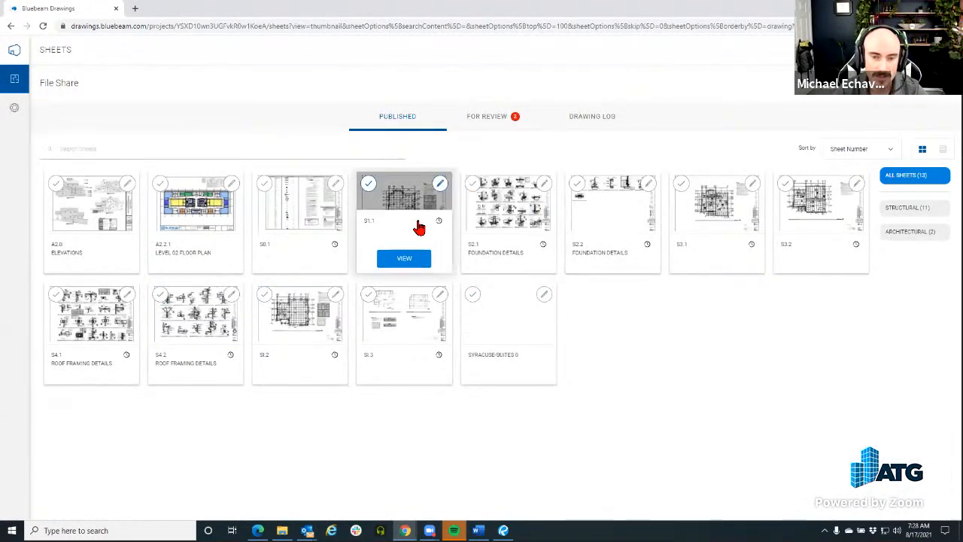
pyautogui.click(412, 258)
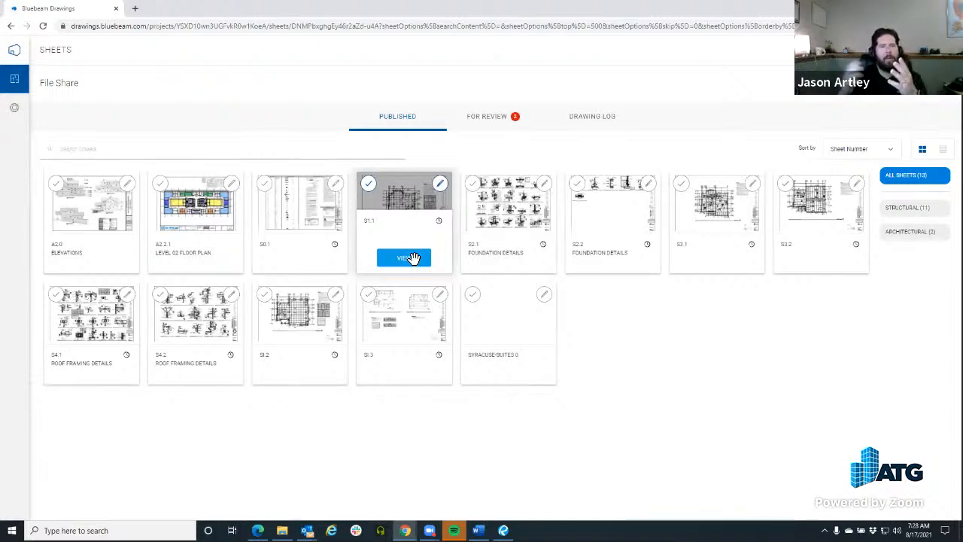
# Zoom and pan the S1.1 foundation plan to its upper grid lines, then return to the thumbnails
pyautogui.click(413, 258)
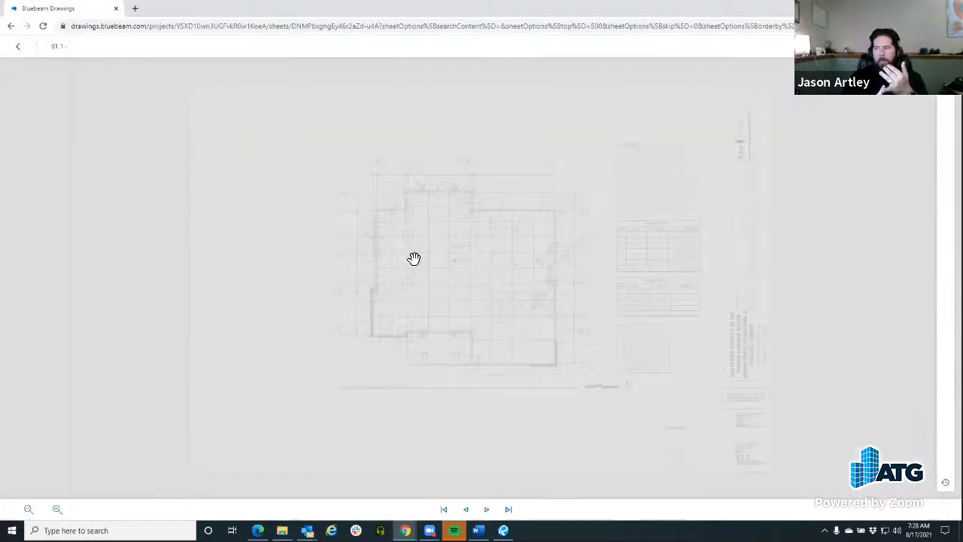
pyautogui.scroll(5, 415, 259)
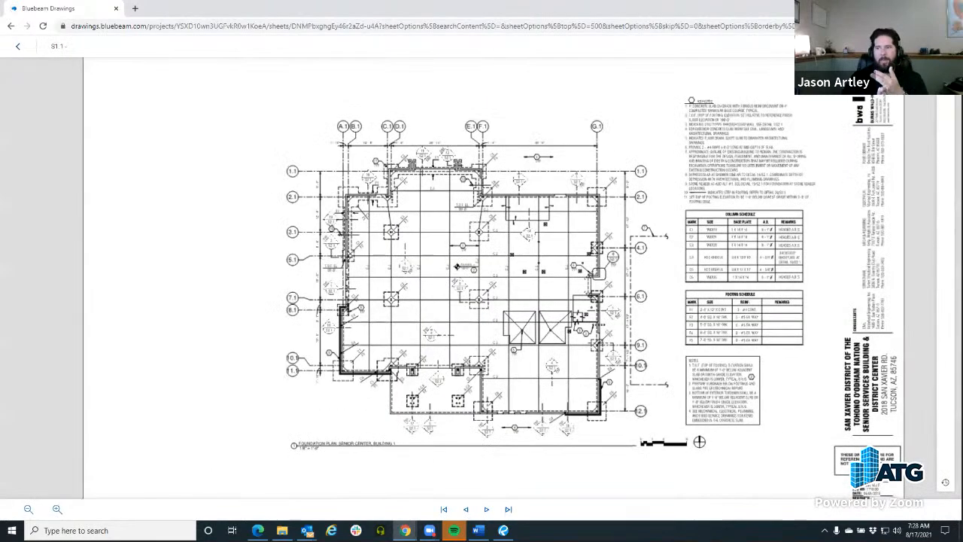
pyautogui.moveTo(415, 259); pyautogui.dragTo(385, 373)
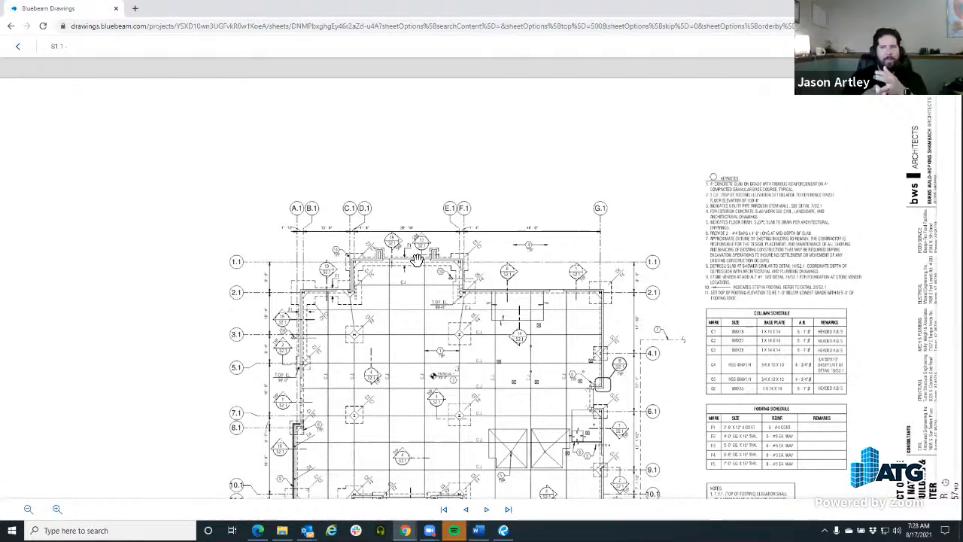
pyautogui.scroll(5, 118, 91)
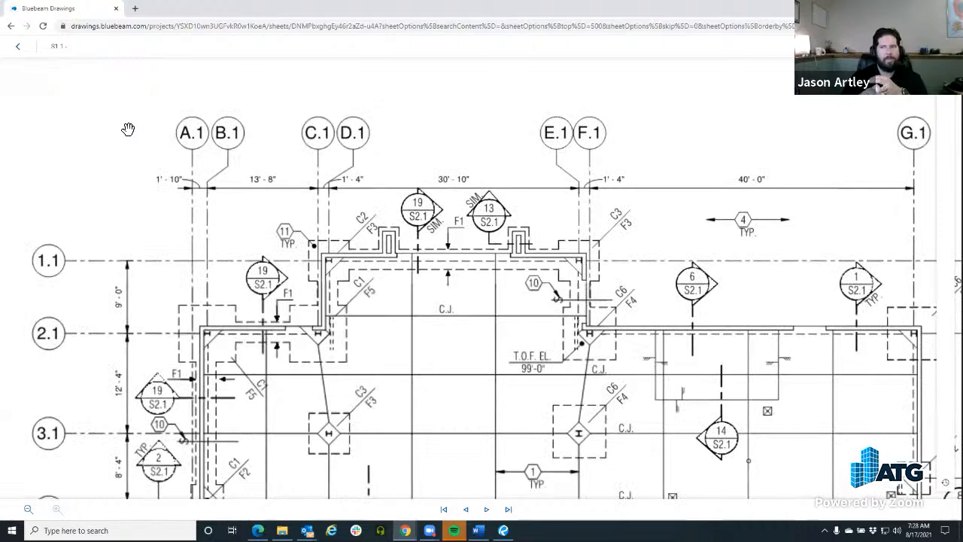
pyautogui.scroll(-5, 128, 130)
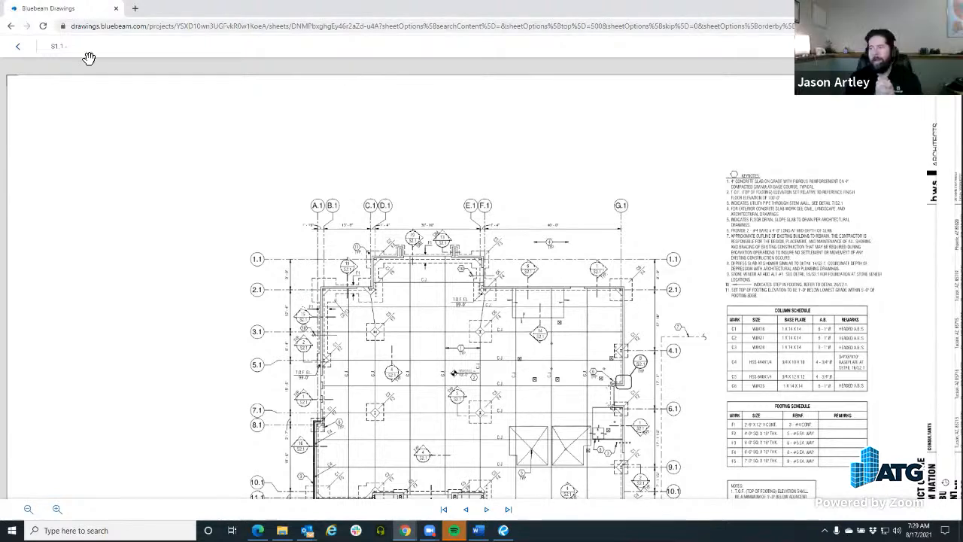
pyautogui.click(18, 45)
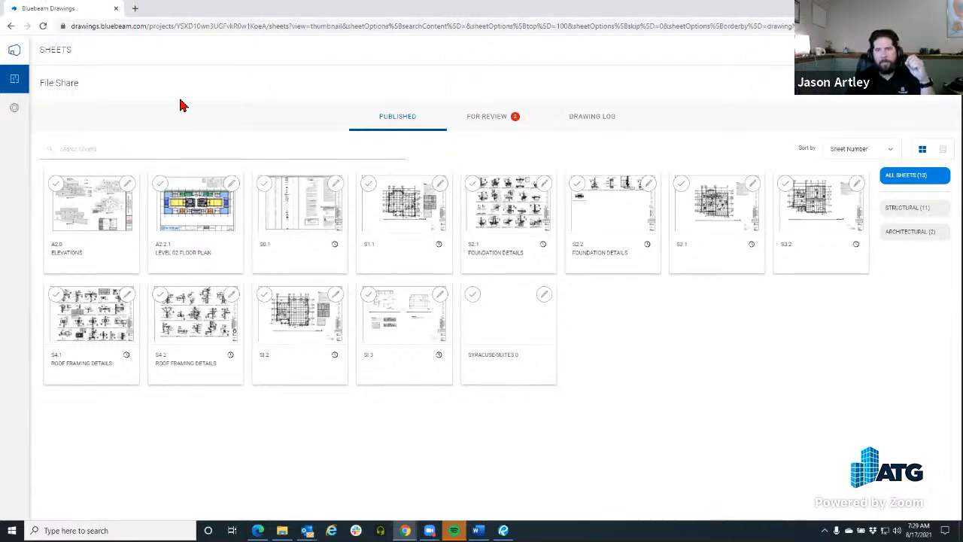
# From All Projects, create a project named 'Example 2.0' and open it
pyautogui.moveTo(22, 76)
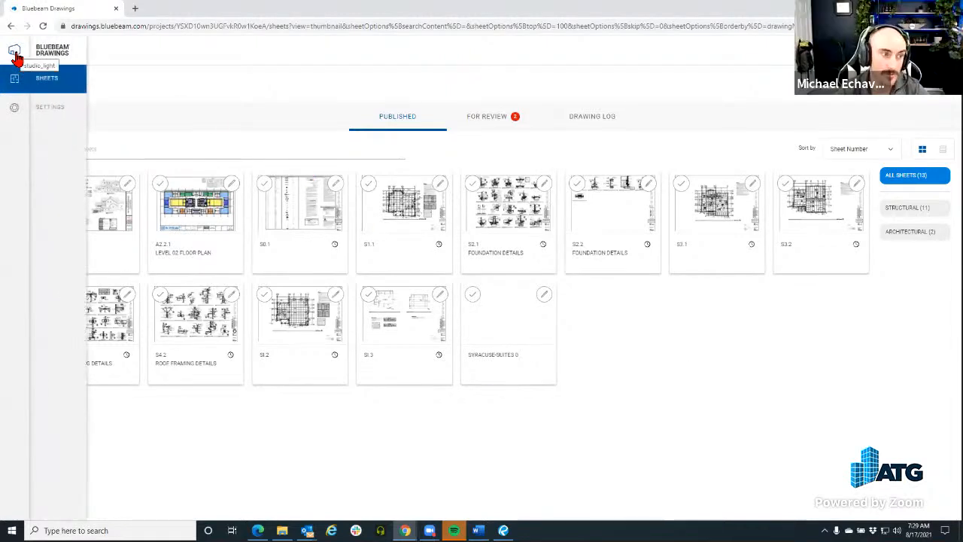
pyautogui.click(15, 52)
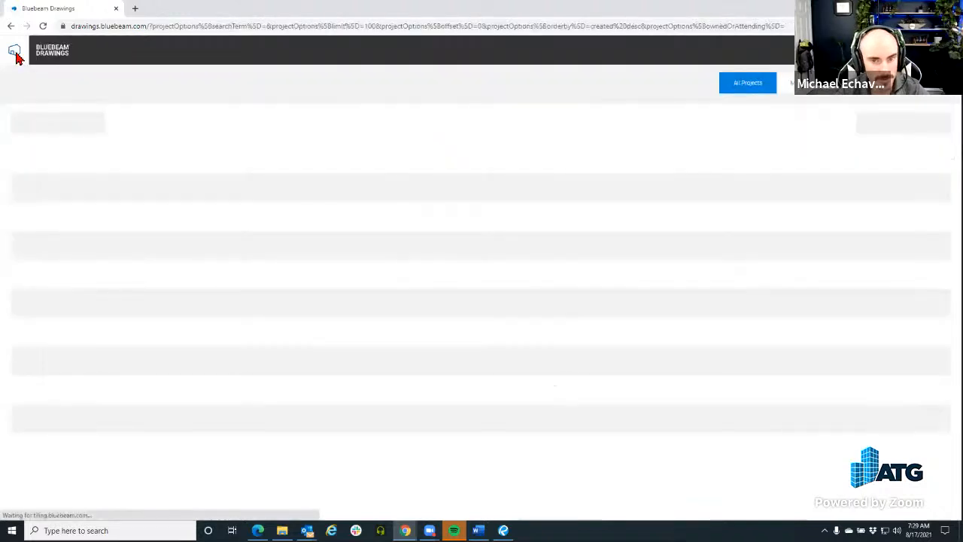
pyautogui.click(914, 134)
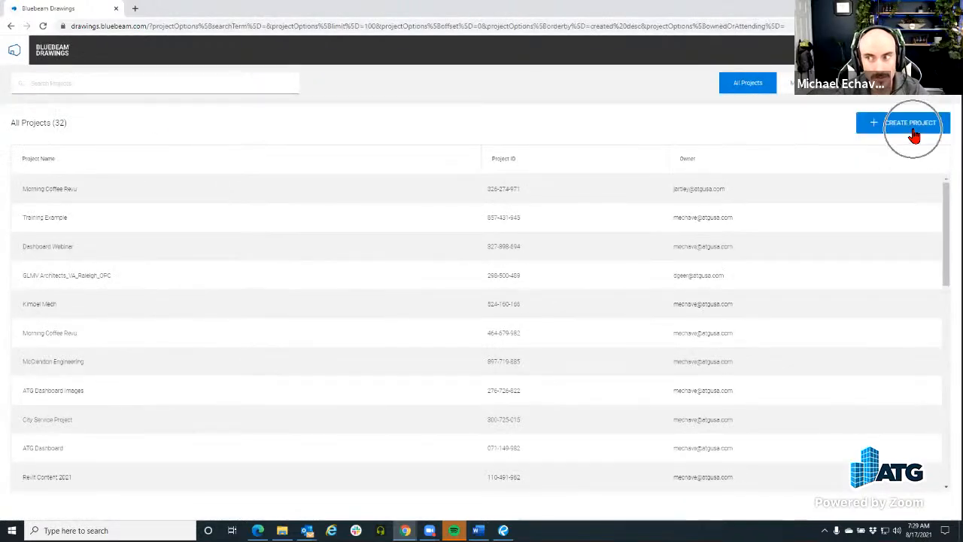
pyautogui.write('Example')
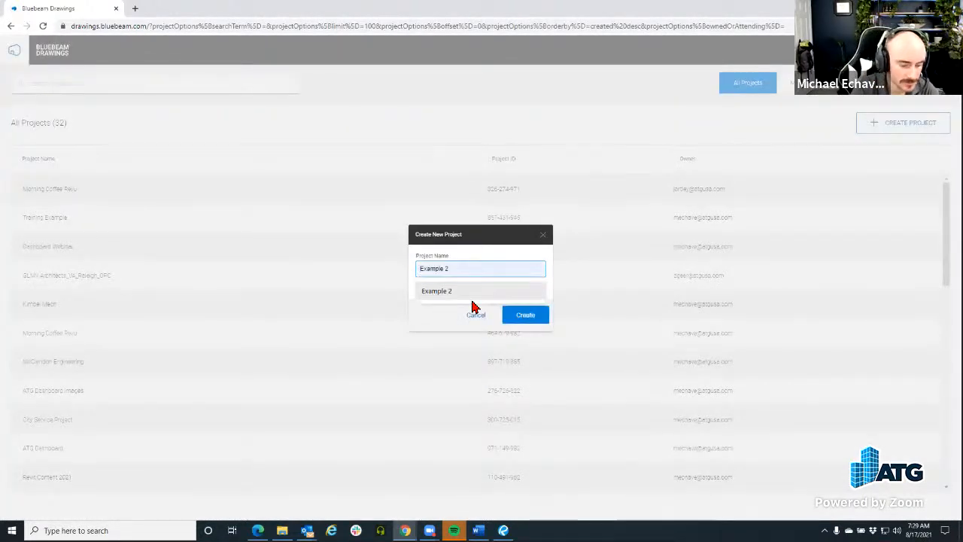
pyautogui.write(' 2')
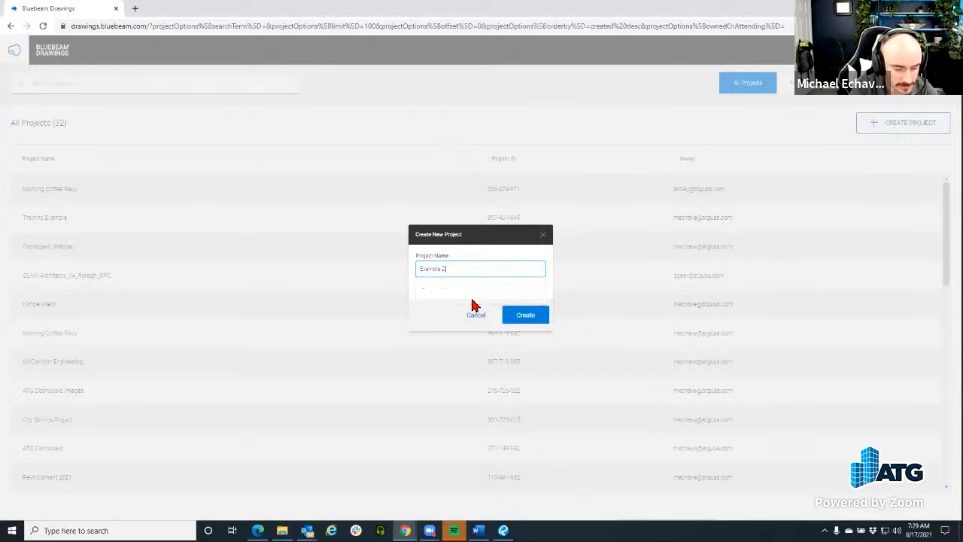
pyautogui.click(515, 319)
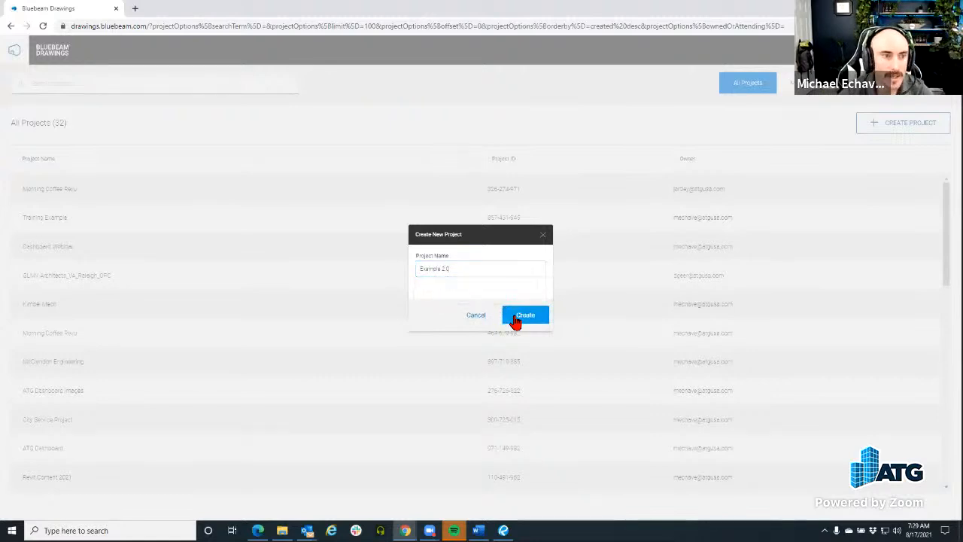
pyautogui.click(97, 193)
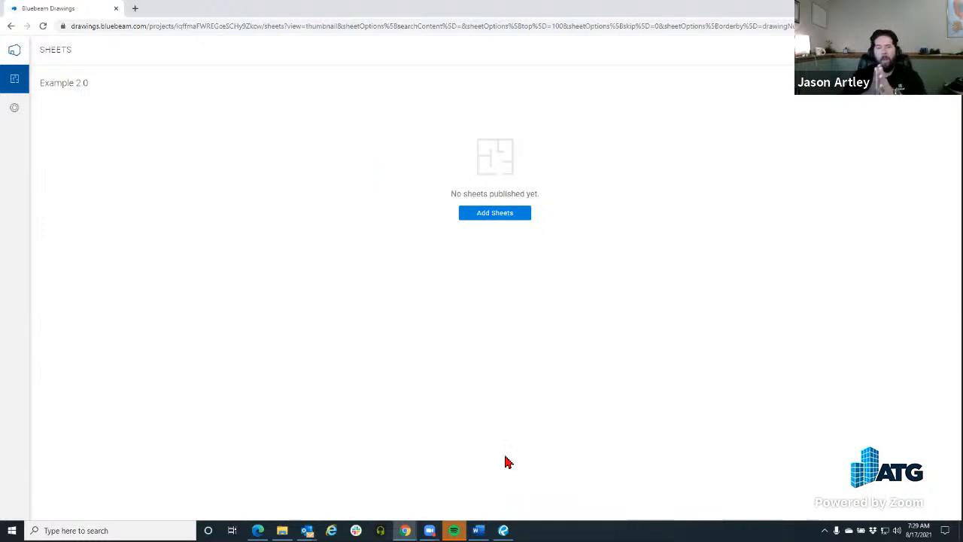
# Close the Drawings tab, minimize Edge and Outlook, and maximize Revu showing the Morning Coffee Studio project
pyautogui.click(117, 11)
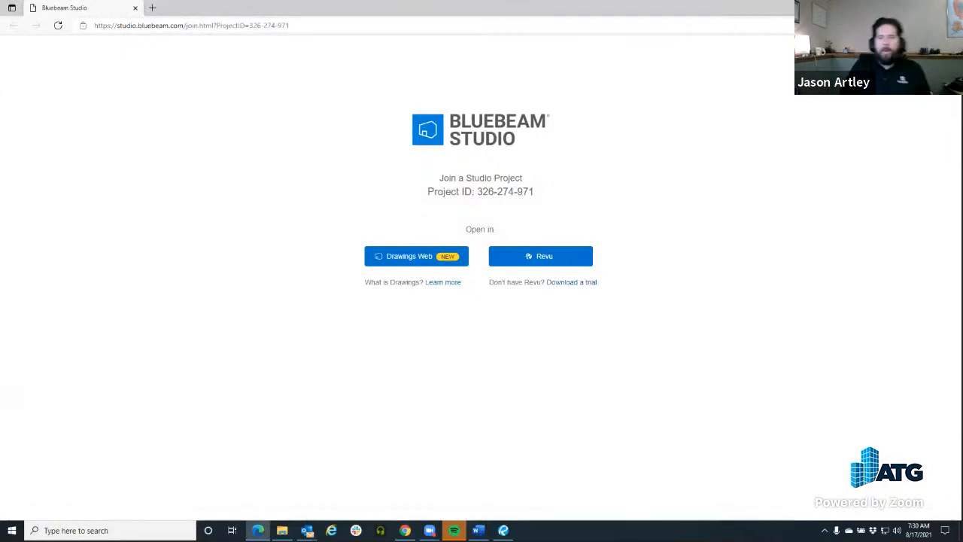
pyautogui.click(905, 7)
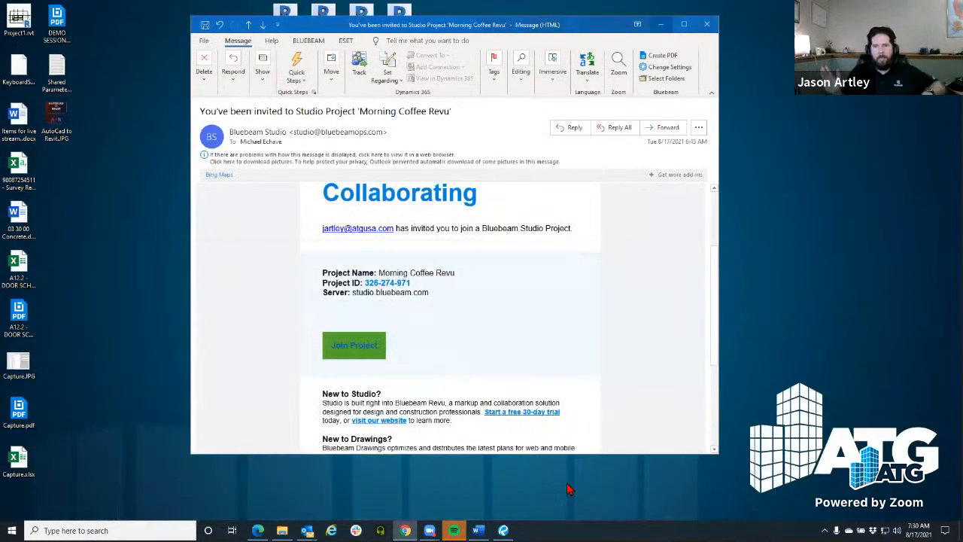
pyautogui.click(660, 24)
pyautogui.click(503, 531)
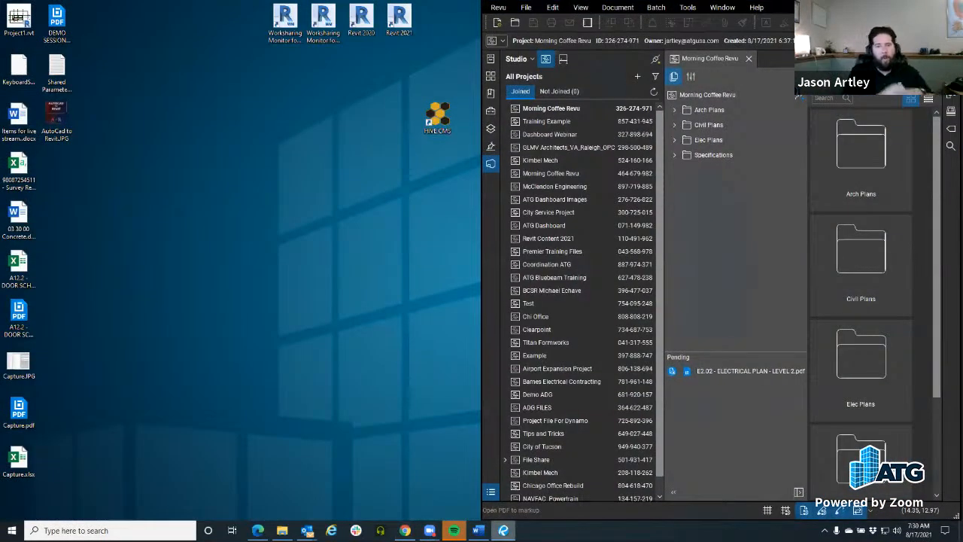
pyautogui.moveTo(866, 6); pyautogui.dragTo(356, 3)
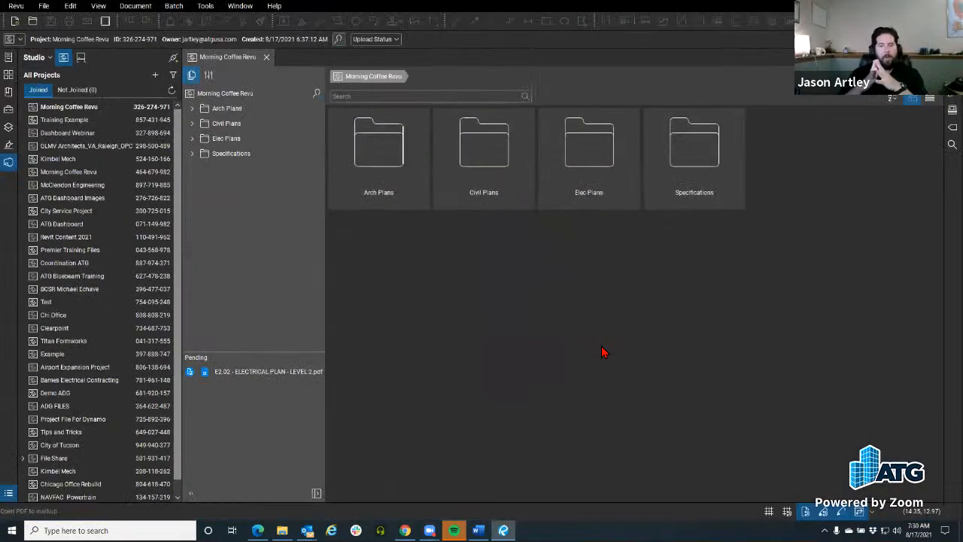